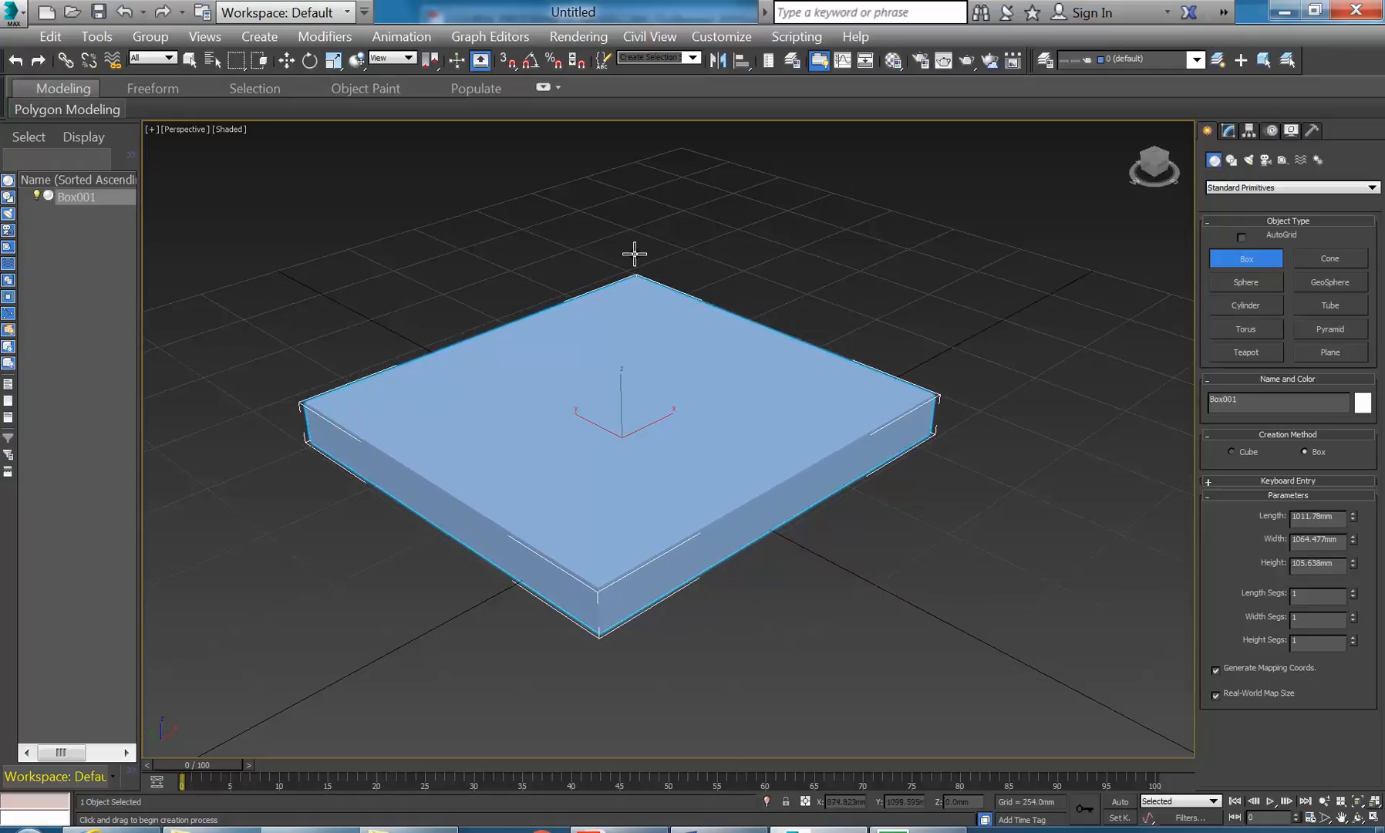
- Exit box creation and drag the Length and Width spinners to enlarge Box001
key("w")
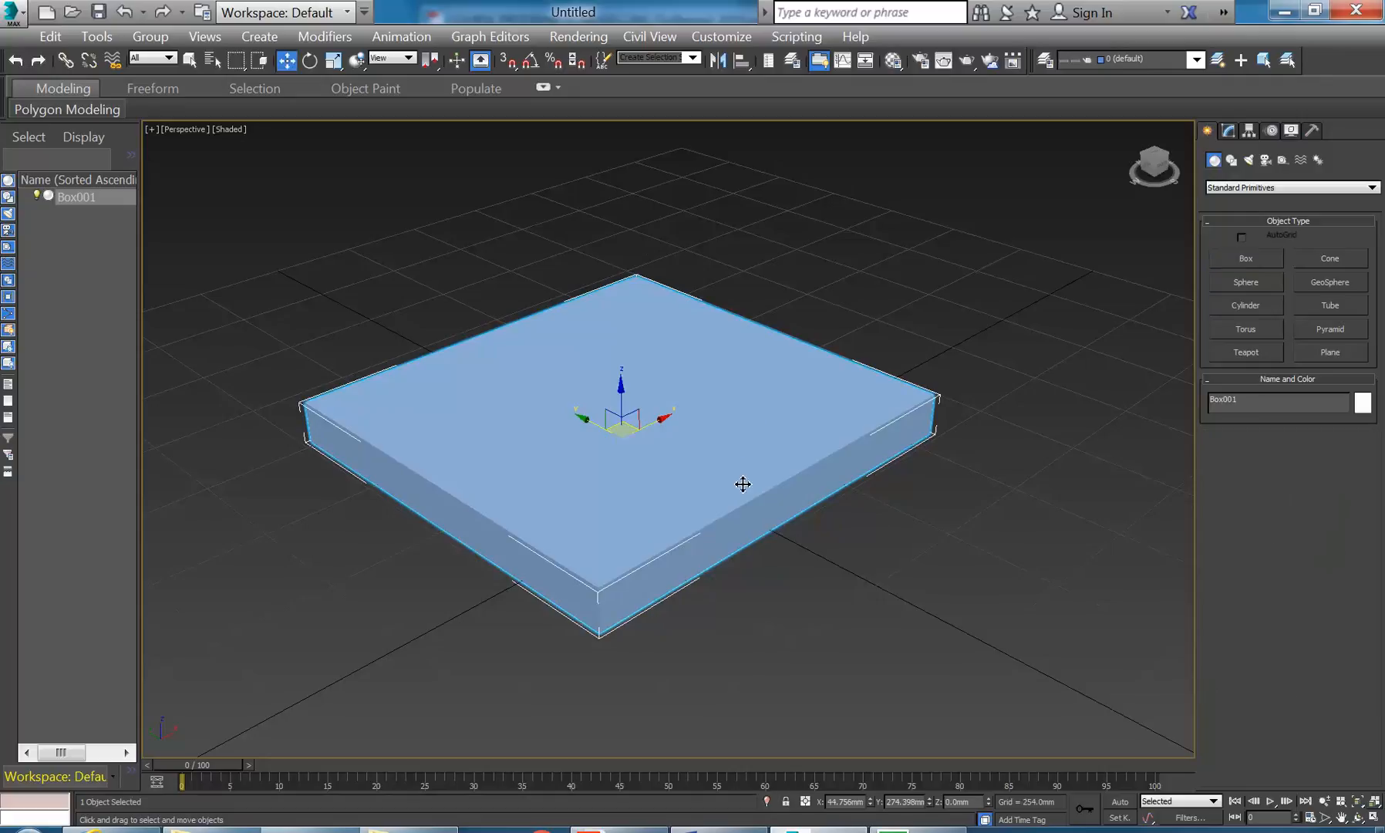
left_click(1219, 130)
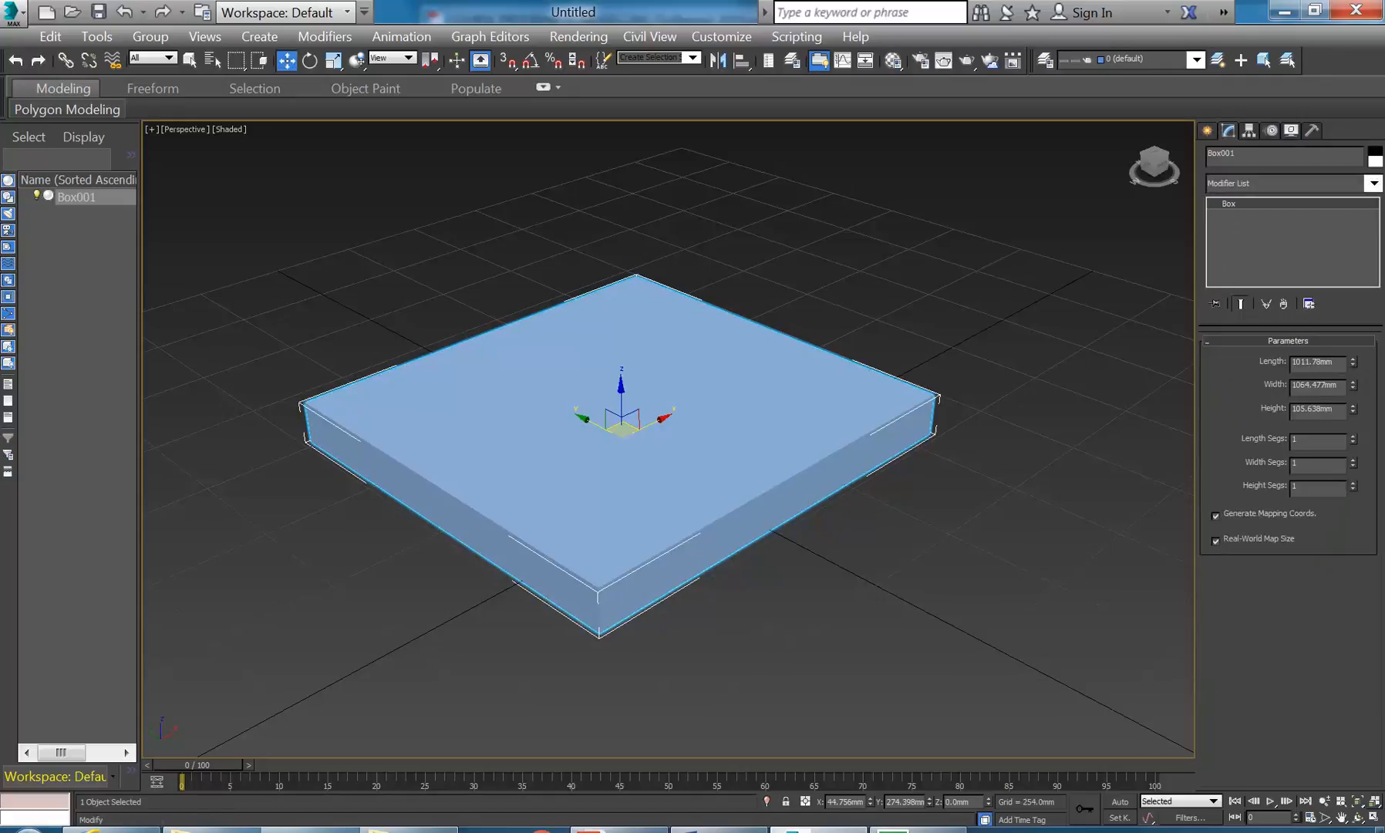
left_click(1317, 361)
mouse_move(1353, 361)
left_mouse_down()
mouse_move(1353, 335)
mouse_move(1352, 368)
left_mouse_up()
middle_click_drag(847, 420, 853, 419)
middle_click_drag(777, 454, 742, 449, "alt")
left_click_drag(1353, 360, 1352, 392)
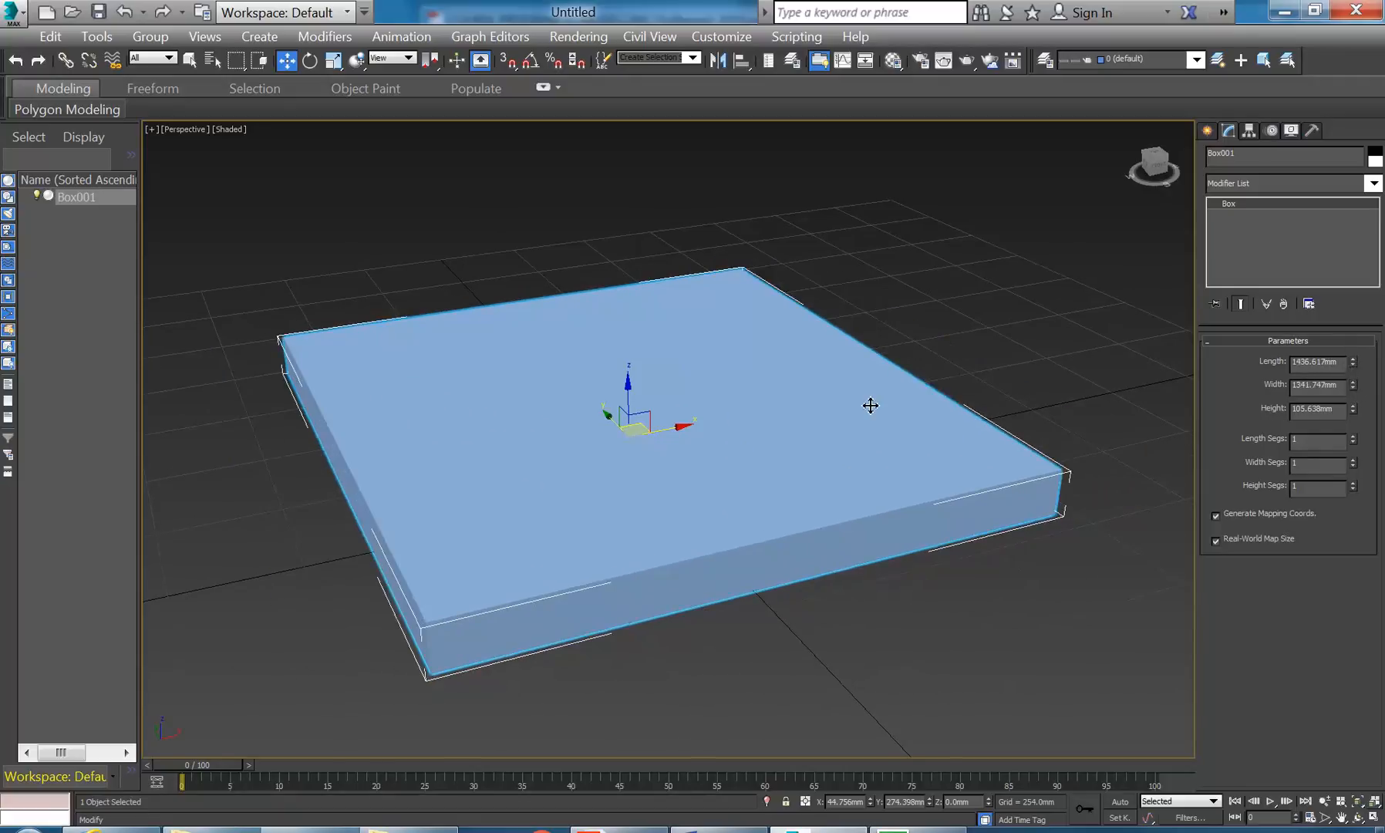
- Enter 1800 in the Width field to make the box 1800 mm wide
scroll(810, 458, "down", 3)
scroll(811, 457, "up", 3)
left_click_drag(1351, 386, 1357, 364)
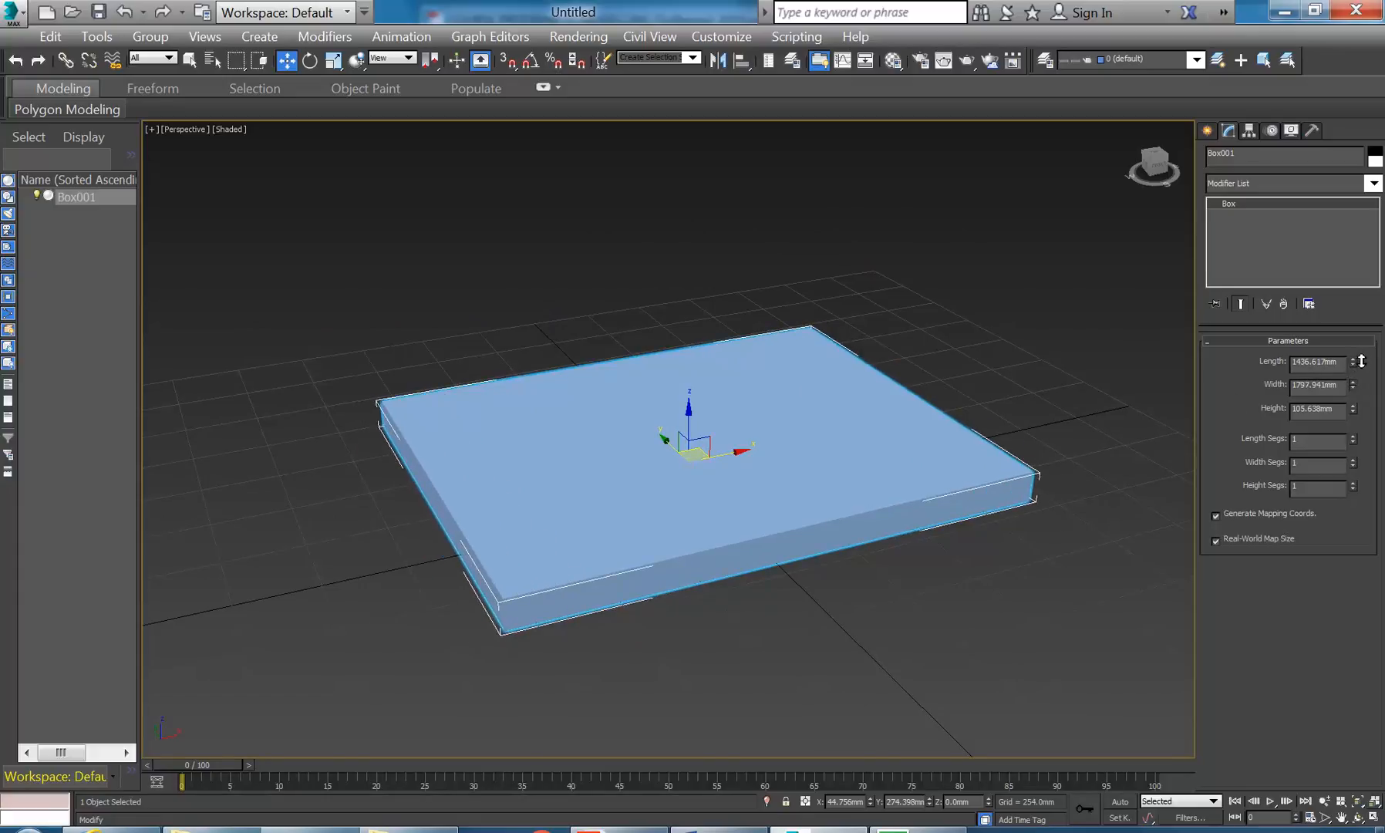
left_click_drag(1340, 385, 1246, 381)
type("18")
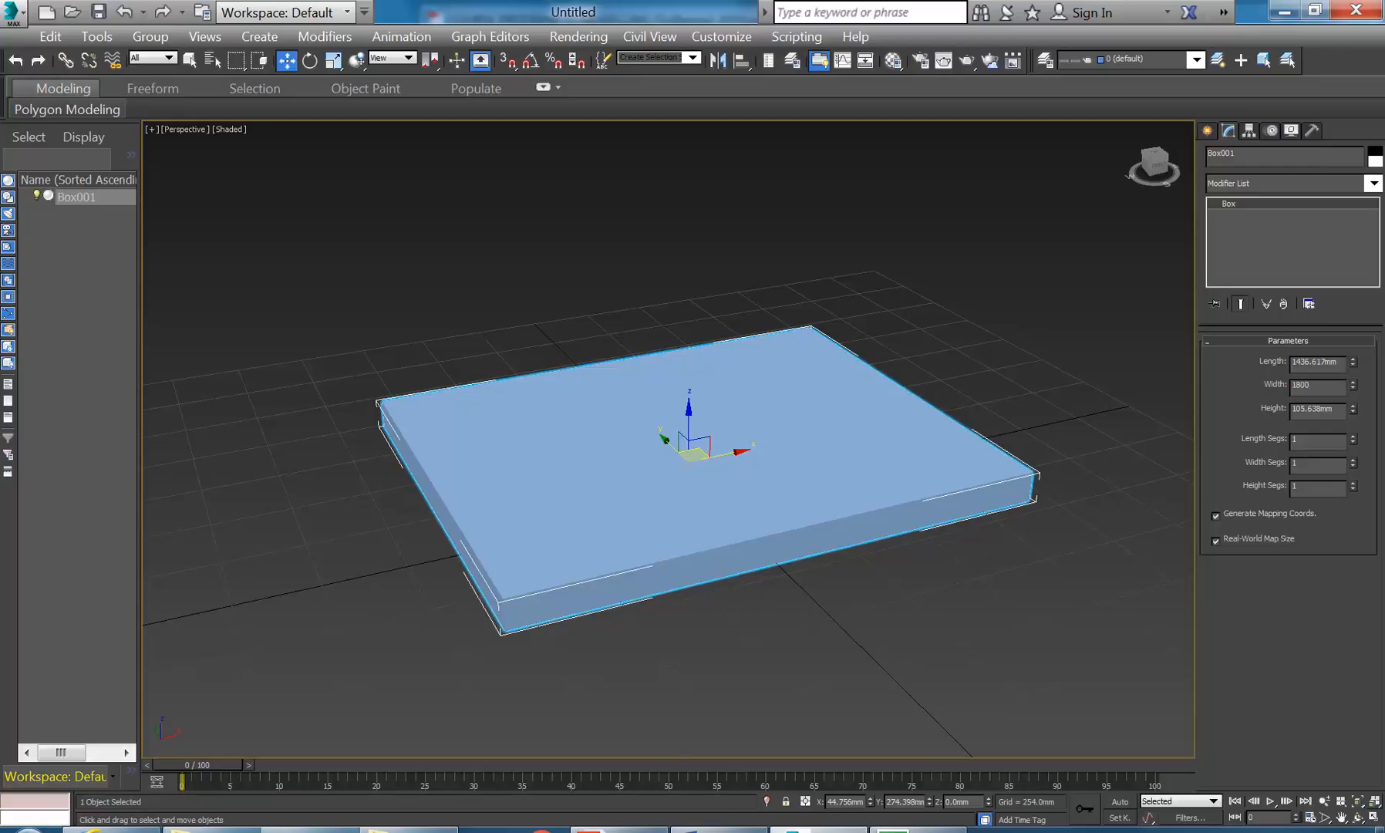
type("00")
key("shift+Tab")
- Set the box Length to 600 mm and Height to 14 mm
type("60")
key("Return")
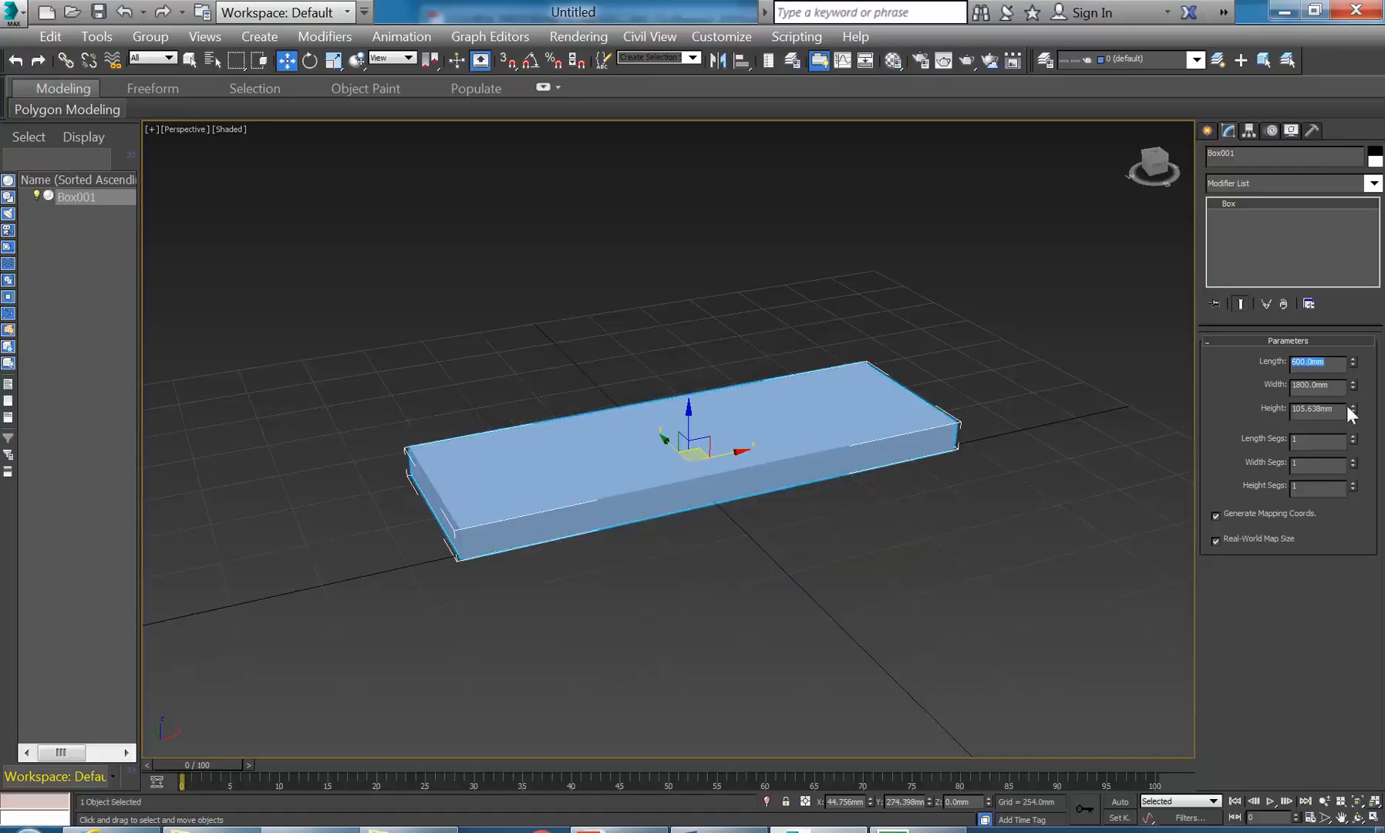
double_click(1319, 409)
type("1")
key("Return")
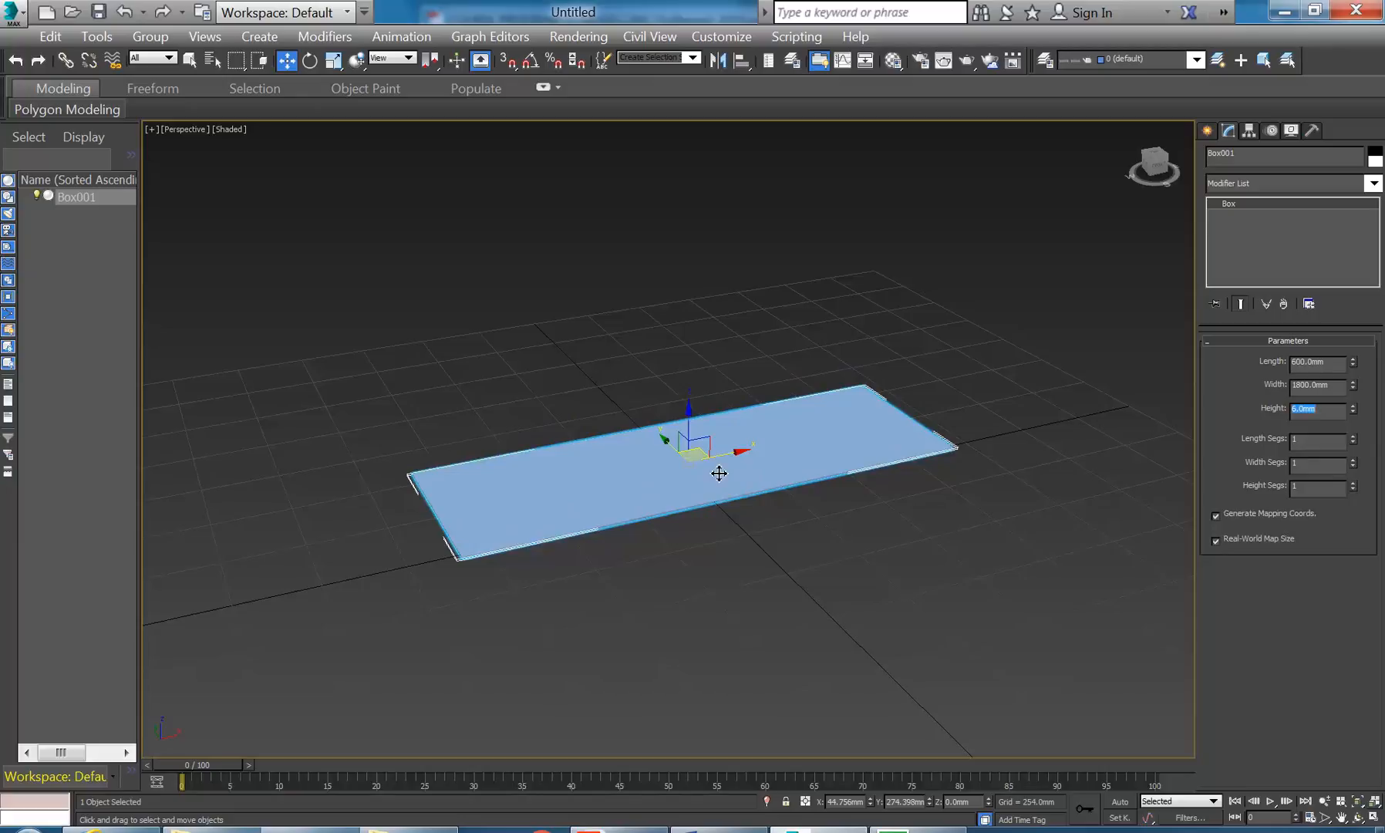
scroll(714, 474, "up", 5)
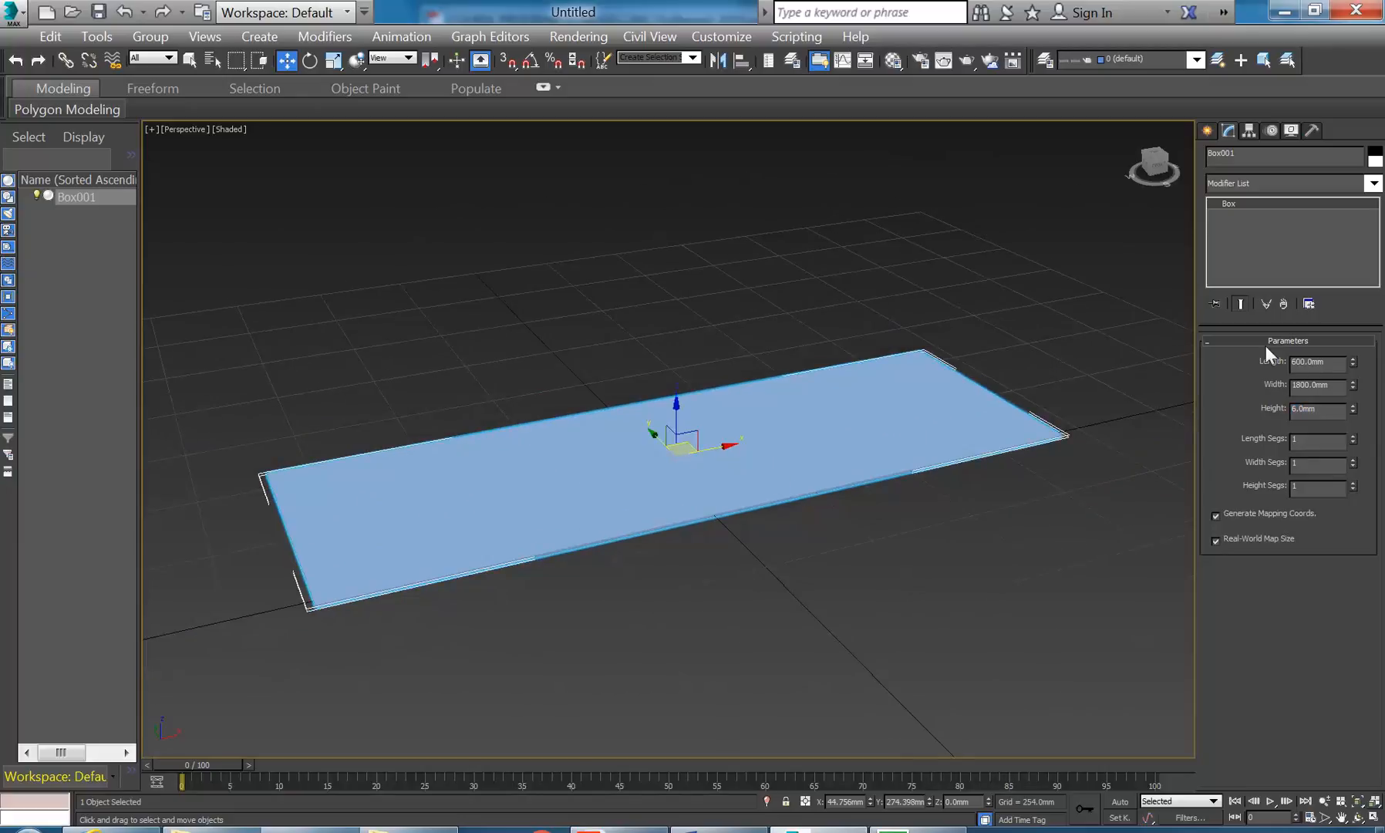
left_click(1303, 409)
type("14")
key("Return")
- Deselect the slab, reframe the view, and bring the course PDF forward in Acrobat
middle_click_drag(702, 408, 690, 405)
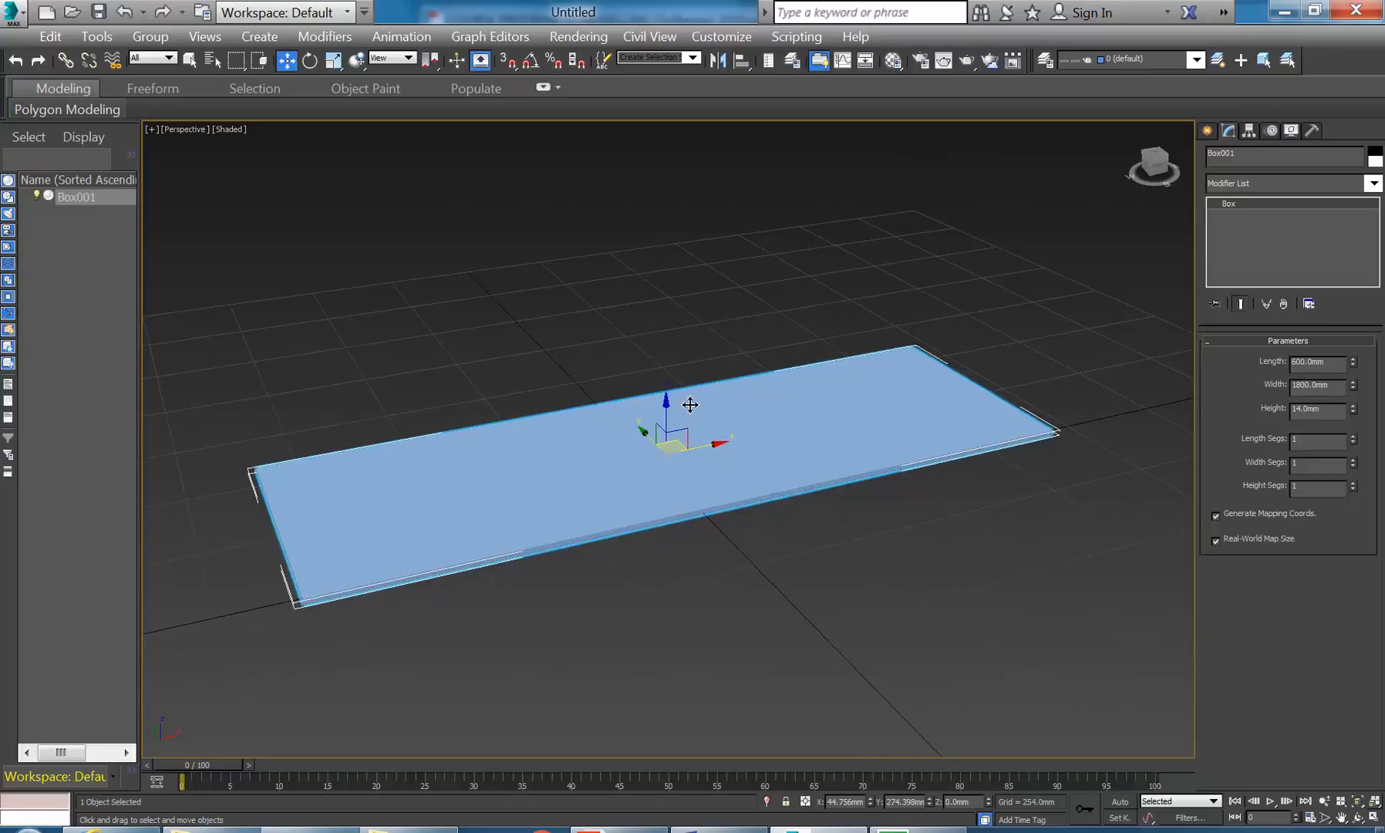
mouse_move(544, 407)
middle_mouse_down("alt")
mouse_move(566, 417)
mouse_move(551, 415)
middle_mouse_up("alt")
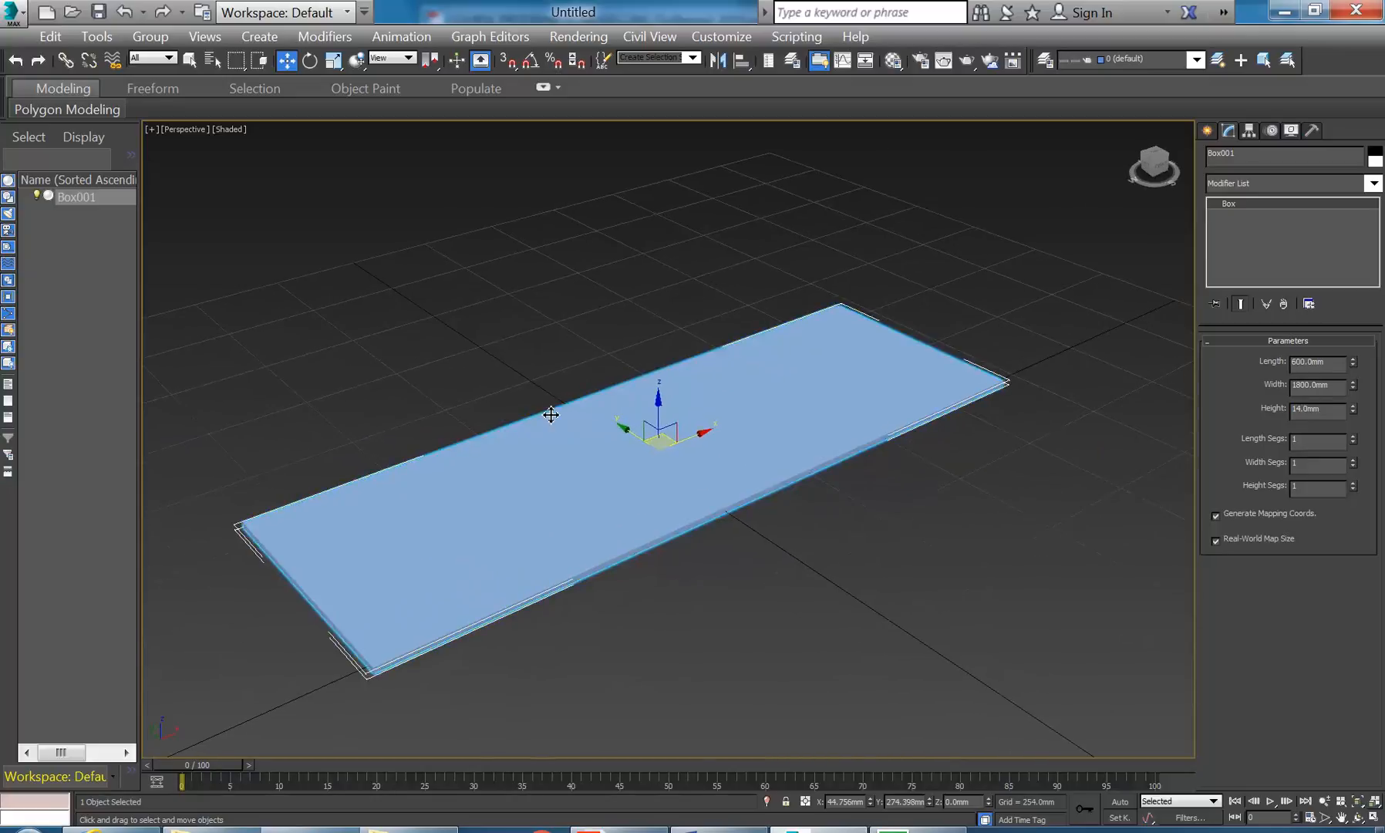
middle_click_drag(495, 300, 529, 303)
left_click(540, 294)
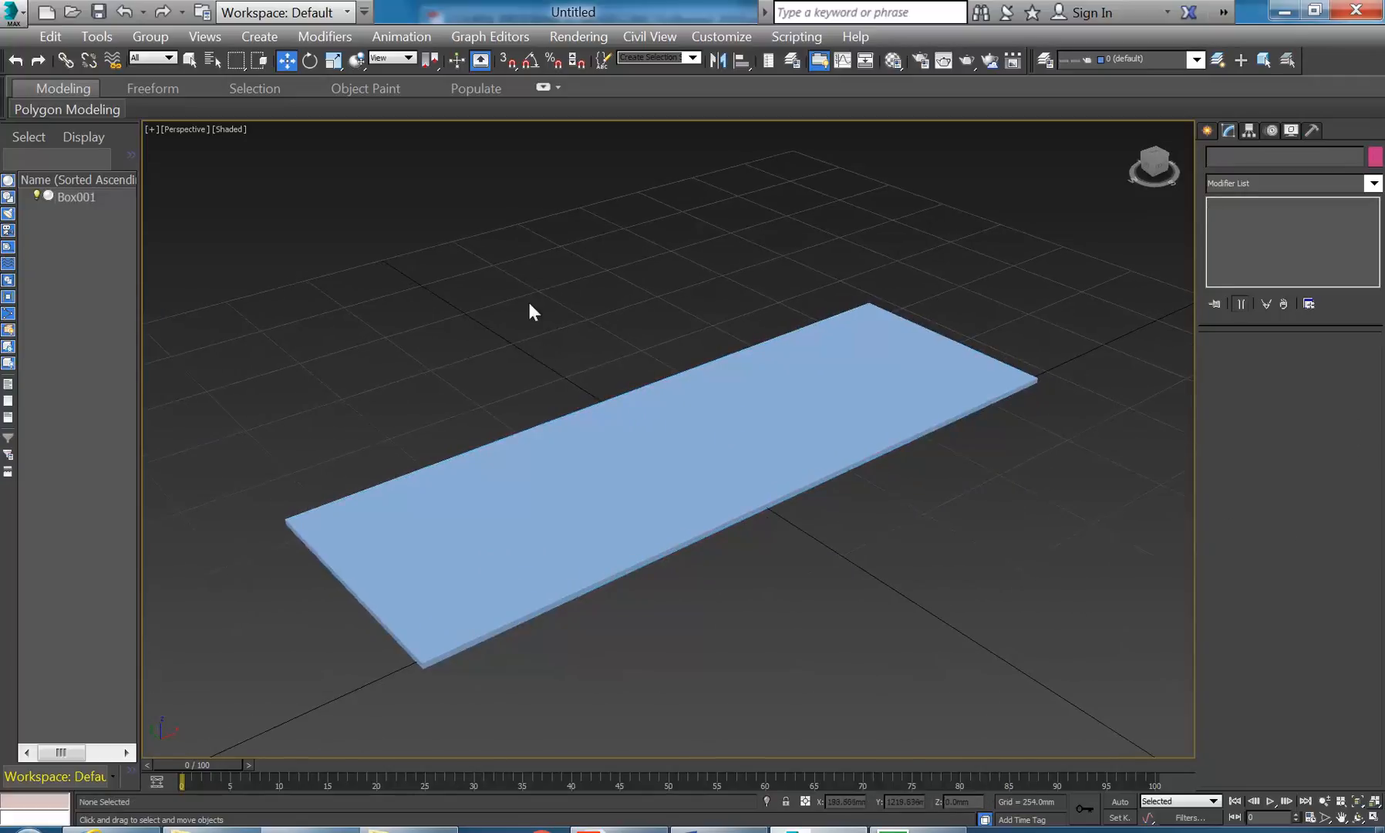
middle_click_drag(697, 231, 646, 288, "alt")
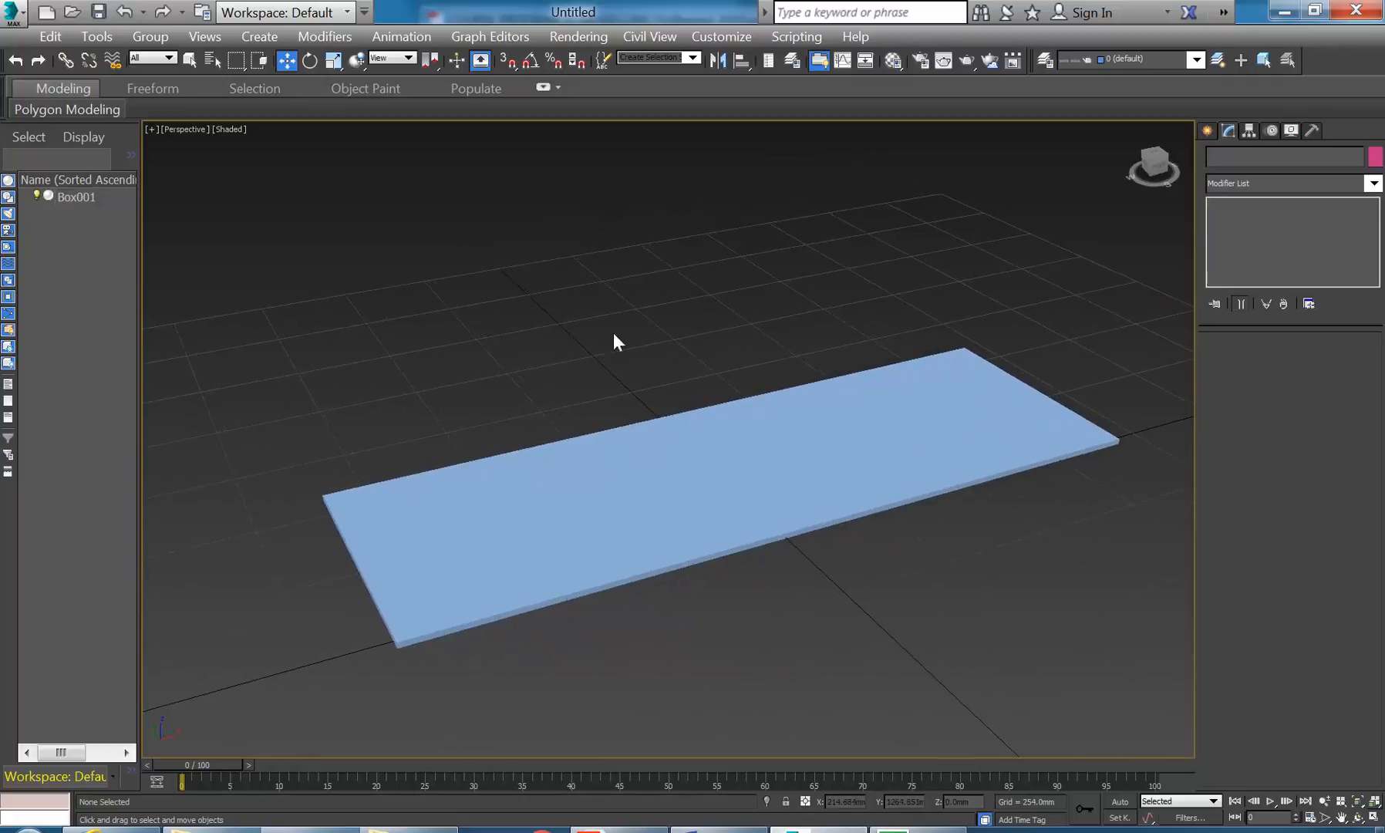
left_click(420, 830)
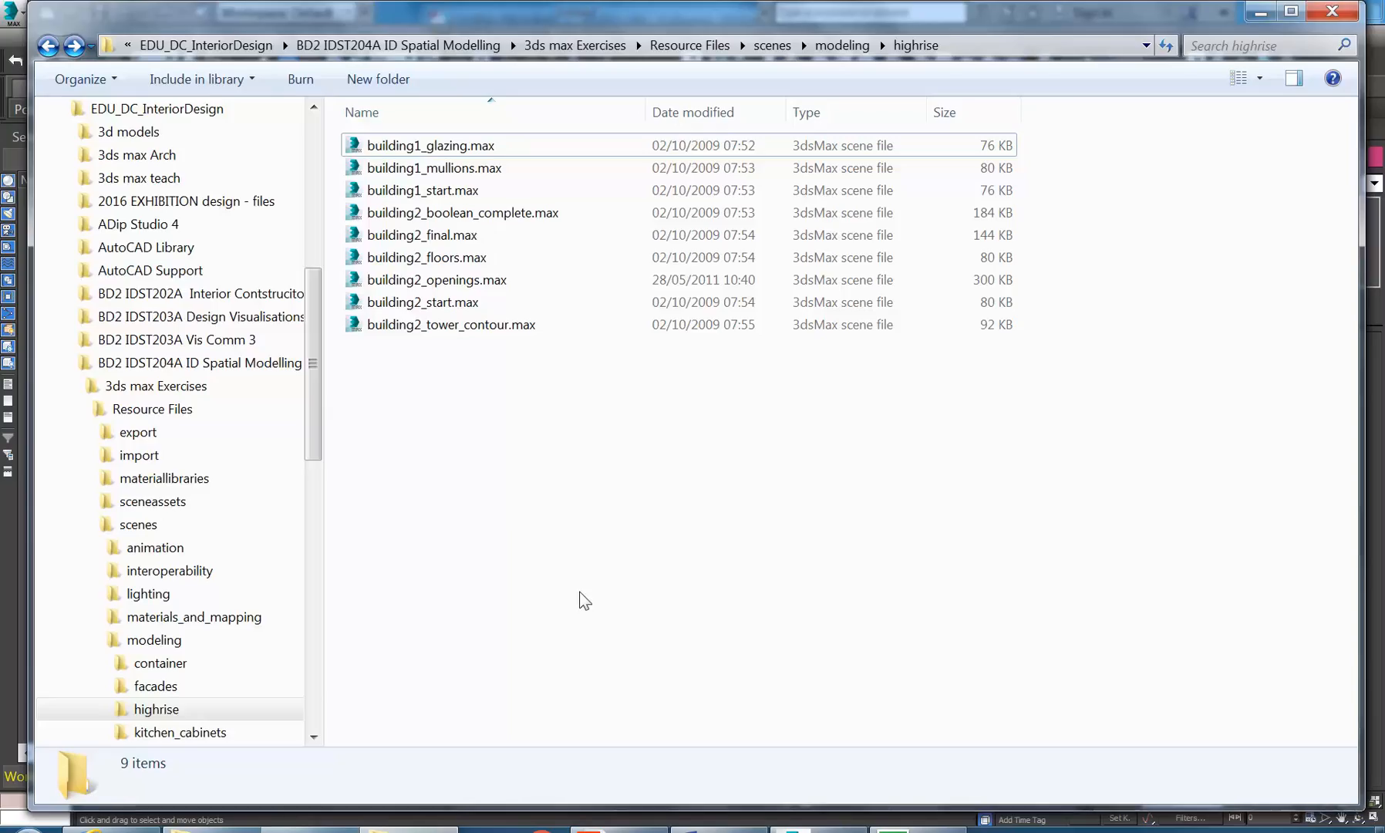
left_click(420, 830)
left_click(620, 829)
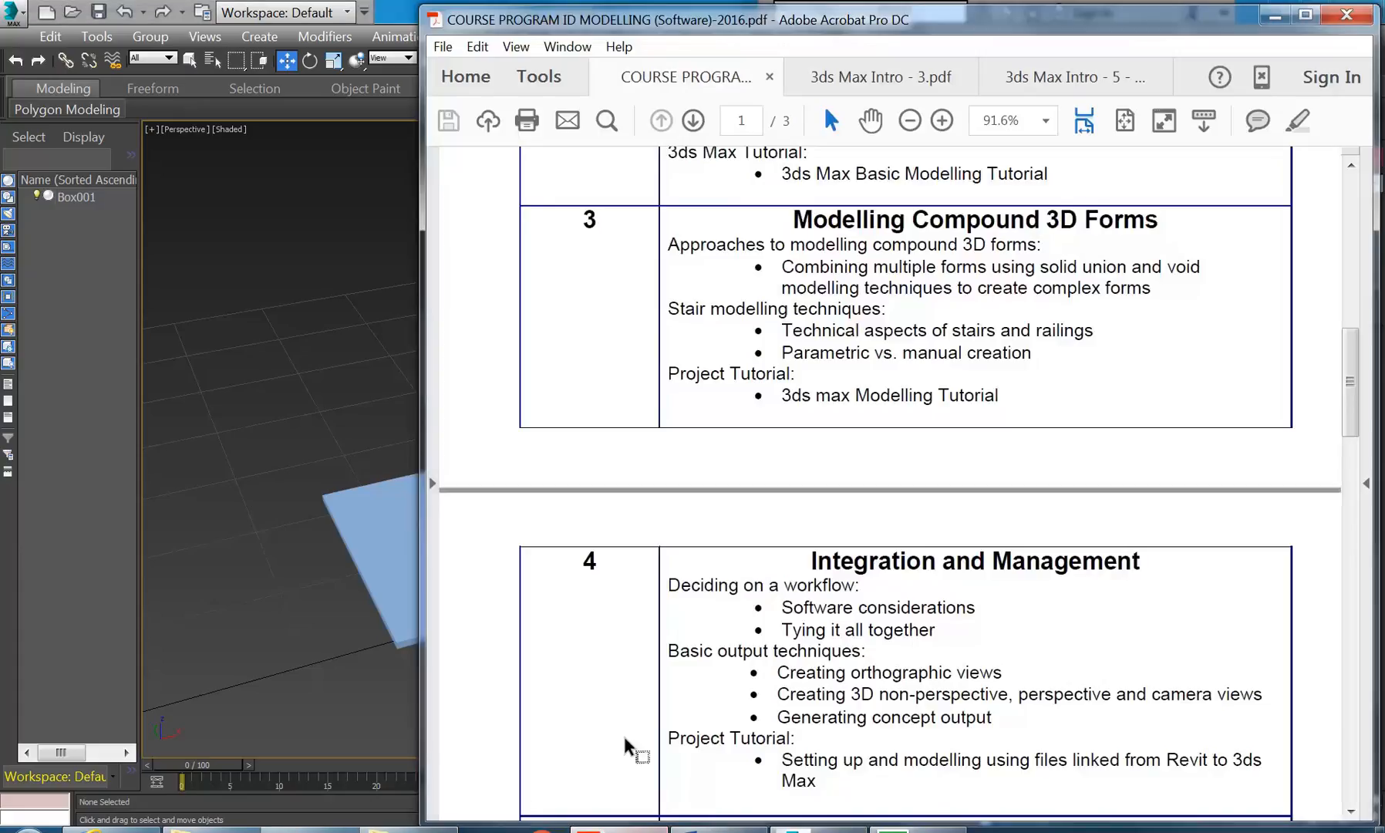
- Open the Materials Tutorial PDF at the page 604 Multi/Sub-Object section, then minimize Acrobat
left_click(1057, 79)
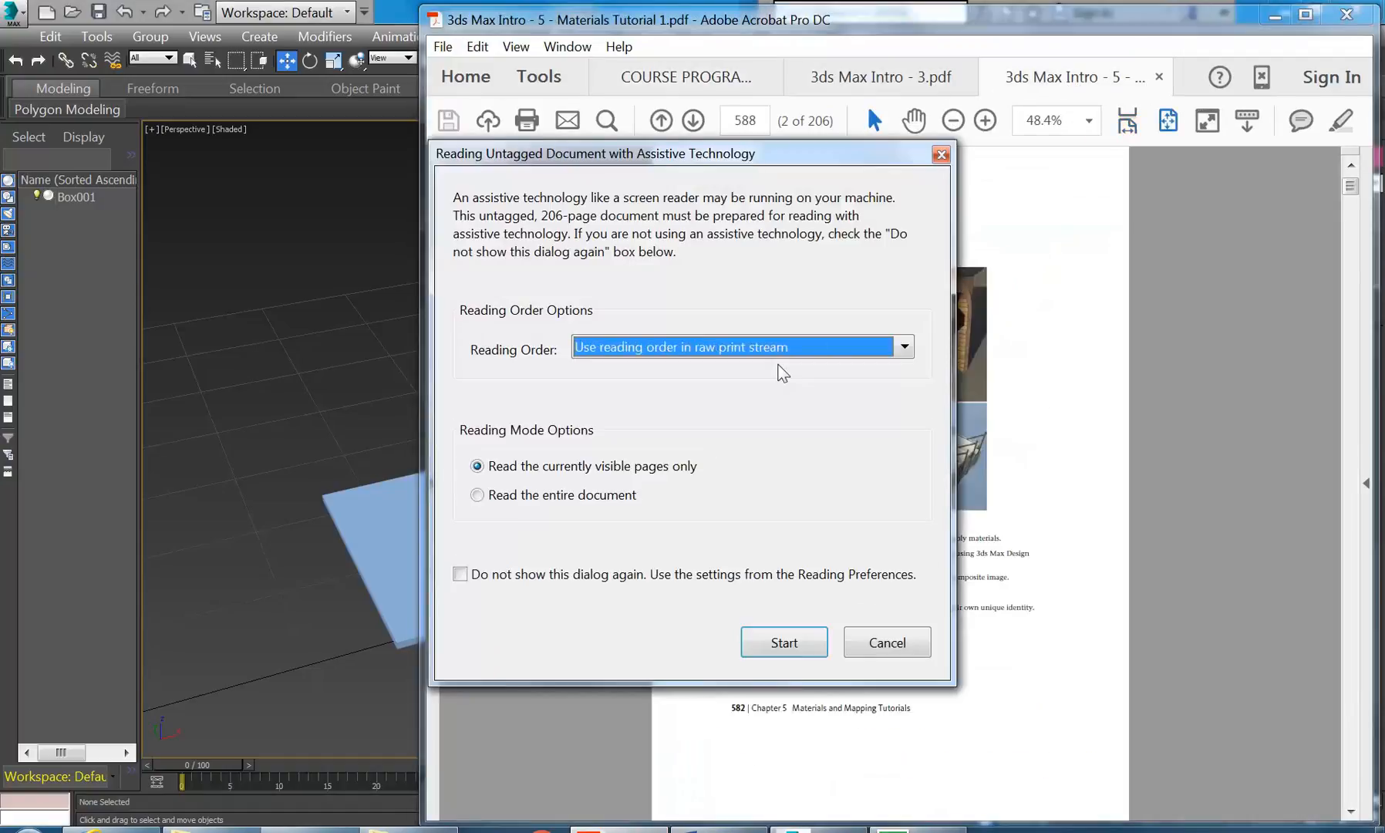
left_click(886, 643)
scroll(853, 451, "down", 10)
scroll(854, 451, "down", 10)
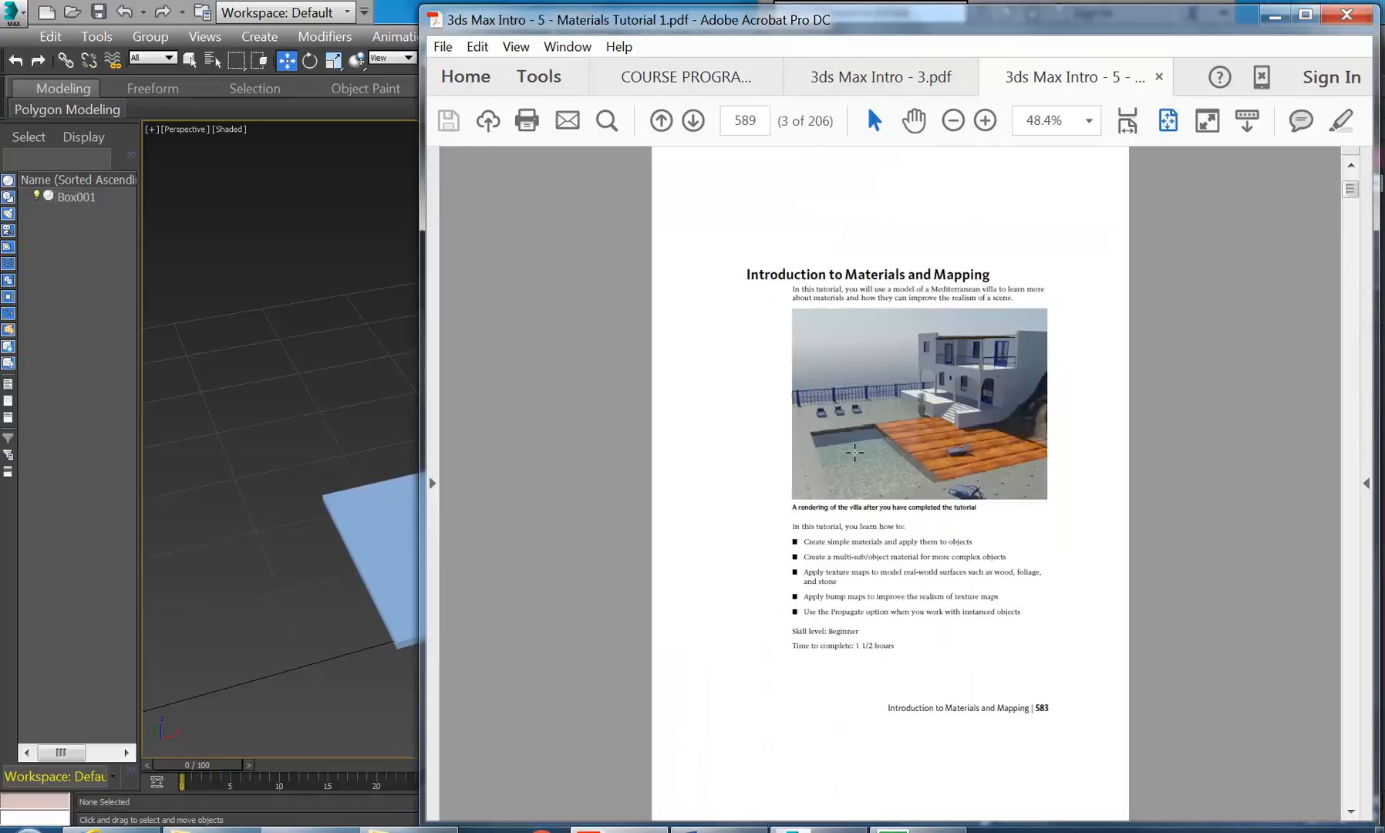
scroll(854, 451, "down", 15)
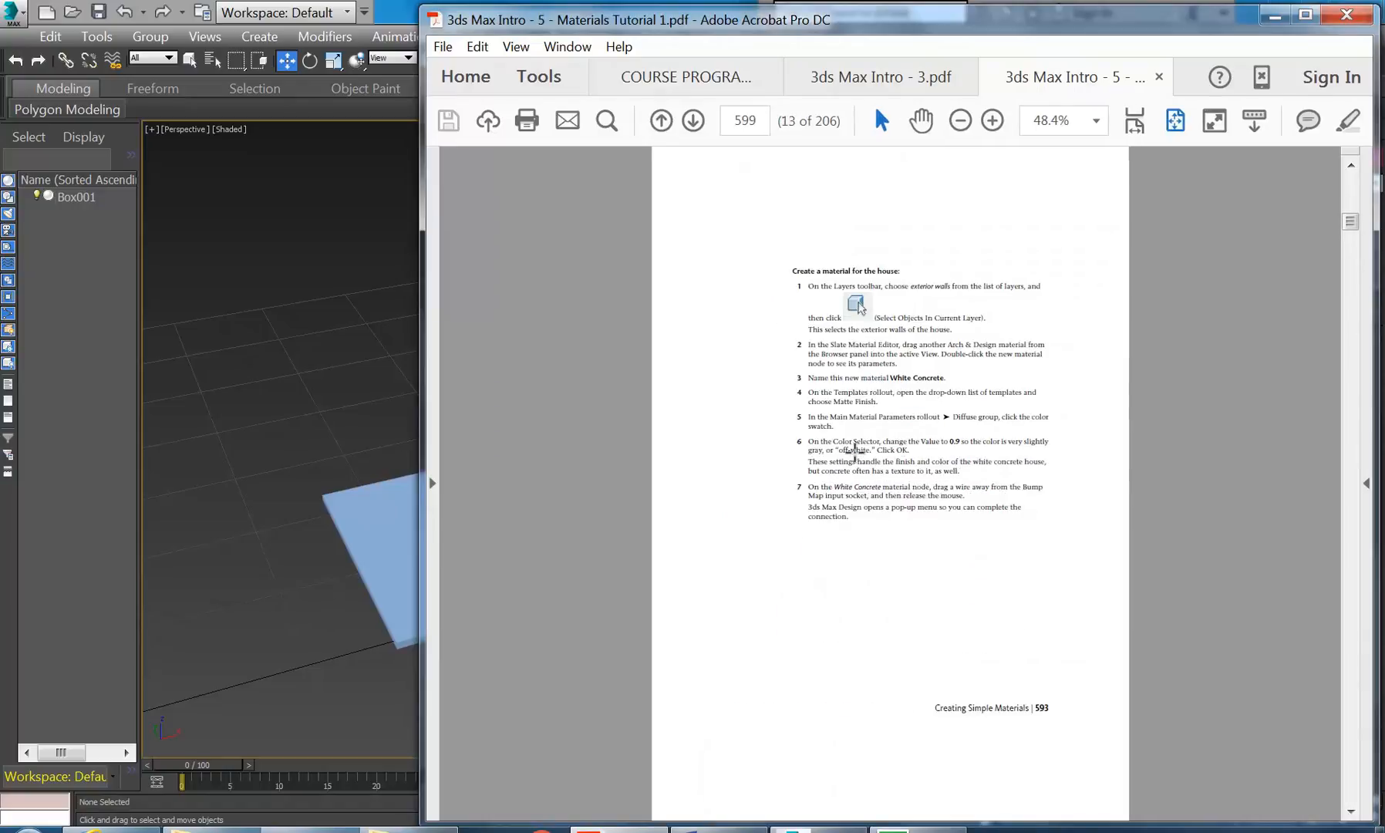
scroll(853, 451, "down", 15)
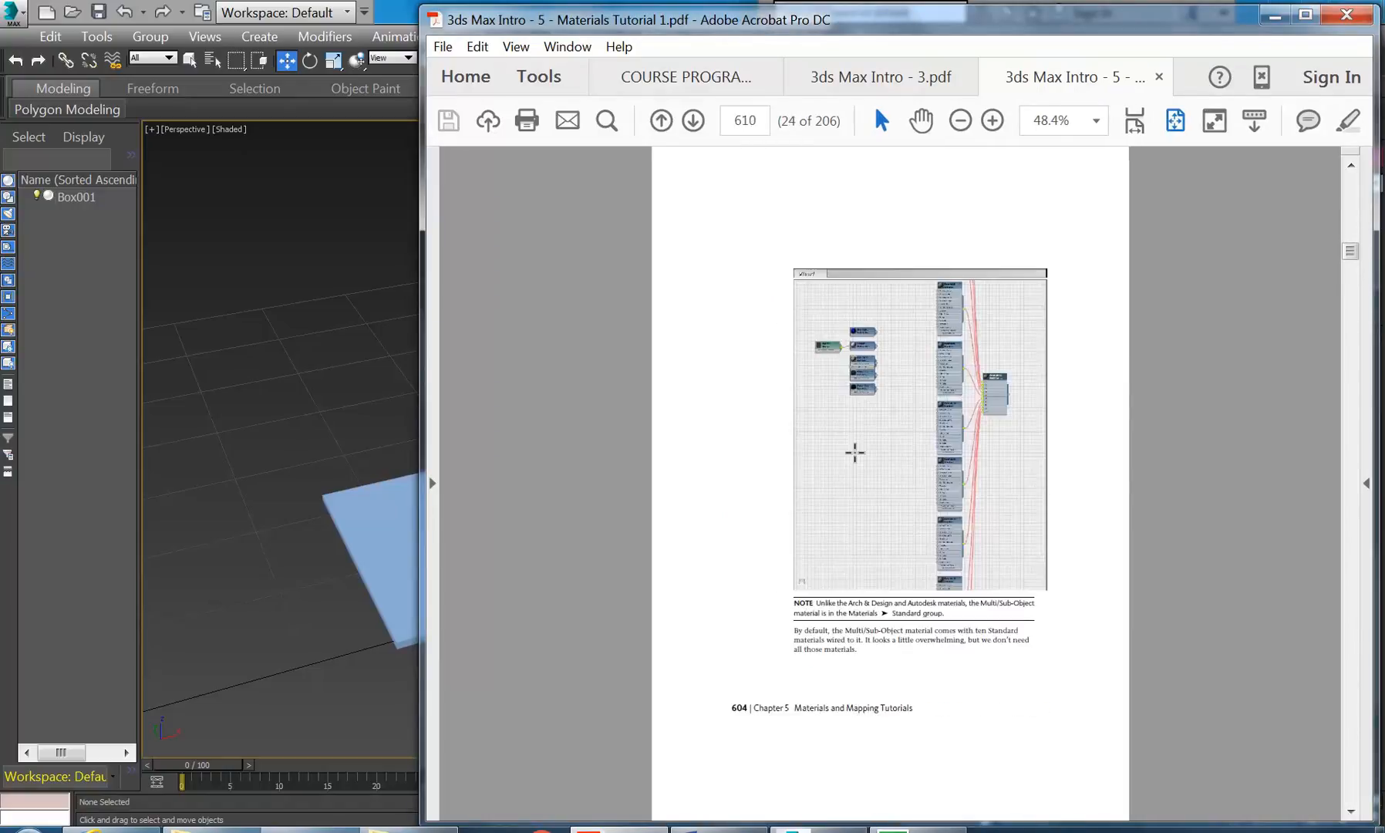
scroll(854, 452, "down", 3)
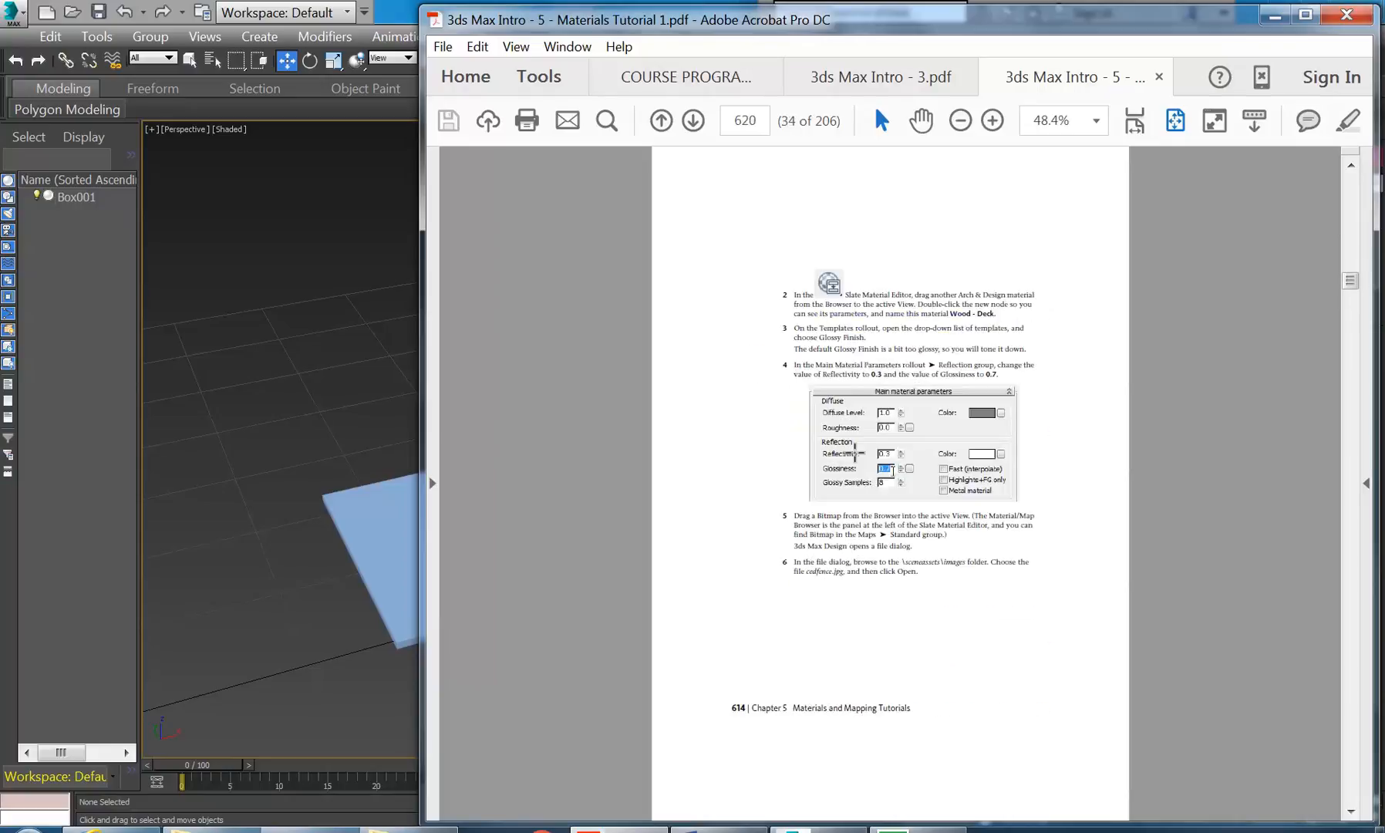
scroll(854, 452, "up", 16)
scroll(854, 452, "down", 2)
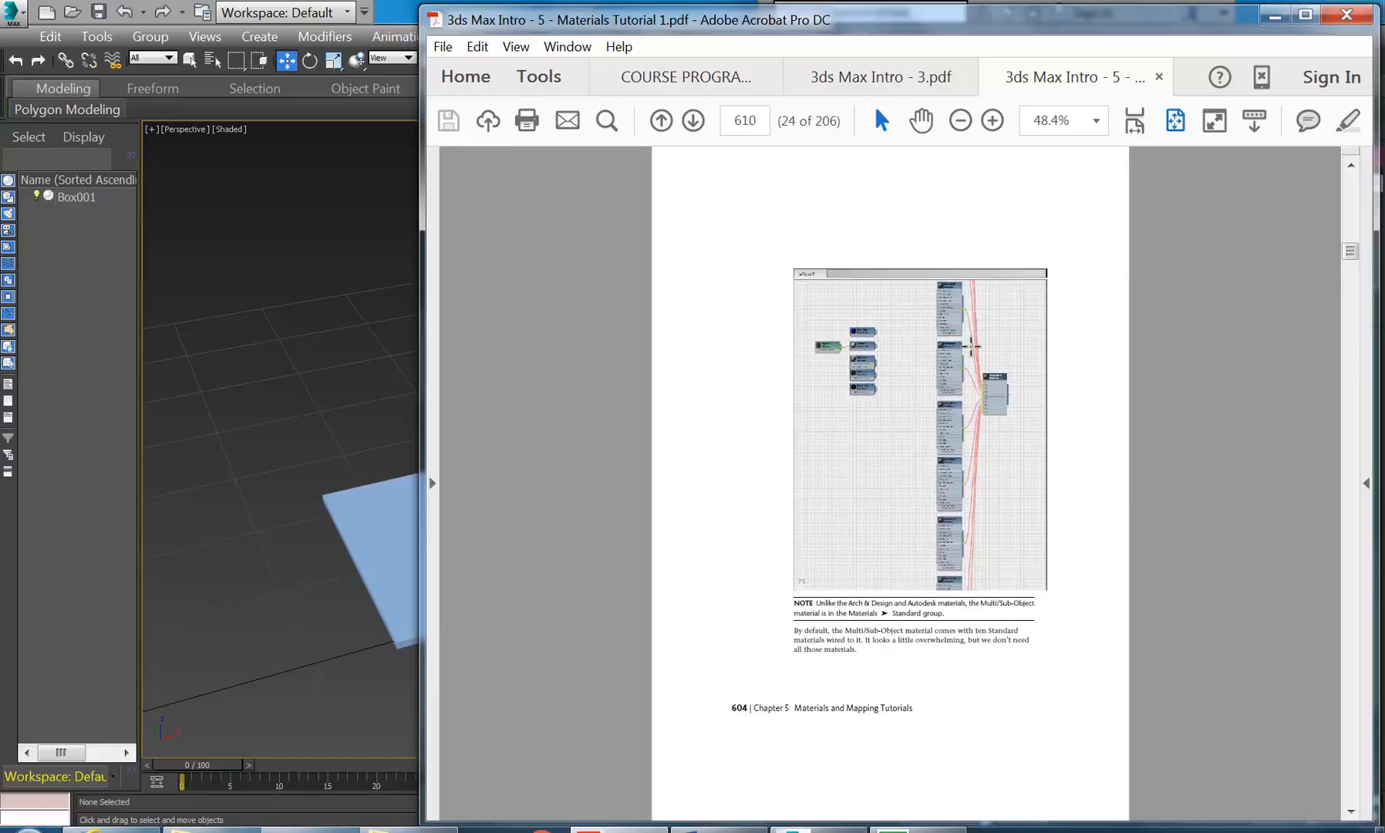
left_click(1273, 22)
middle_click_drag(365, 371, 448, 431, "alt")
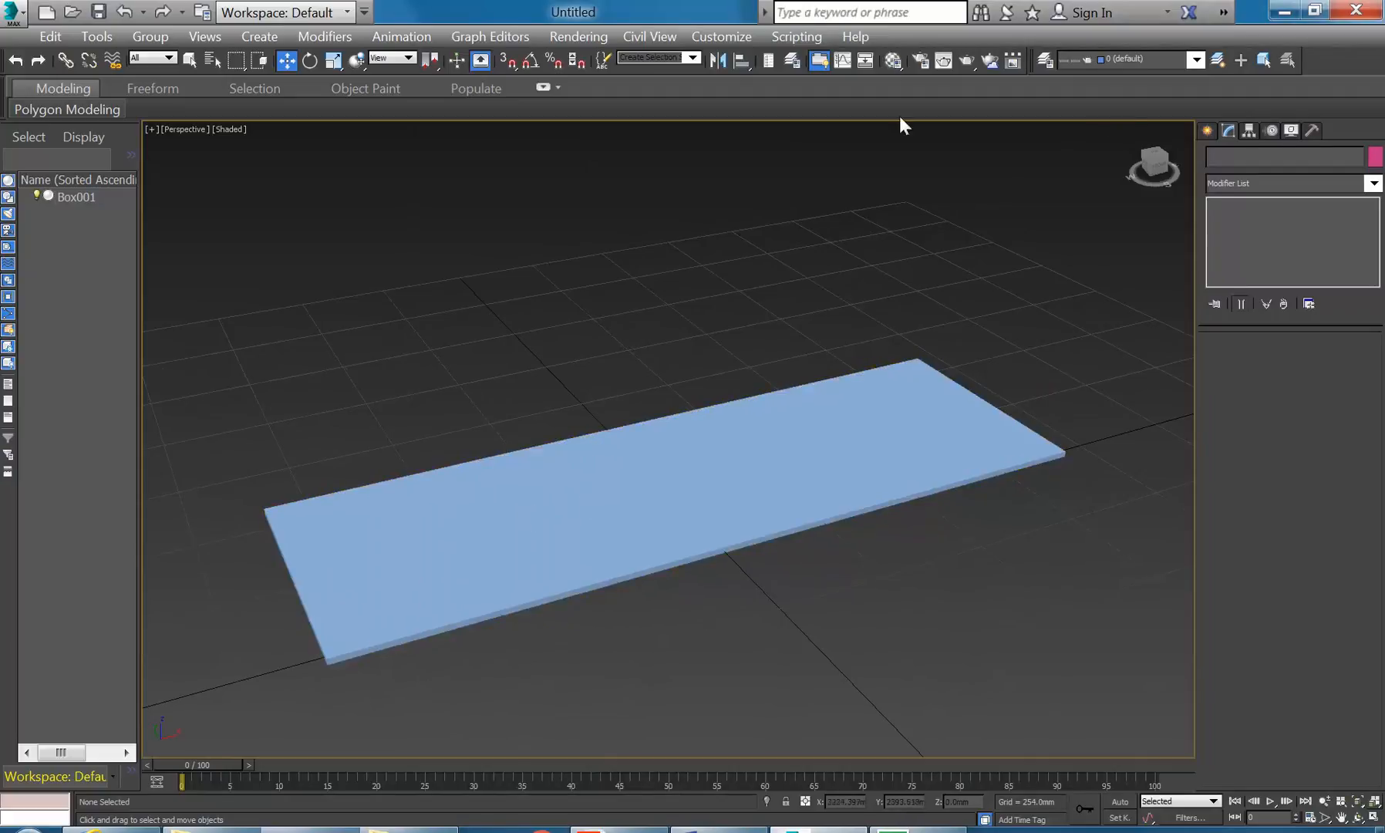
- Open the Material Editor, switch from Slate back to Compact mode, and activate slot 13
middle_click_drag(503, 358, 522, 369)
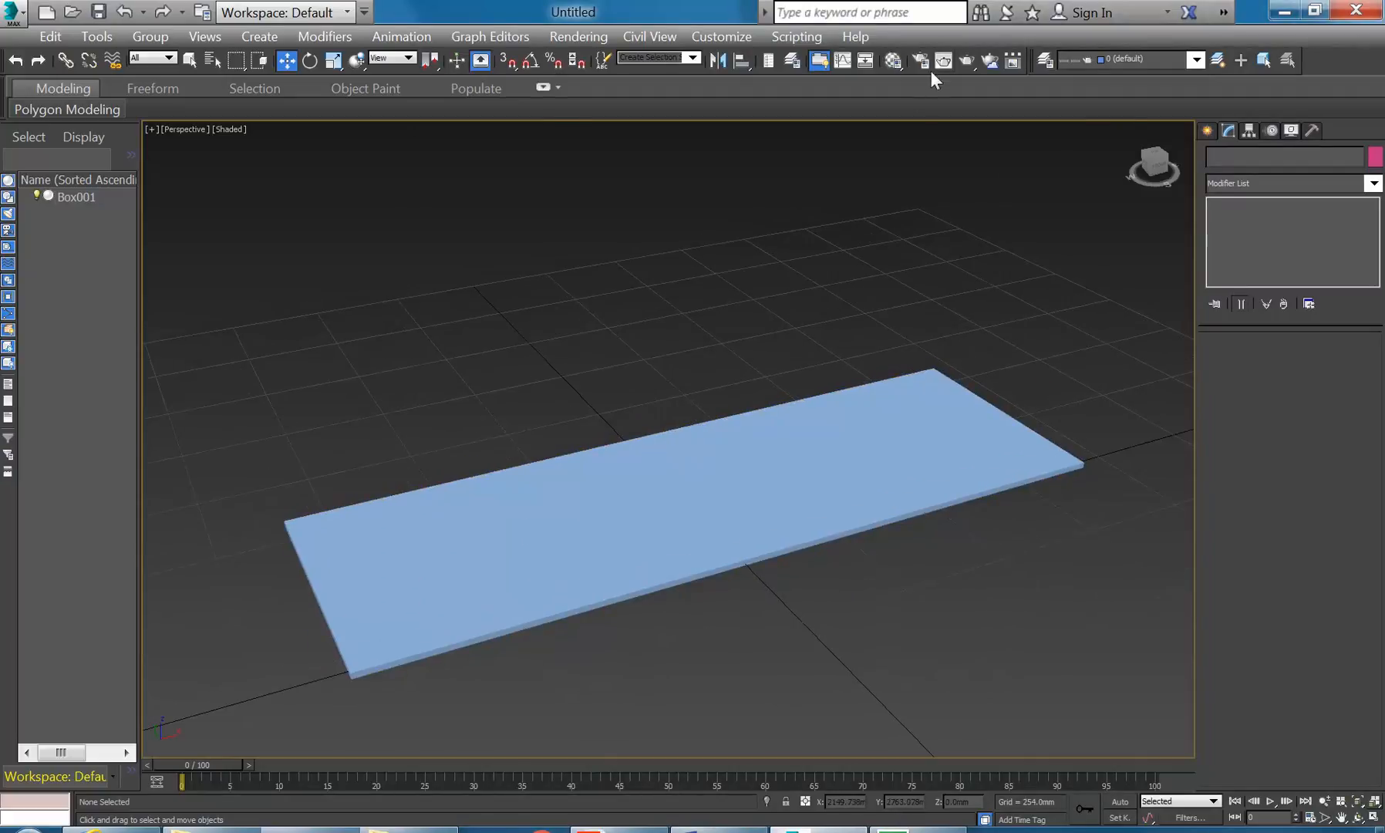
left_click(892, 59)
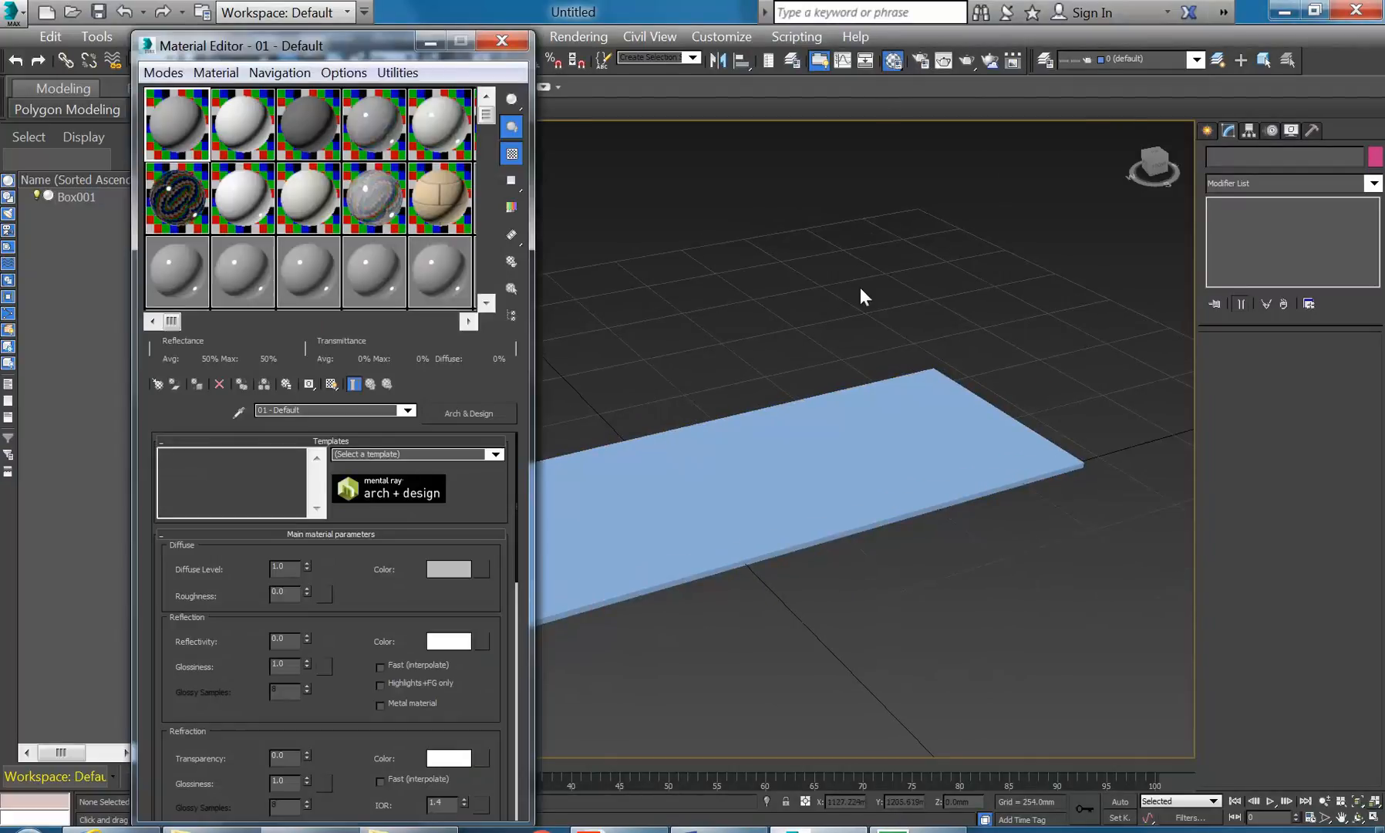
left_click(163, 74)
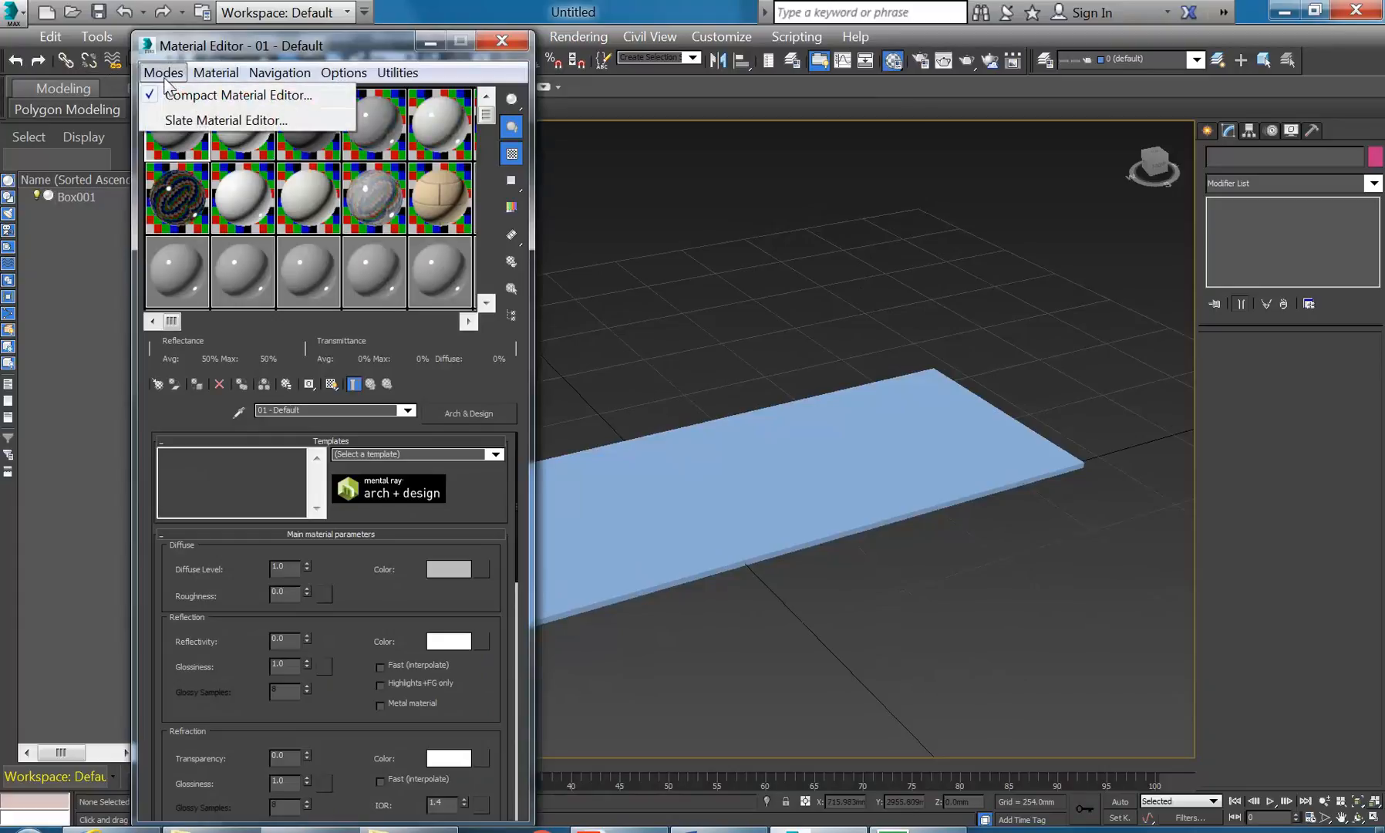
left_click(177, 121)
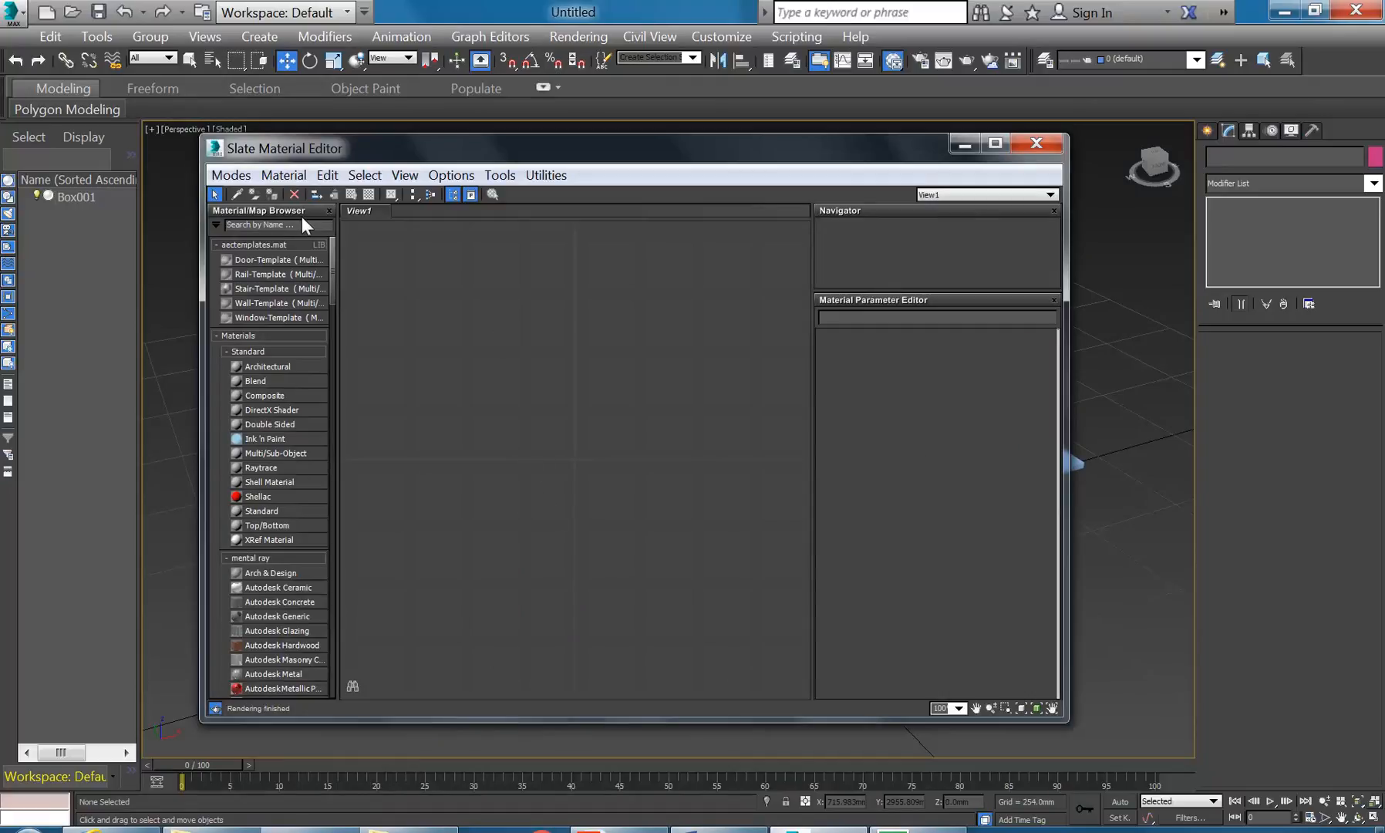
left_click(229, 177)
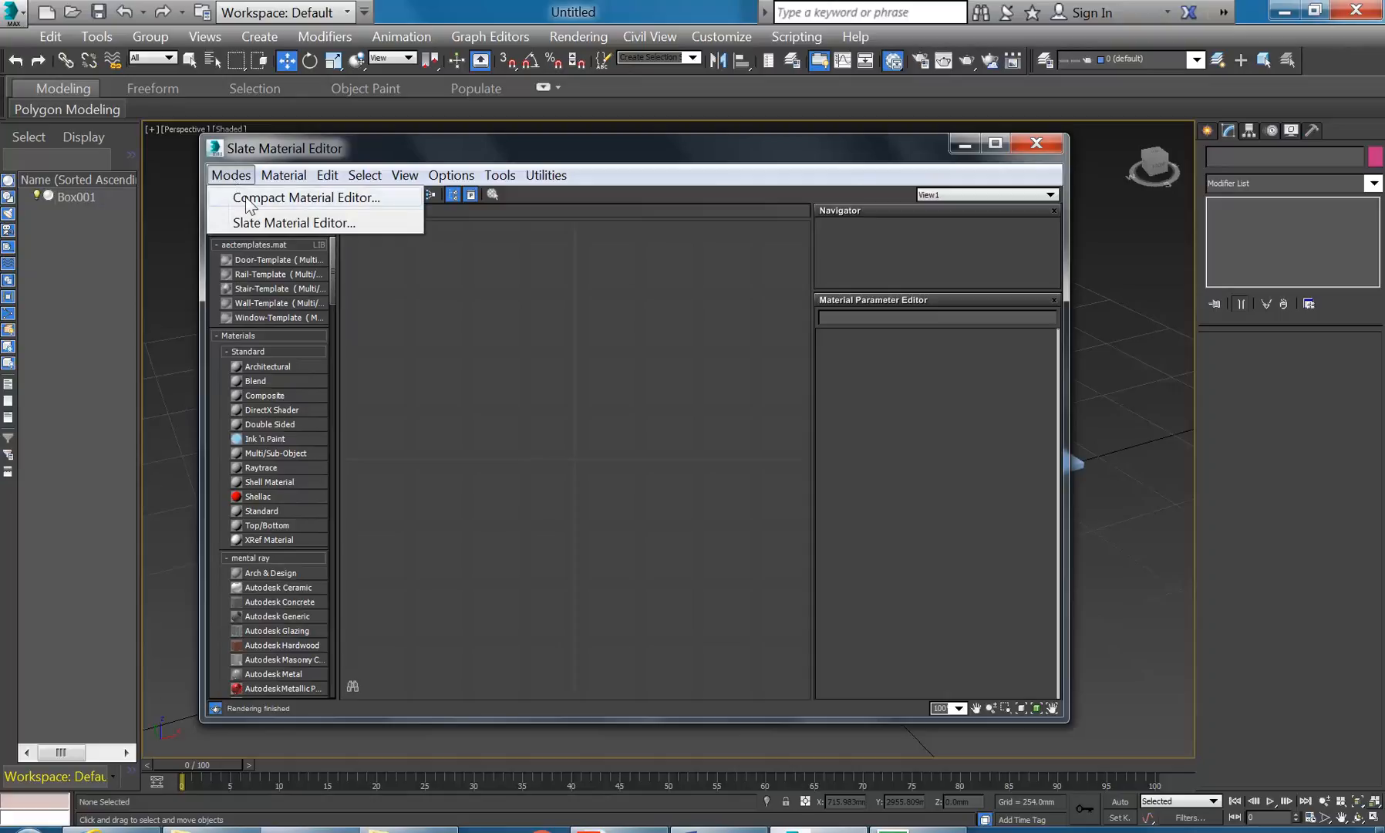
left_click(246, 199)
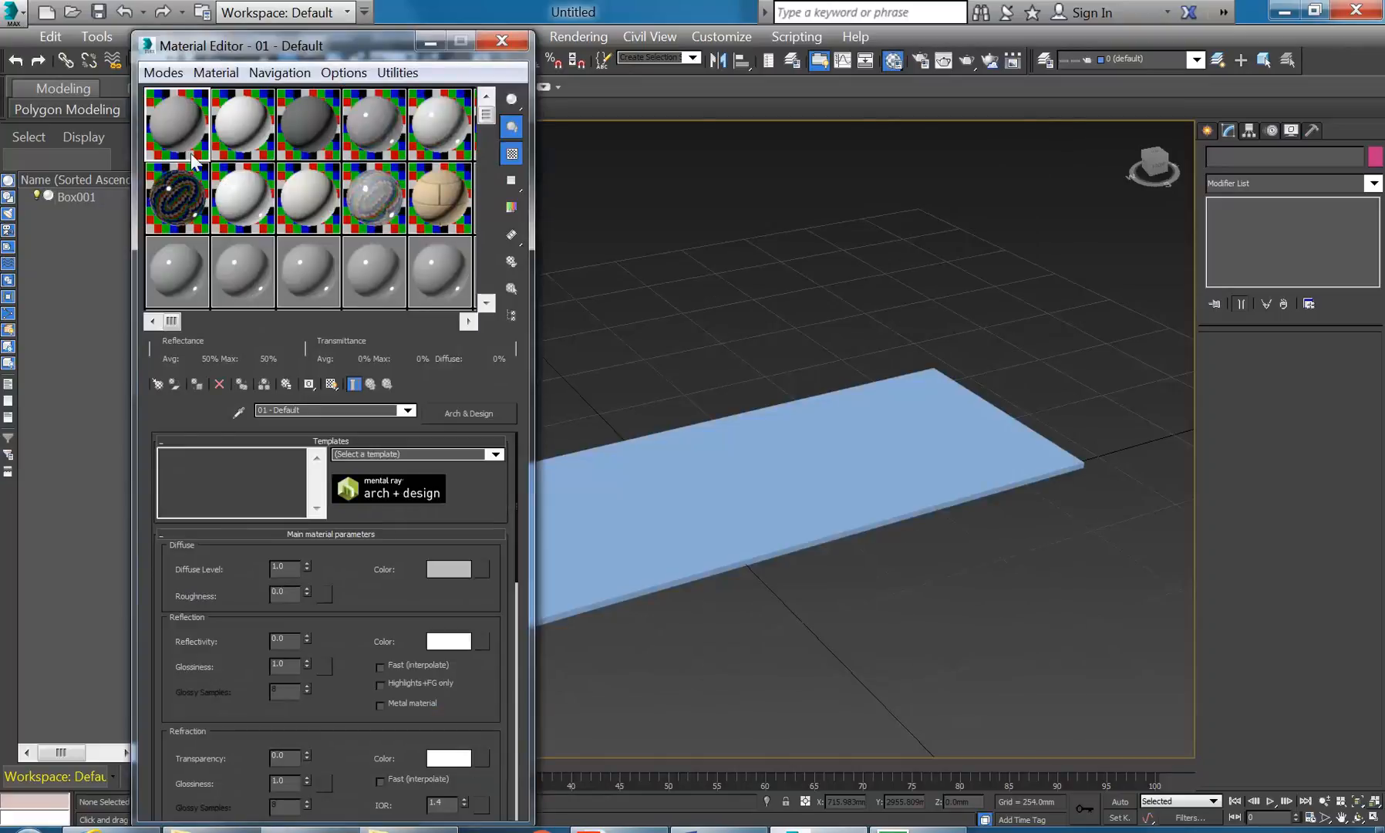
left_click(179, 272)
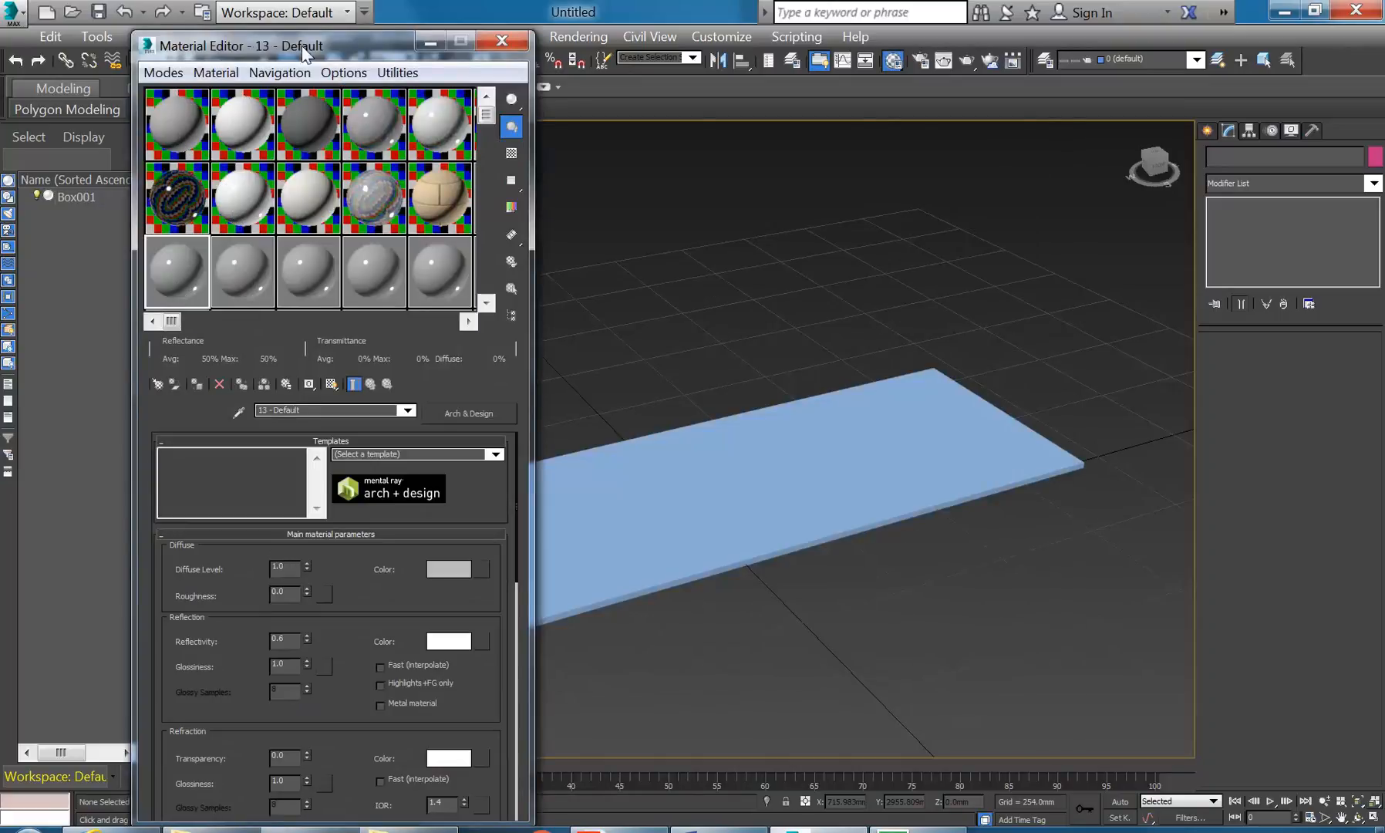
- Compare slot 14 and the Ceramic and Wall Paint materials, then reactivate 13 - Default
left_click_drag(307, 46, 335, 34)
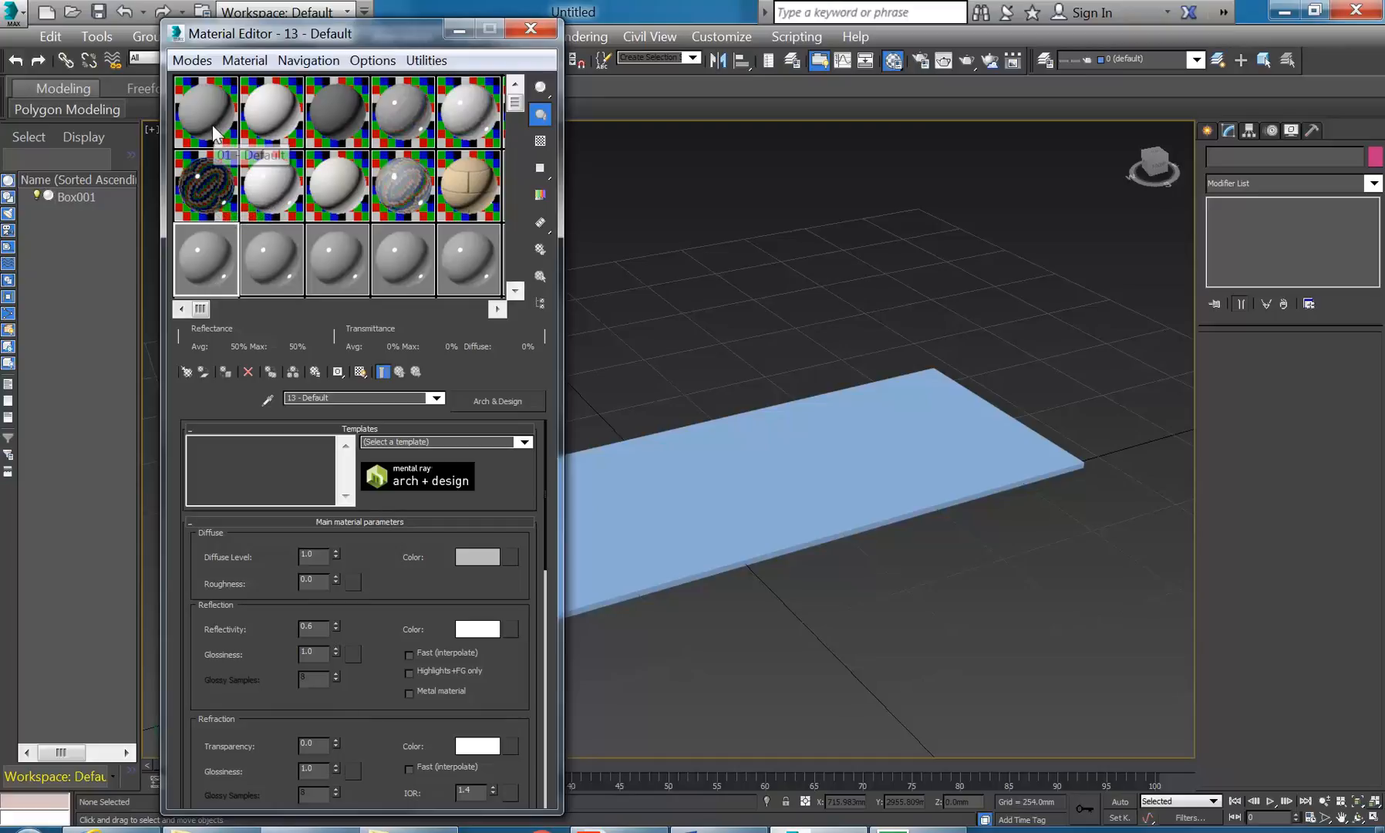
left_click(268, 245)
left_click(222, 263)
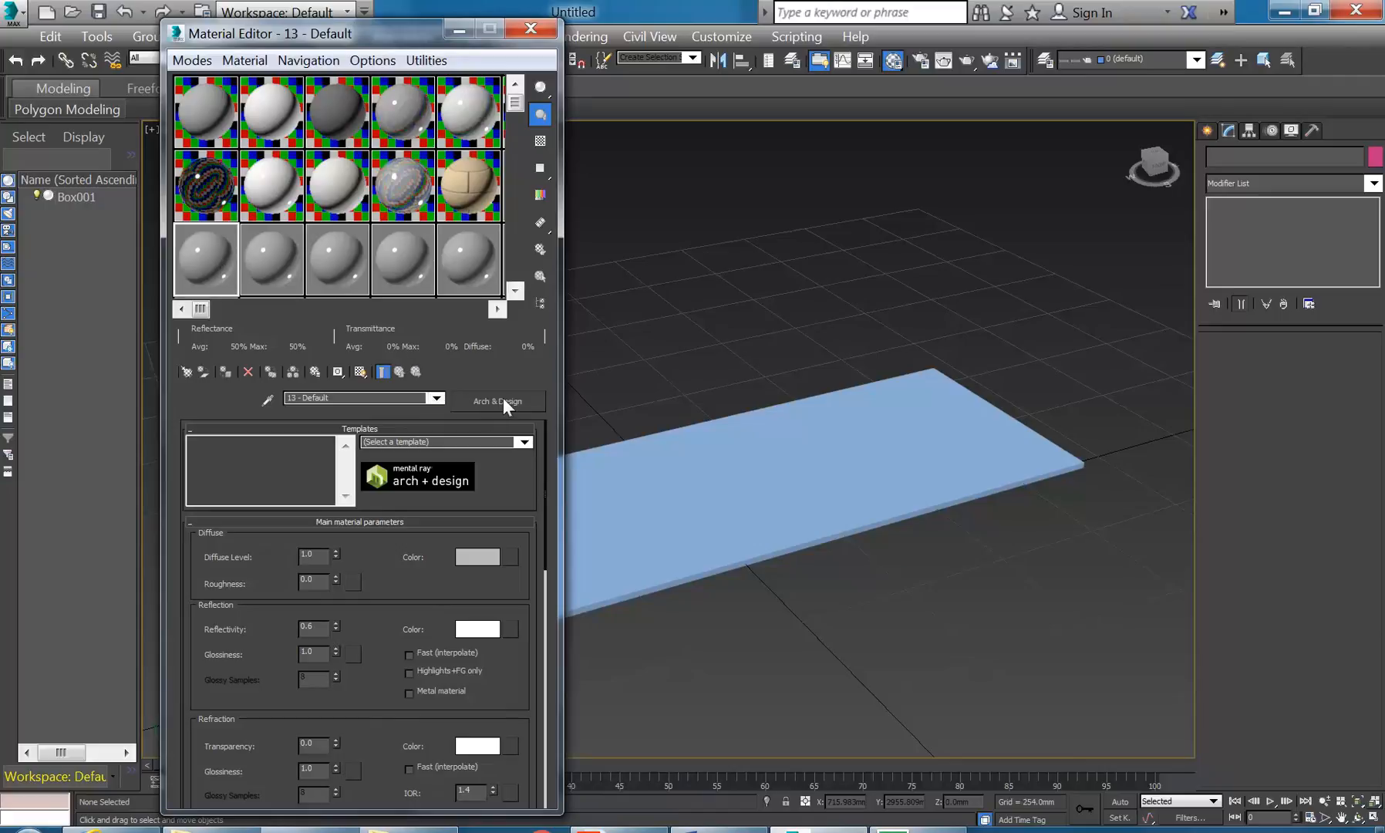
left_click(284, 246)
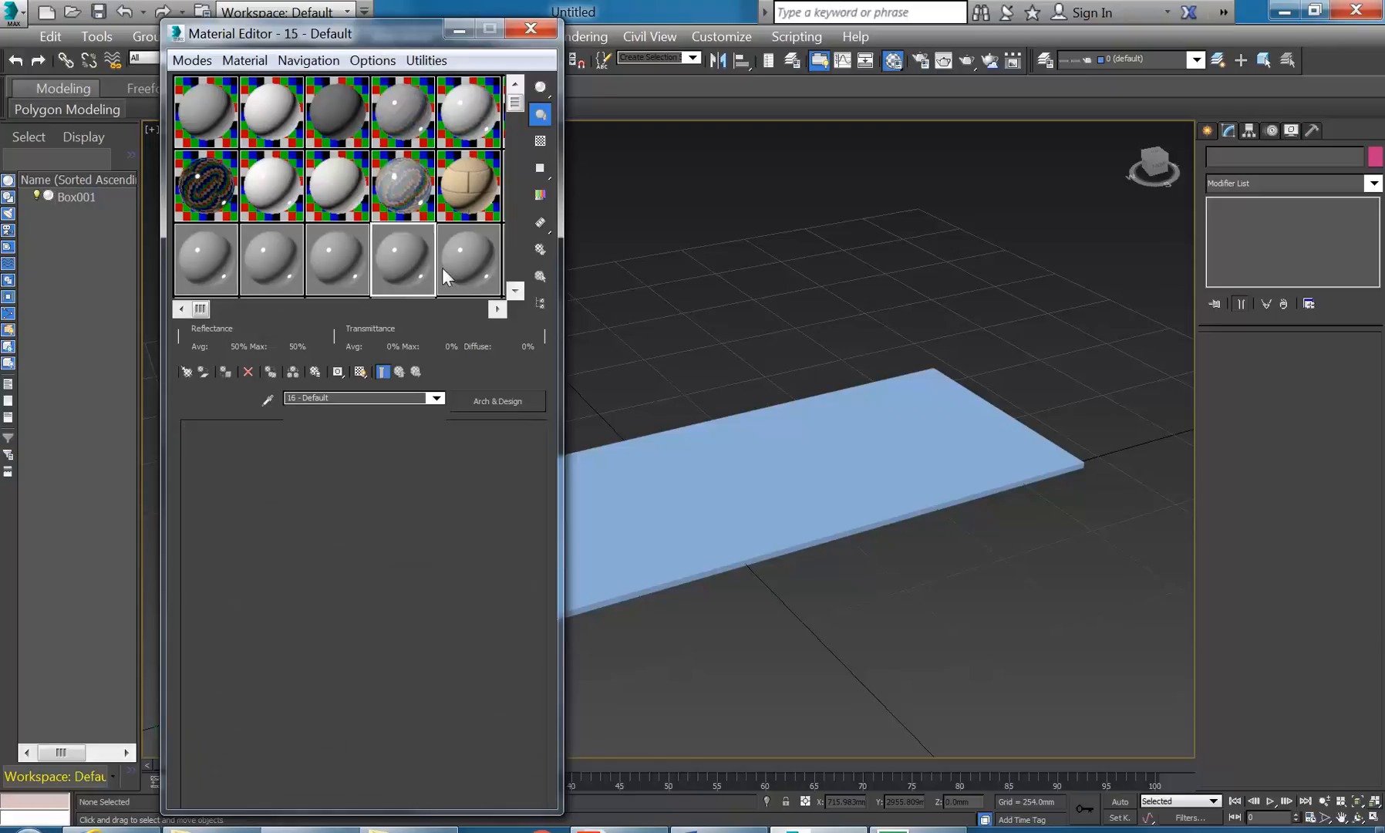
left_click(218, 259)
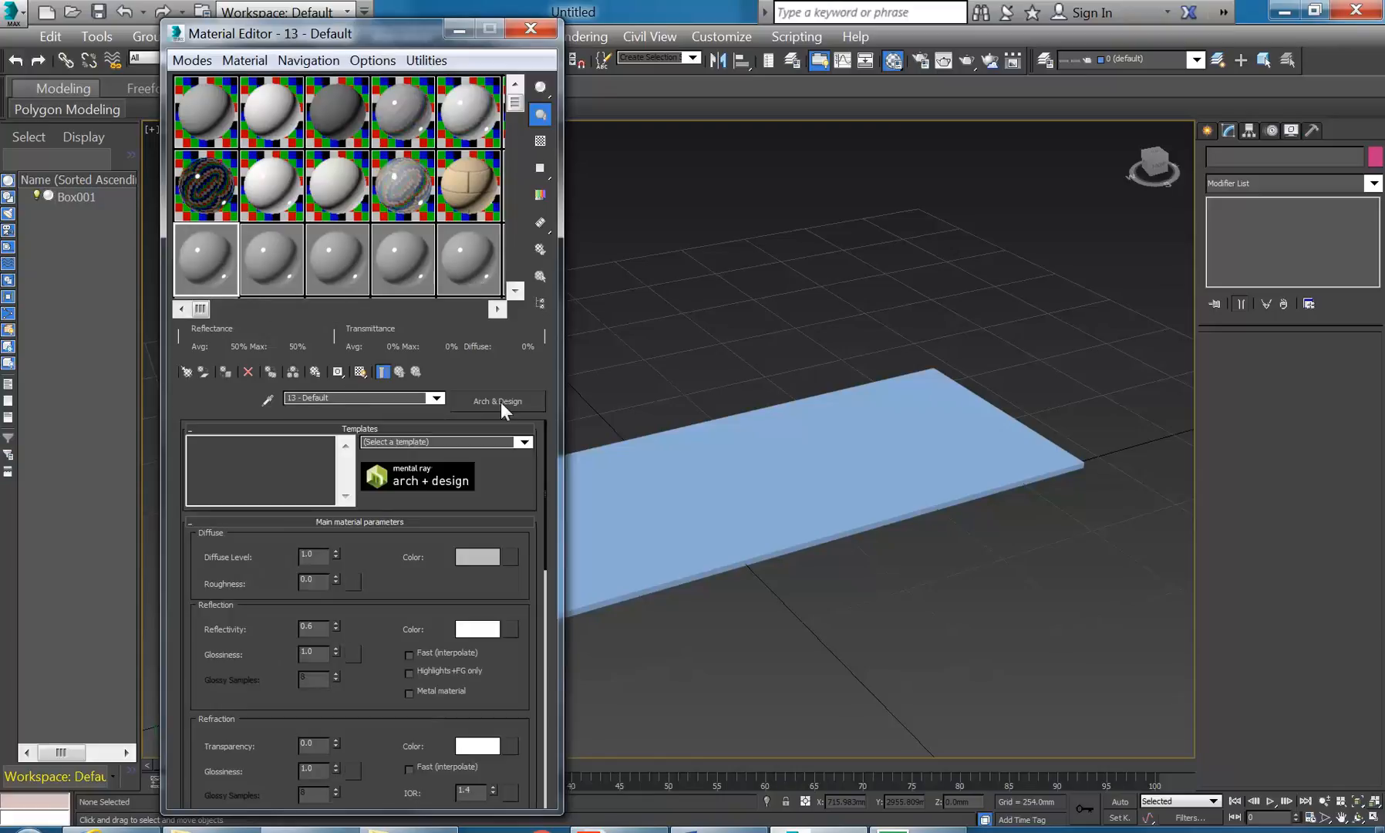
left_click(269, 175)
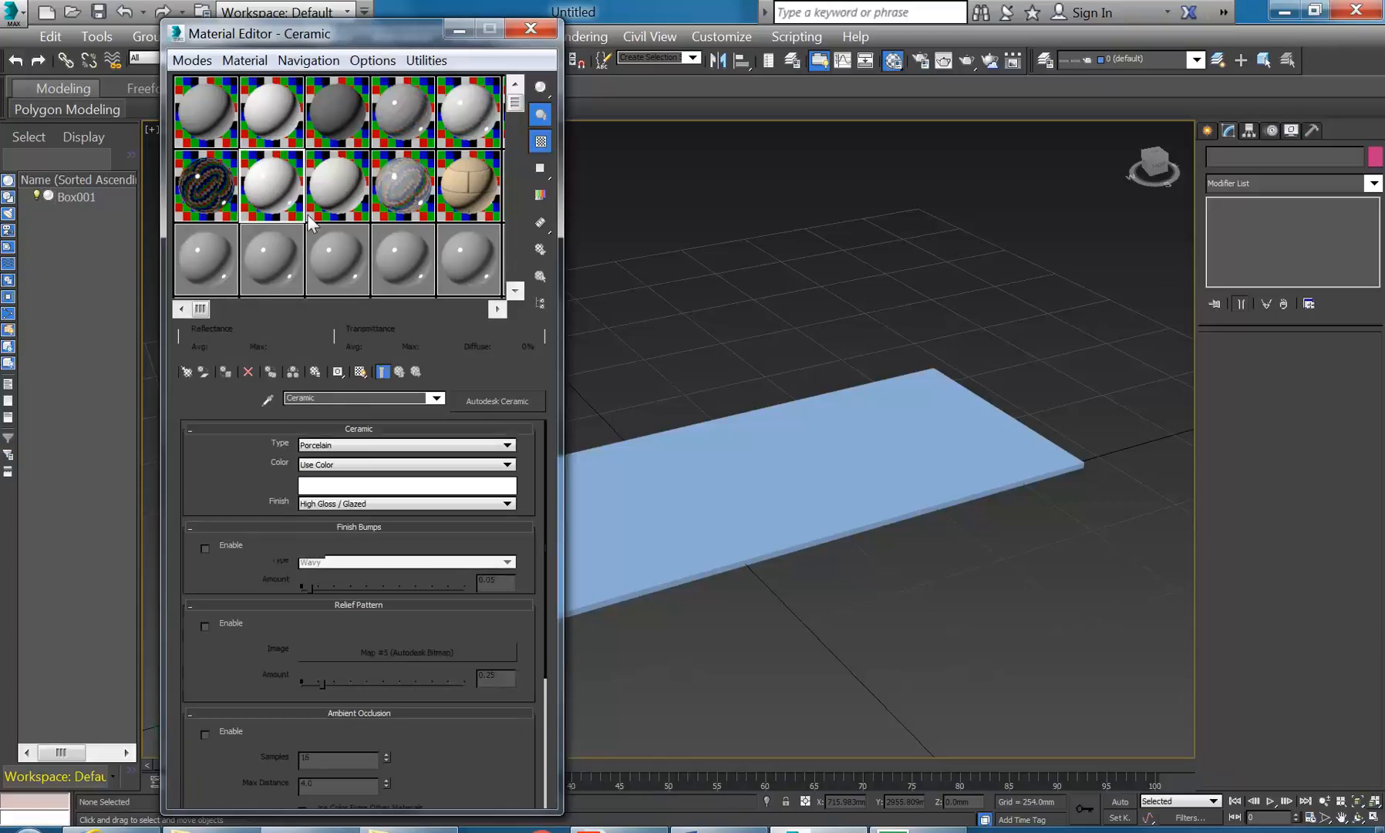
left_click(353, 199)
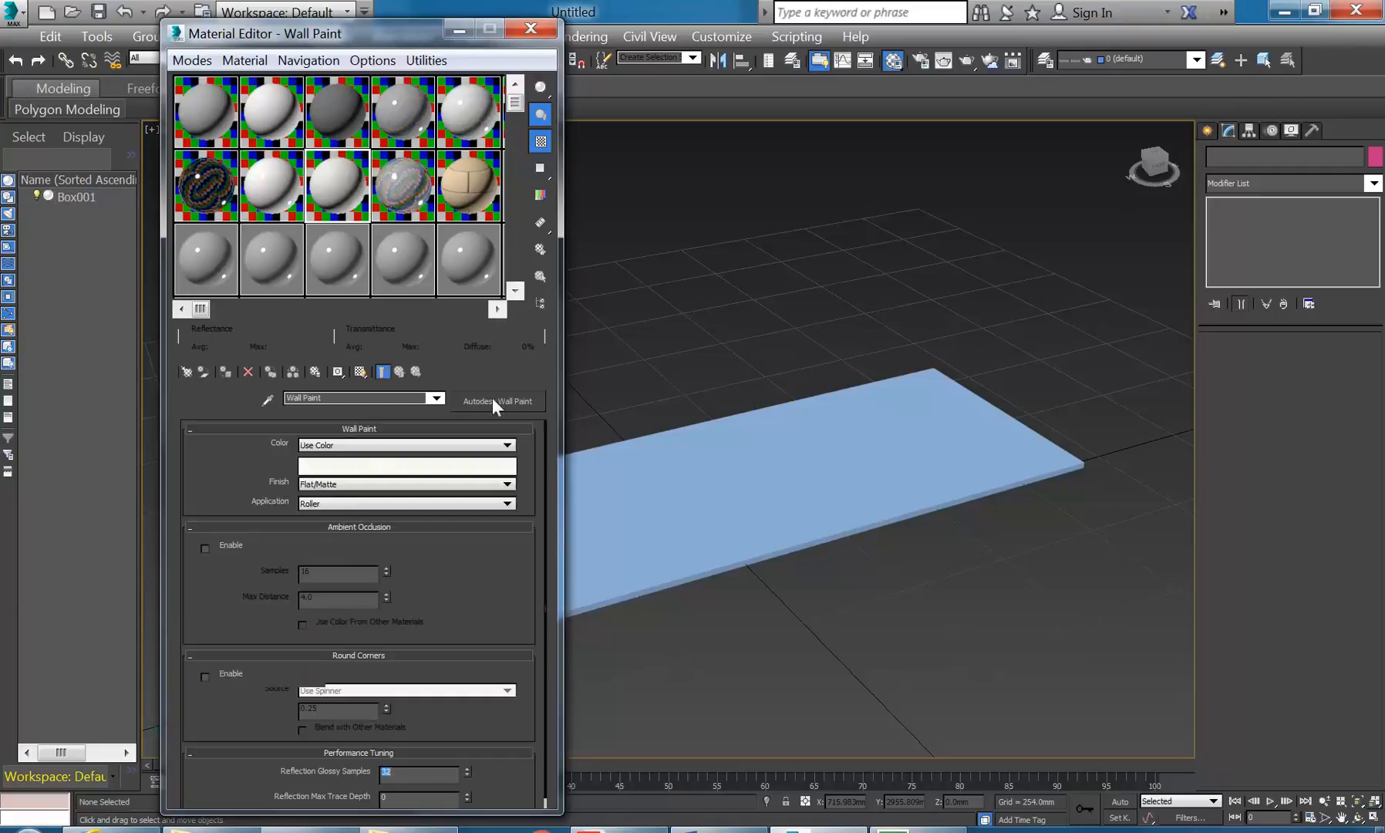
left_click(215, 257)
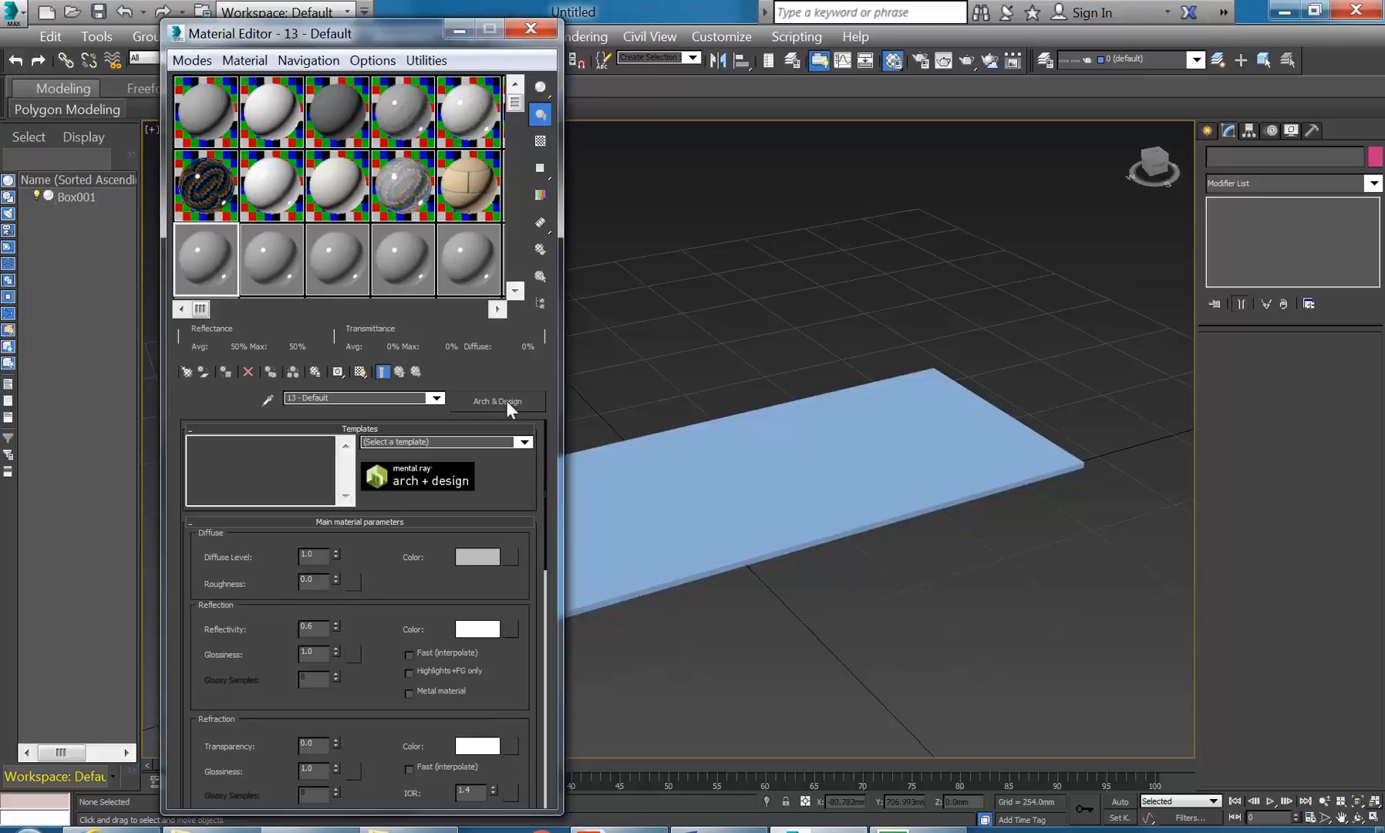
- Preview the Glazed Ceramic Tiles template enlarged on slot 13, then switch it to Glazed Ceramic
left_click(524, 444)
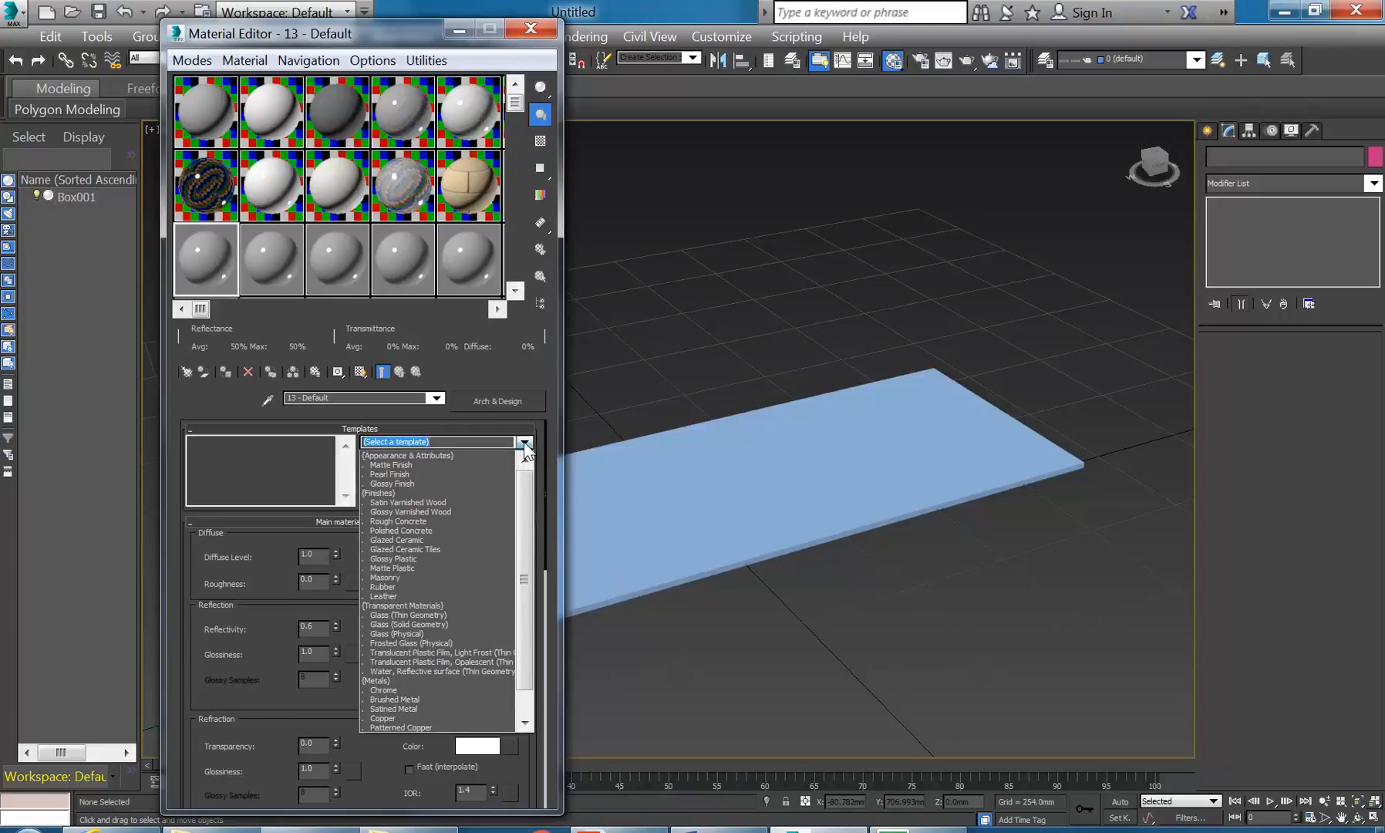
left_click_drag(523, 503, 525, 520)
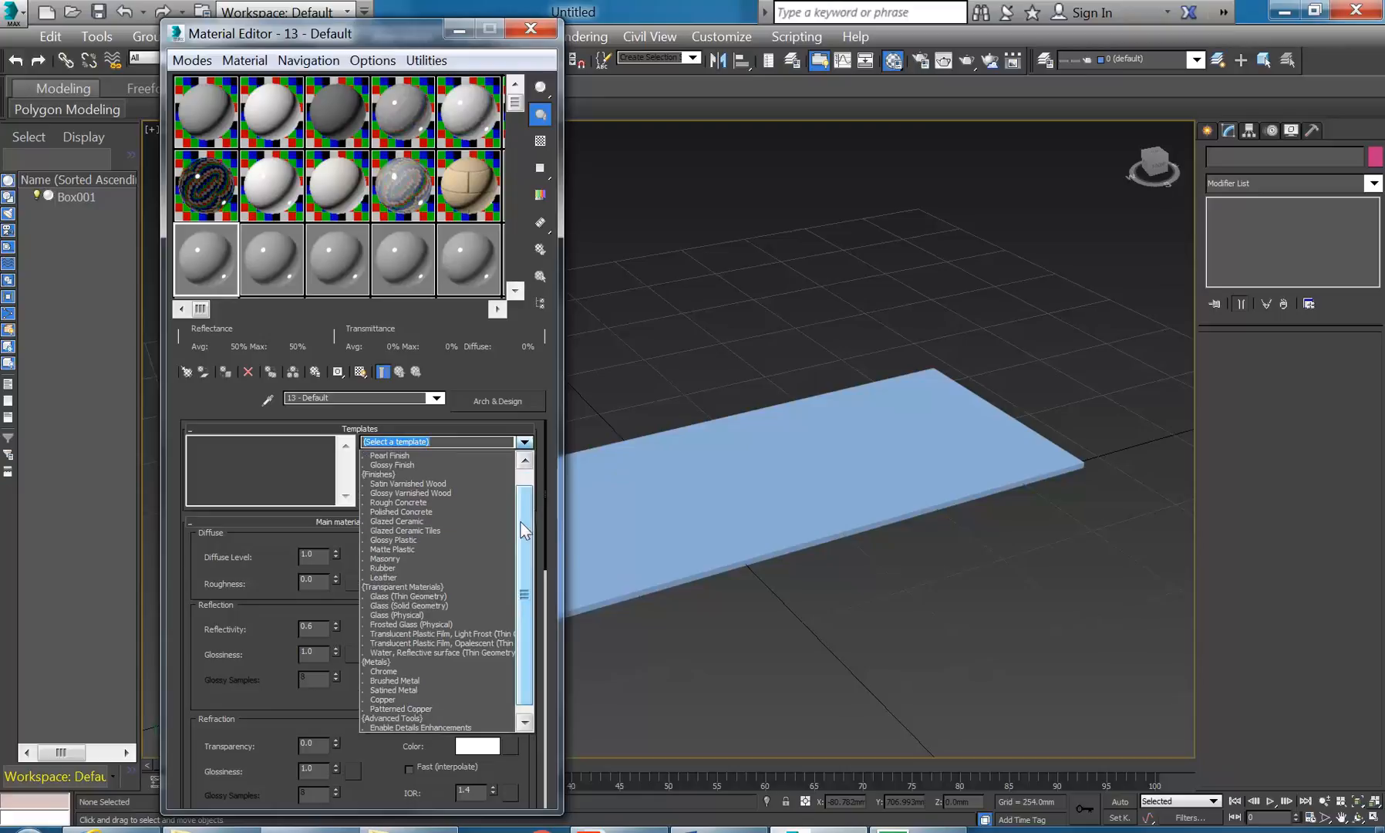
left_click(403, 529)
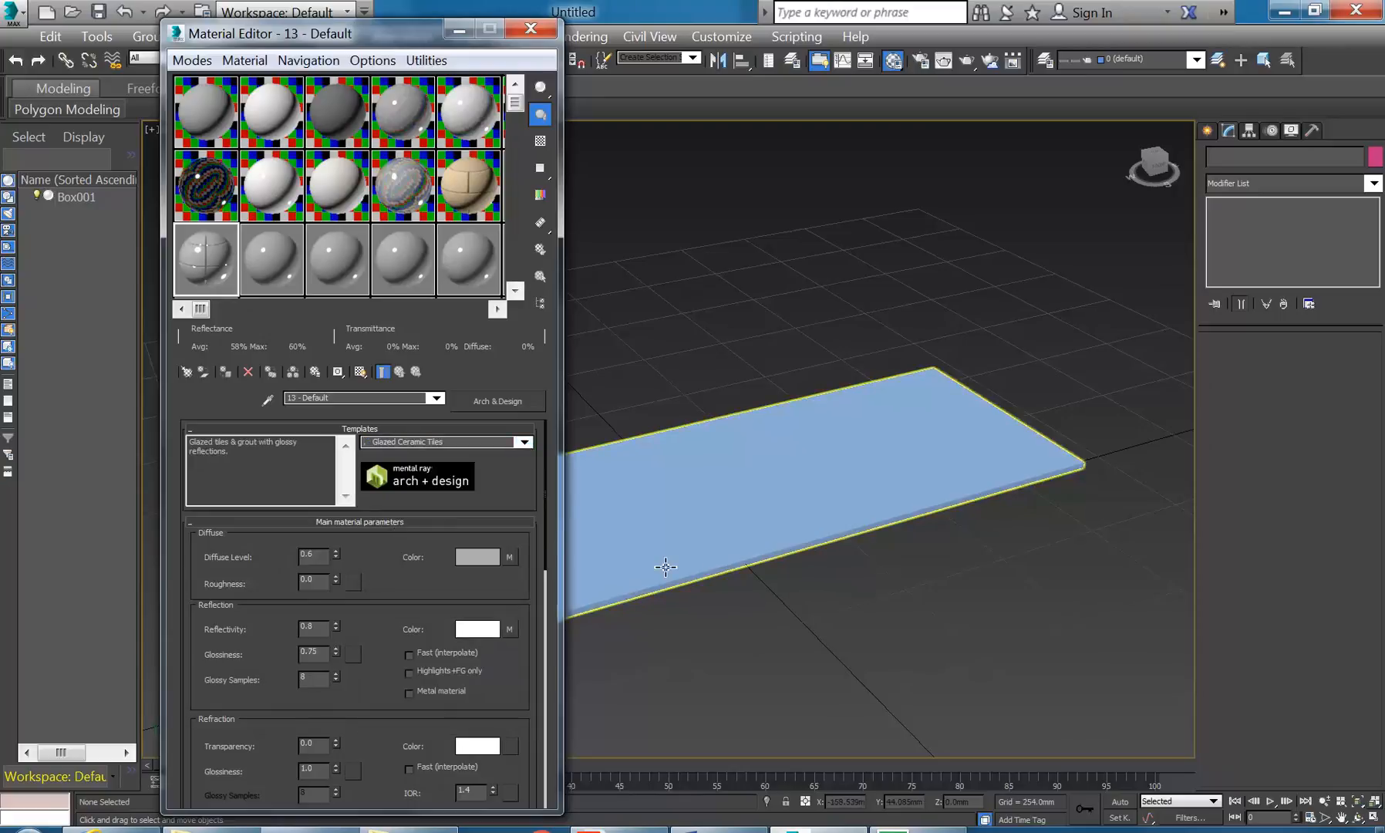
double_click(191, 258)
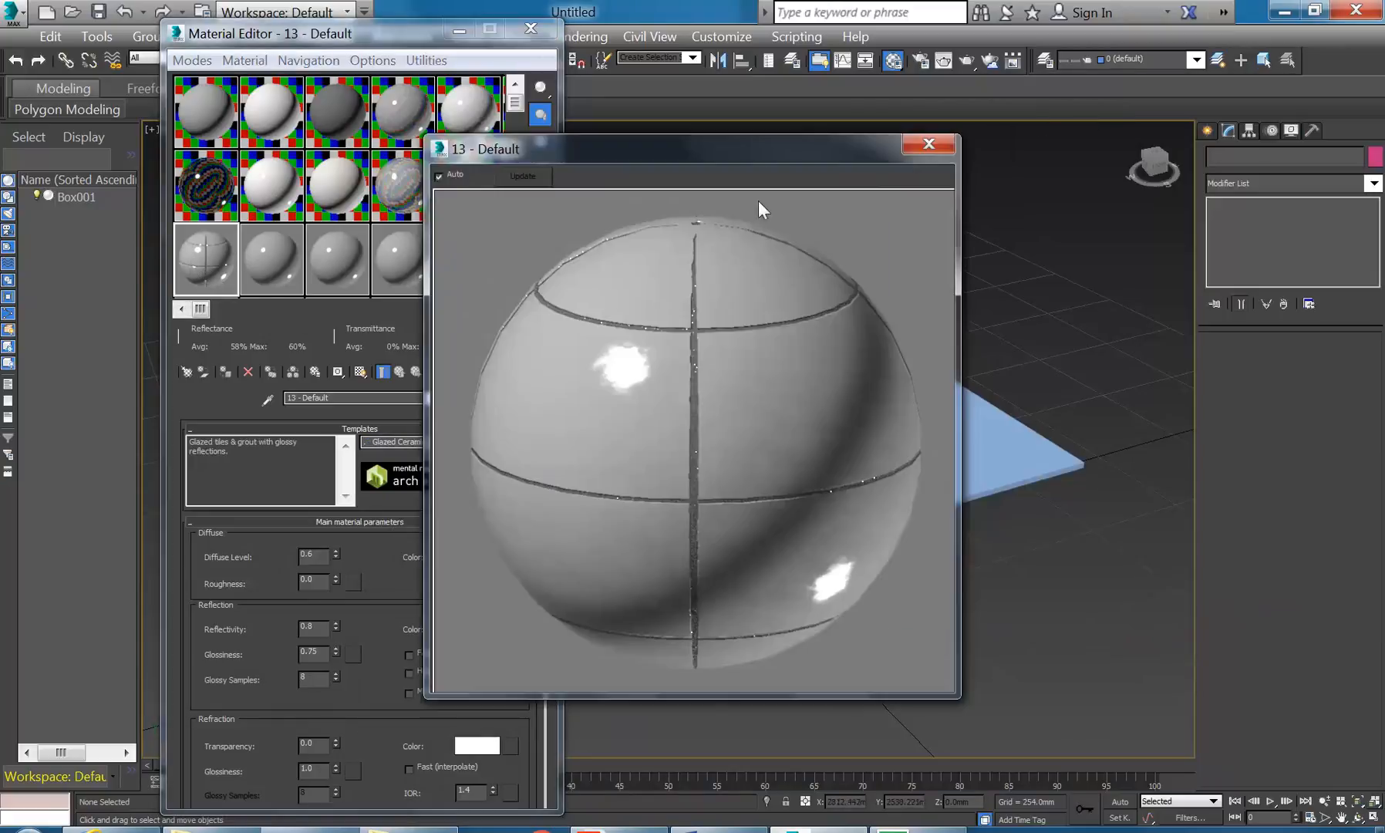
left_click(932, 143)
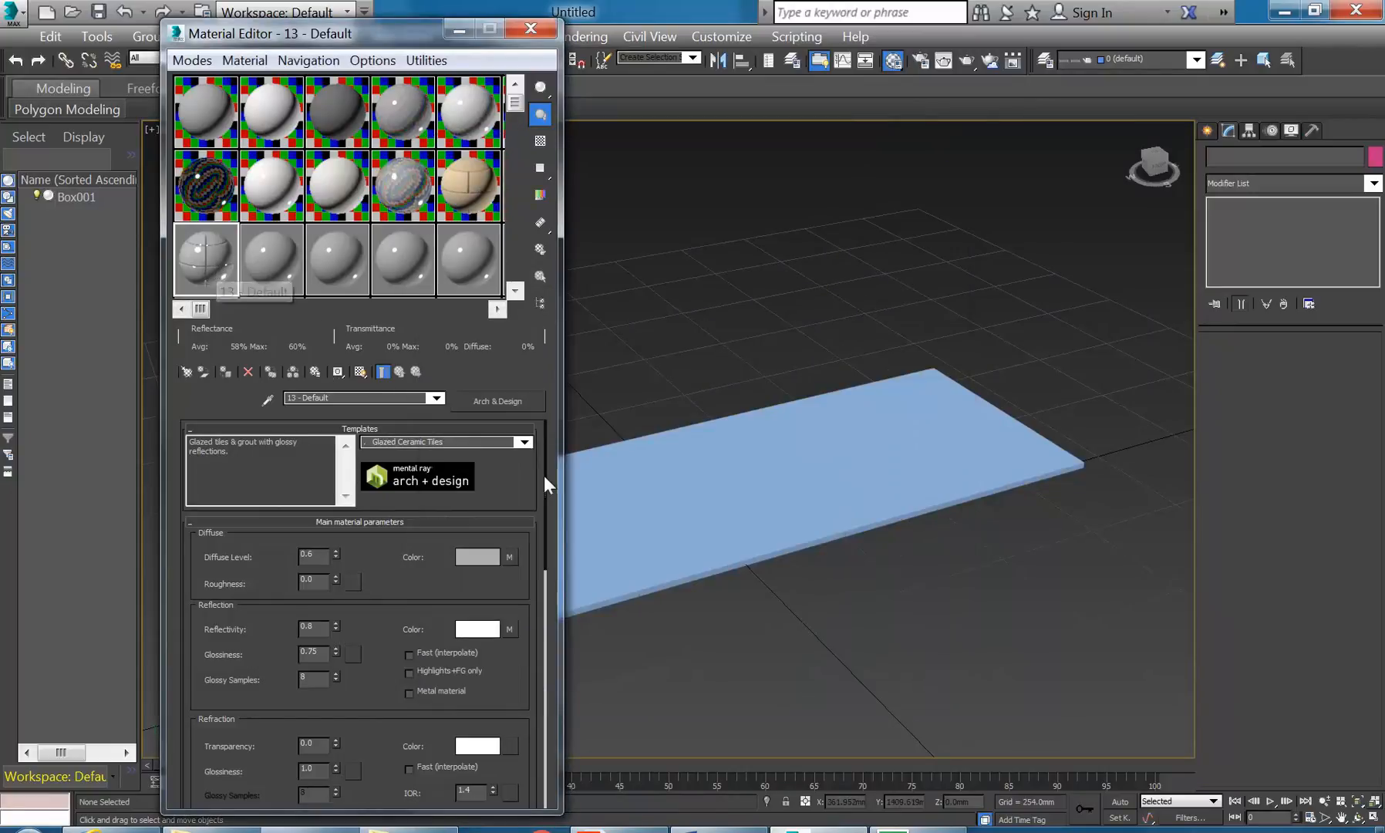
left_click(523, 441)
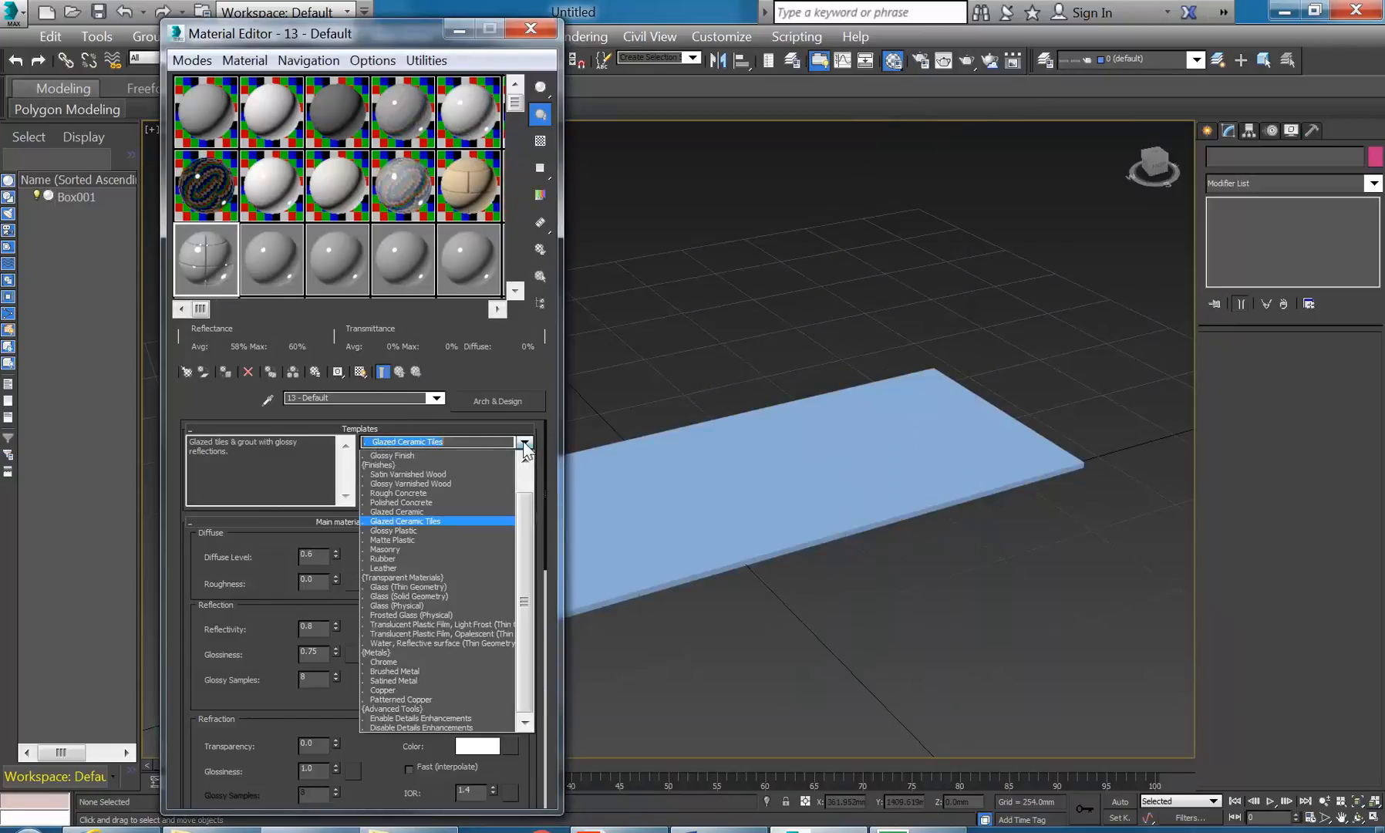
left_click(397, 511)
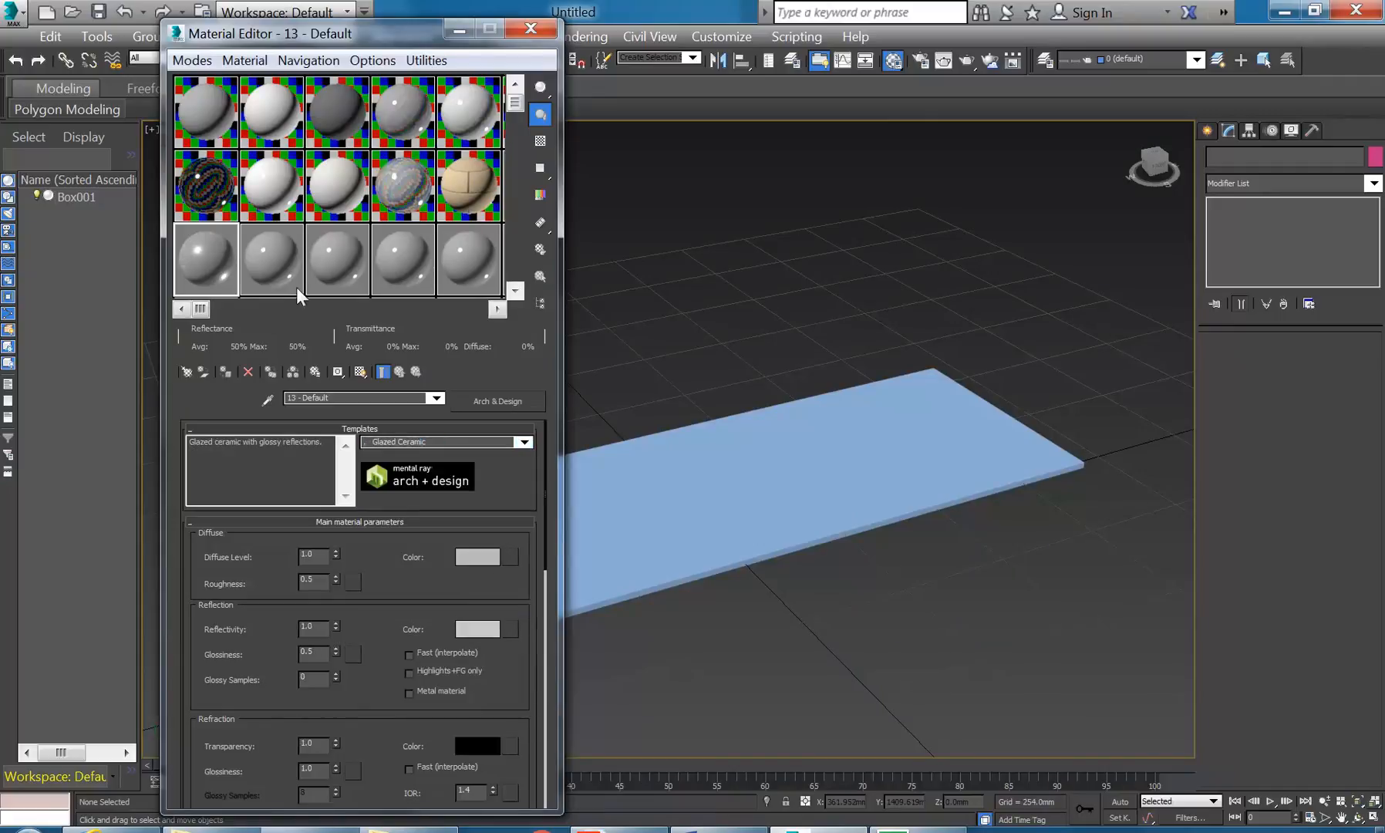
left_click(399, 186)
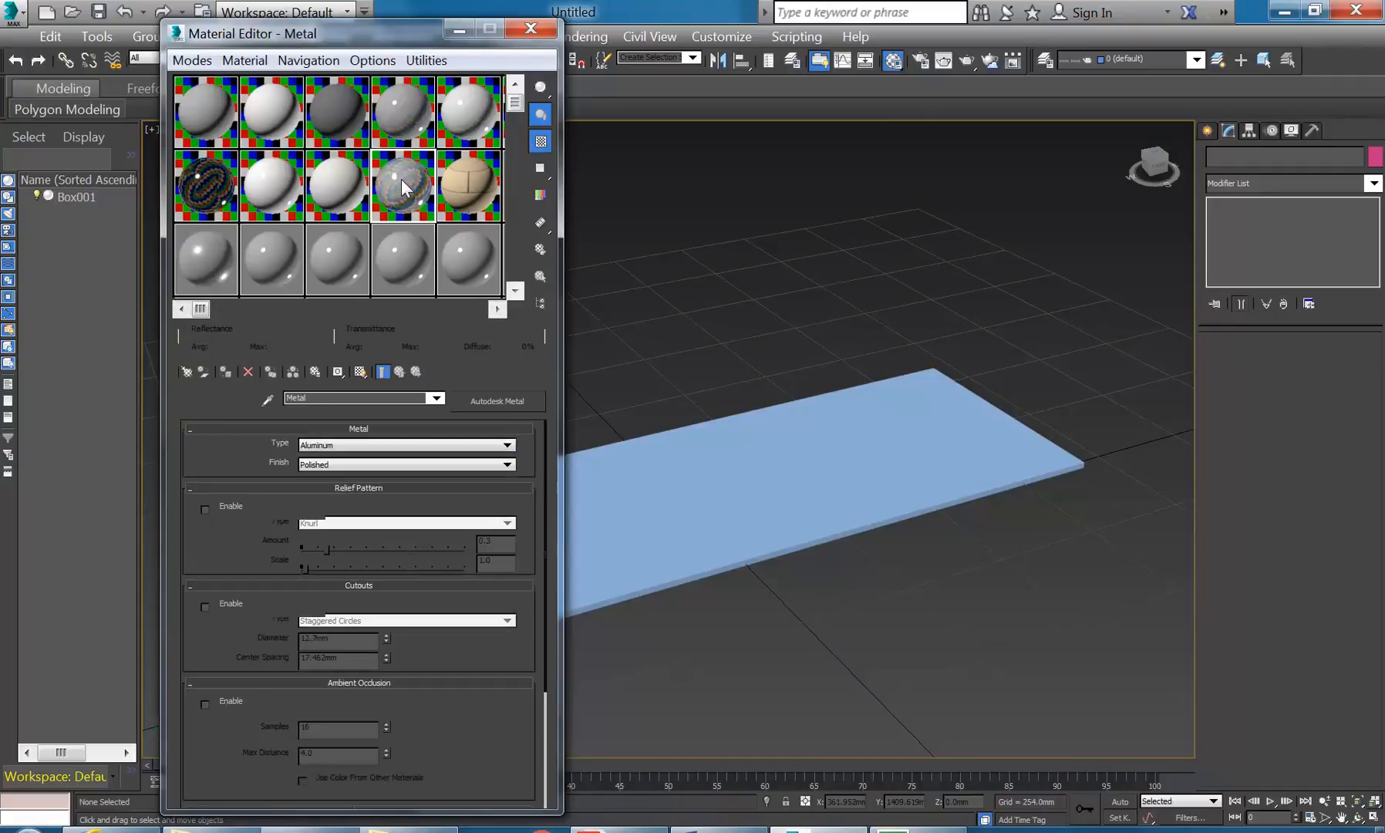
left_click(358, 193)
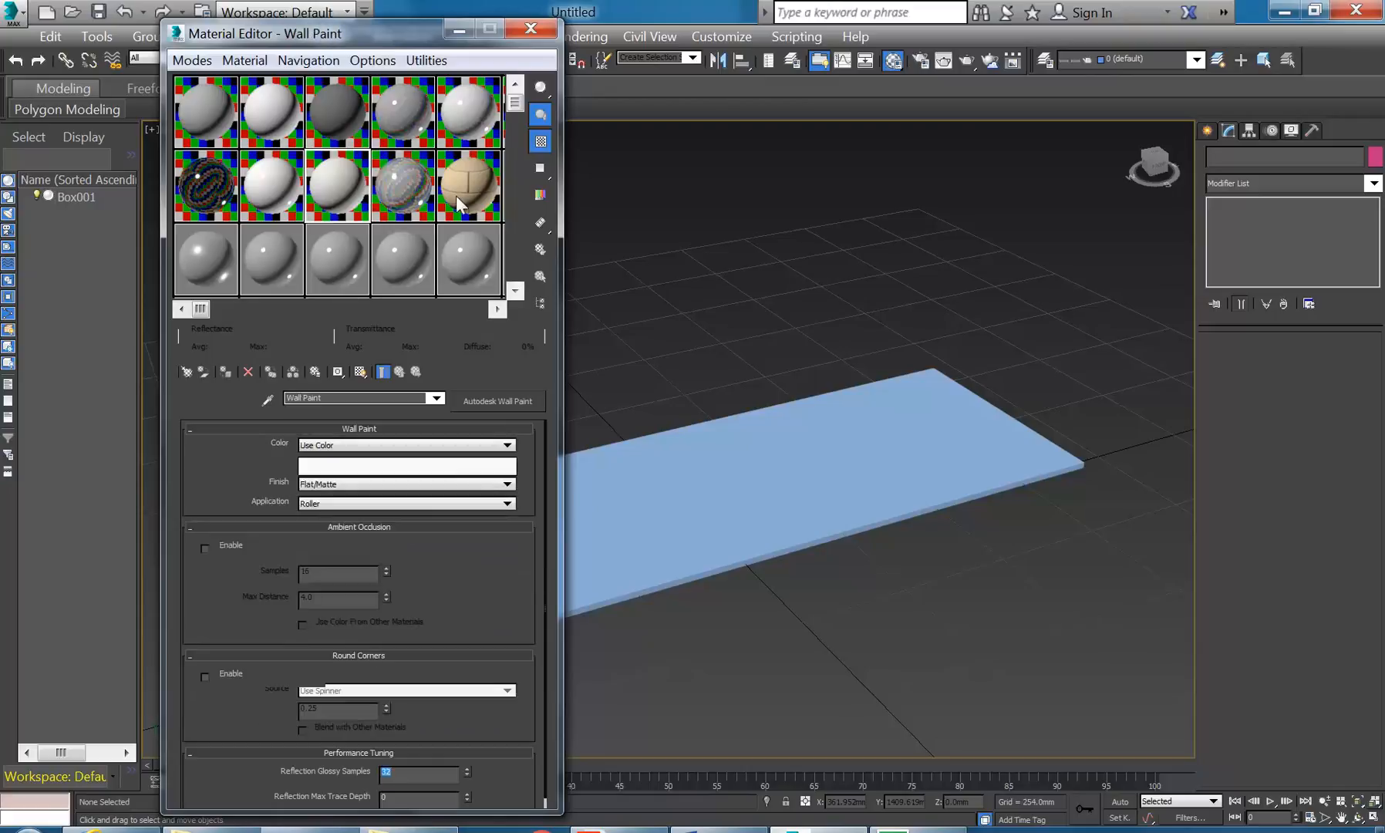
left_click(282, 198)
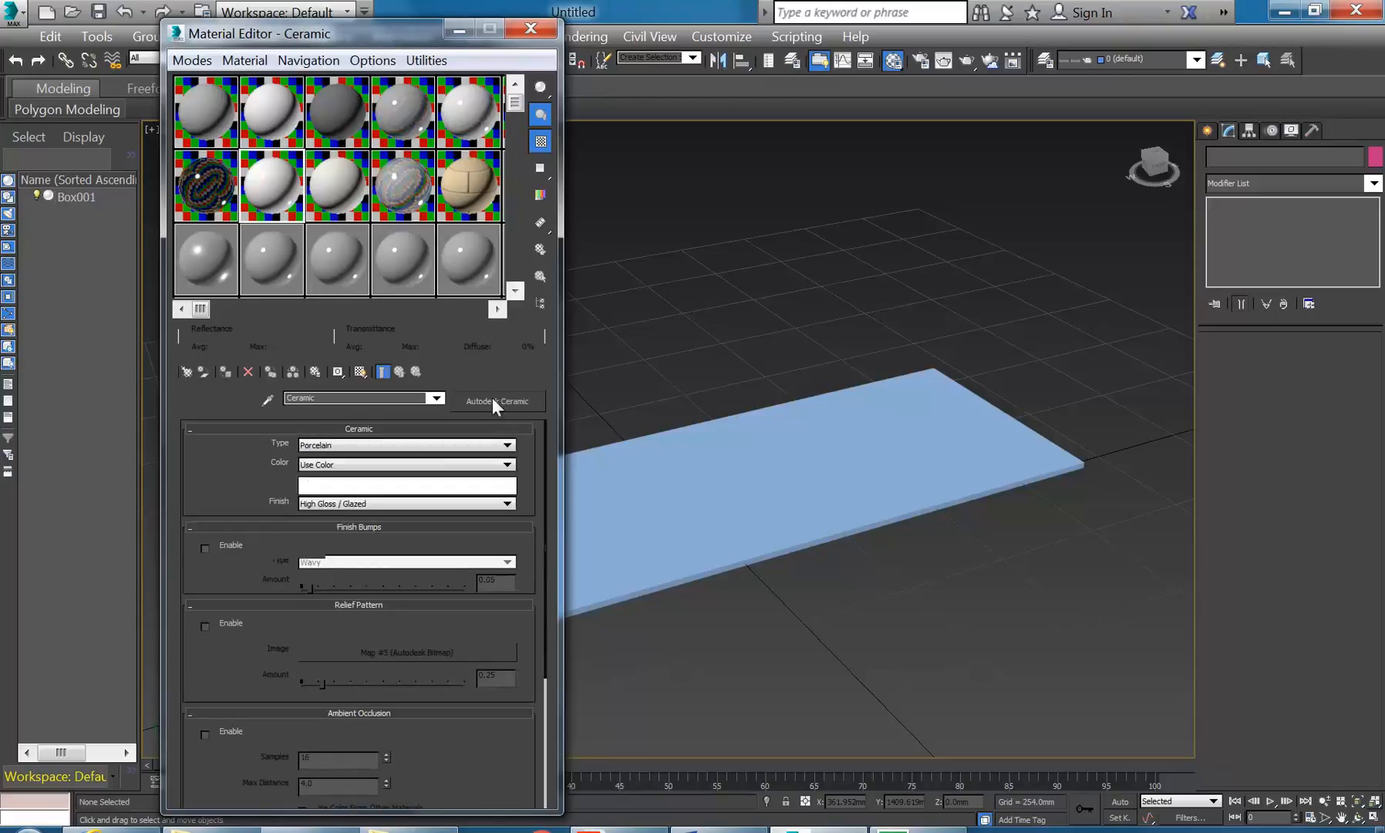
left_click(195, 260)
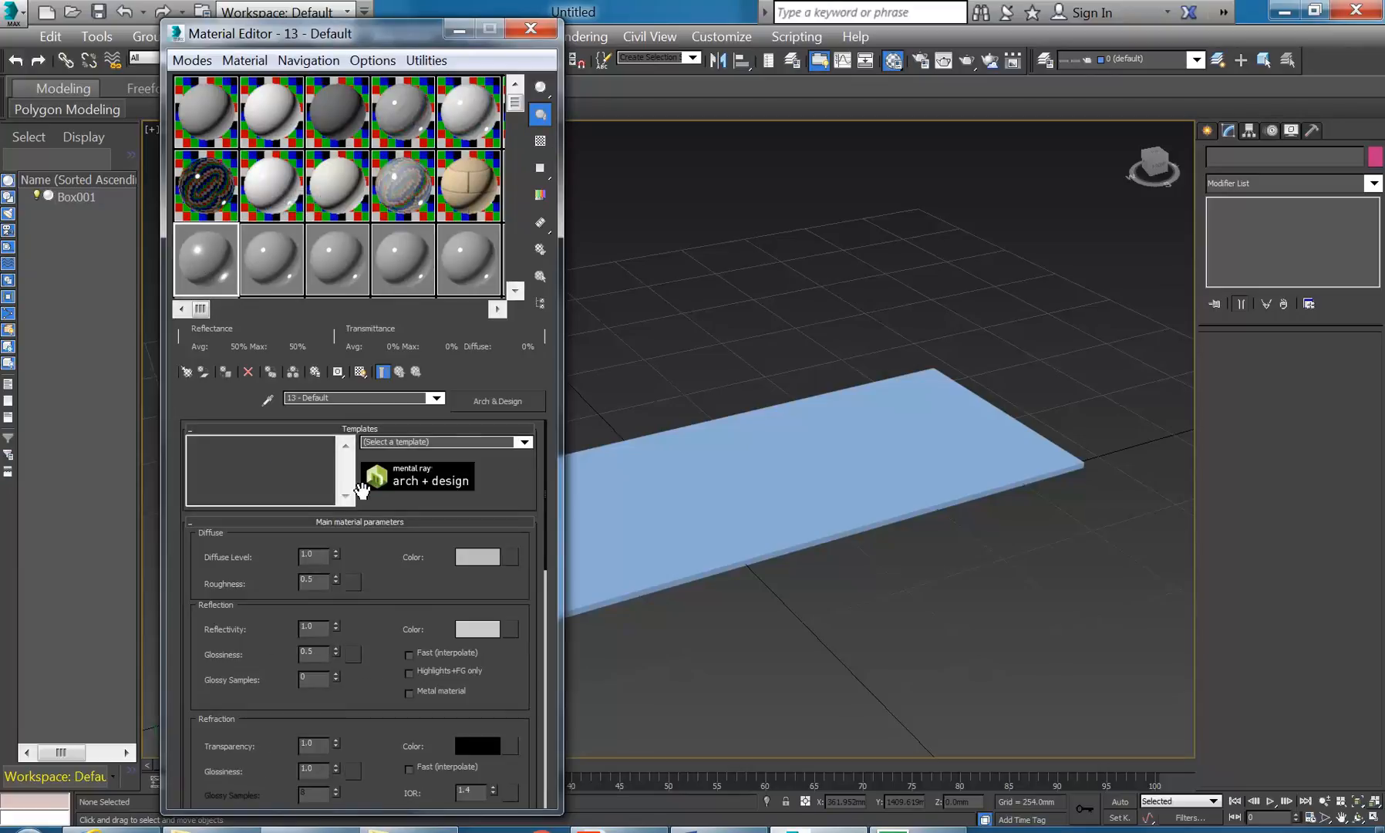
left_click(265, 186)
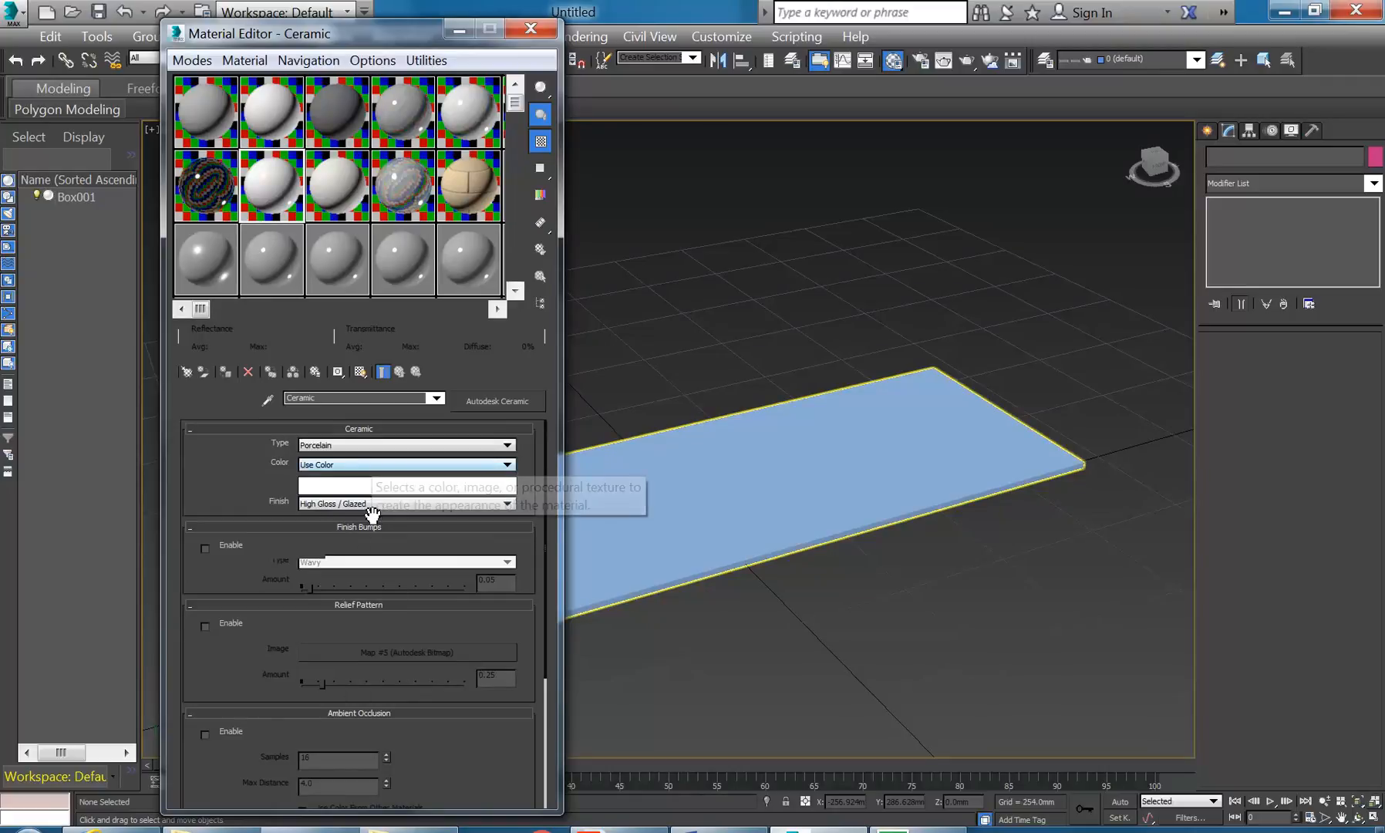
left_click(186, 249)
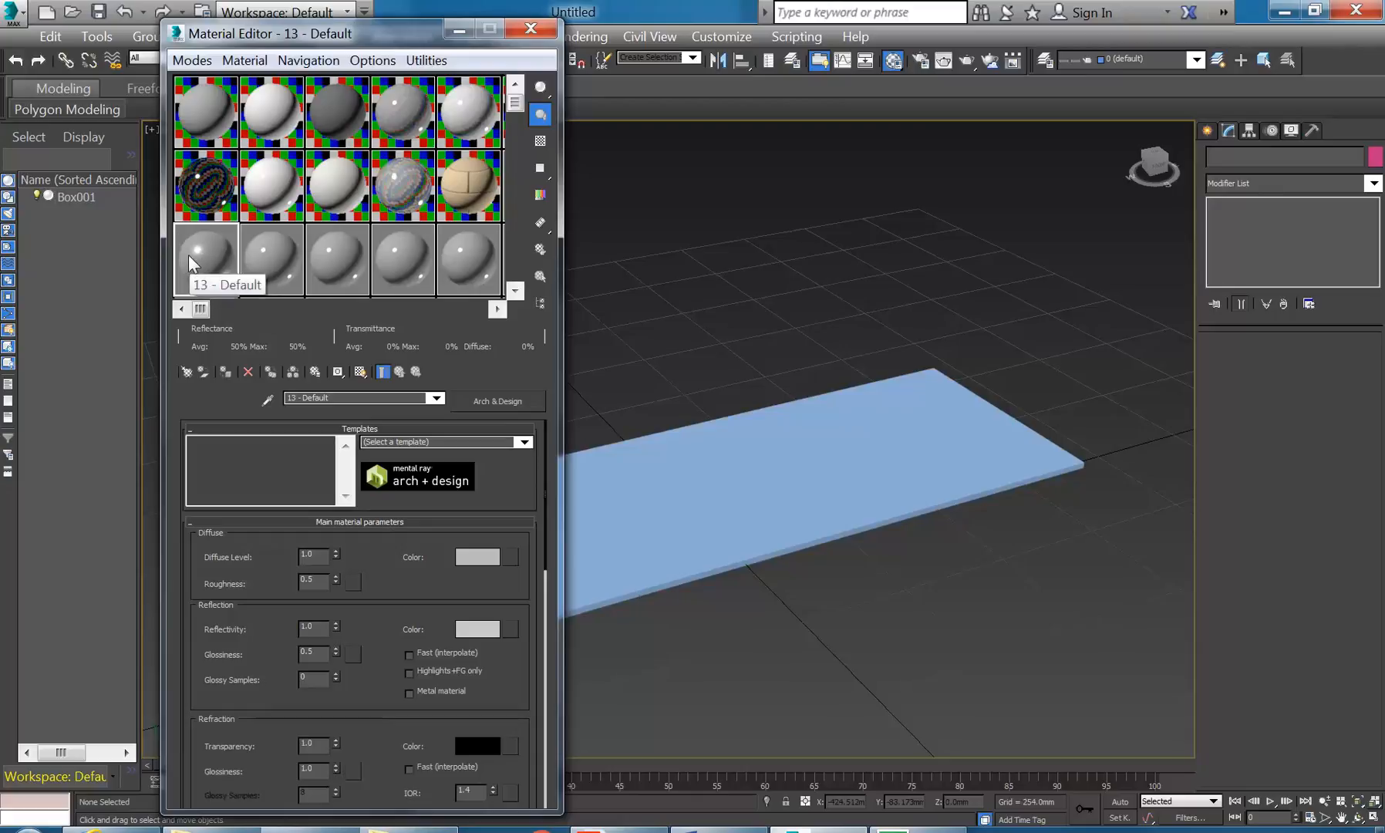
- Drag 13 - Default onto the slab, render a test image, and close the render window
left_click_drag(199, 258, 790, 479)
middle_click_drag(791, 470, 810, 457)
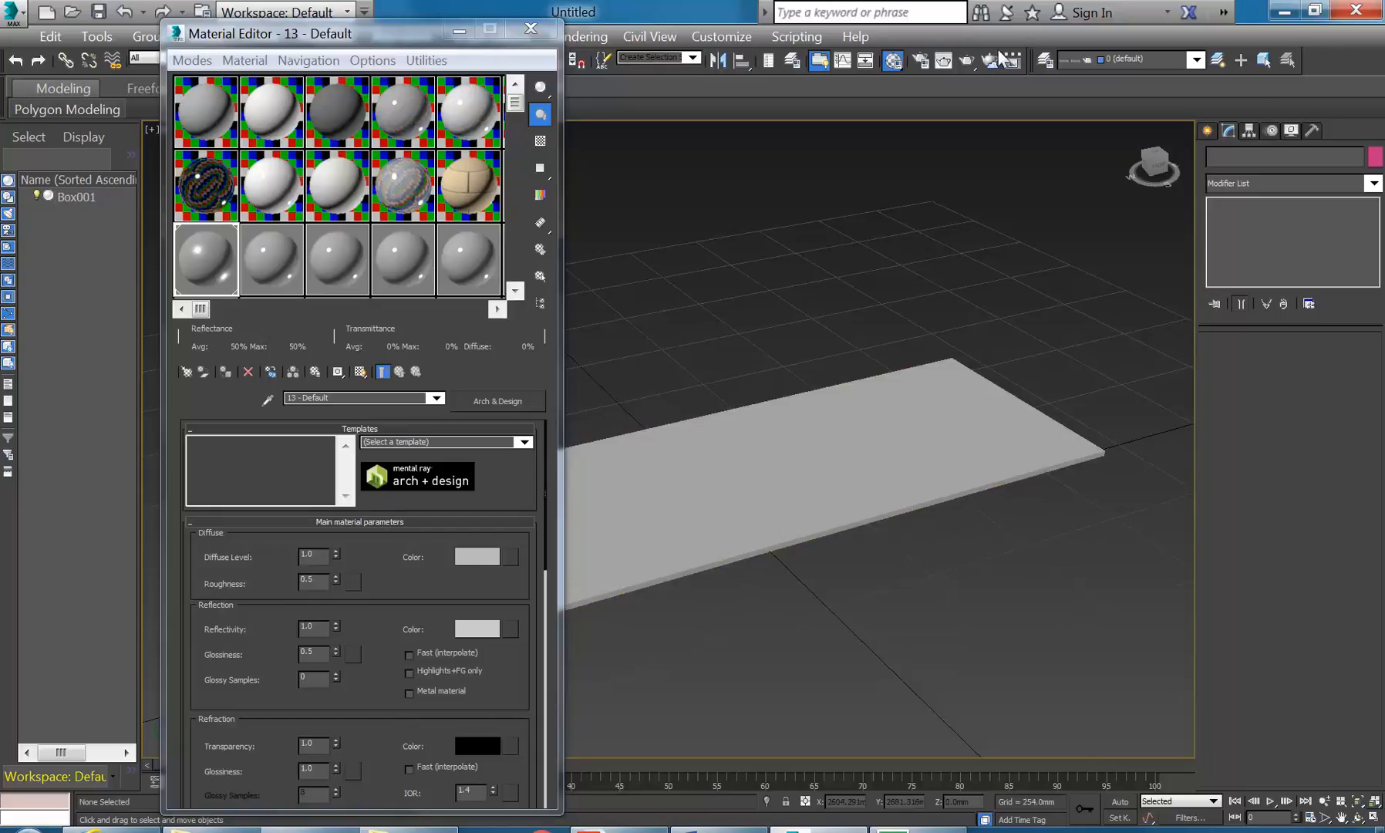
left_click(966, 60)
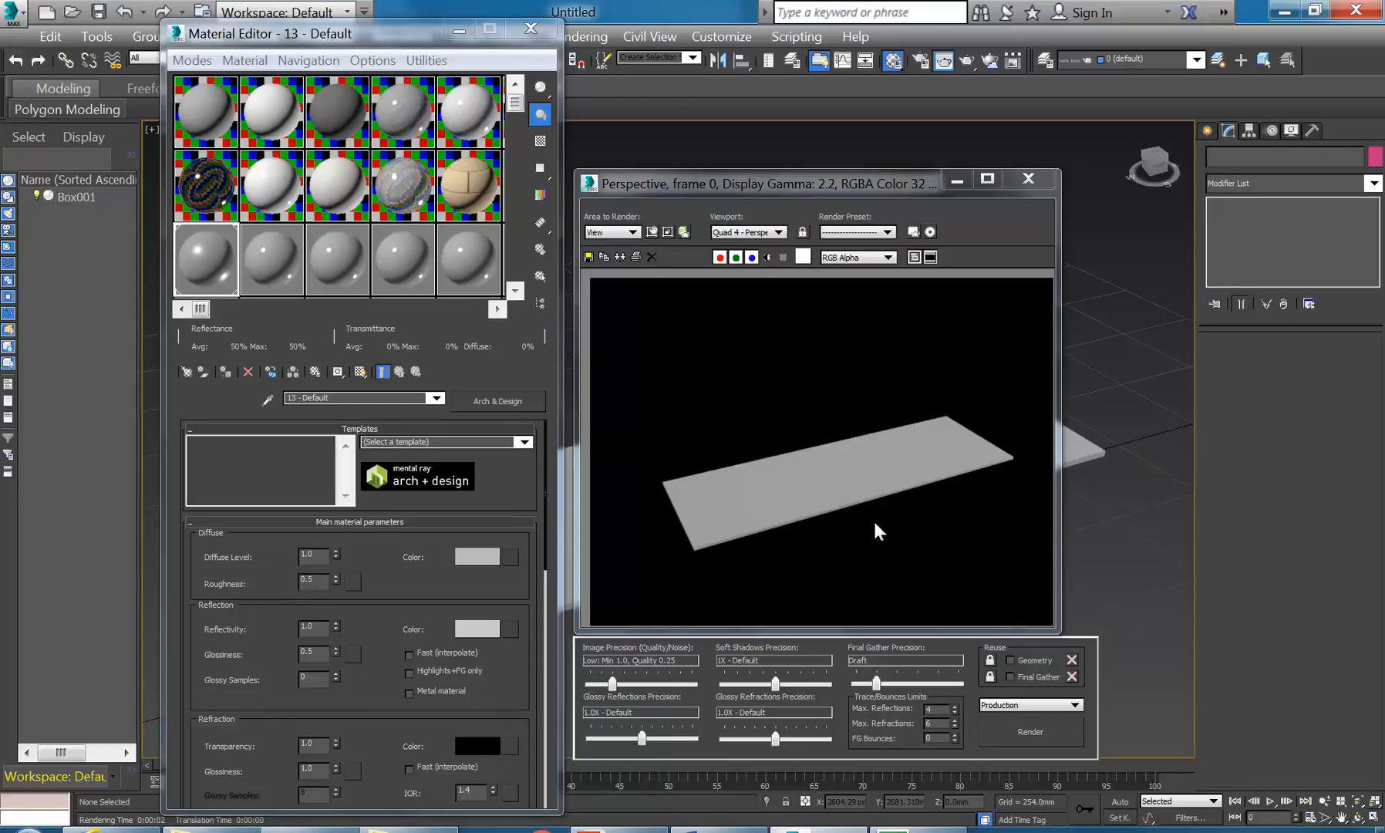
left_click(1029, 180)
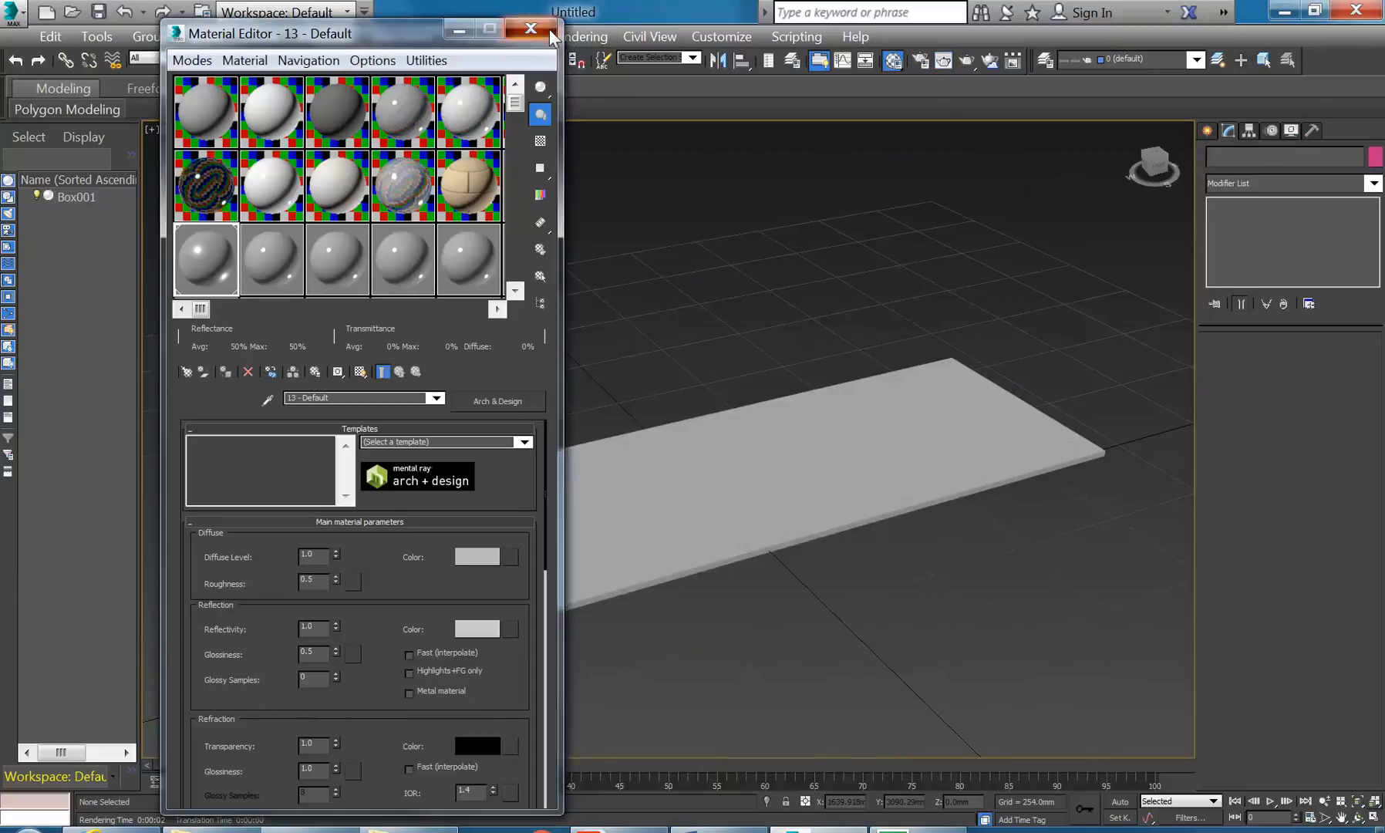
- Close the material editor, restore four viewports with Top active, and show Standard Primitives
left_click(549, 33)
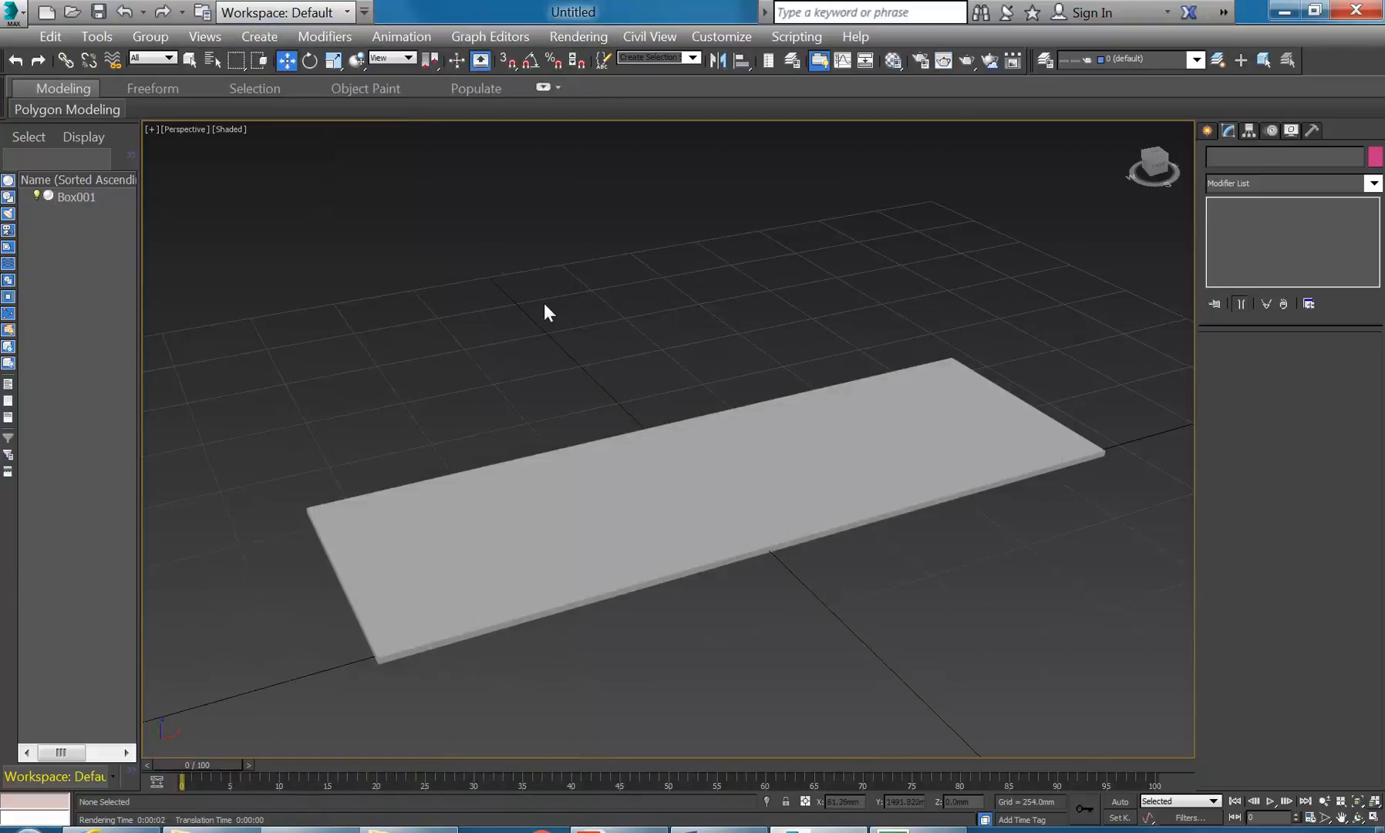
left_click(1373, 819)
left_click(433, 319)
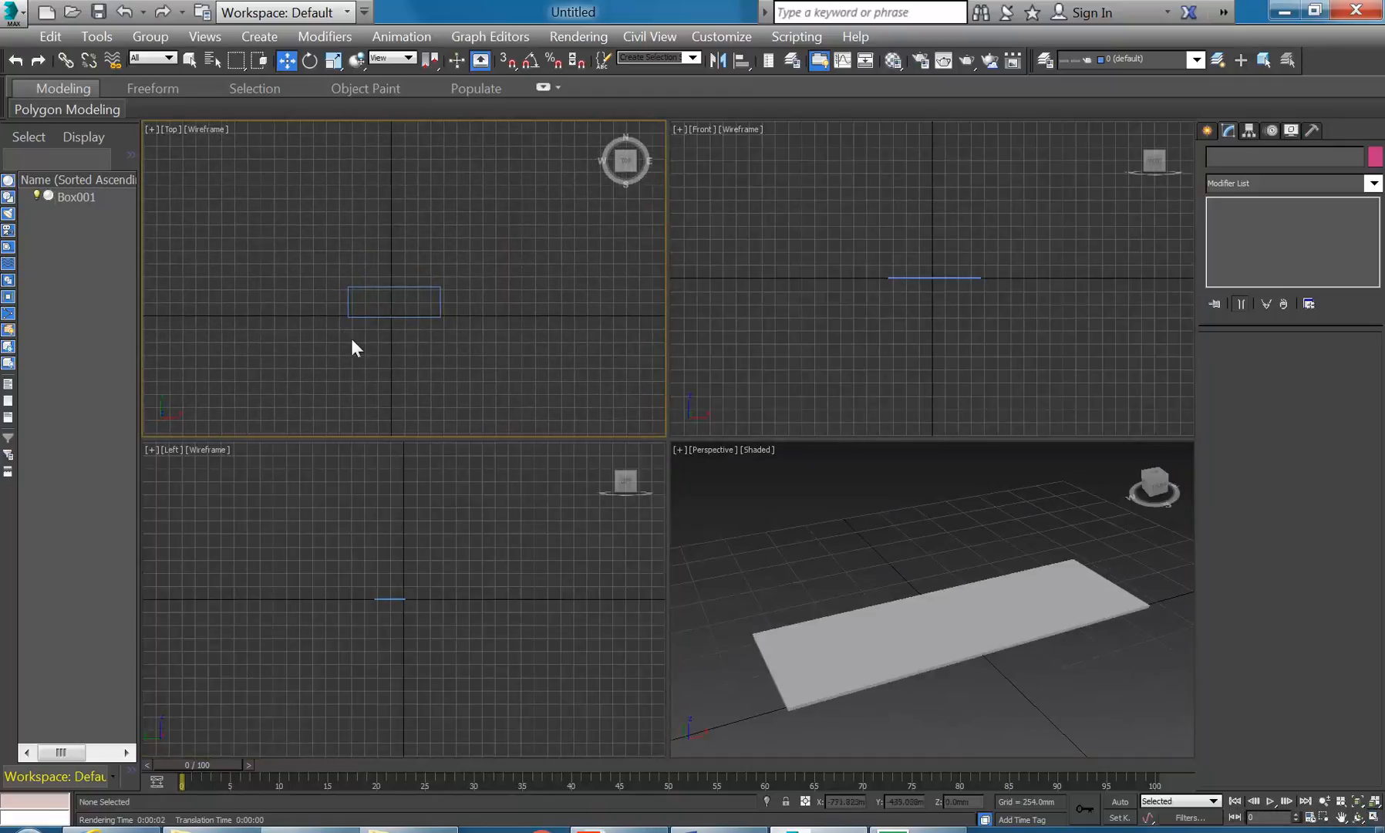
left_click(1207, 131)
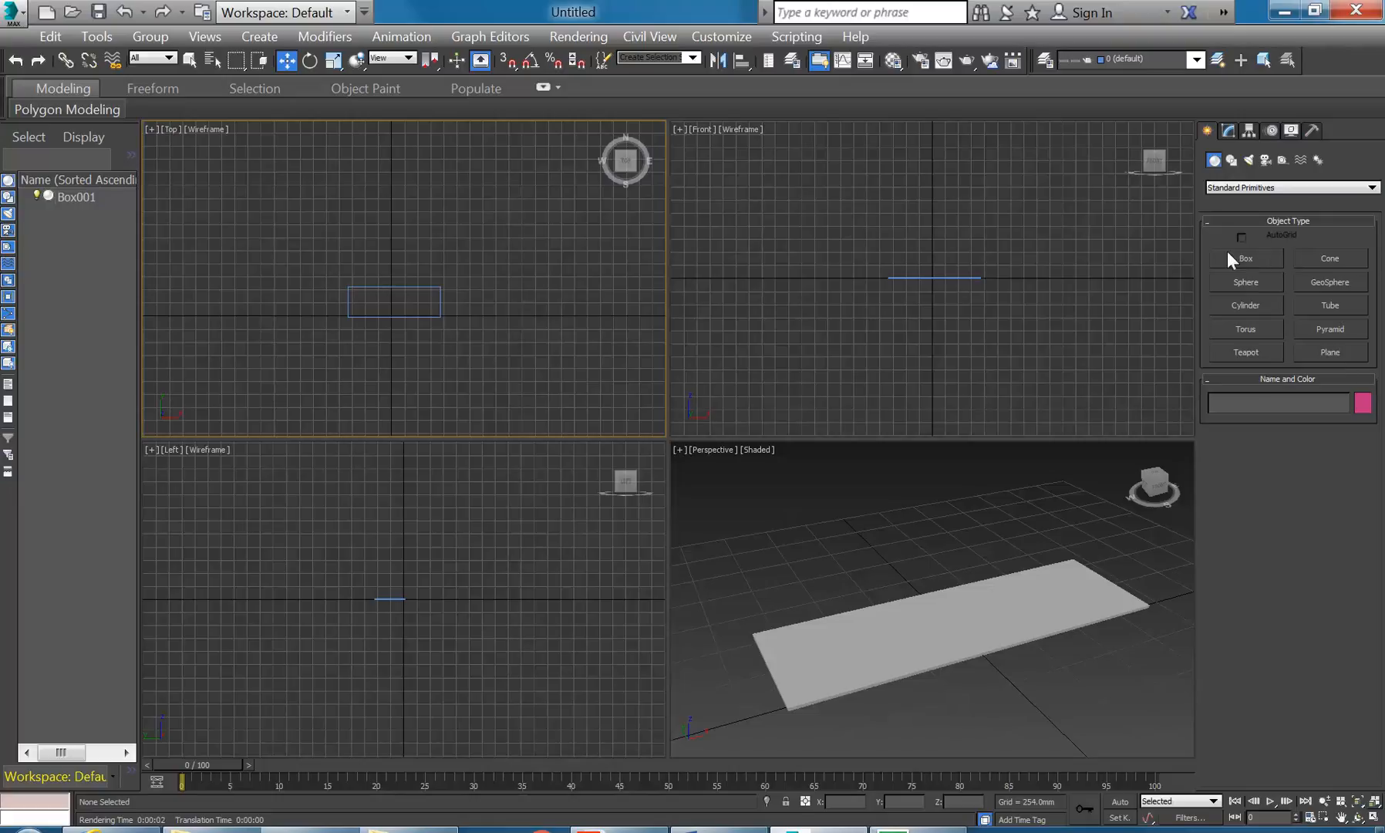
- Draw a plane of about 6173 by 6660 mm across the Top viewport
left_click(1331, 351)
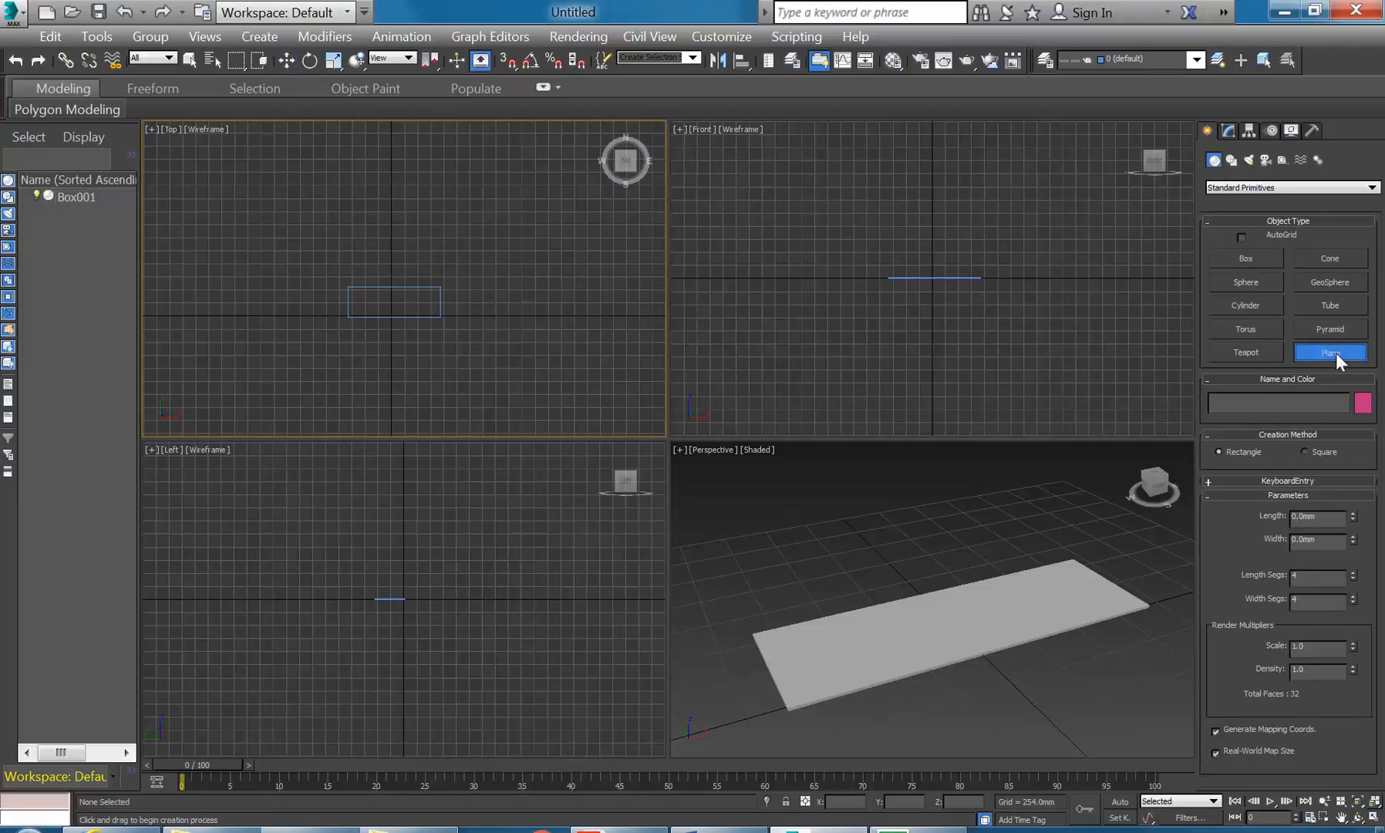
middle_click_drag(226, 423, 260, 378)
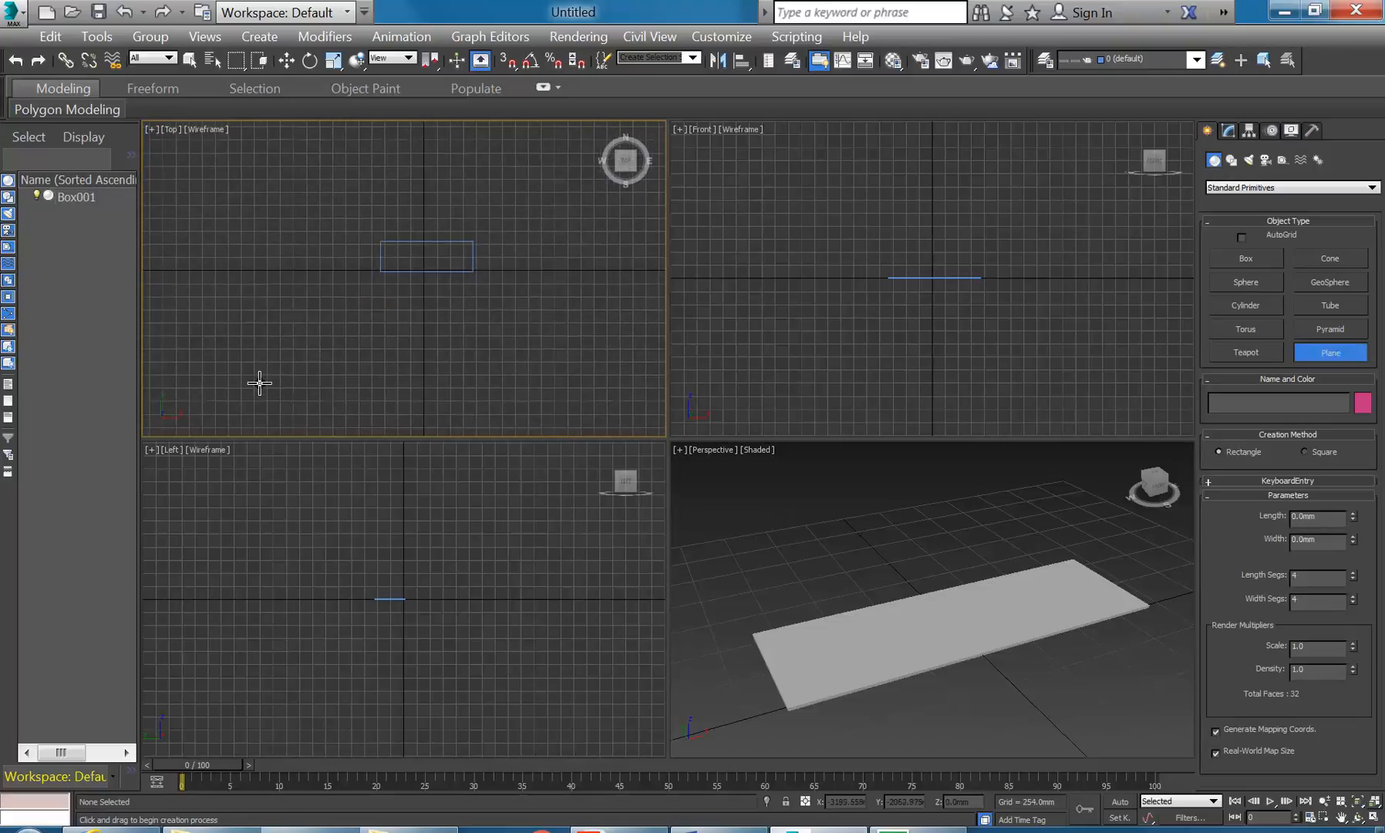
left_click_drag(253, 383, 578, 138)
middle_click_drag(490, 192, 476, 198)
middle_click_drag(356, 238, 333, 247)
scroll(879, 569, "up", 5)
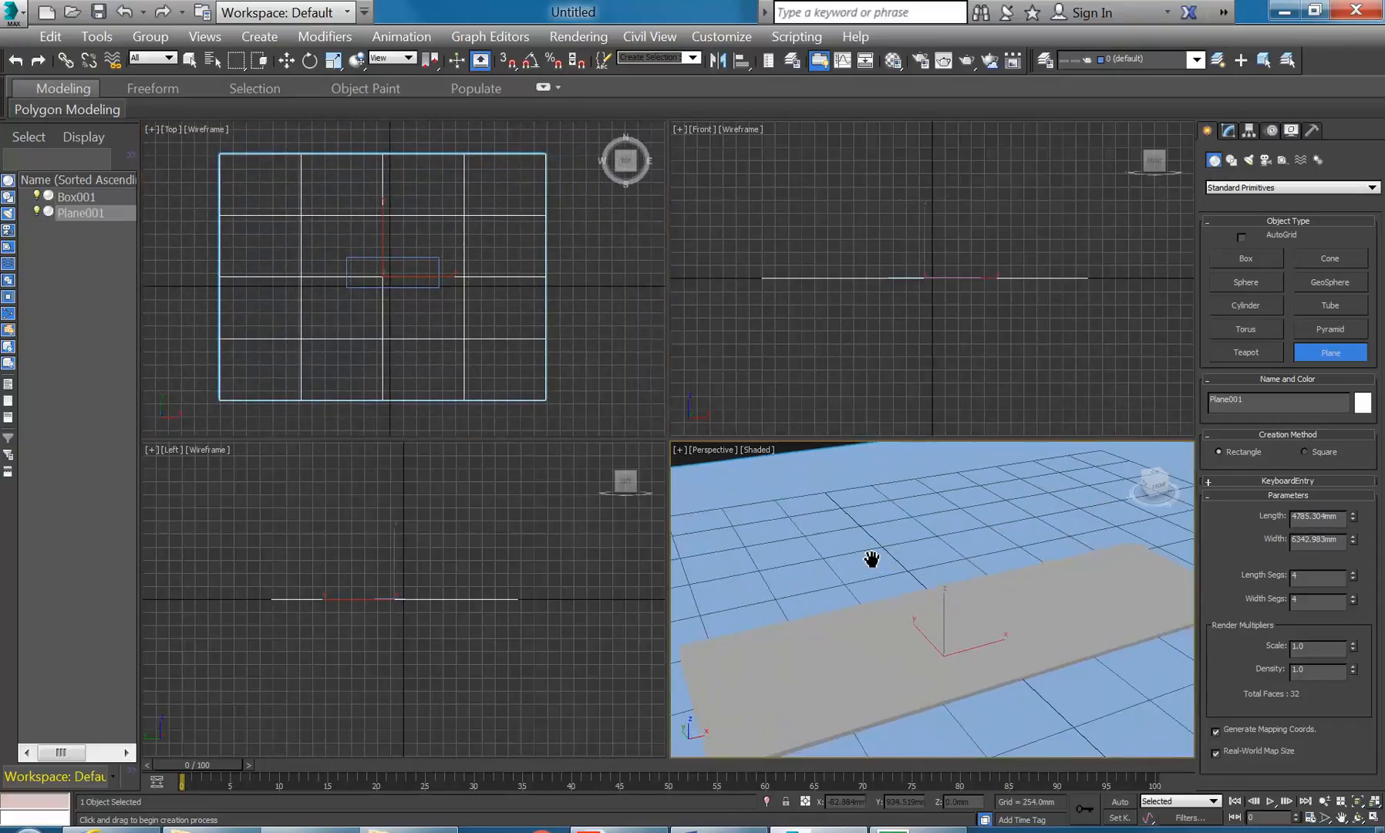
right_click(402, 230)
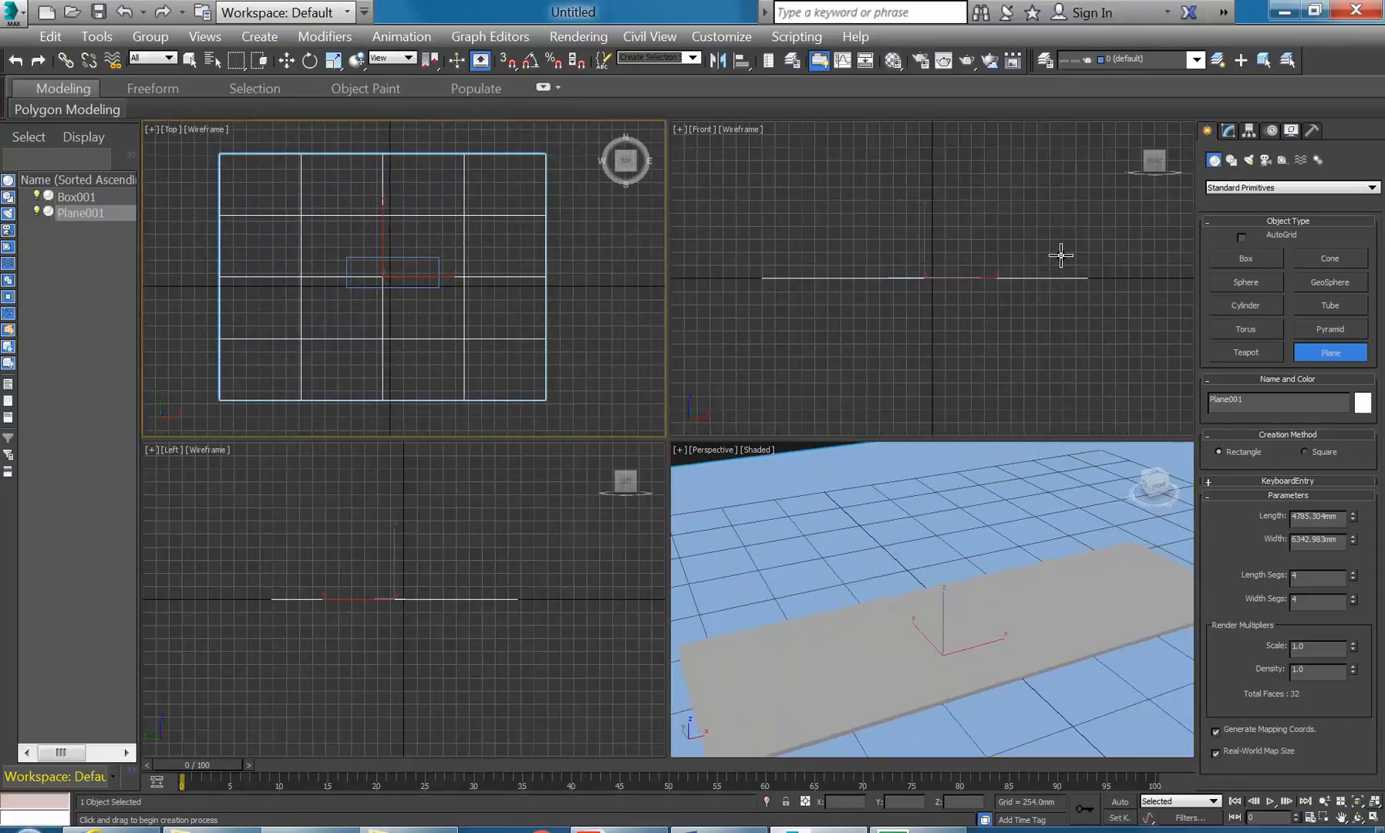
- Adjust the plane's Length and reduce its Length and Width segments to 1
left_click(1228, 130)
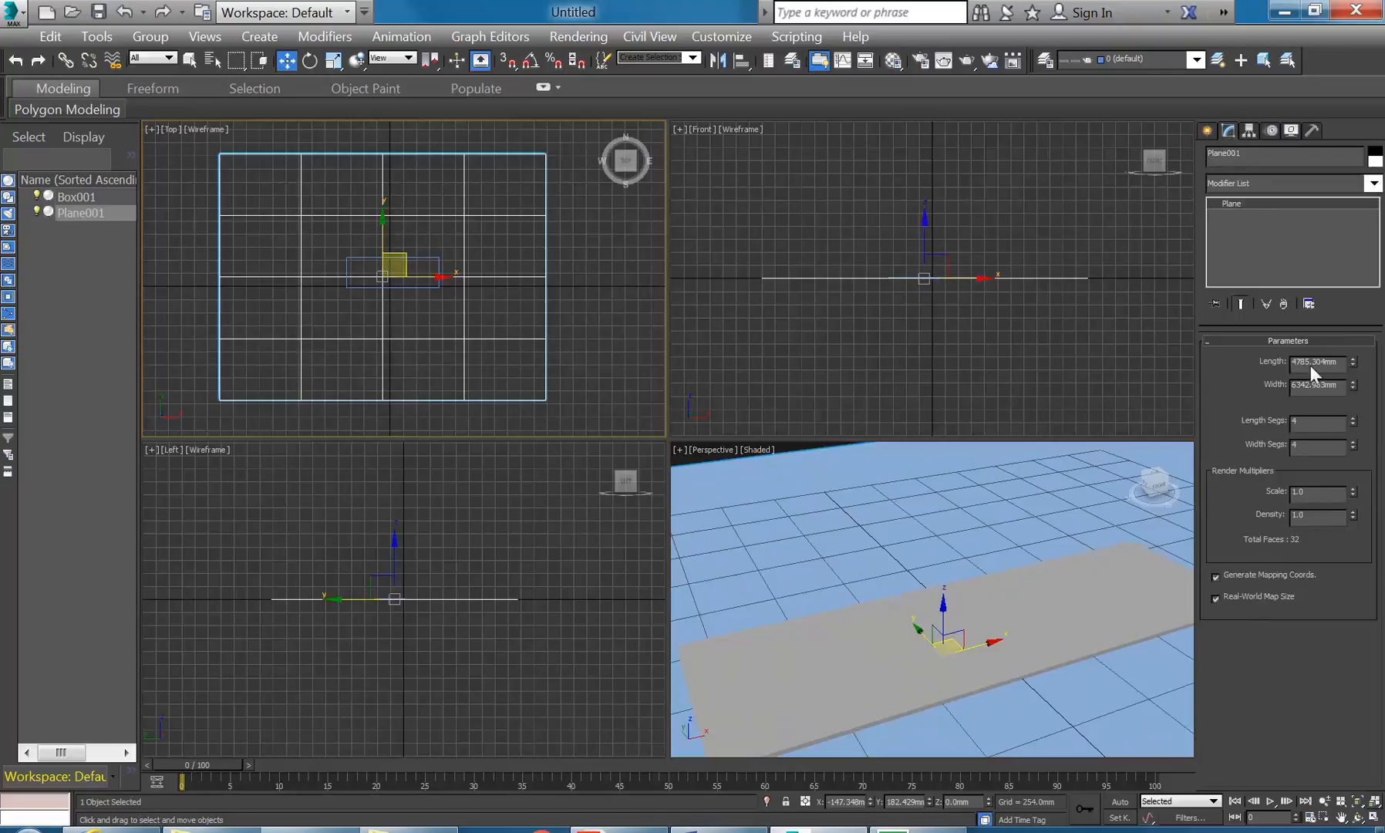
mouse_move(1352, 362)
left_mouse_down()
mouse_move(1352, 341)
mouse_move(1350, 382)
mouse_move(1351, 370)
left_mouse_up()
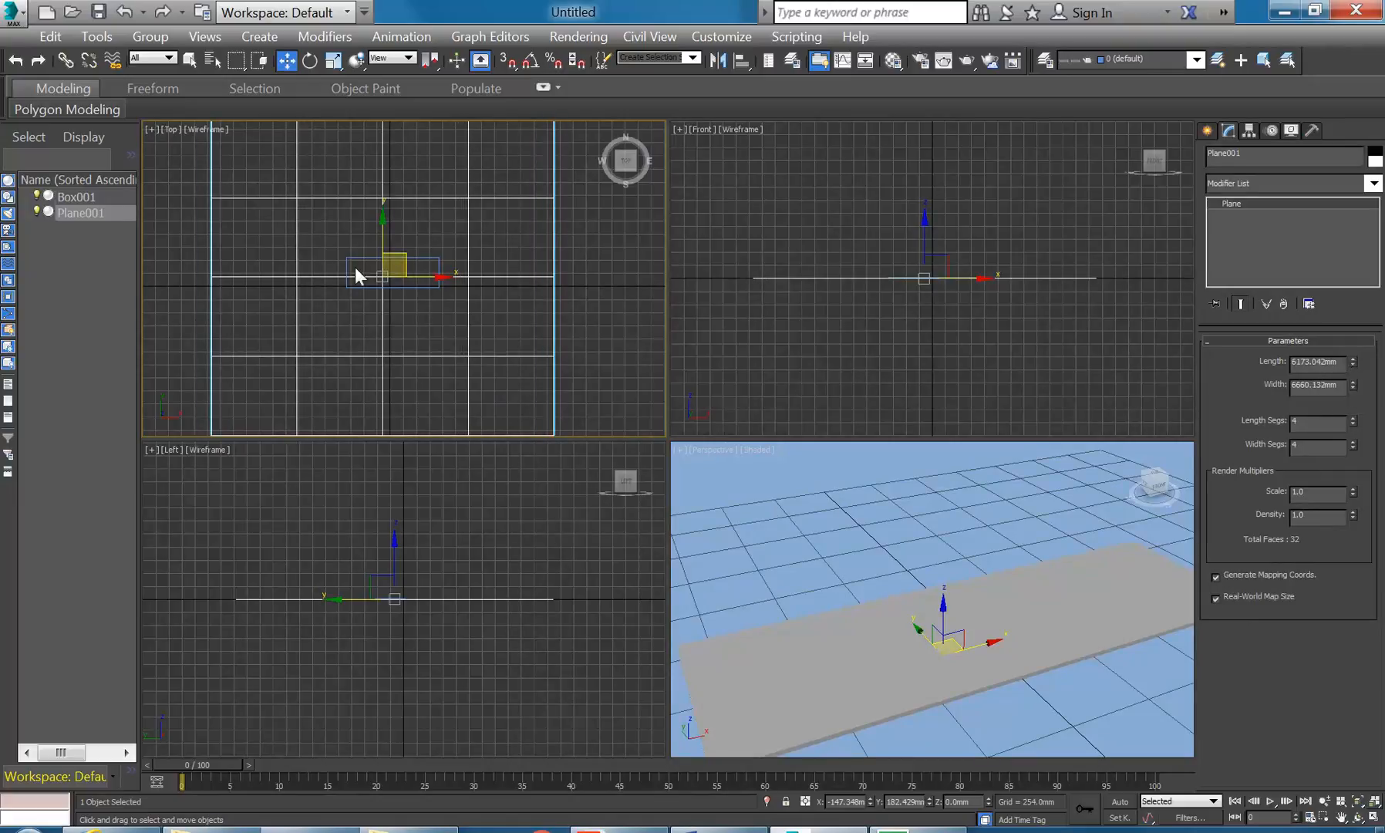
left_click_drag(1354, 421, 1358, 455)
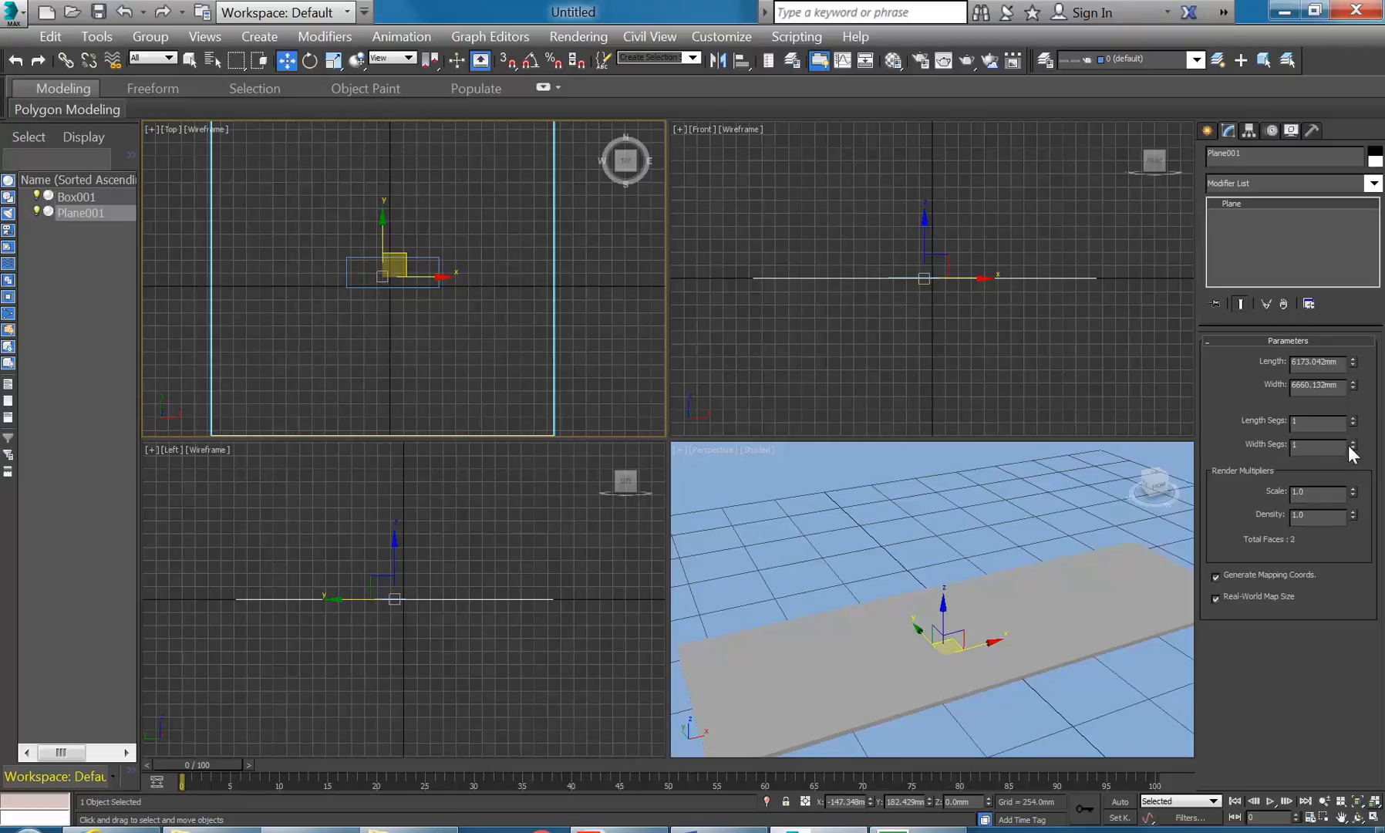
right_click(324, 319)
left_click(260, 306)
- Make slot 14 - Default Glossy Varnished Wood and magnify its sample sphere
left_click(892, 62)
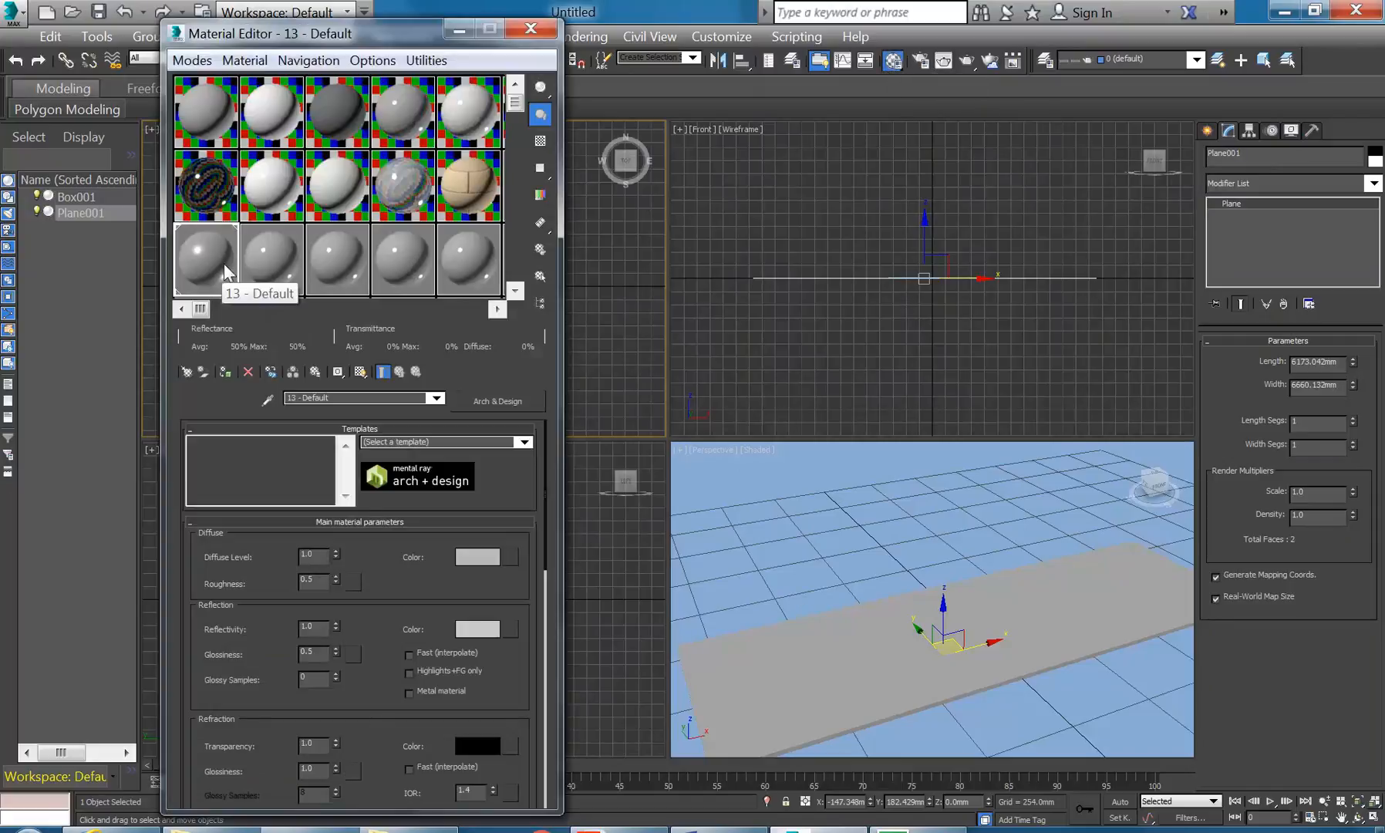
left_click(260, 258)
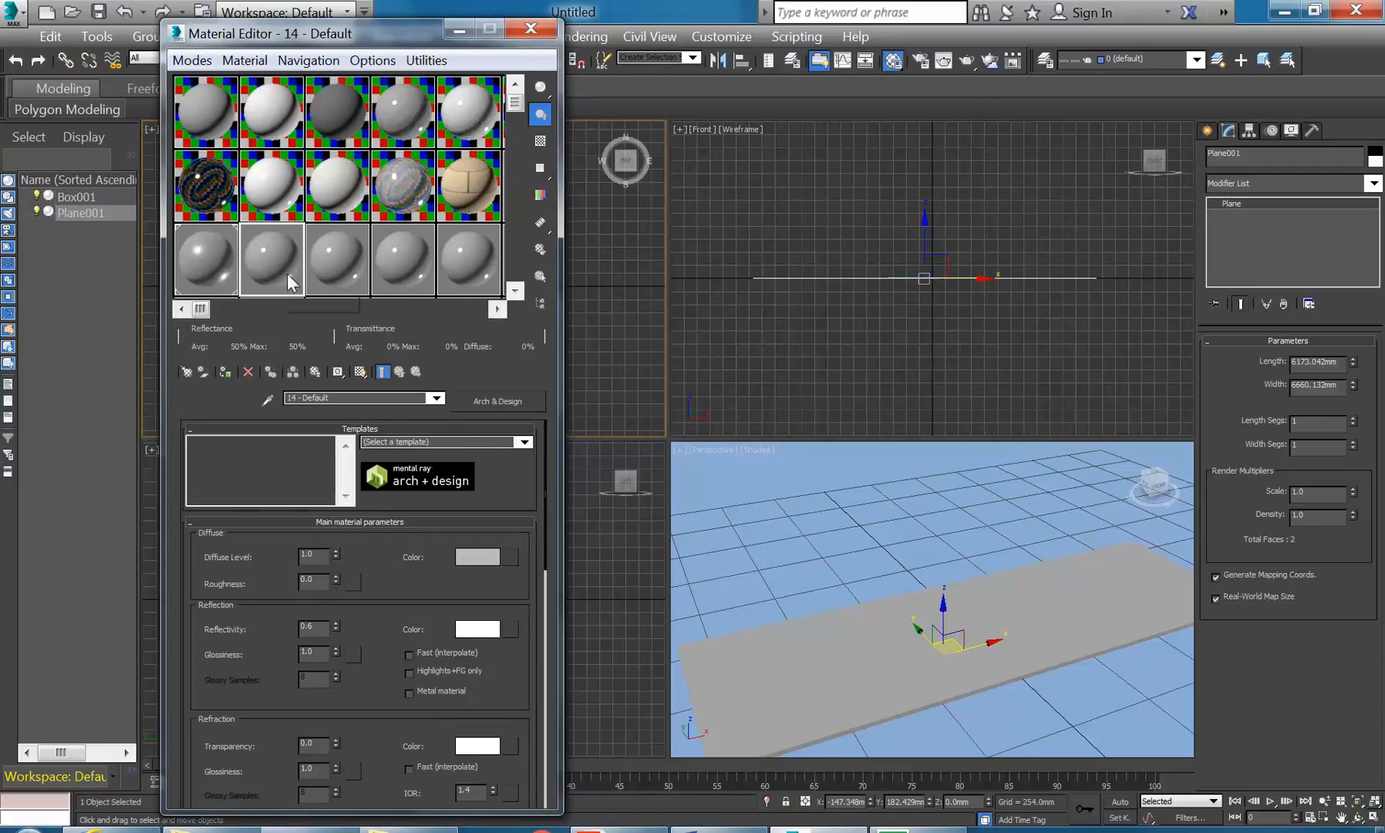
left_click(520, 442)
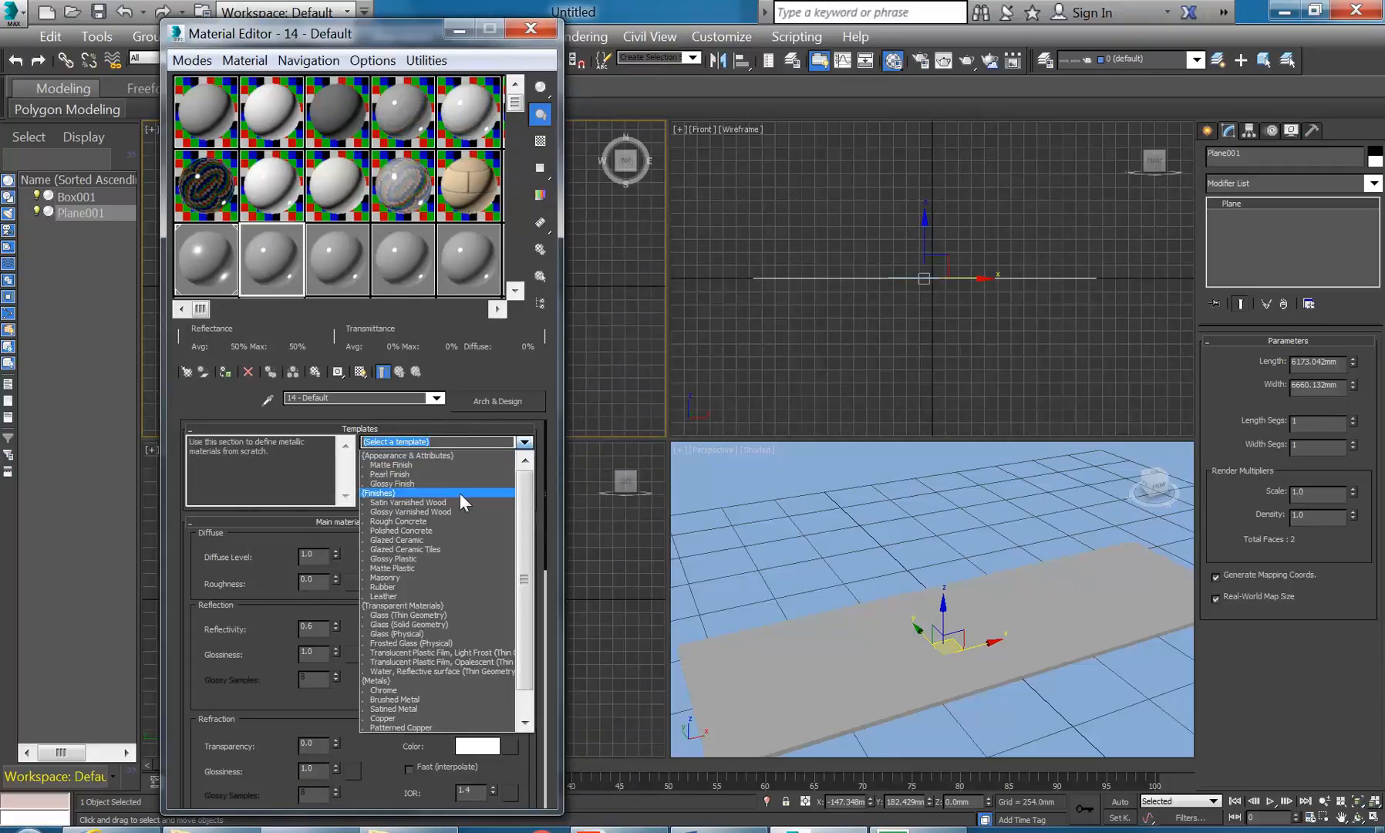
left_click(409, 510)
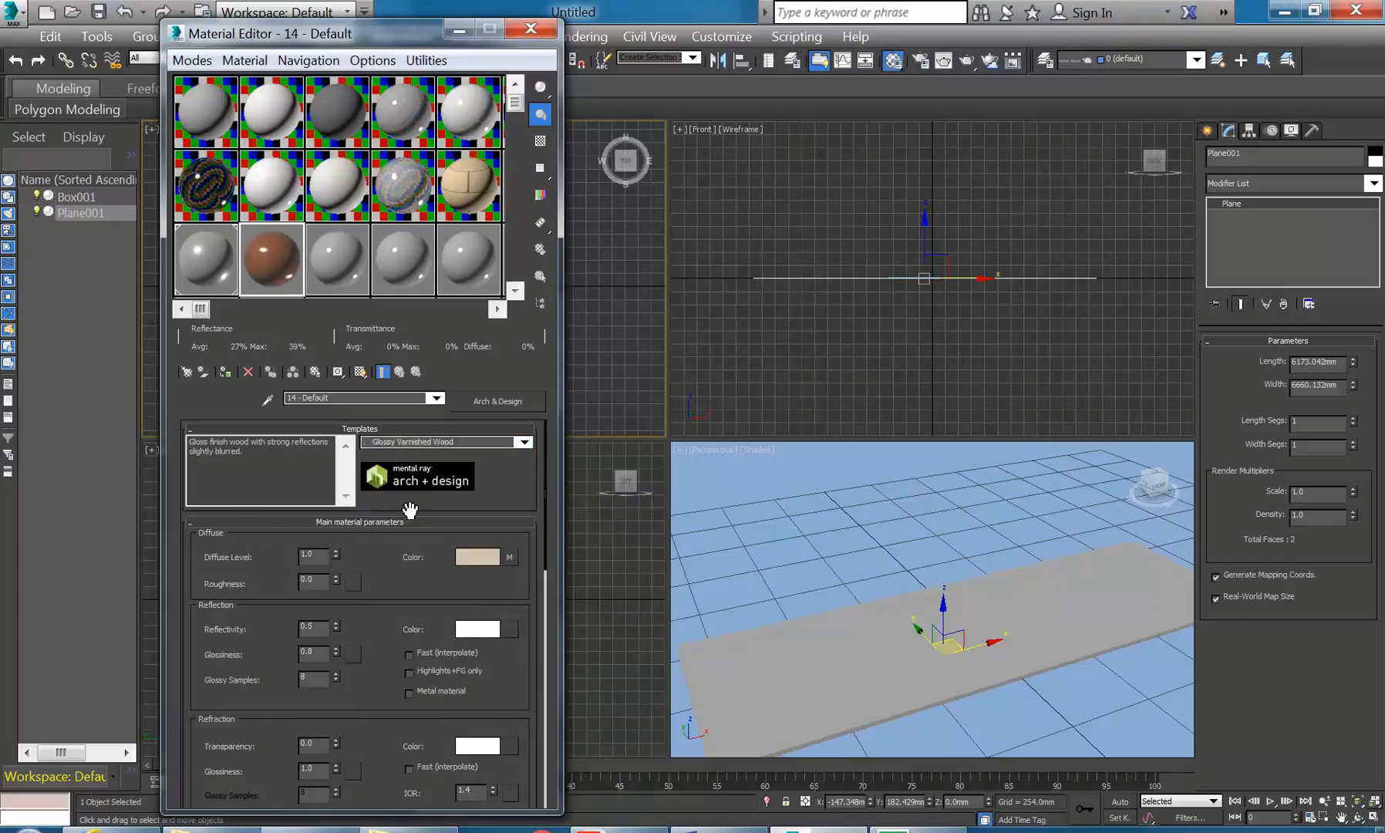
double_click(263, 259)
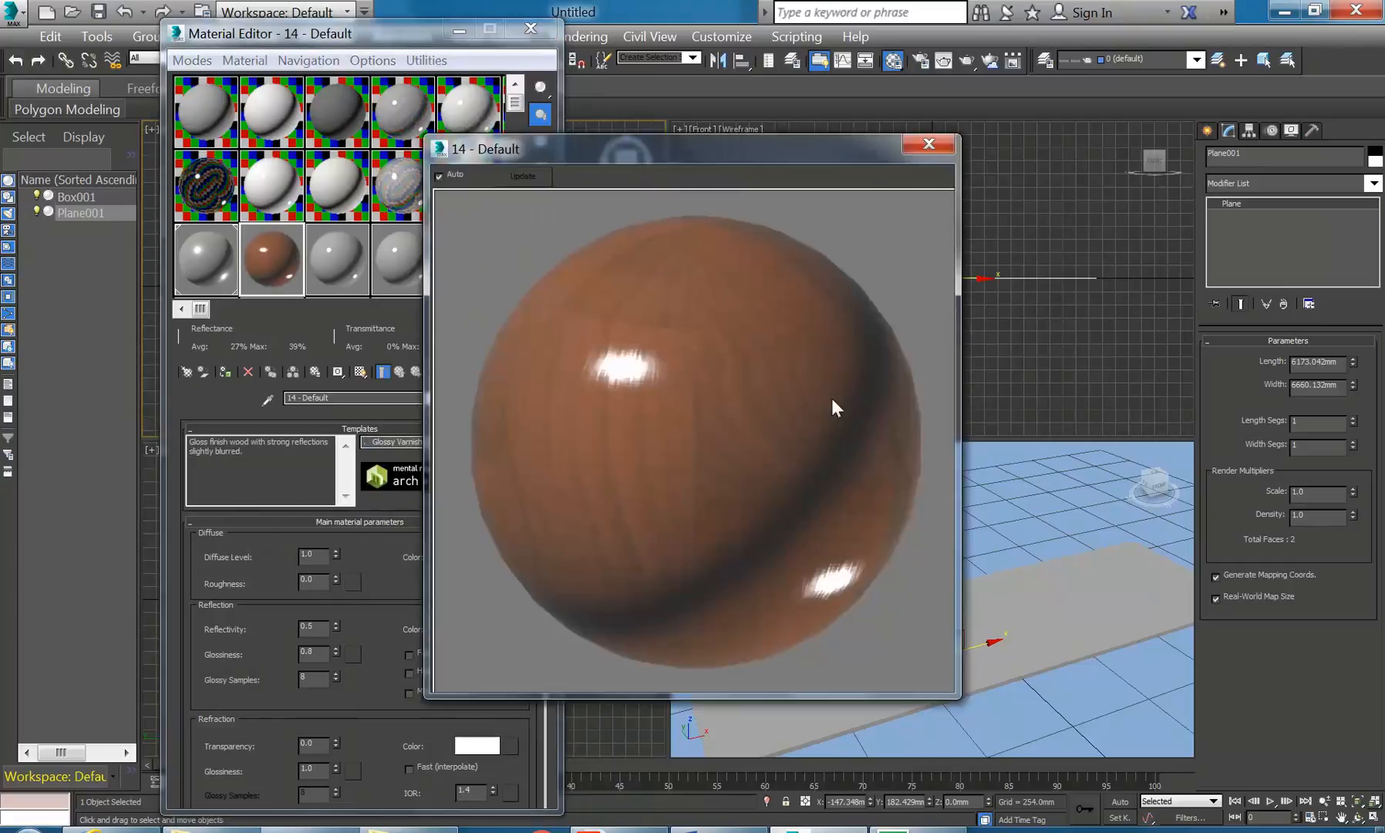
- Assign the Glossy Varnished Wood material to Plane001 and display its plank texture in the viewport
left_click(928, 141)
left_click_drag(278, 266, 834, 511)
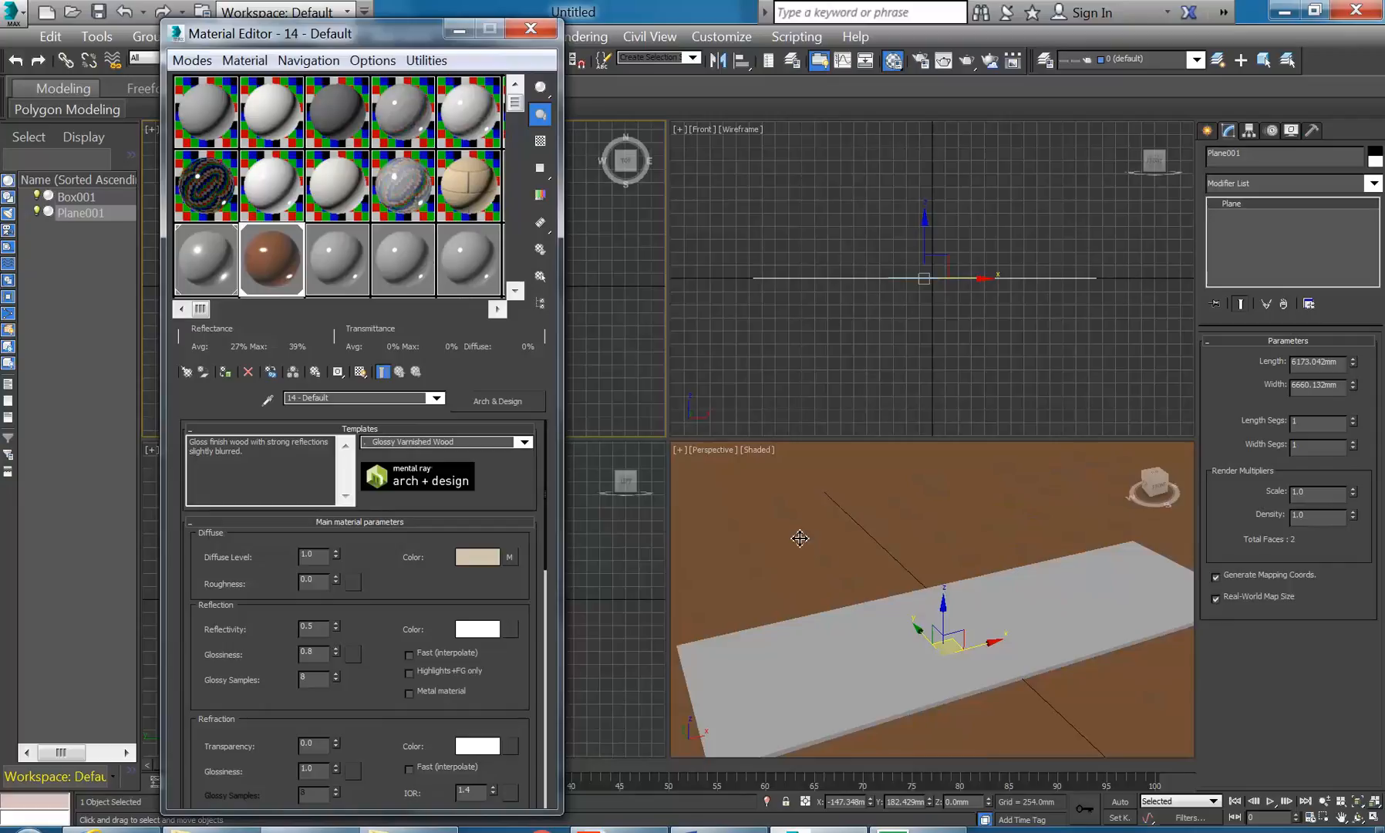
left_click(359, 372)
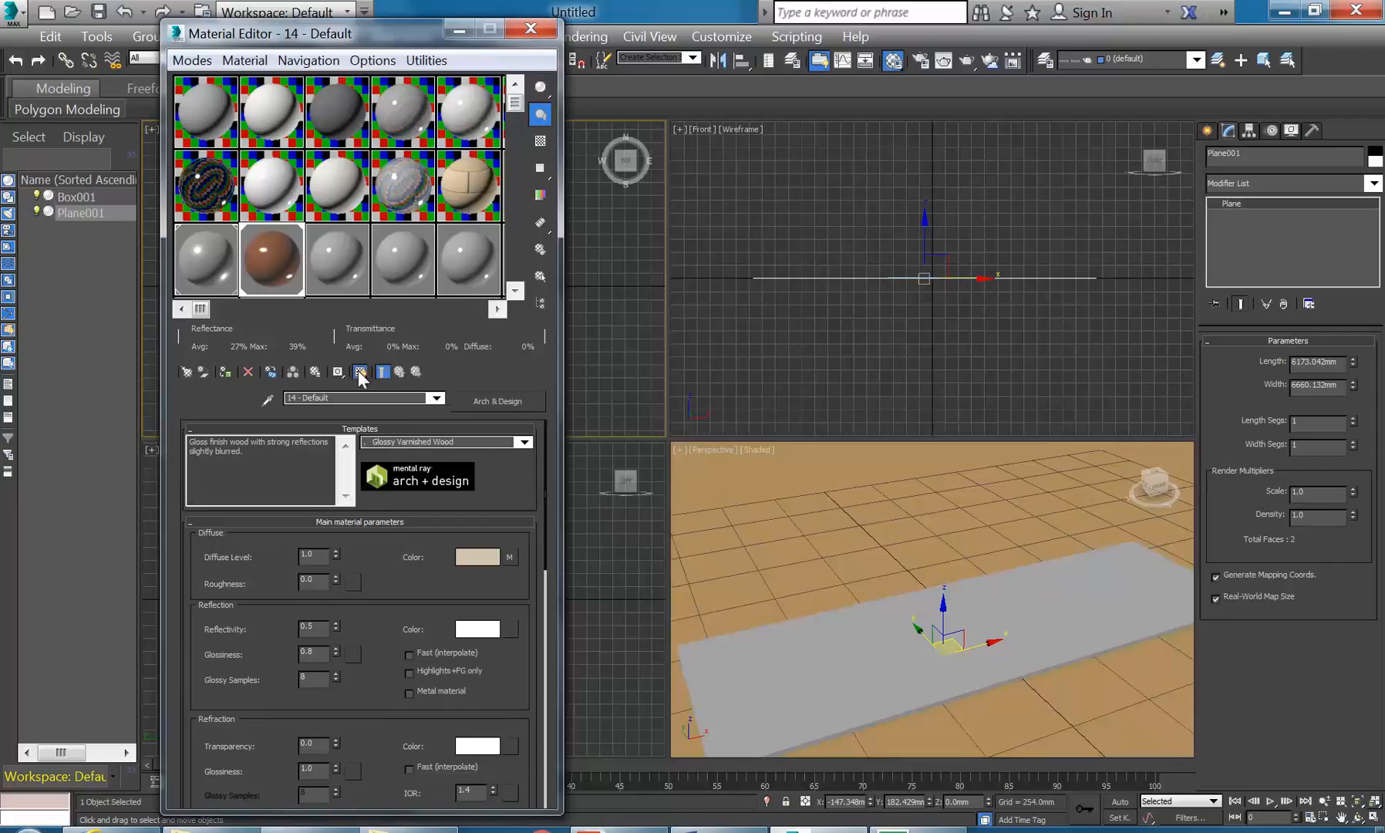
left_click(359, 372)
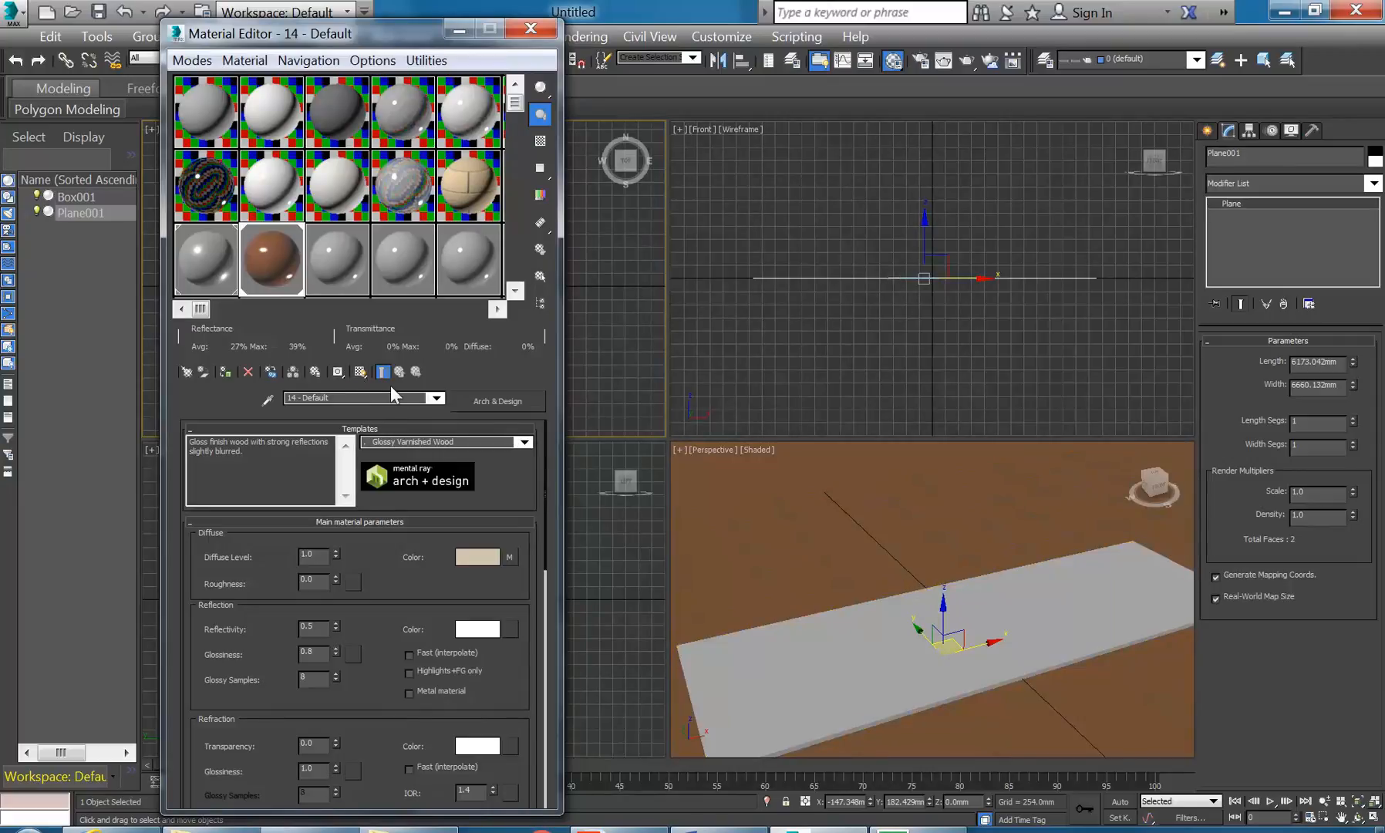
left_click(360, 372)
middle_click_drag(826, 627, 838, 583)
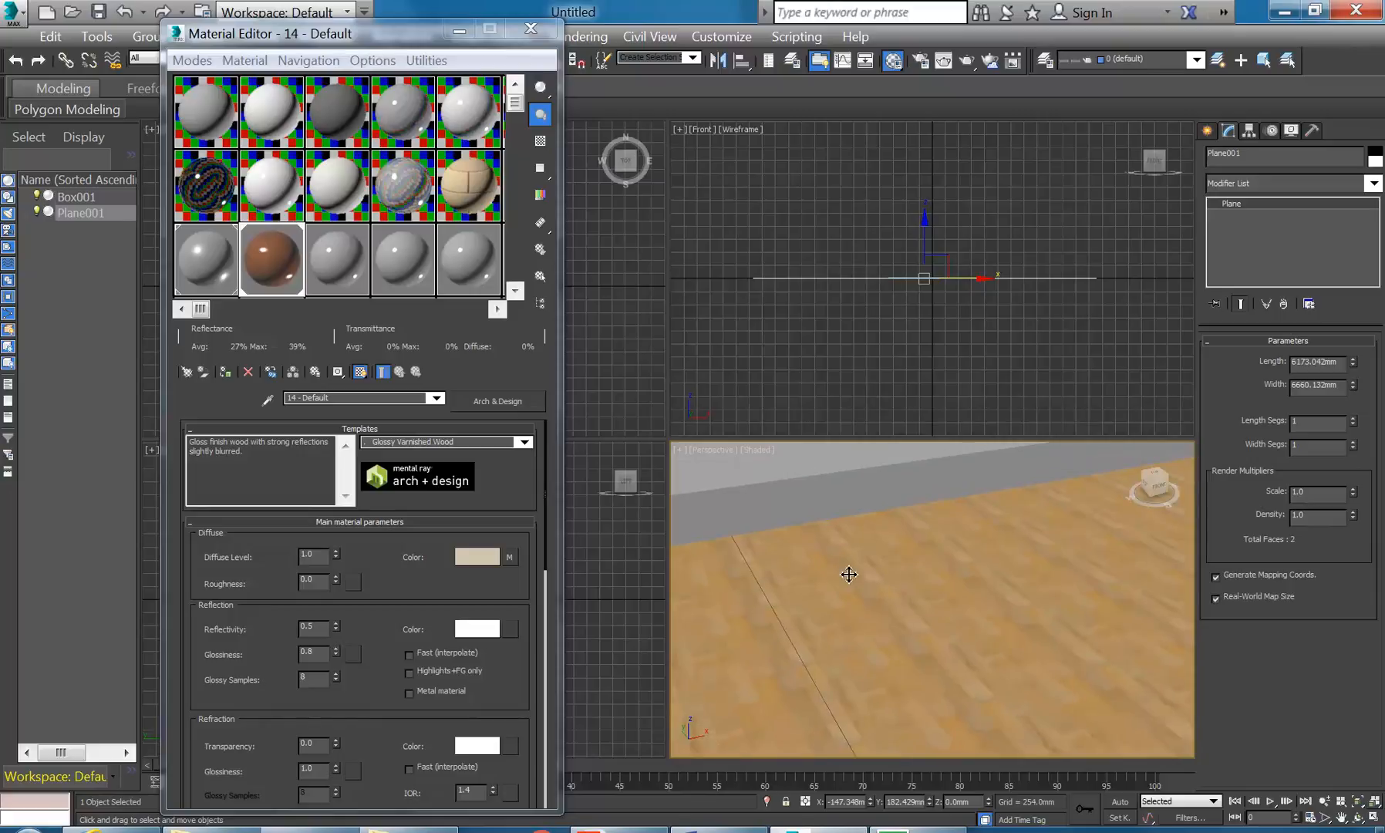
scroll(835, 566, "down", 5)
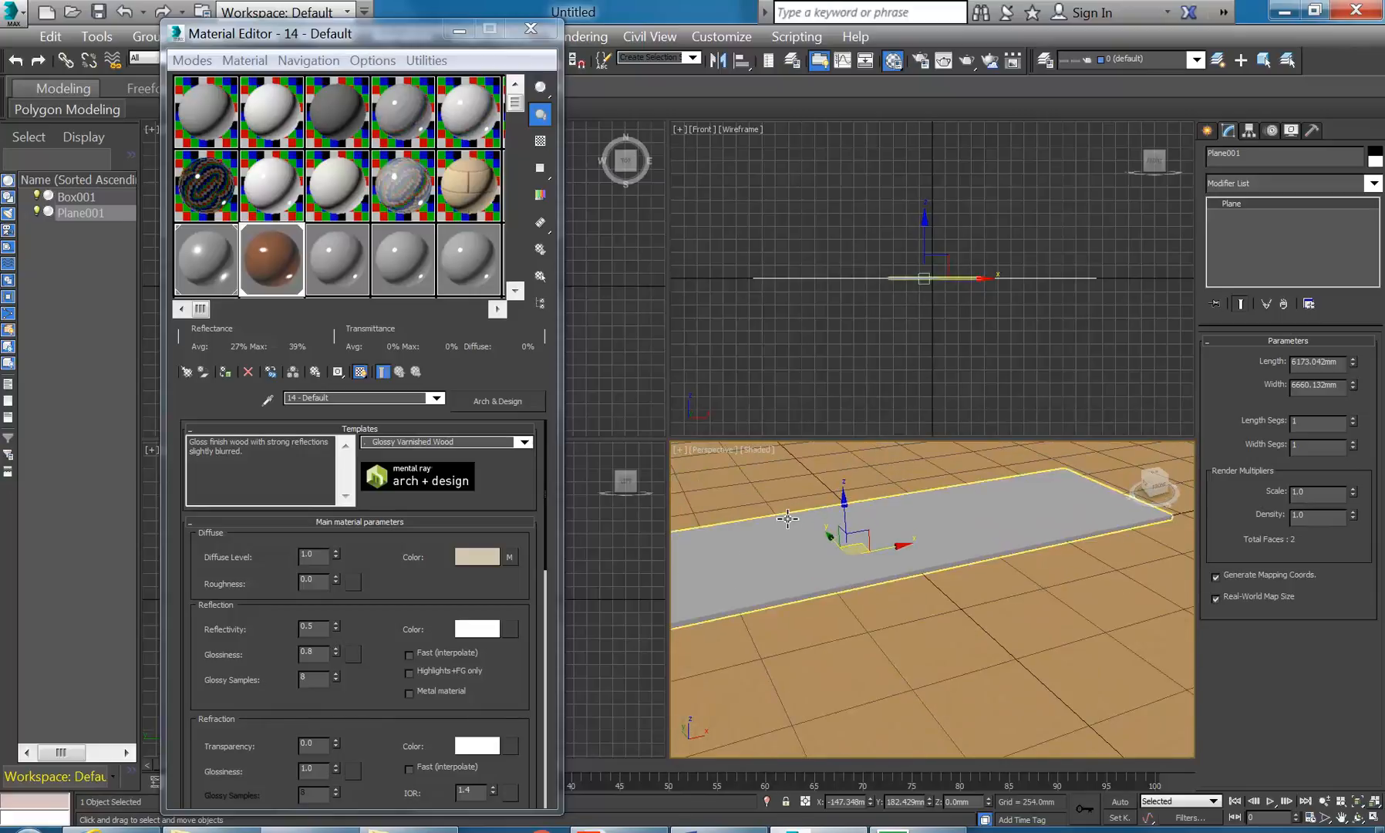
middle_click_drag(794, 532, 819, 577)
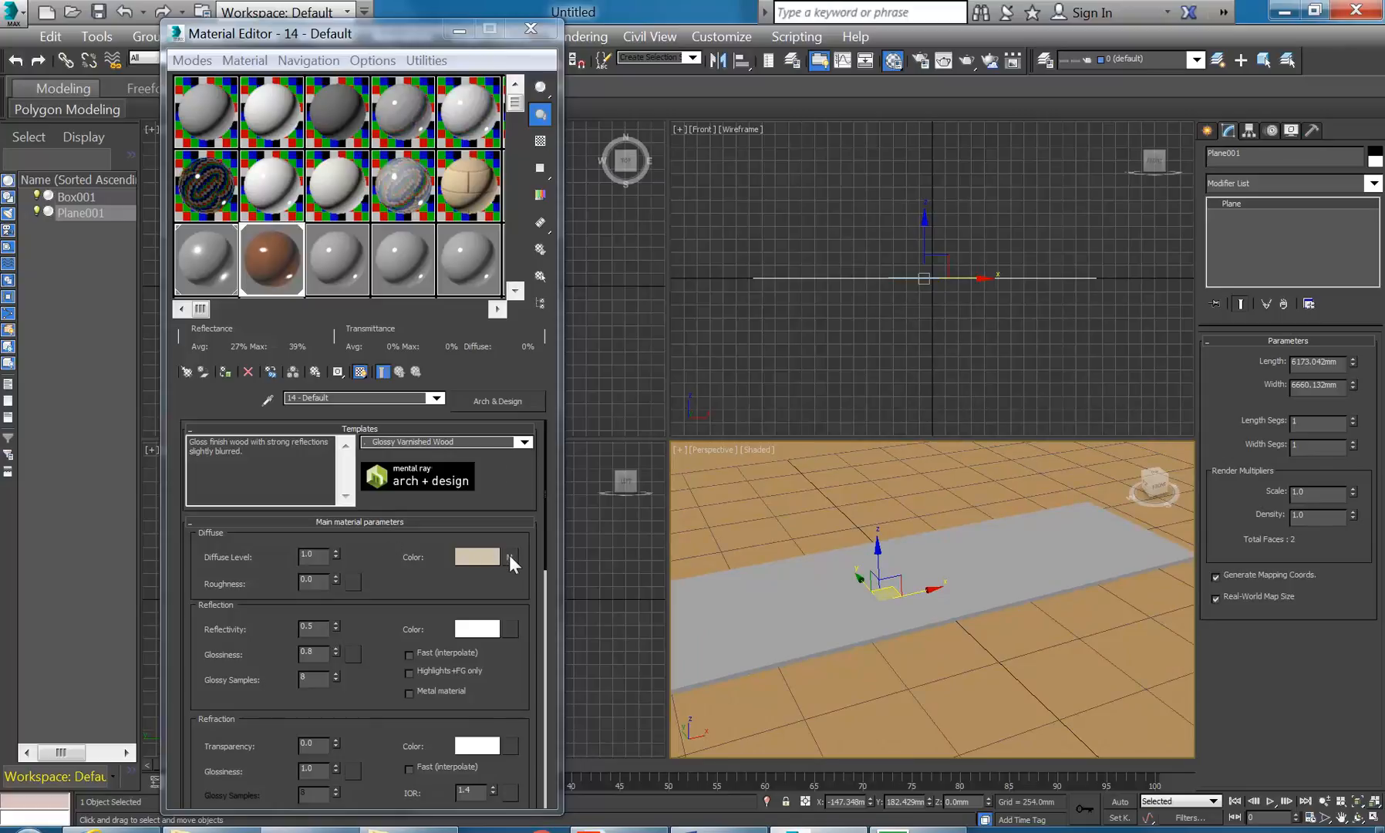
- Turn on Use Real-World Scale for the Finishes.Flooring.Wood.Plank.Beech.jpg diffuse bitmap and preview the image
left_click(508, 555)
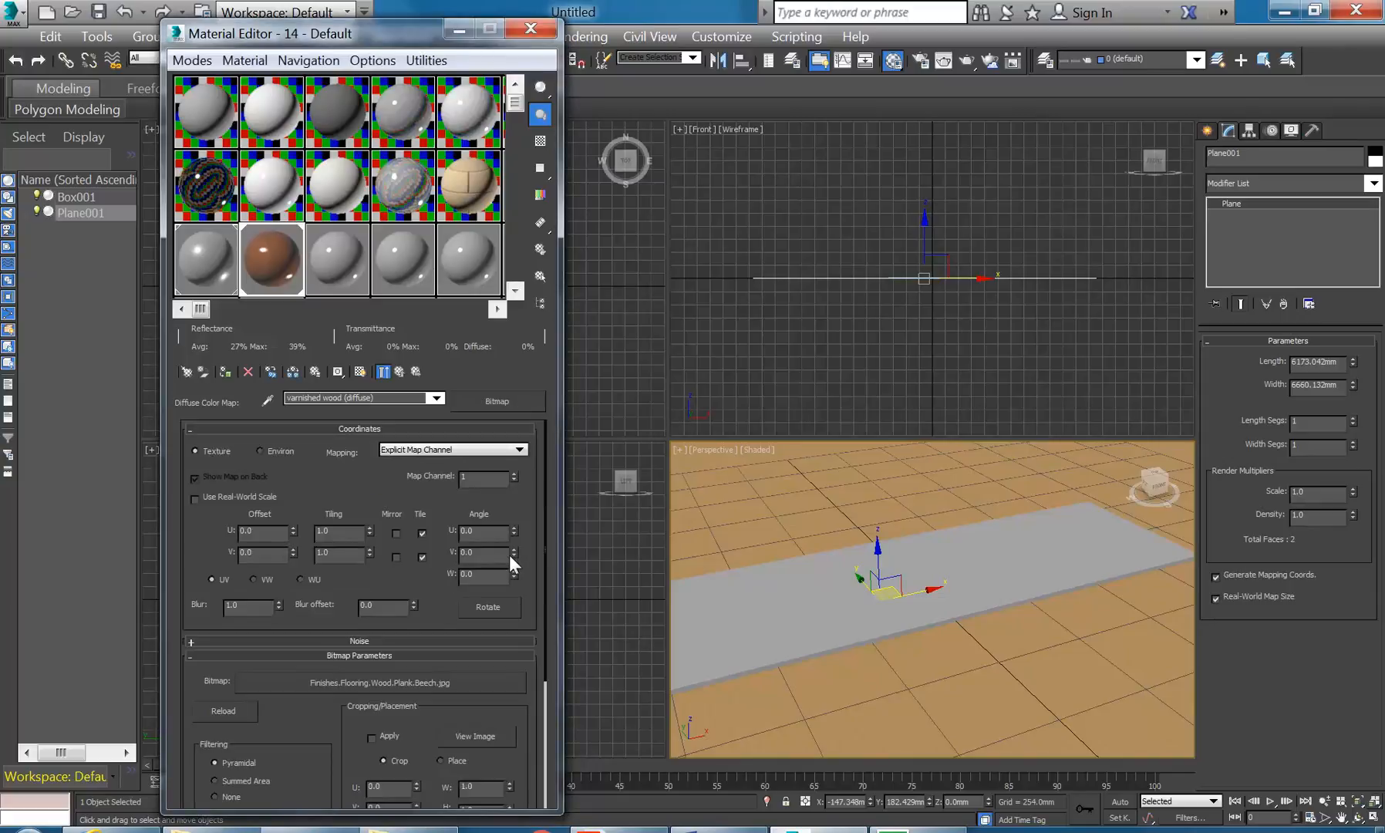
left_click(195, 498)
double_click(332, 531)
left_click(478, 734)
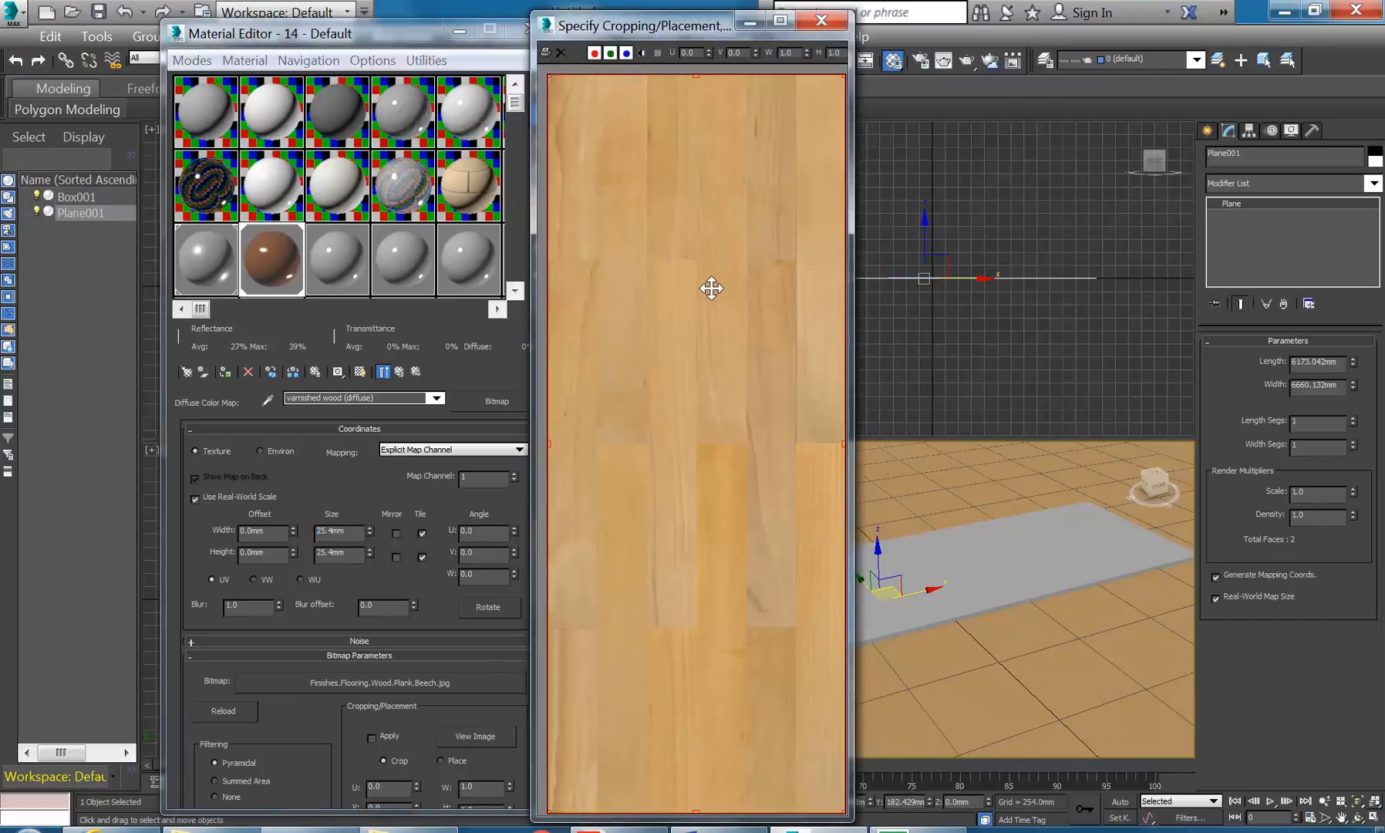
left_click(821, 20)
double_click(335, 530)
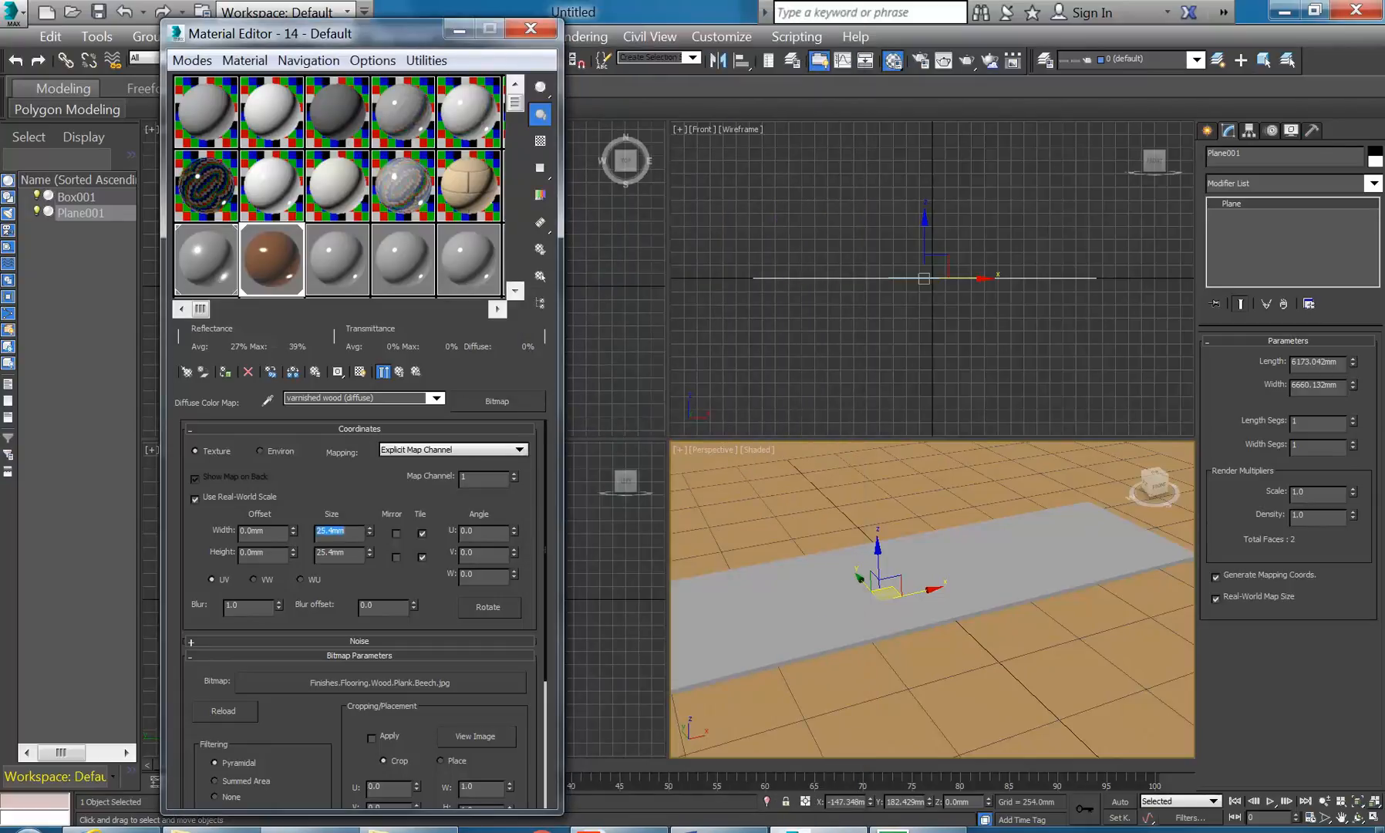
- Size the plank map at 600 × 1200 mm and try a 90° W rotation
type("600")
key("Tab")
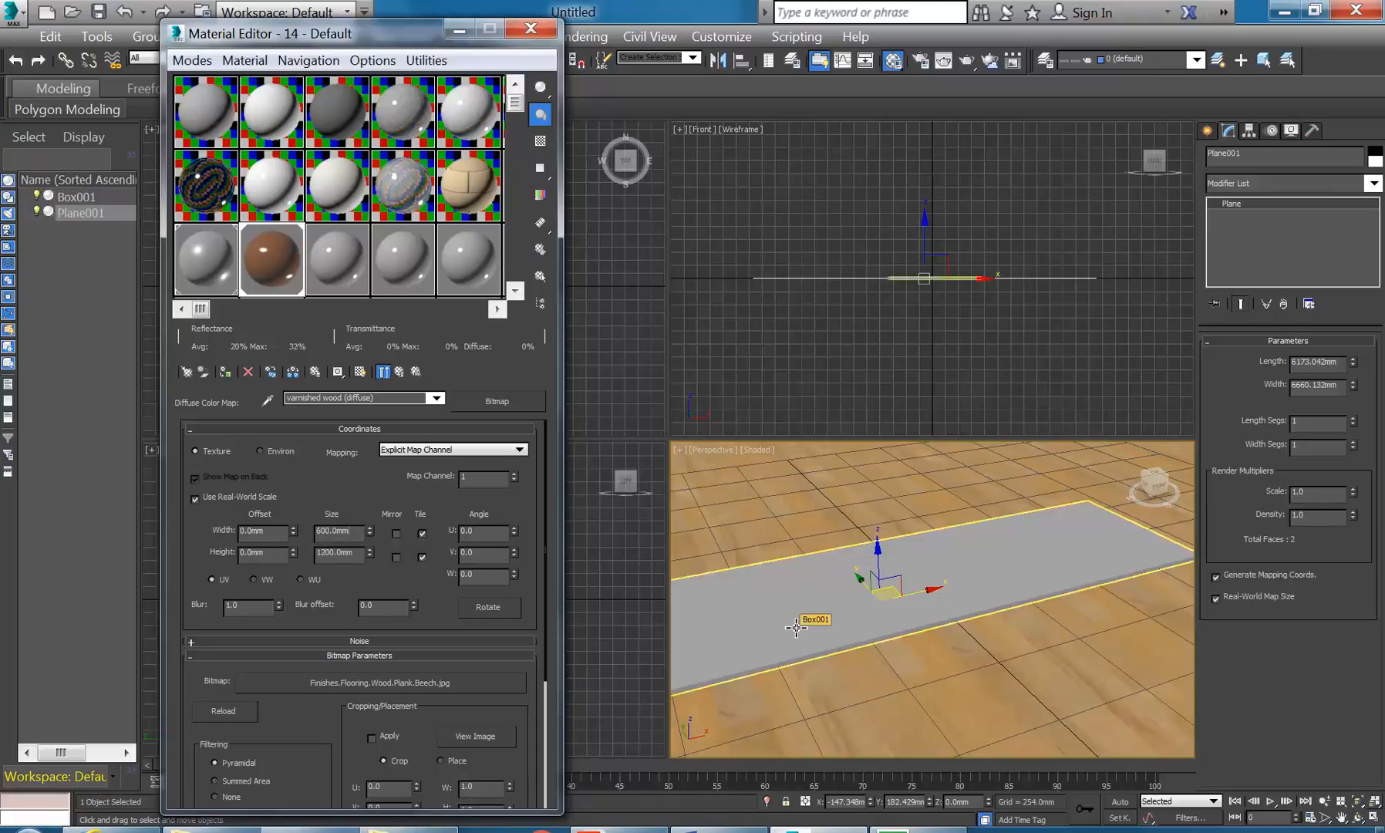
middle_click_drag(806, 603, 841, 588)
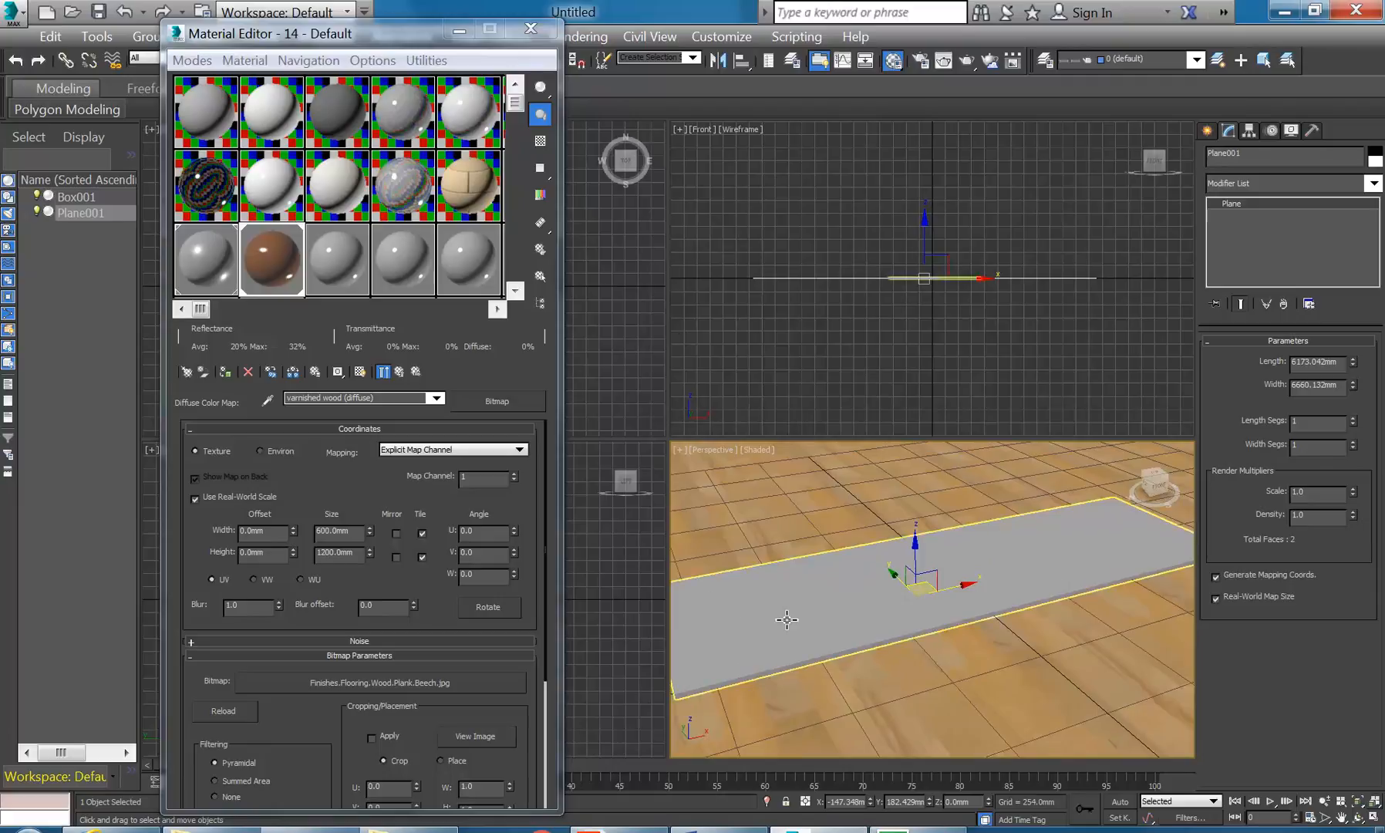
double_click(469, 575)
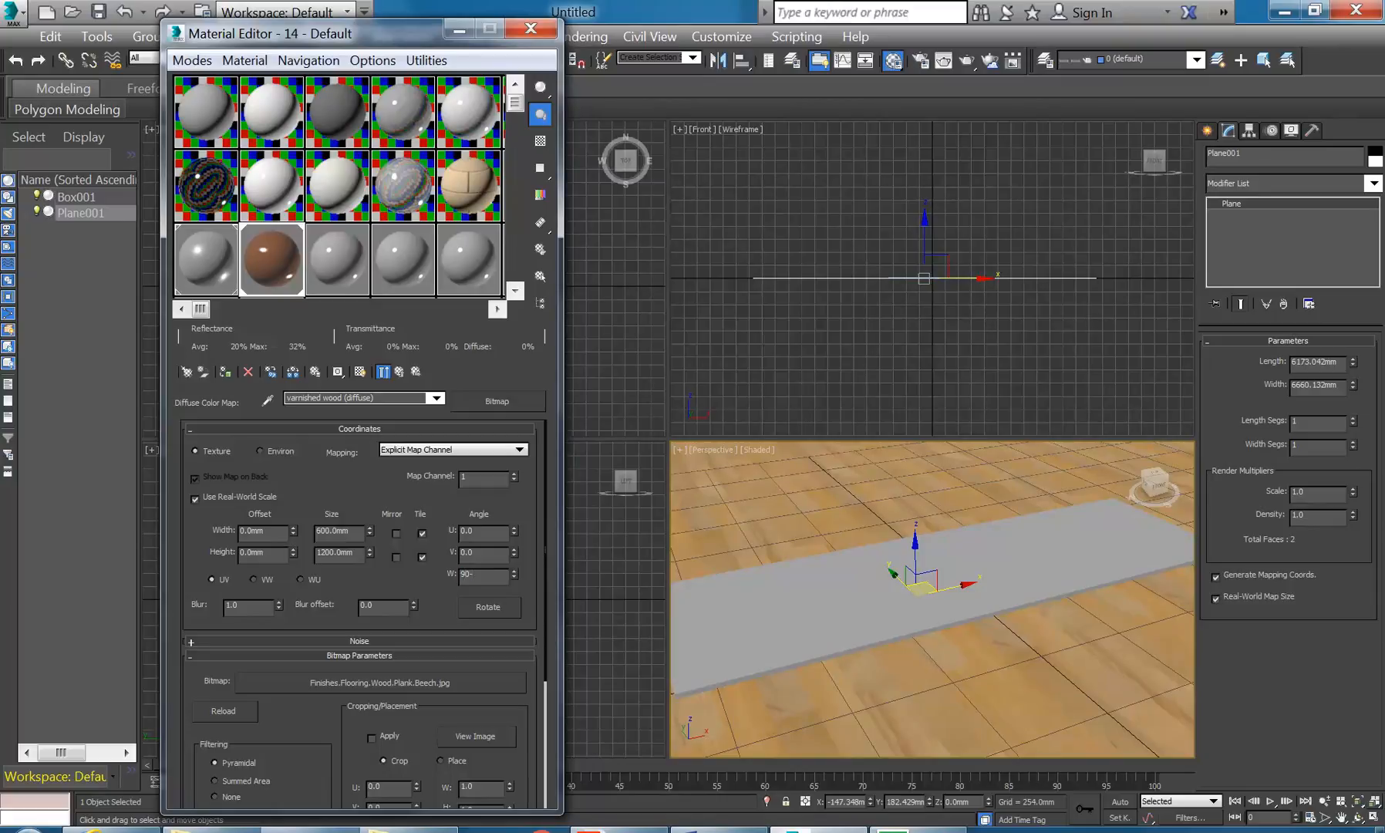
key("Return")
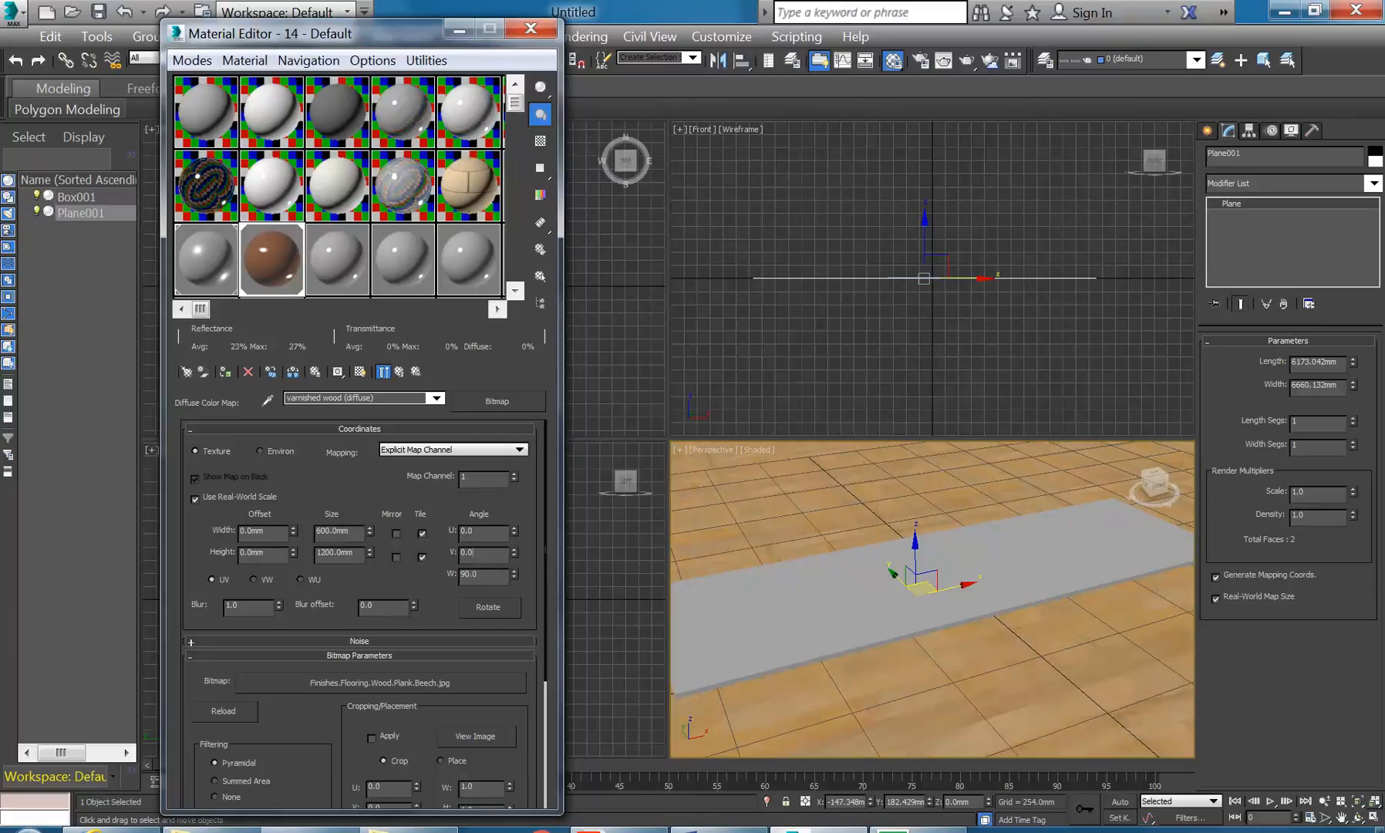
- Reset the W rotation angle to 0 and close the Material Editor
middle_click_drag(924, 656, 944, 650)
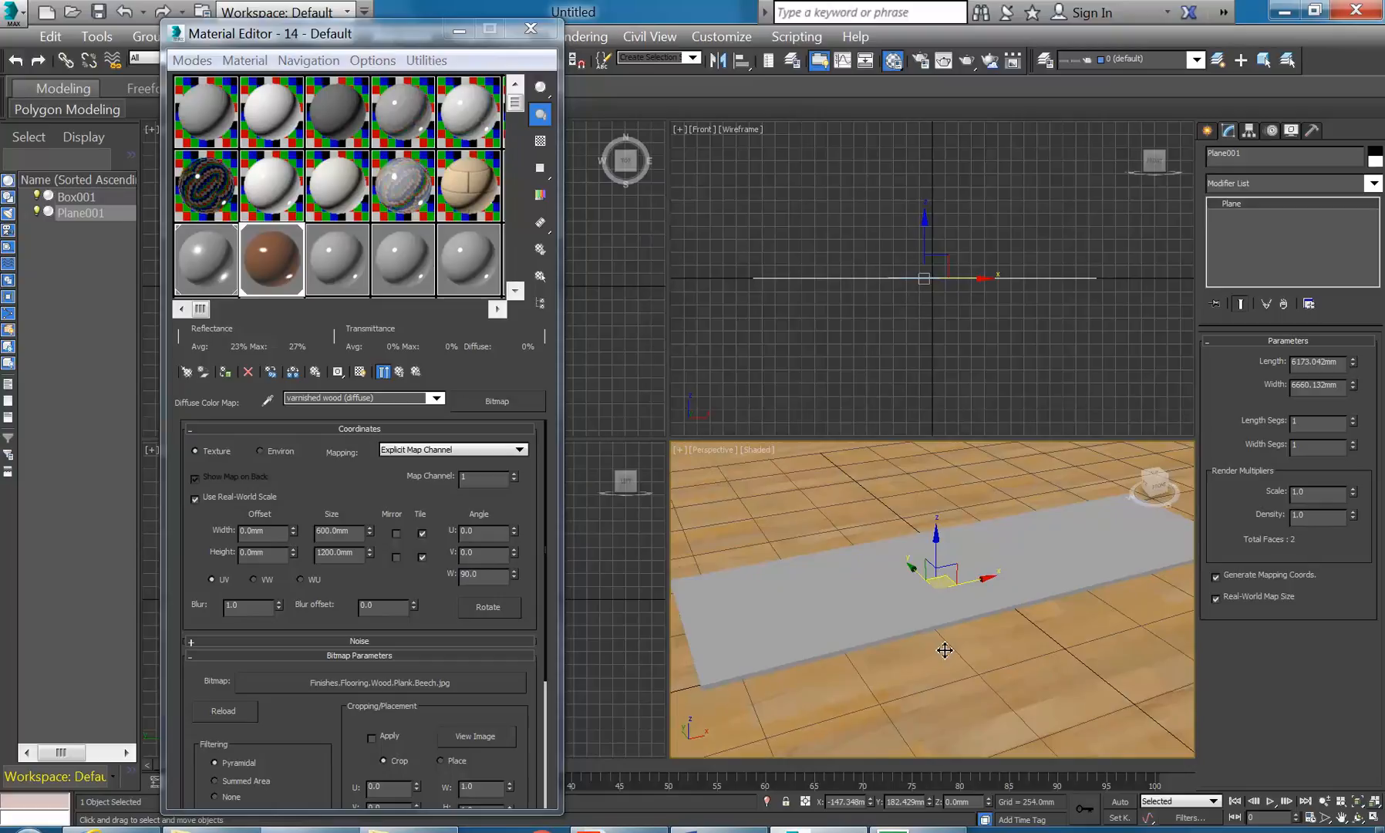
left_click(546, 596)
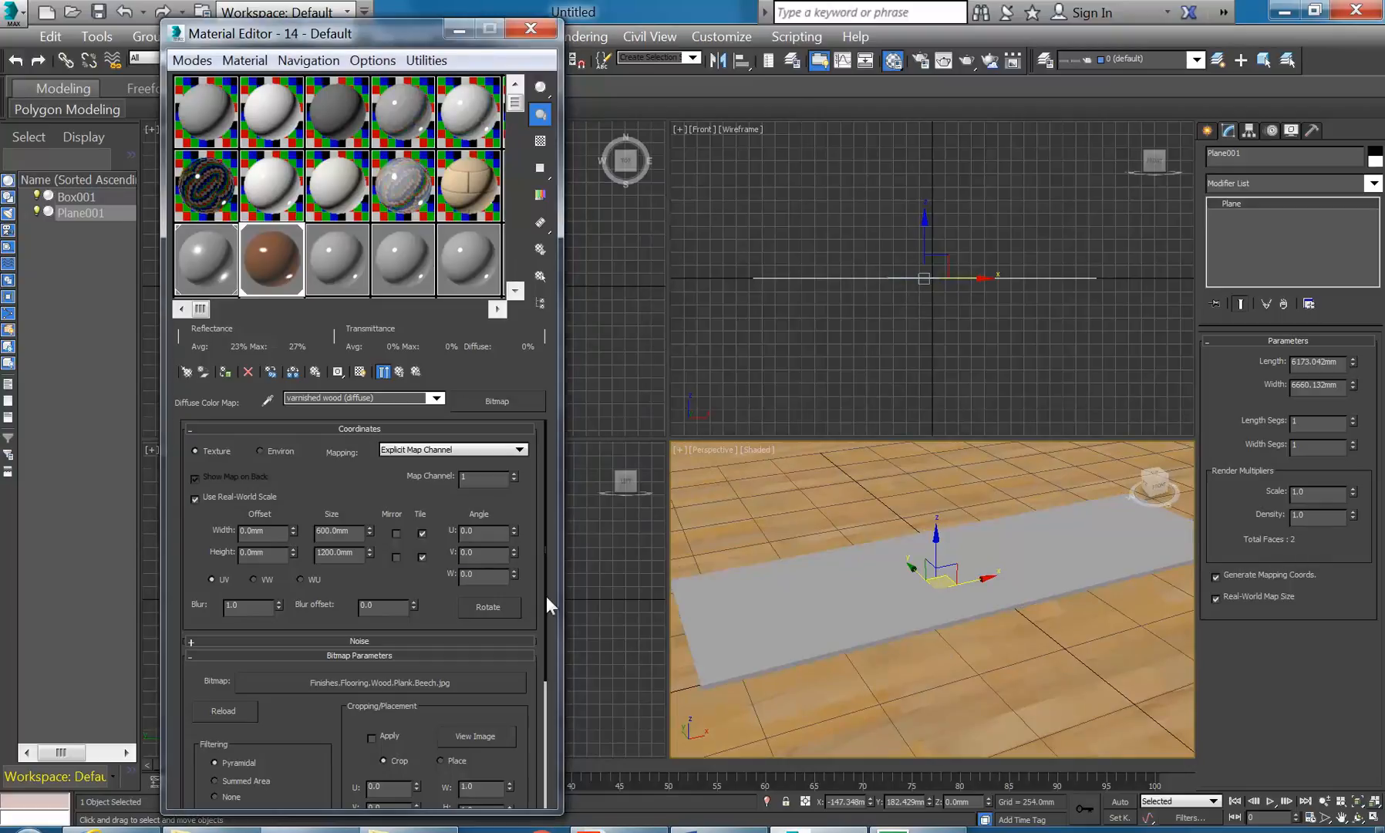
right_click(513, 574)
middle_click_drag(745, 602, 731, 600)
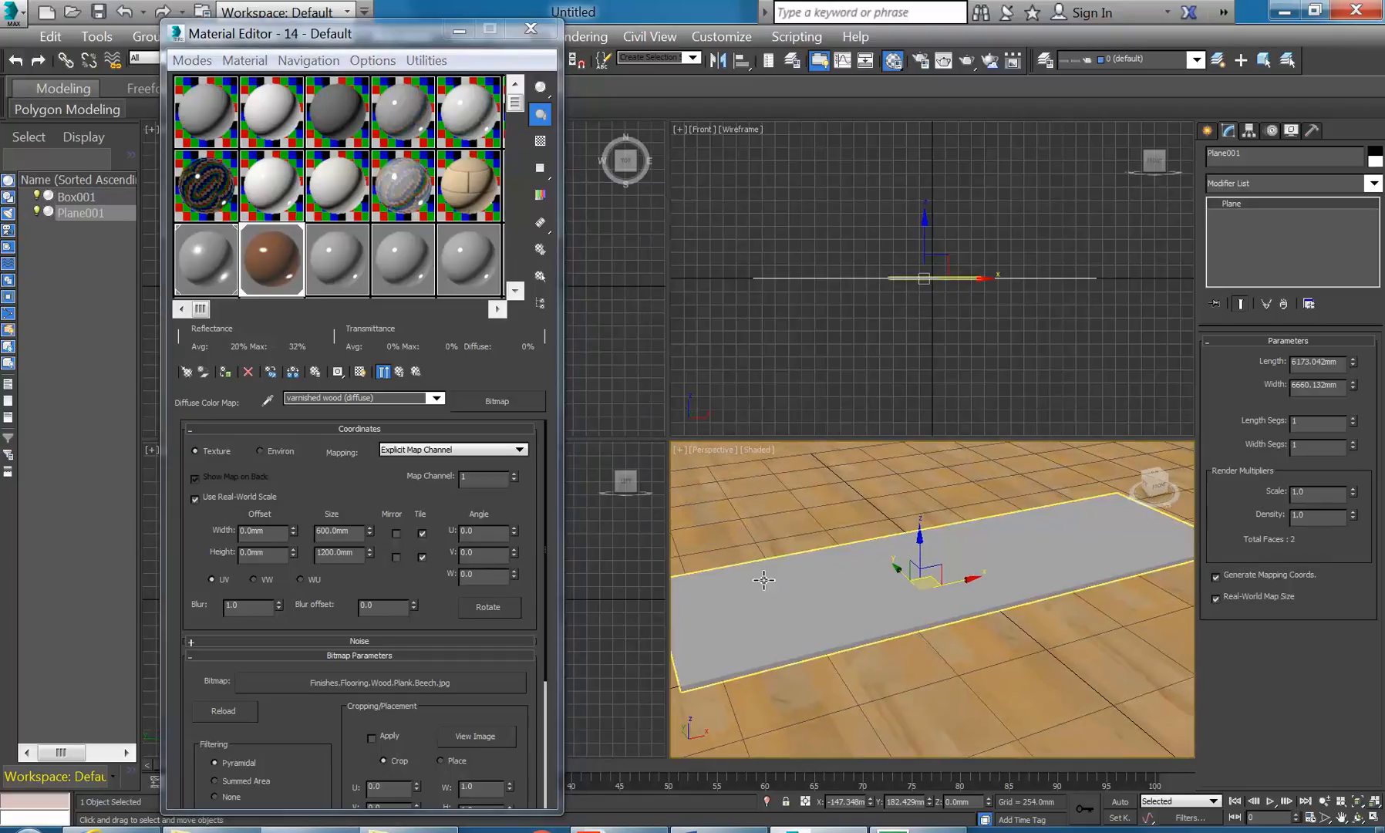
scroll(763, 578, "down", 1)
scroll(764, 579, "down", 2)
scroll(764, 578, "up", 1)
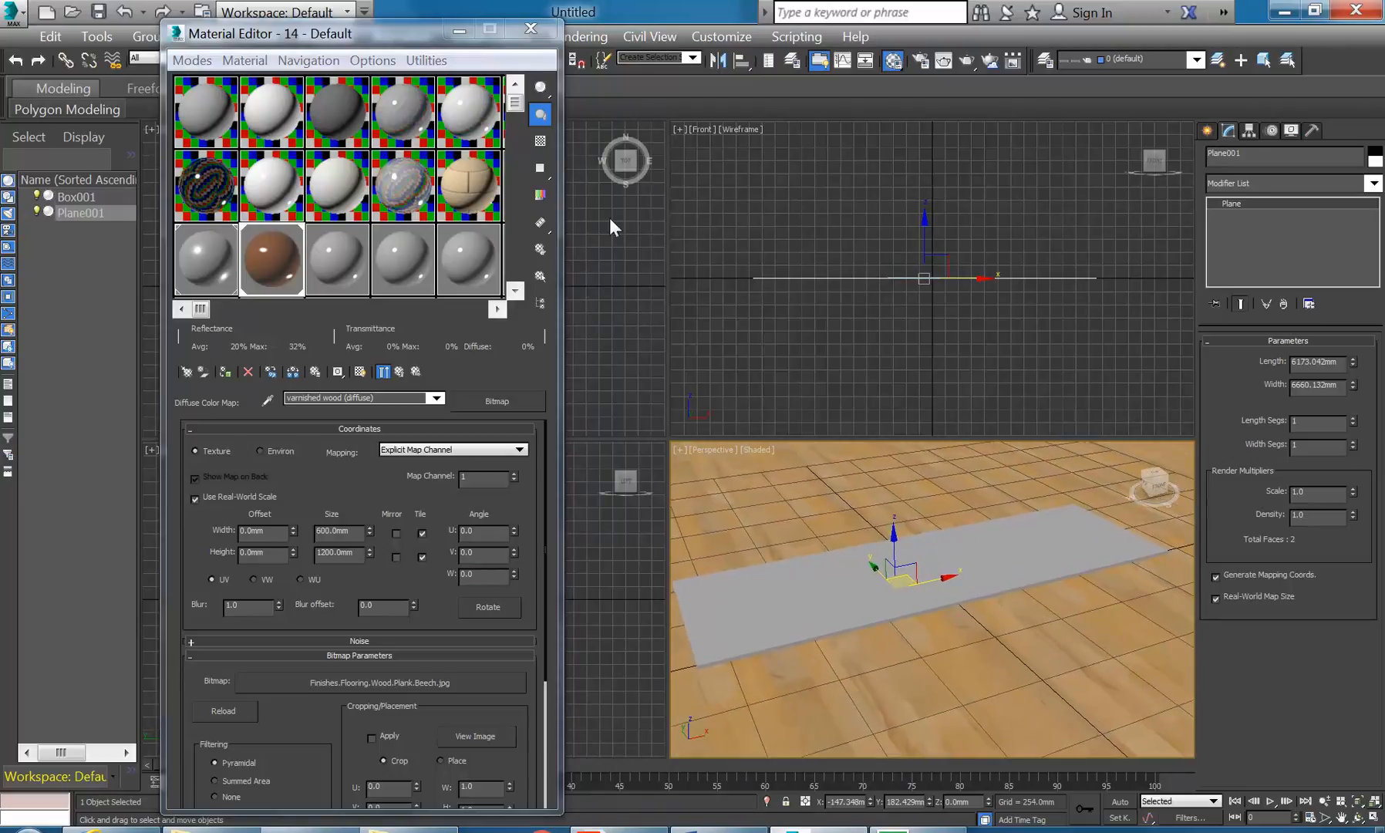
left_click(541, 28)
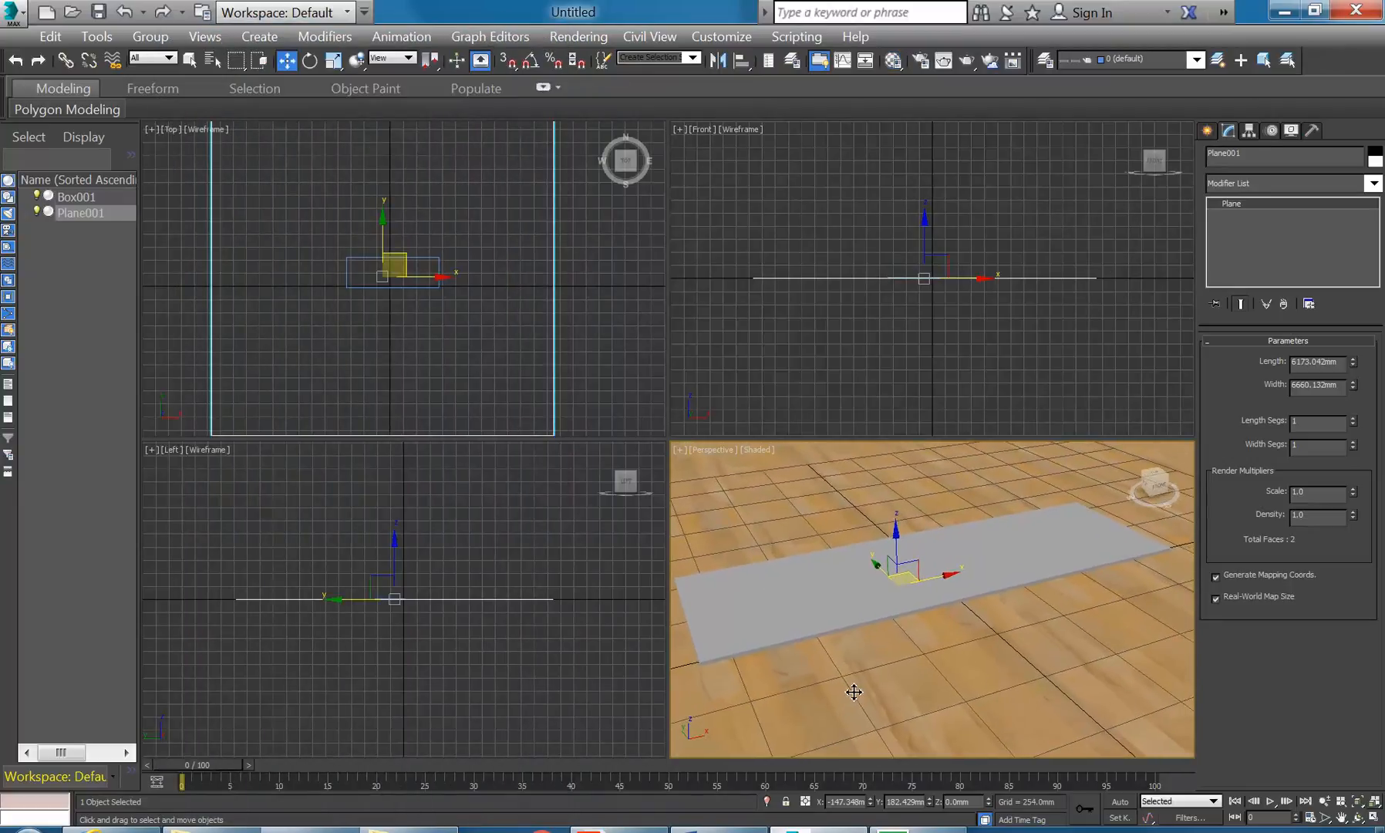
- Test-render the perspective view of the slab on the wood floor, then clear the selection
left_click(966, 60)
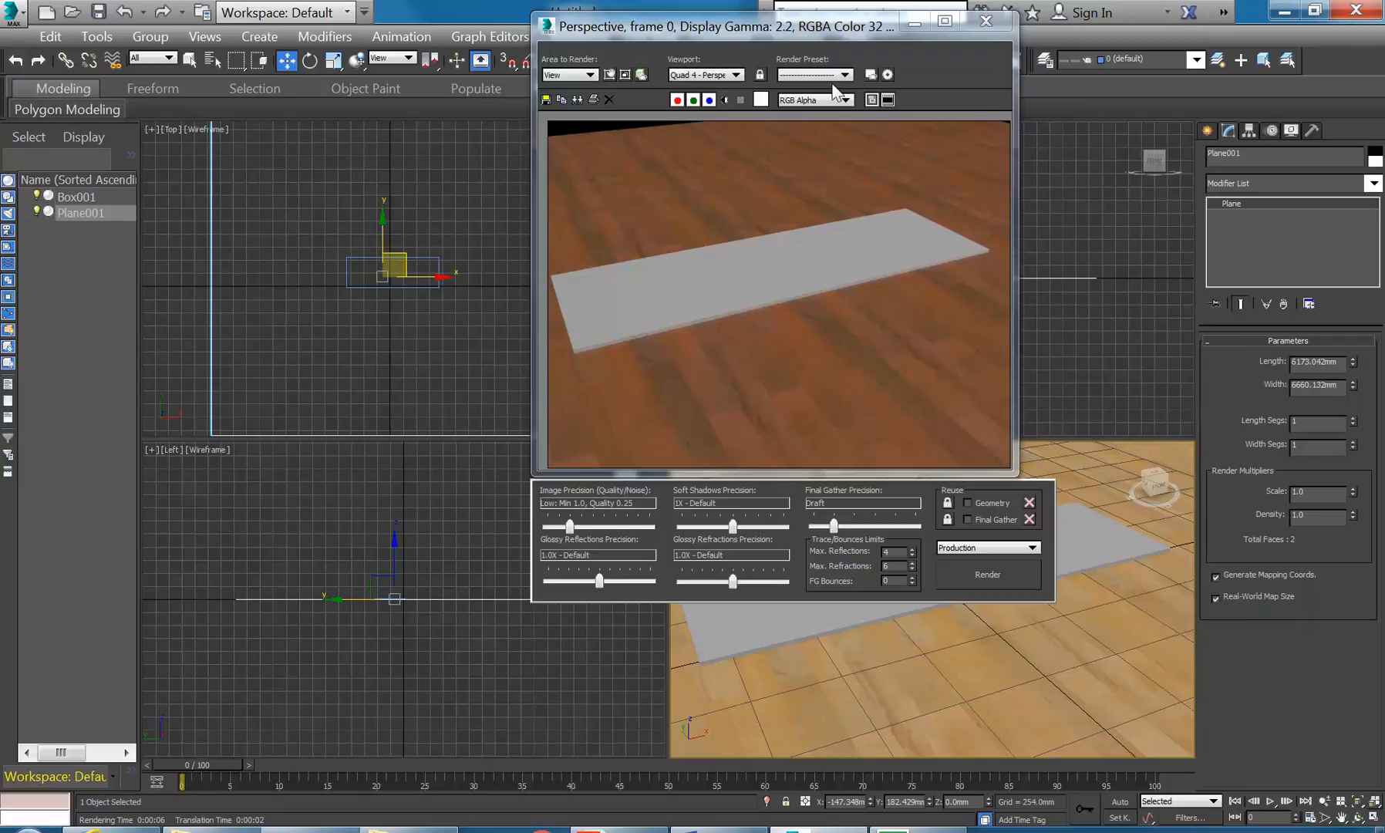
left_click(985, 21)
right_click(415, 351)
left_click(395, 367)
left_click(1208, 130)
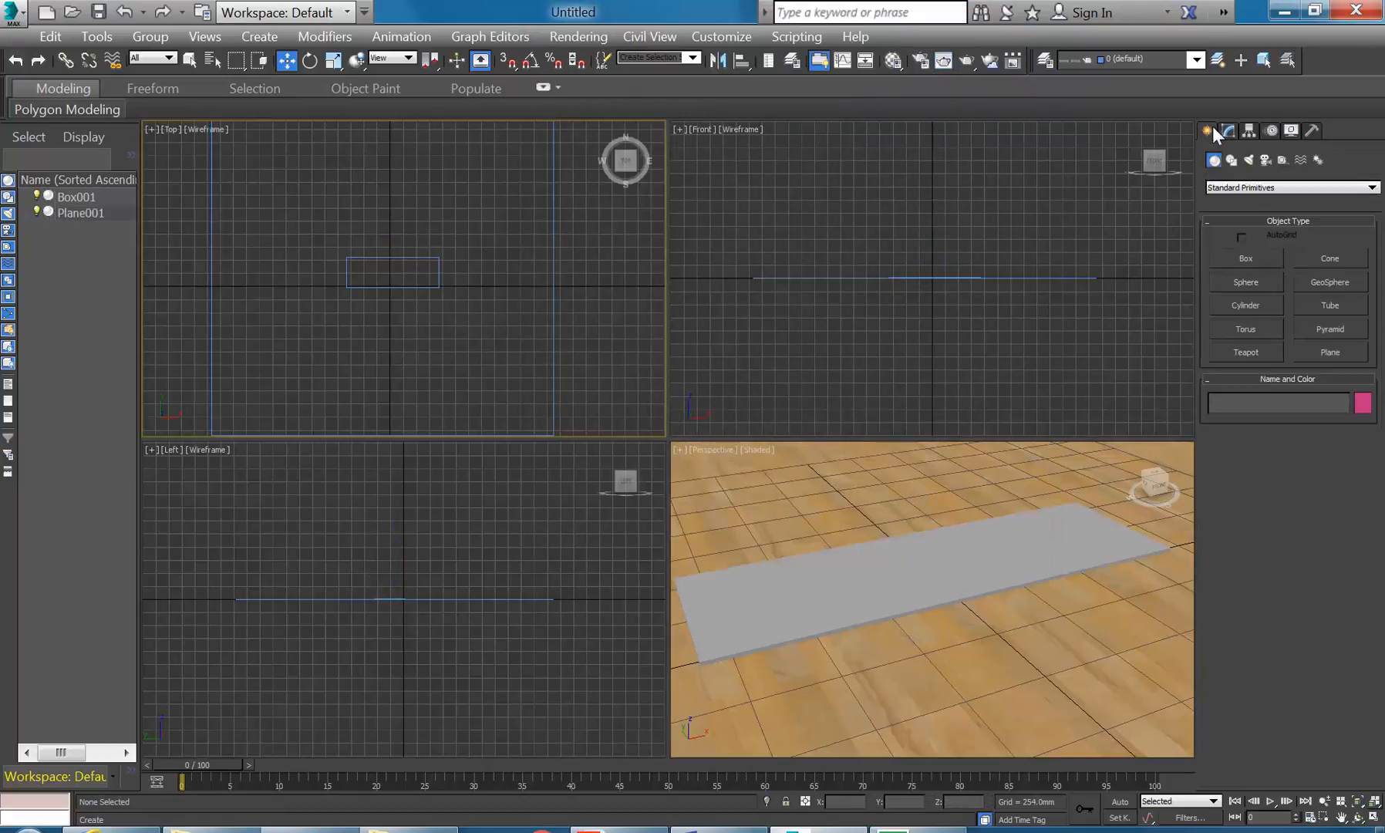
- Create a photometric target light aimed at the slab, accepting photographic exposure control
left_click(1249, 159)
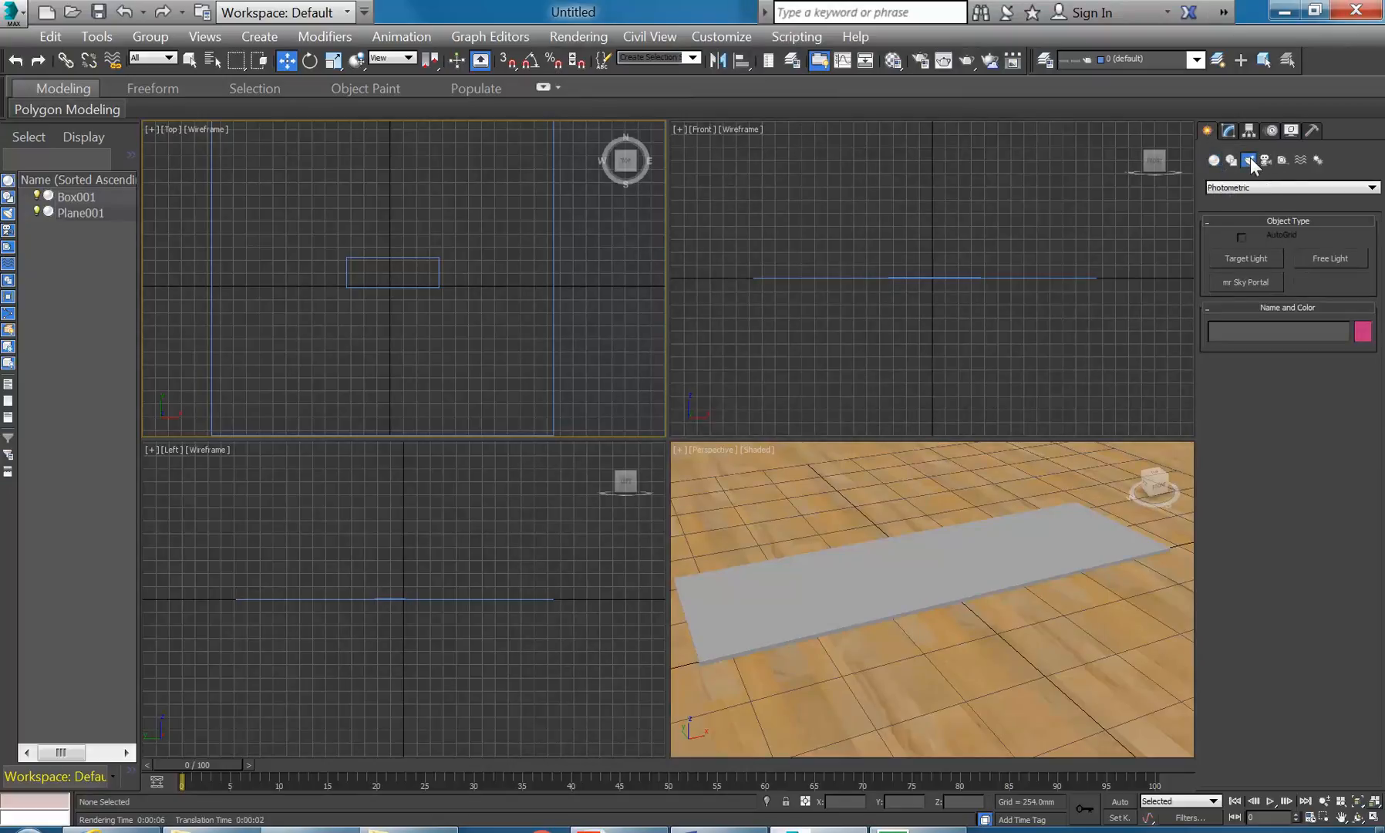
left_click(1249, 262)
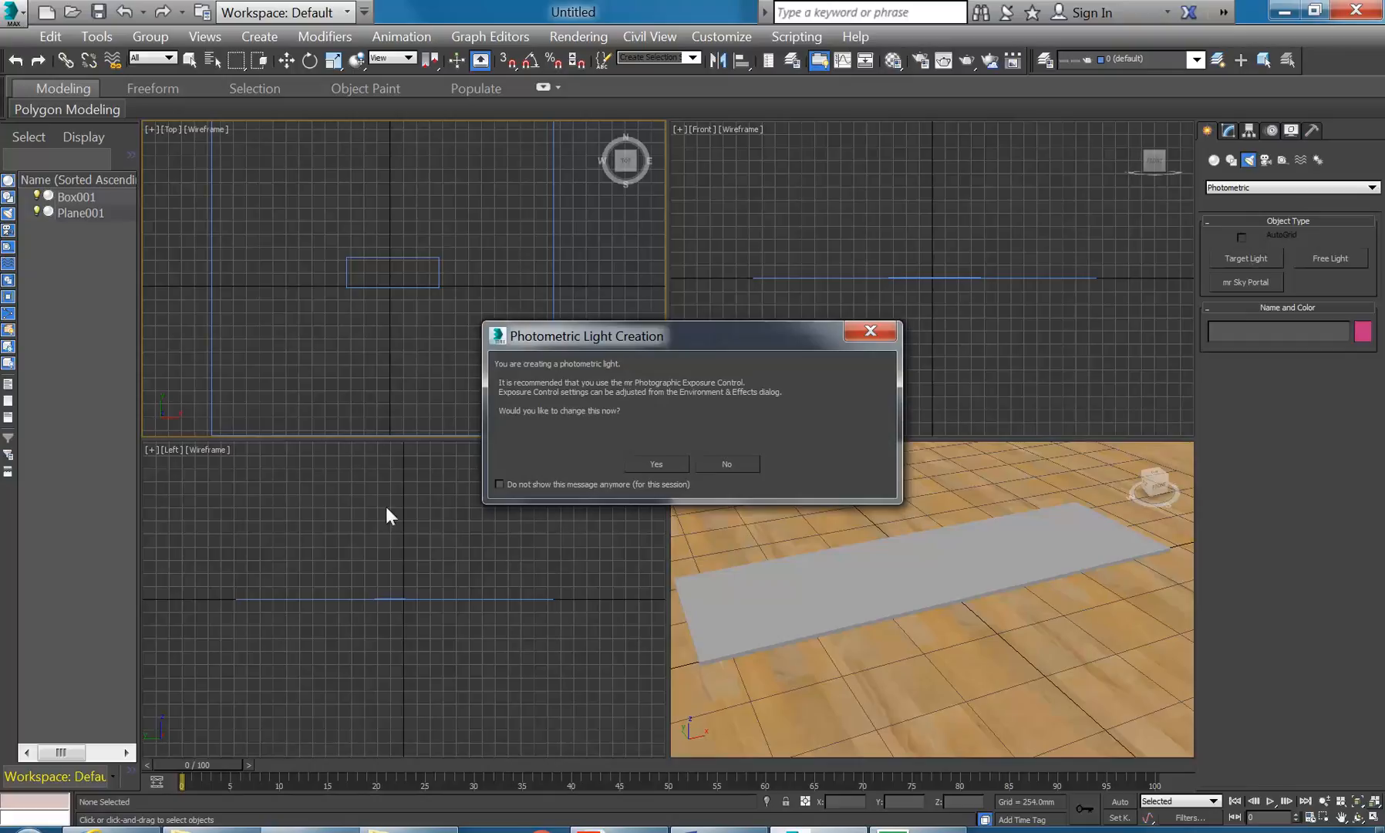
left_click(653, 464)
middle_click_drag(363, 364, 363, 336)
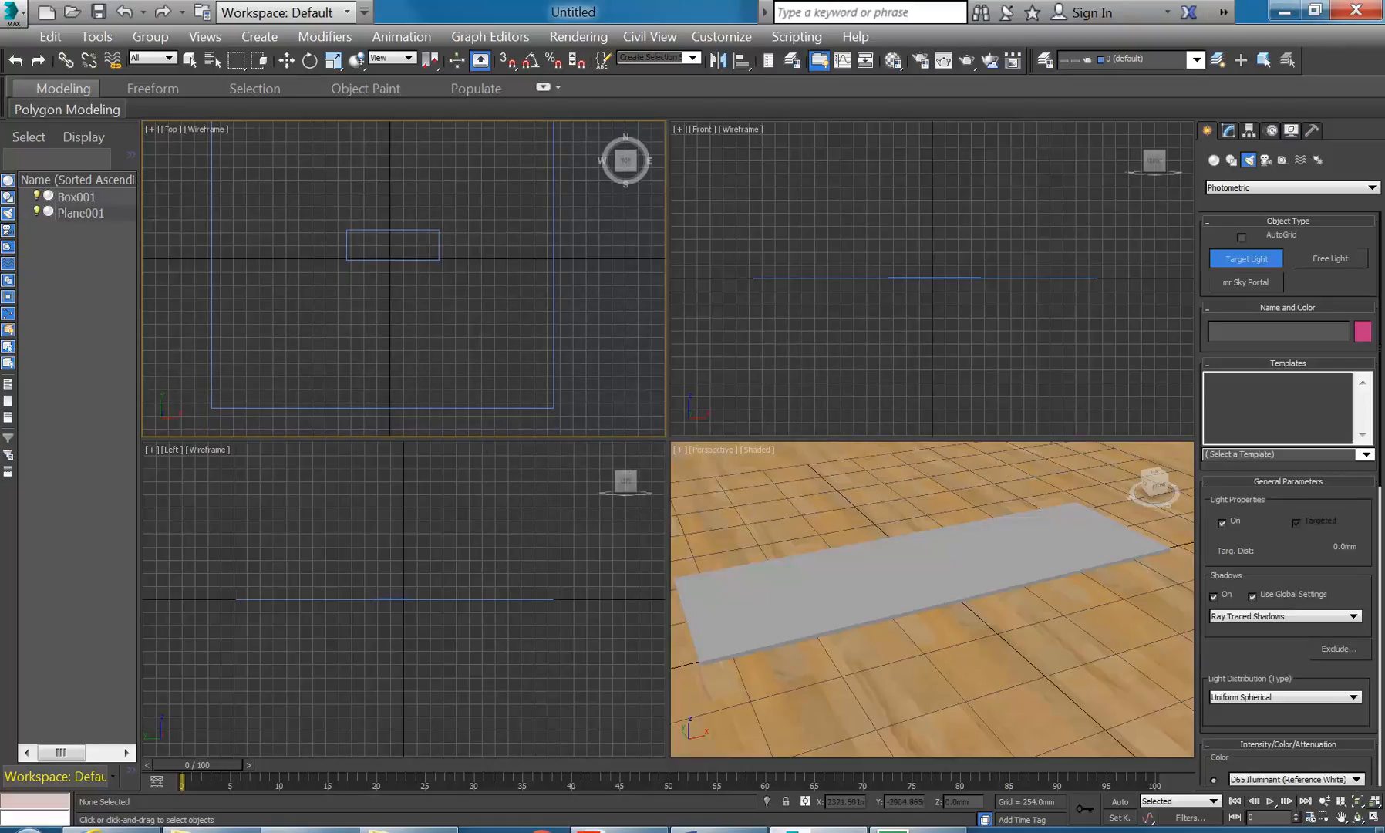
left_click_drag(511, 407, 390, 245)
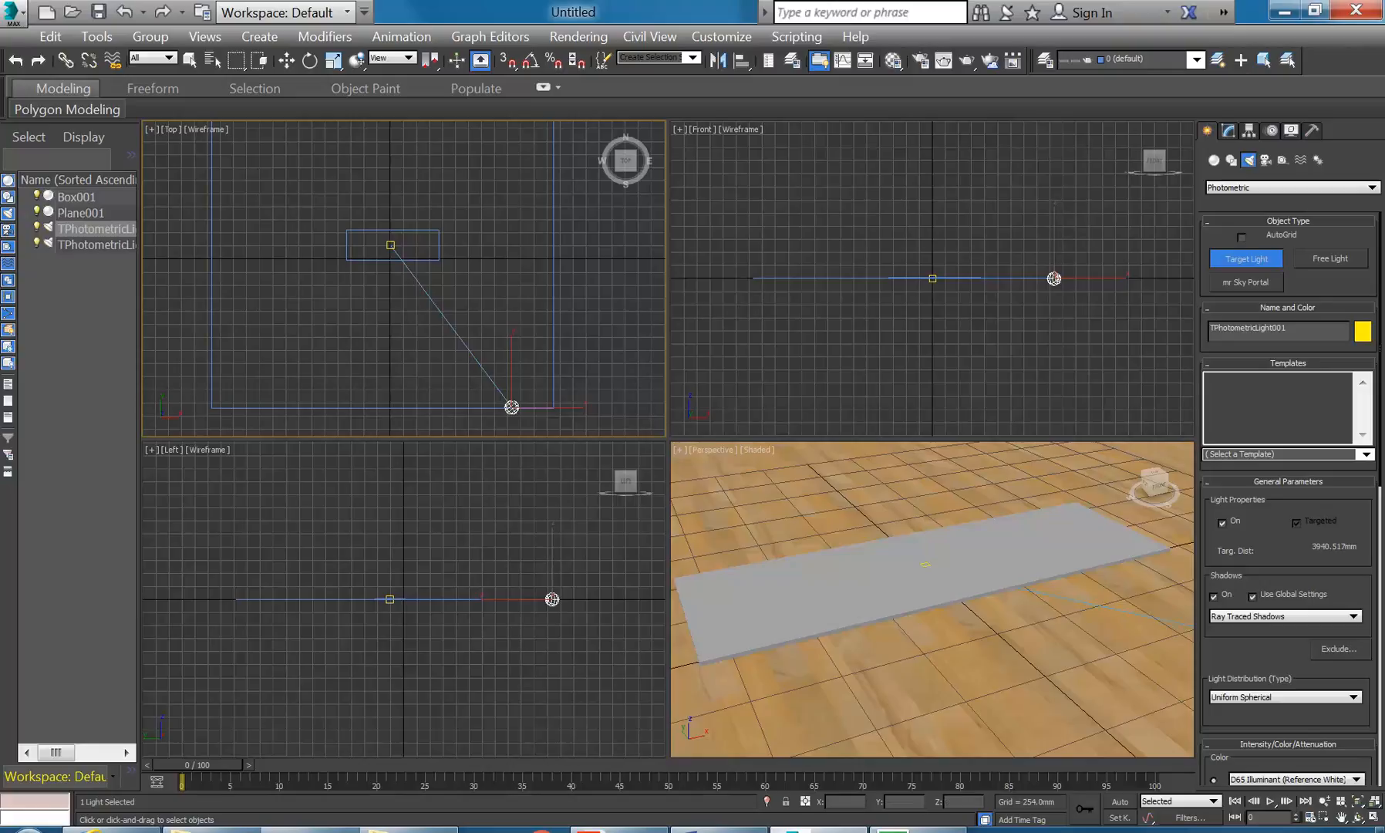
- Move the target light up above the floor in the Front view
right_click(1039, 233)
key("w")
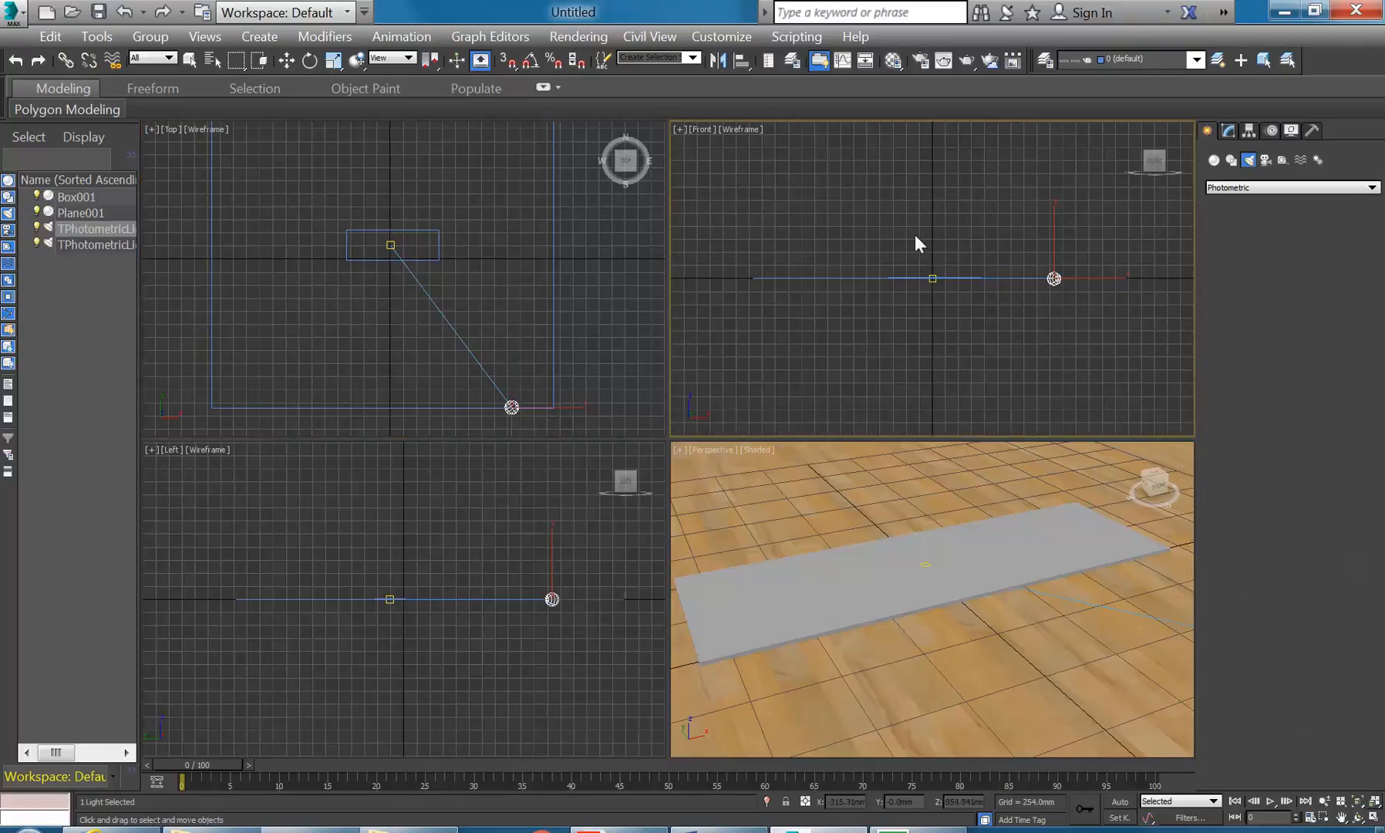
middle_click_drag(934, 218, 917, 273)
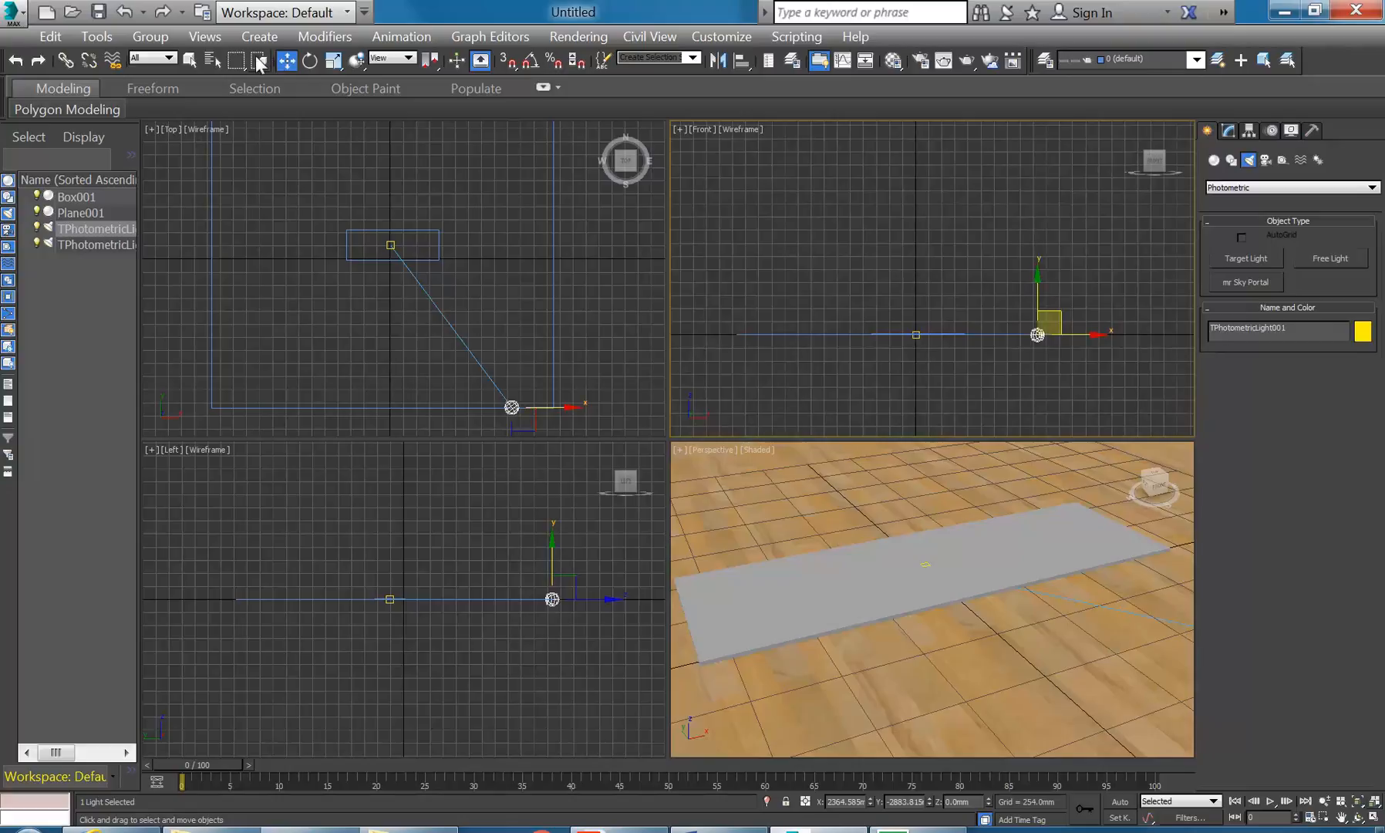
left_click_drag(1034, 291, 1034, 171)
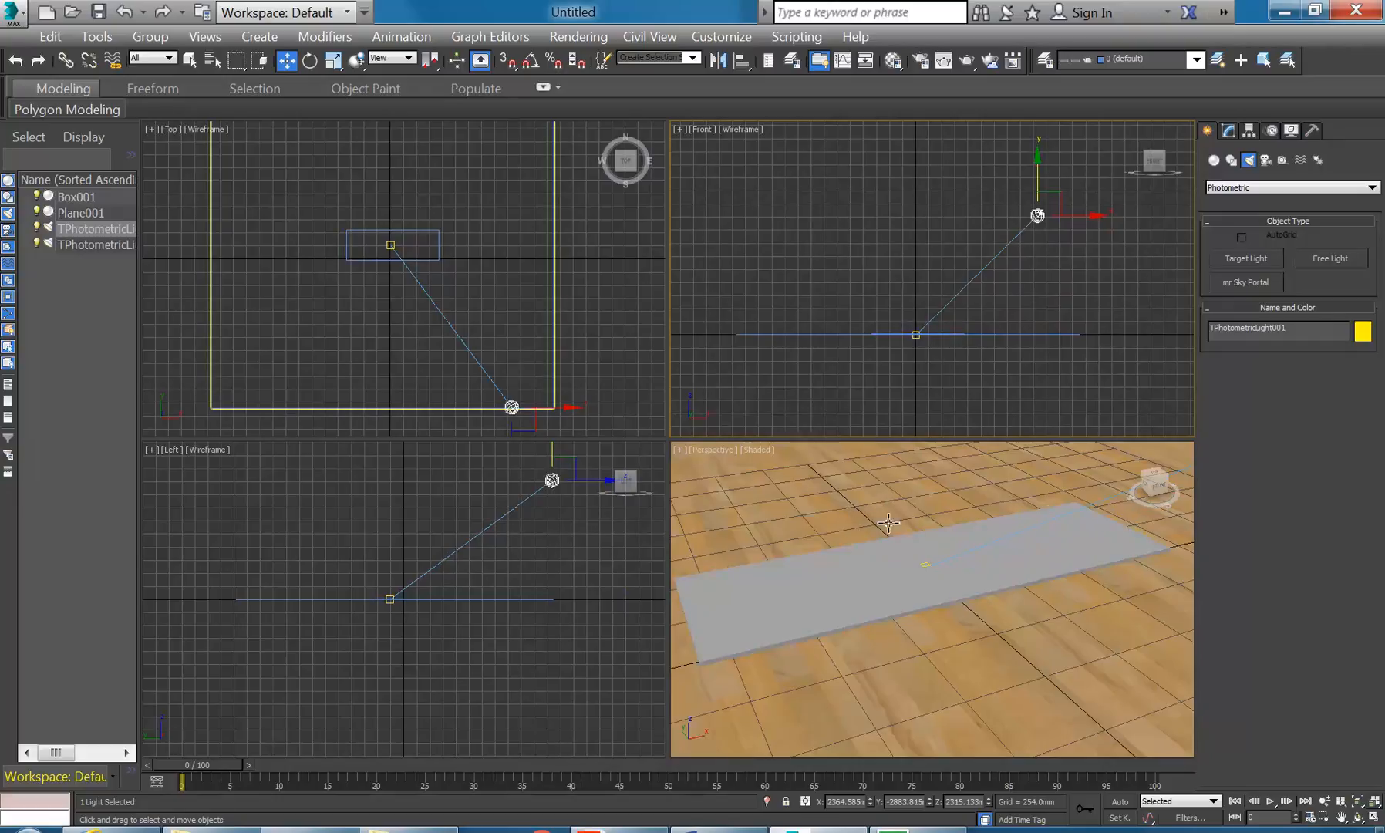
- Set the Perspective view to Realistic shading, illuminated with the scene lights
right_click(806, 494)
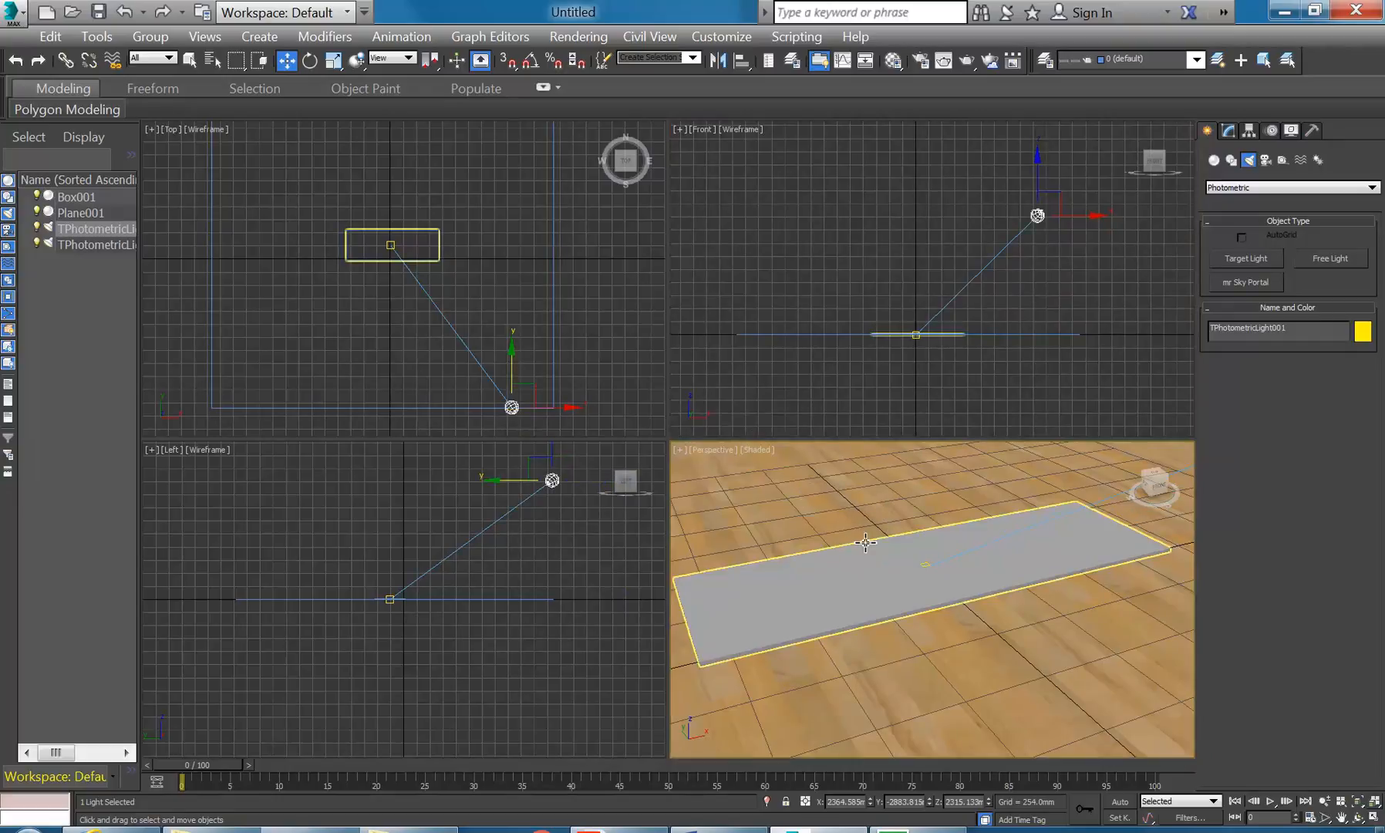
left_click(756, 450)
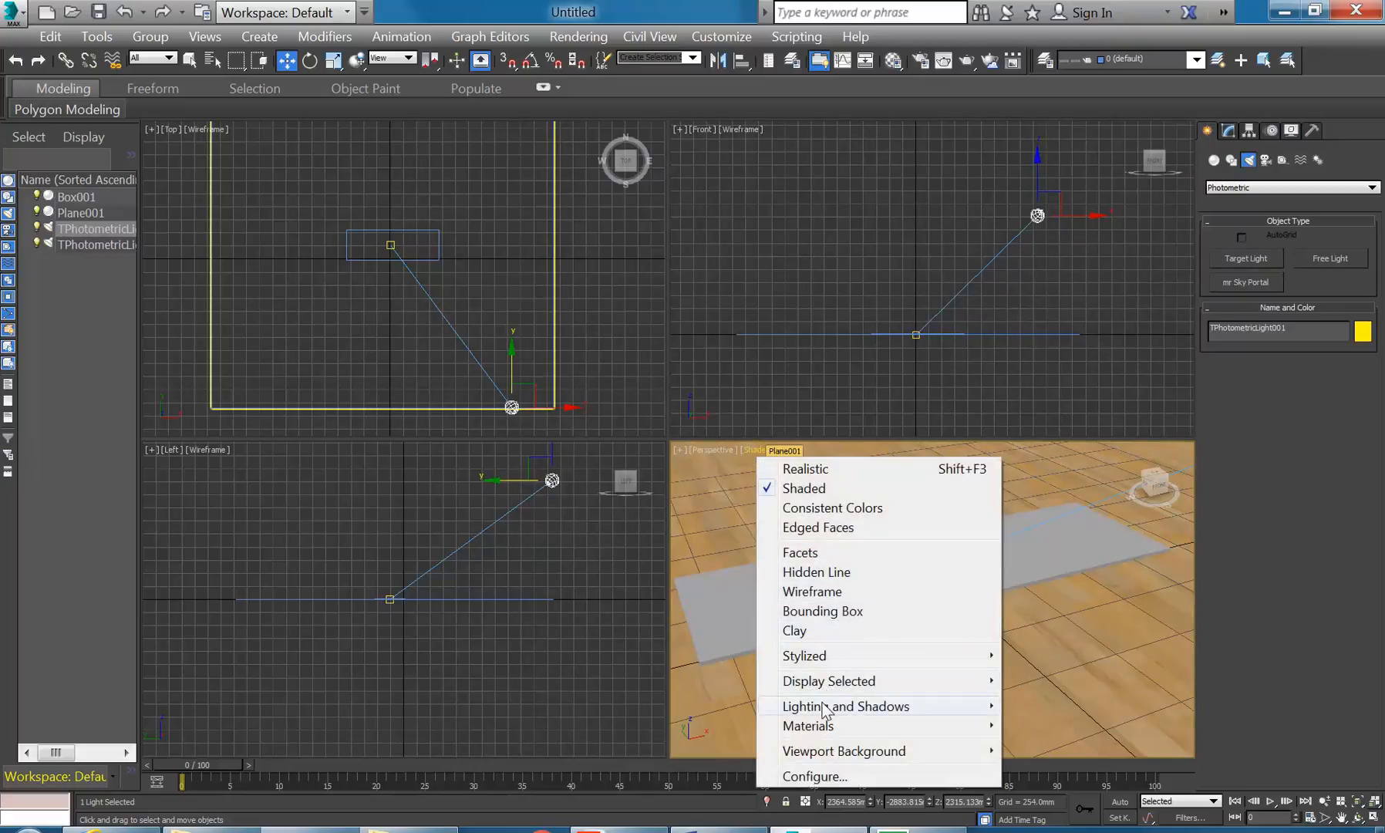
mouse_move(823, 706)
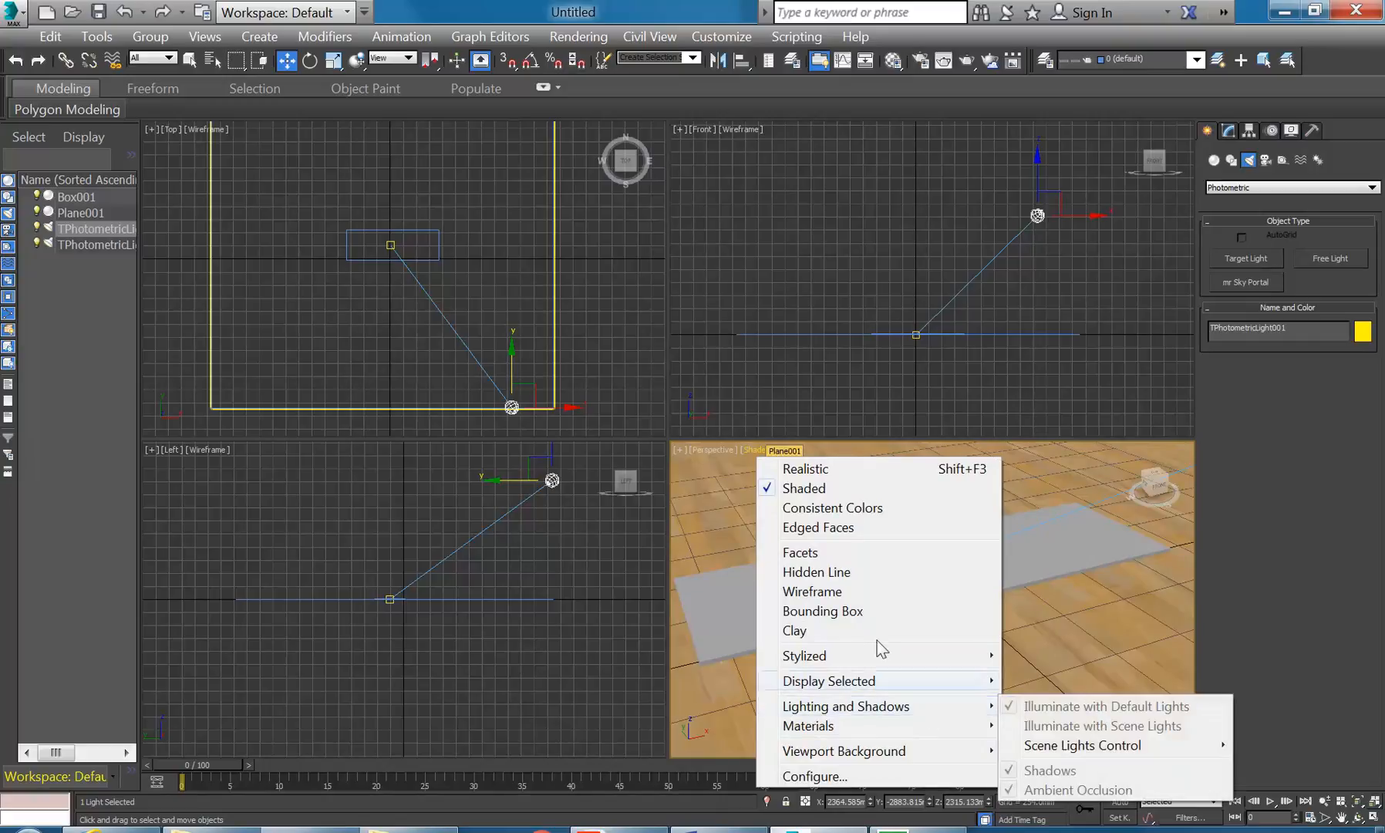
left_click(804, 468)
right_click(754, 444)
left_click(727, 505)
left_click(754, 450)
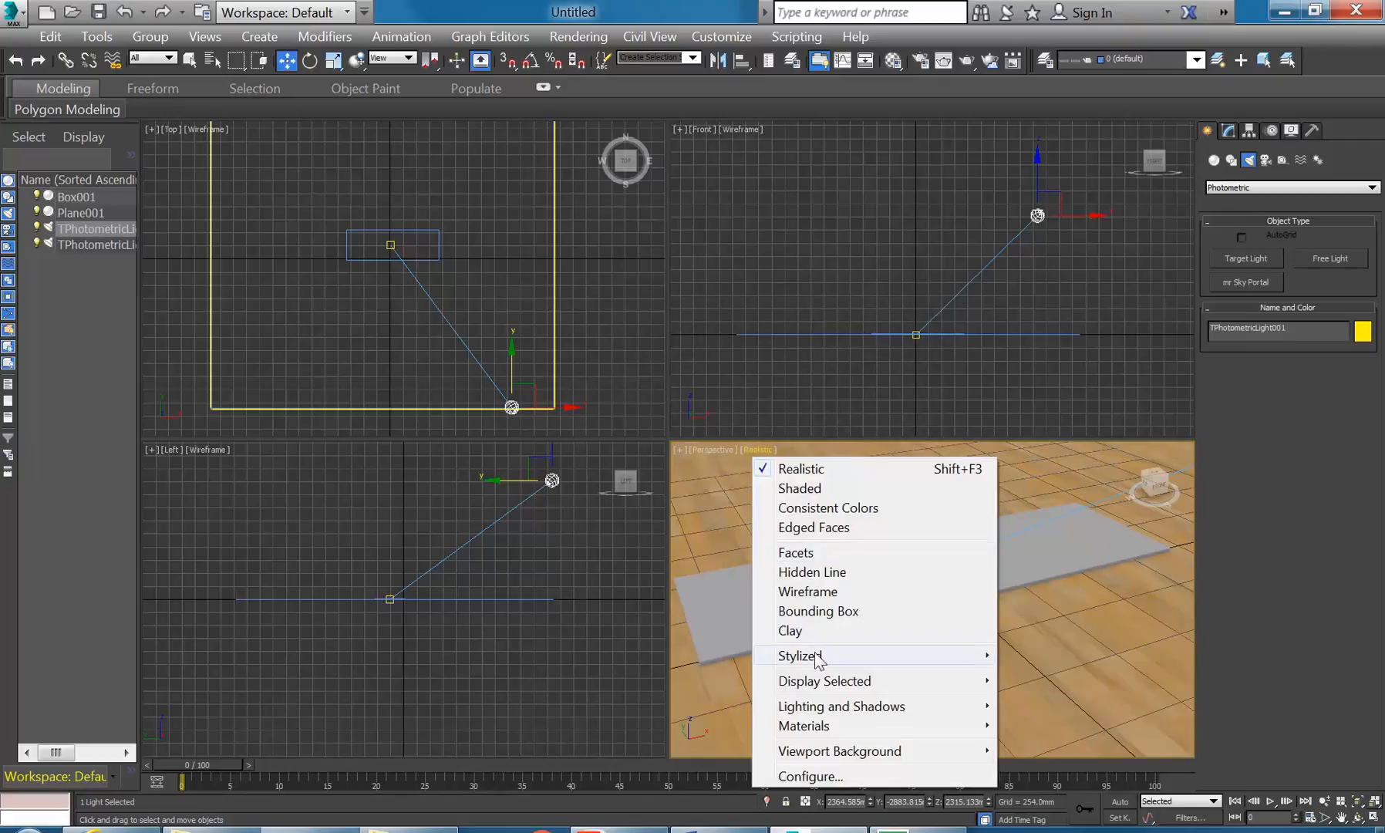
mouse_move(833, 708)
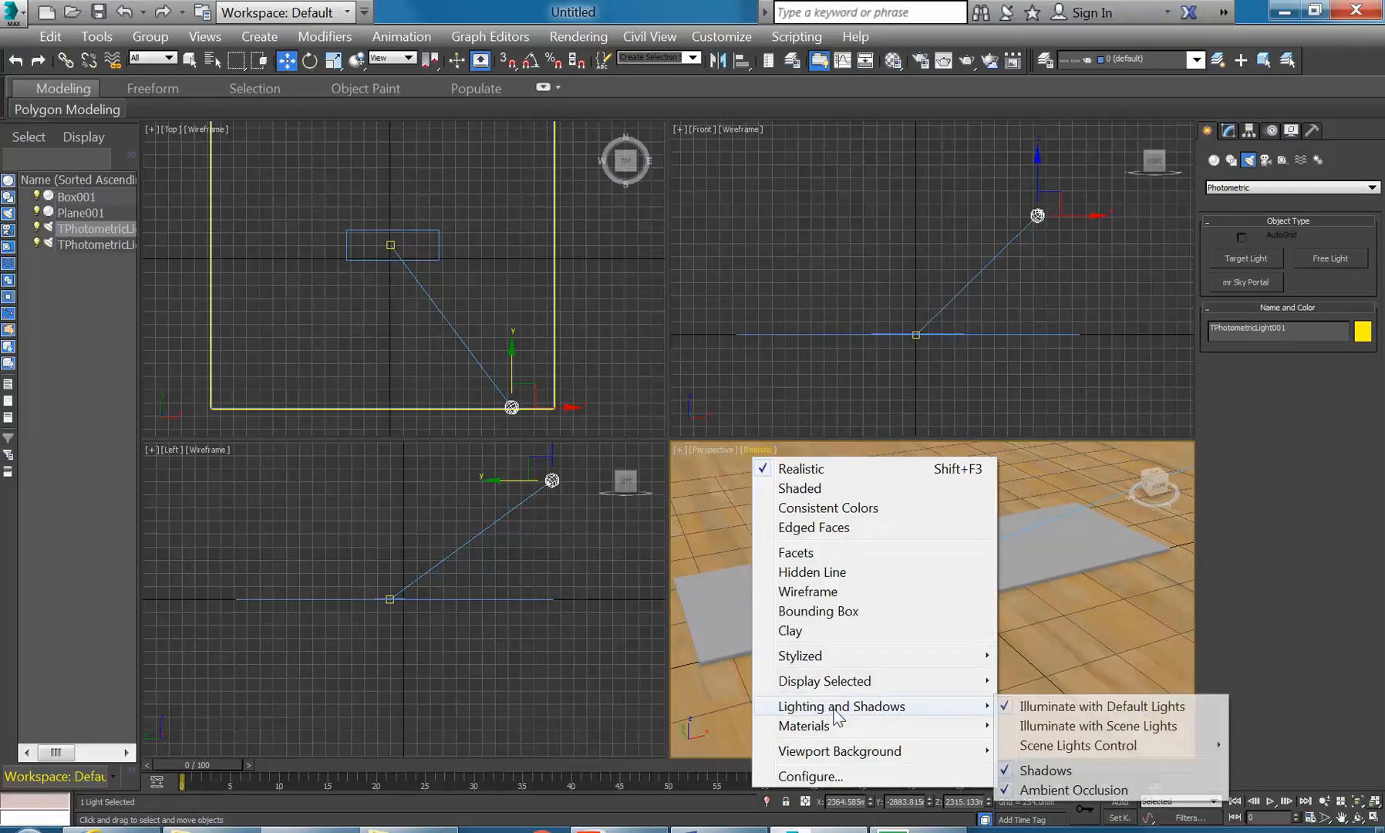
left_click(1093, 728)
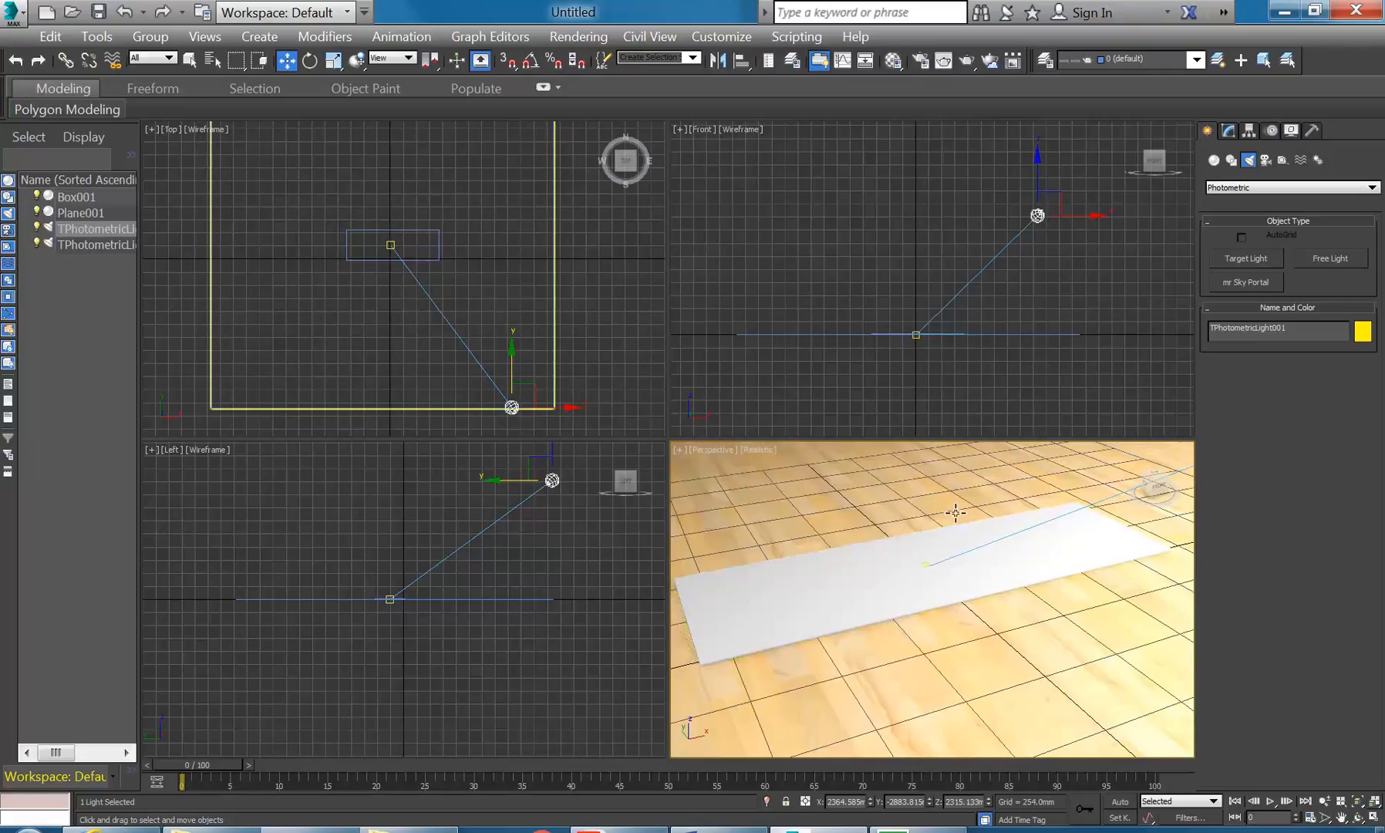
- Try the 50W Halogen, 80W Halogen and 4ft Cove Fluorescent (web) light templates
left_click(1228, 133)
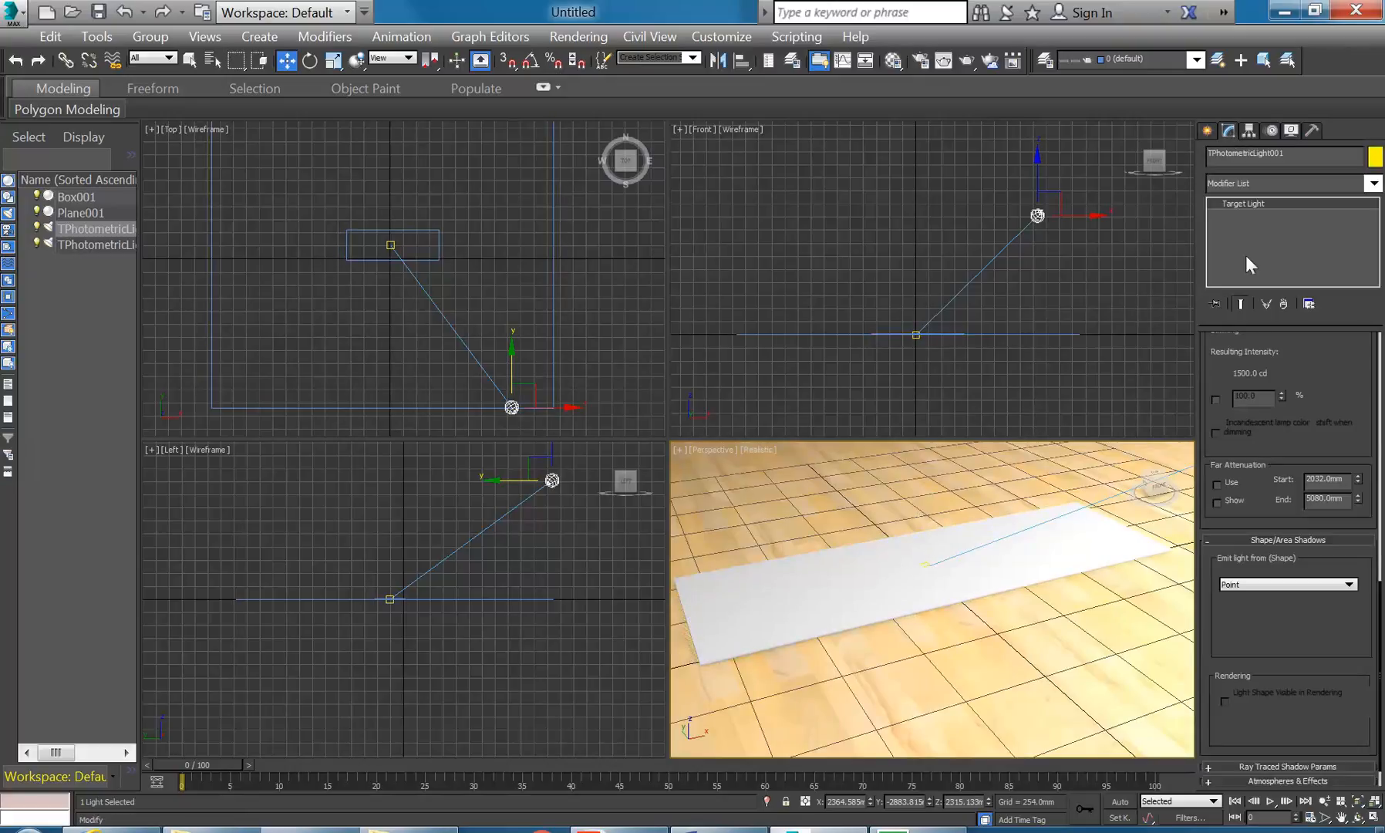
scroll(1212, 740, "up", 1)
scroll(1223, 462, "up", 5)
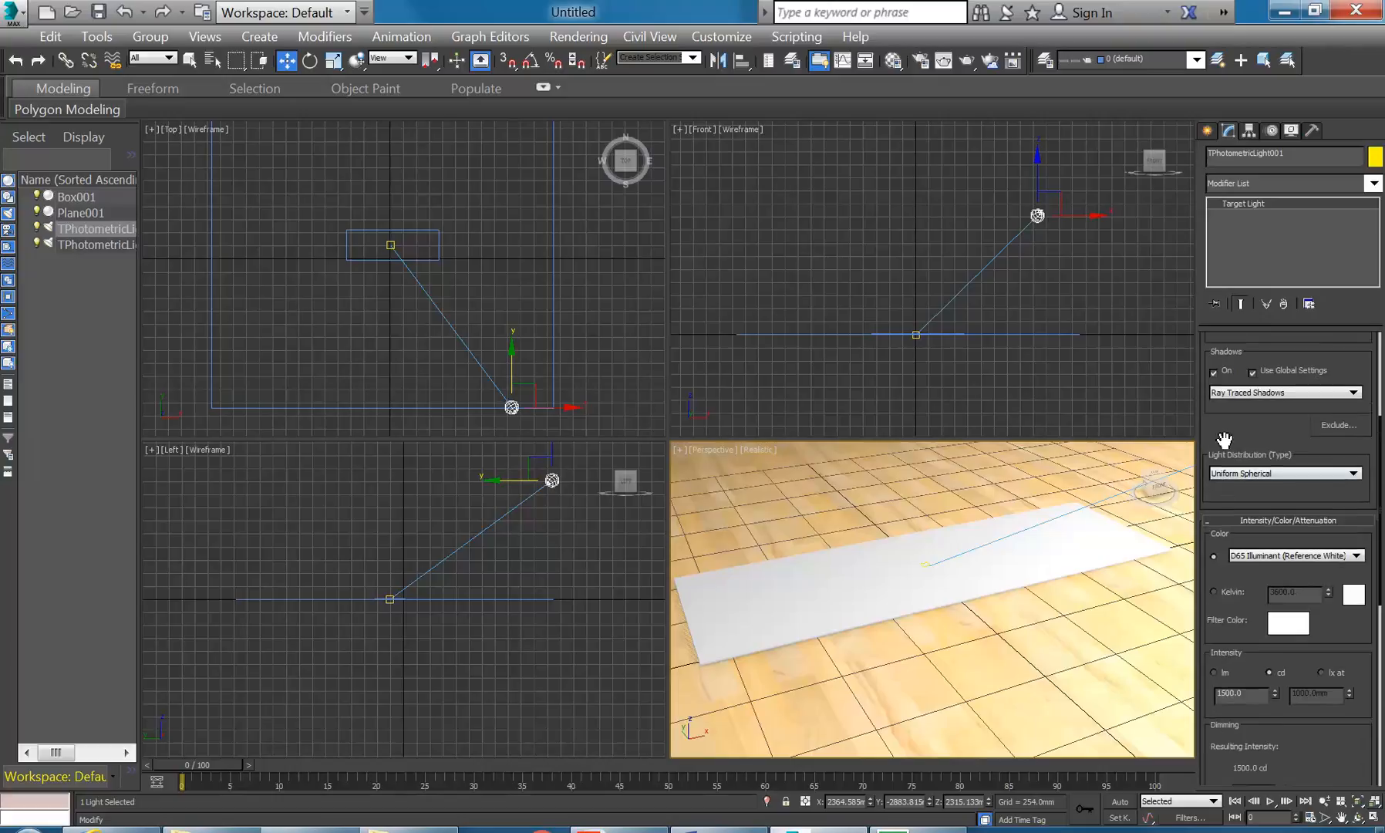
left_click_drag(1224, 540, 1225, 532)
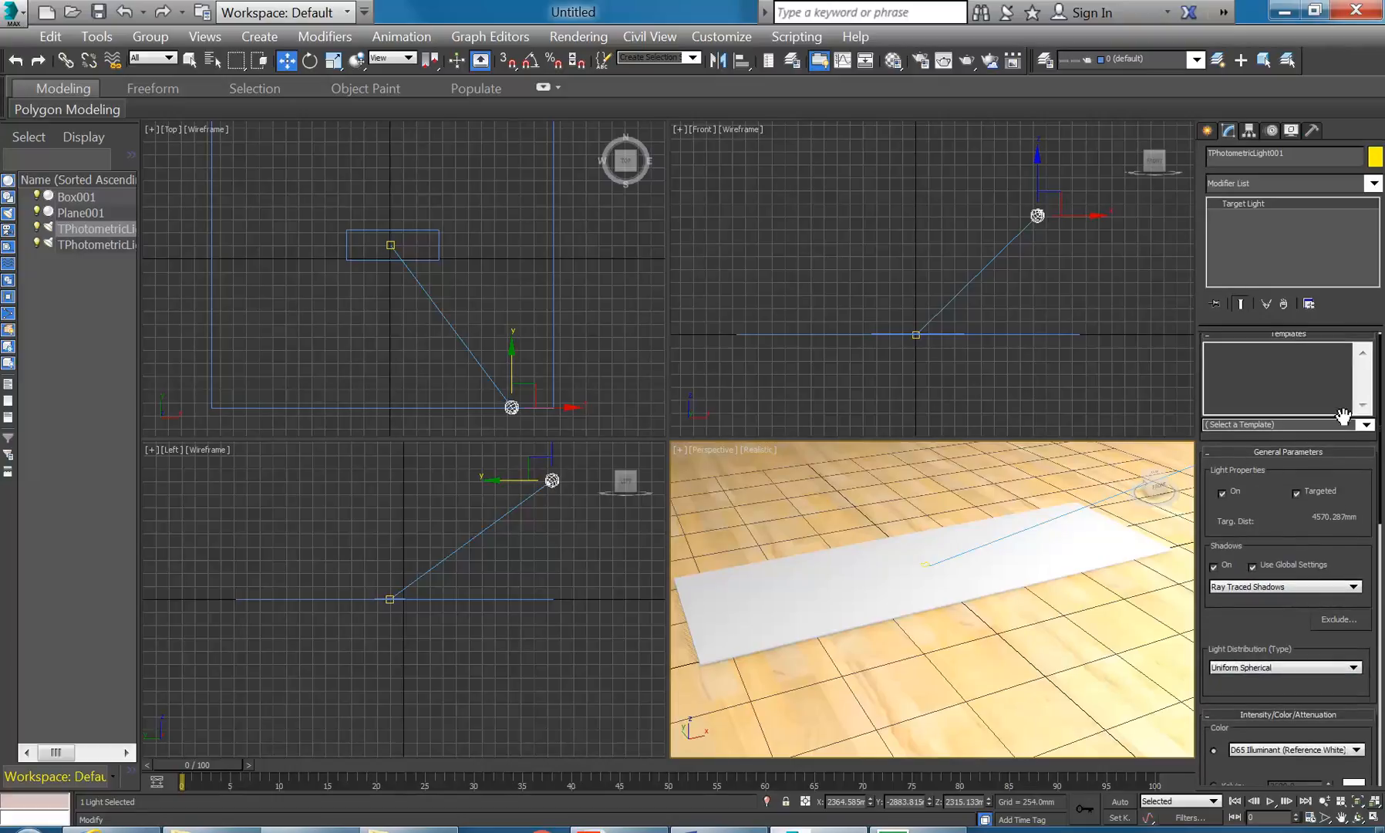
left_click(1364, 425)
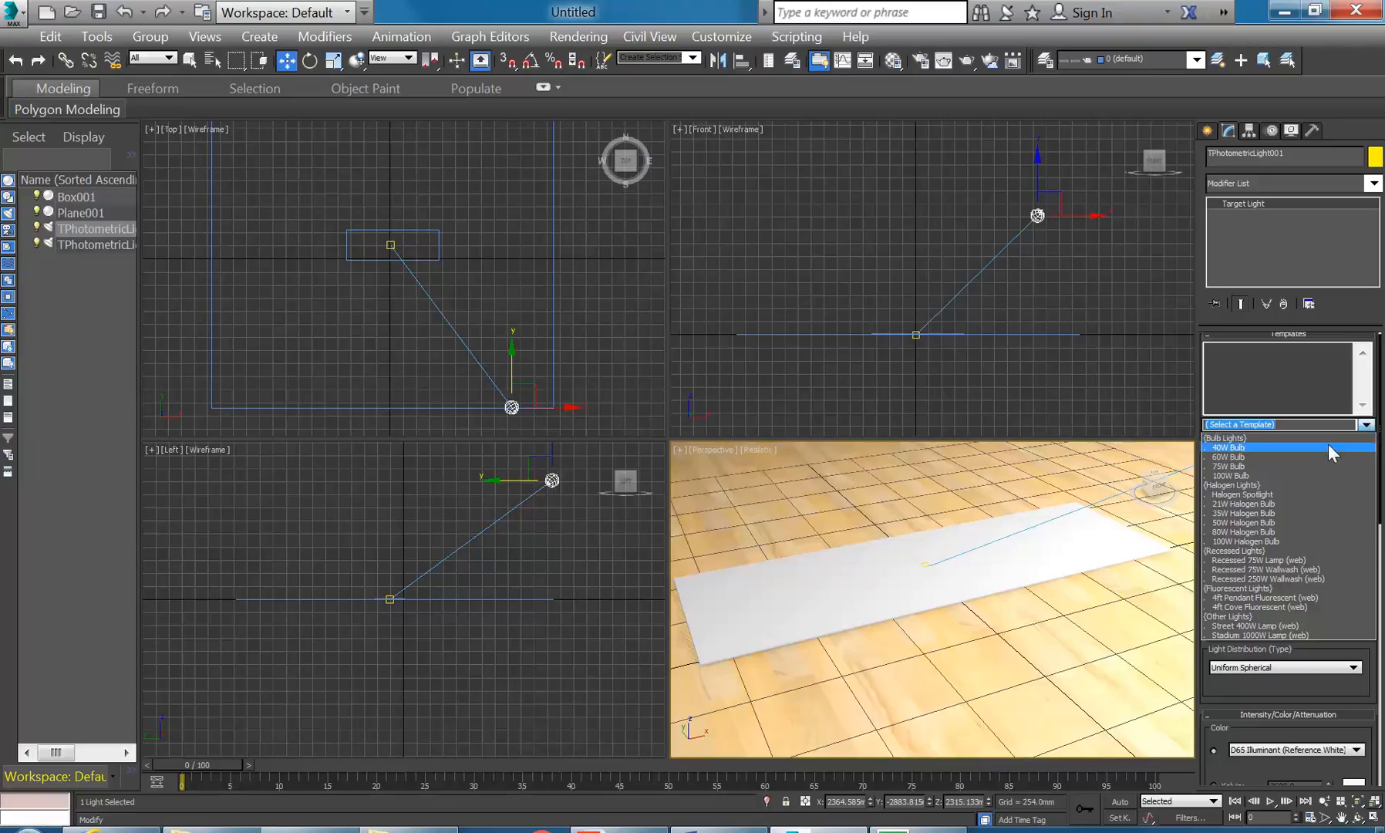
left_click(1260, 525)
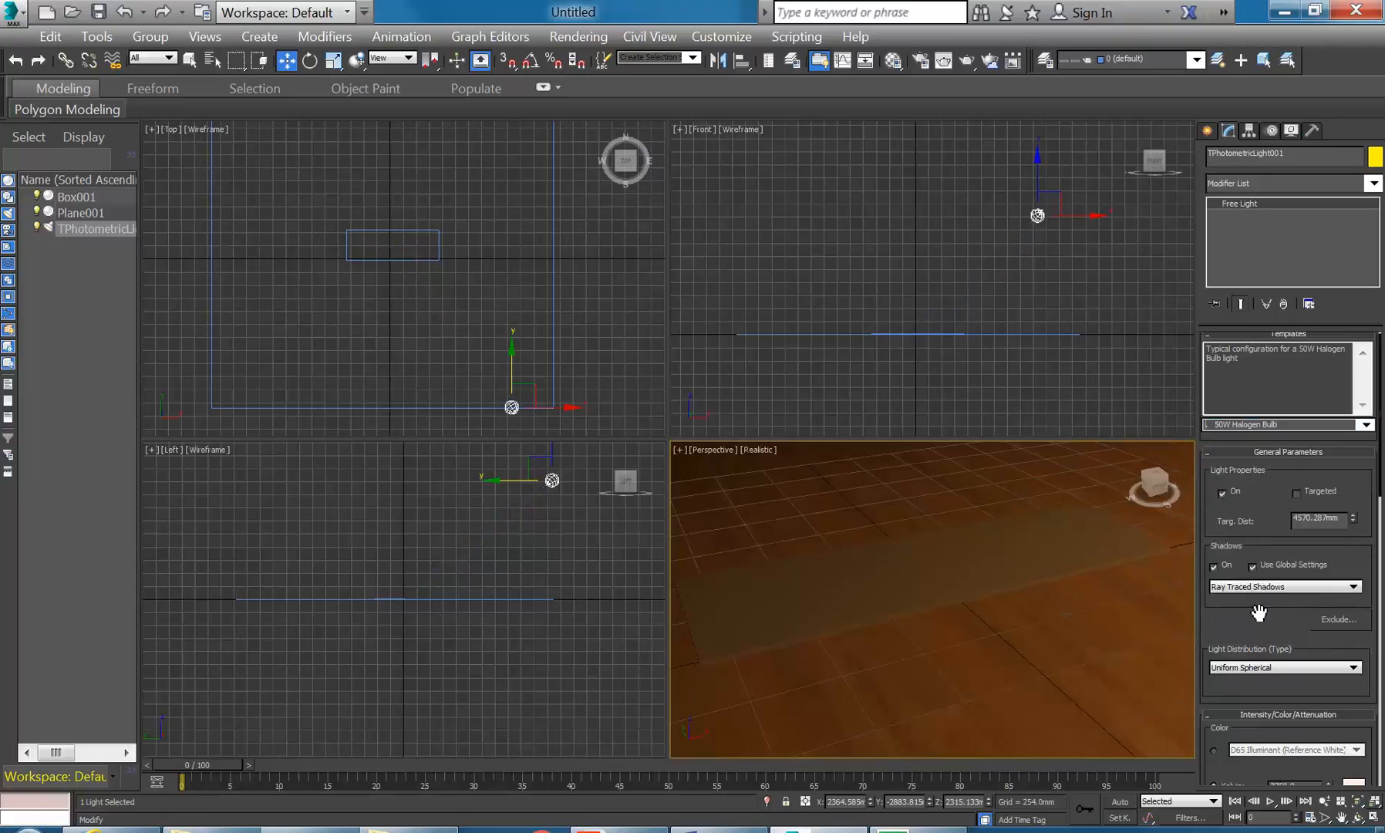
left_click(1364, 424)
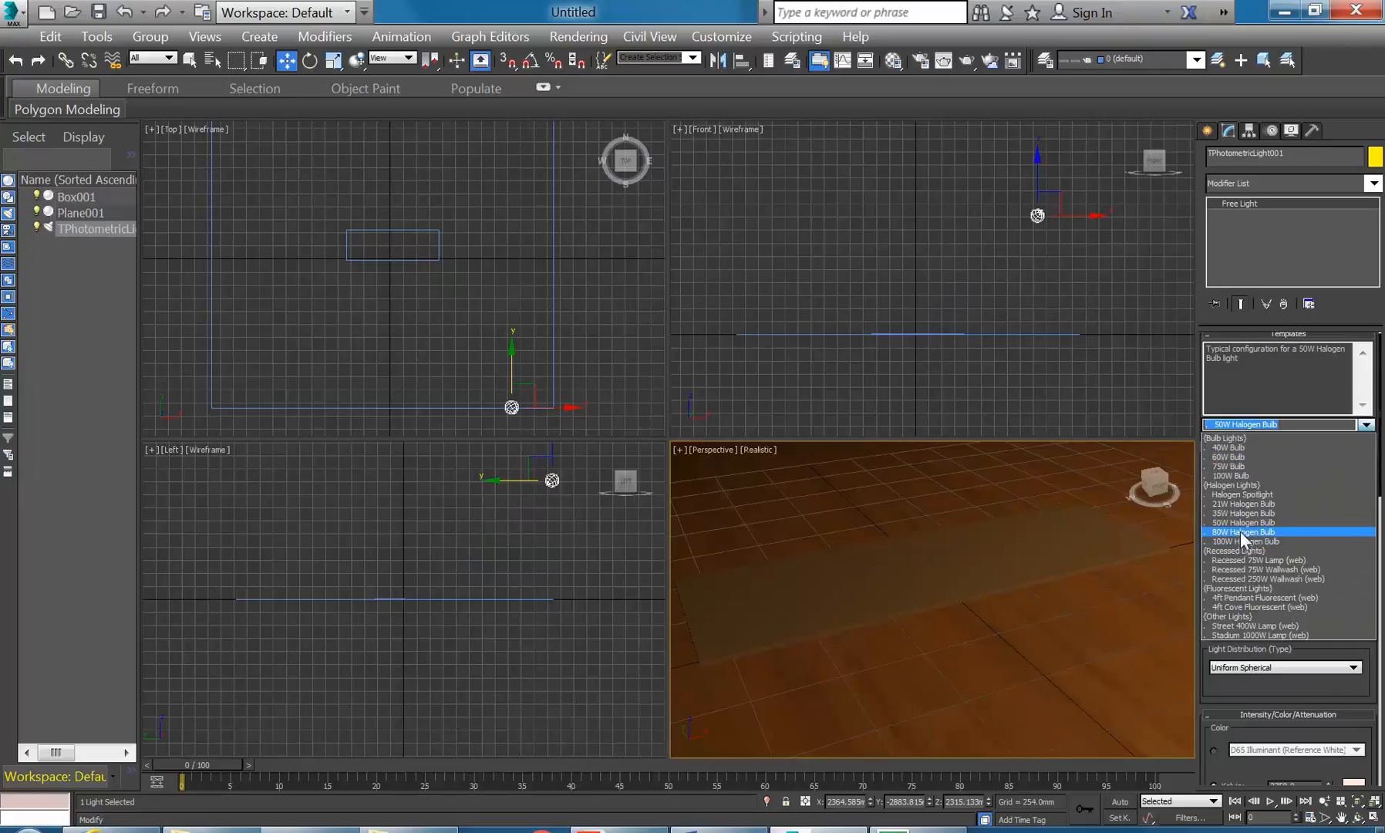
left_click(1240, 532)
left_click(1365, 424)
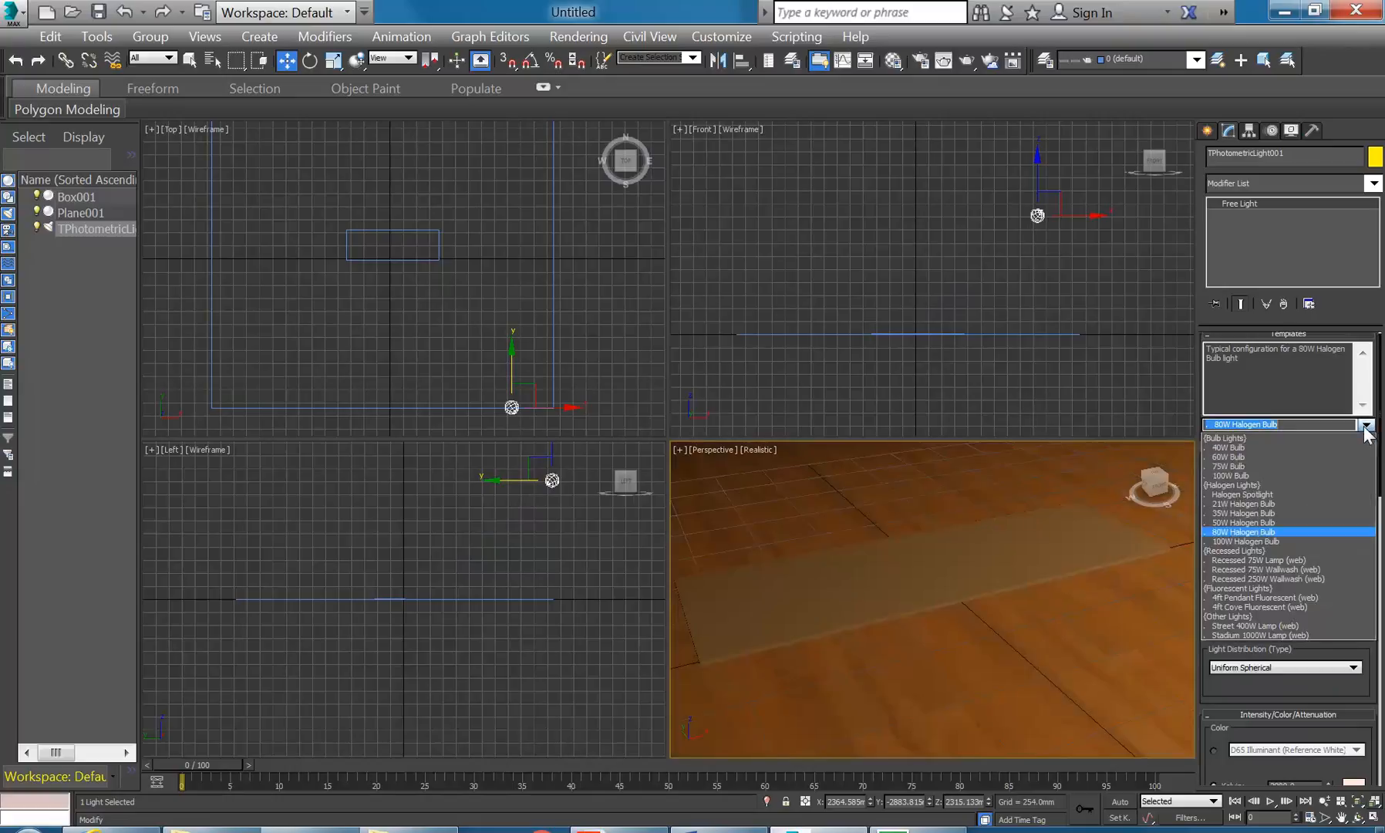
left_click(1261, 606)
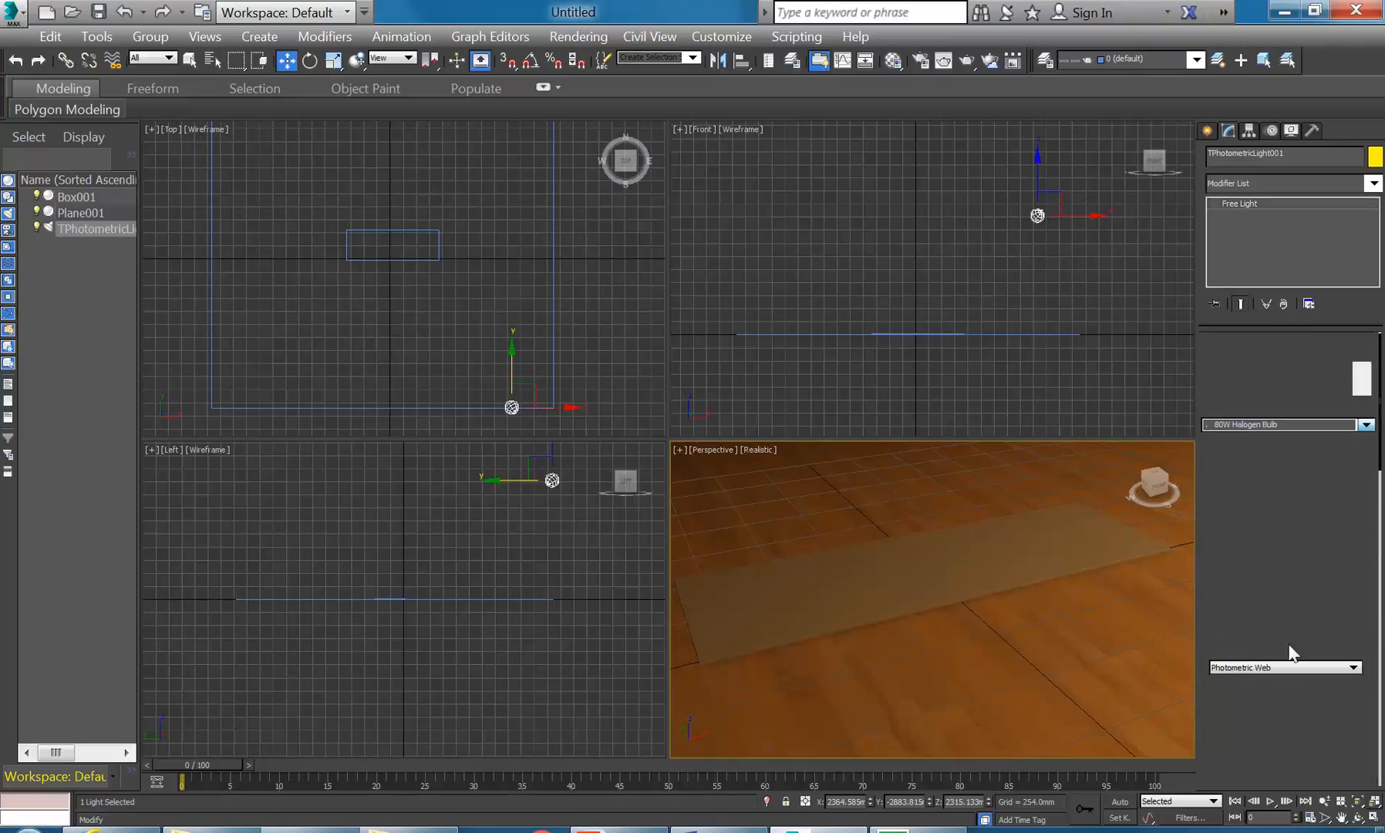
- Settle on the 4ft Pendant Fluorescent (web) template and test-render the perspective view
left_click(1365, 424)
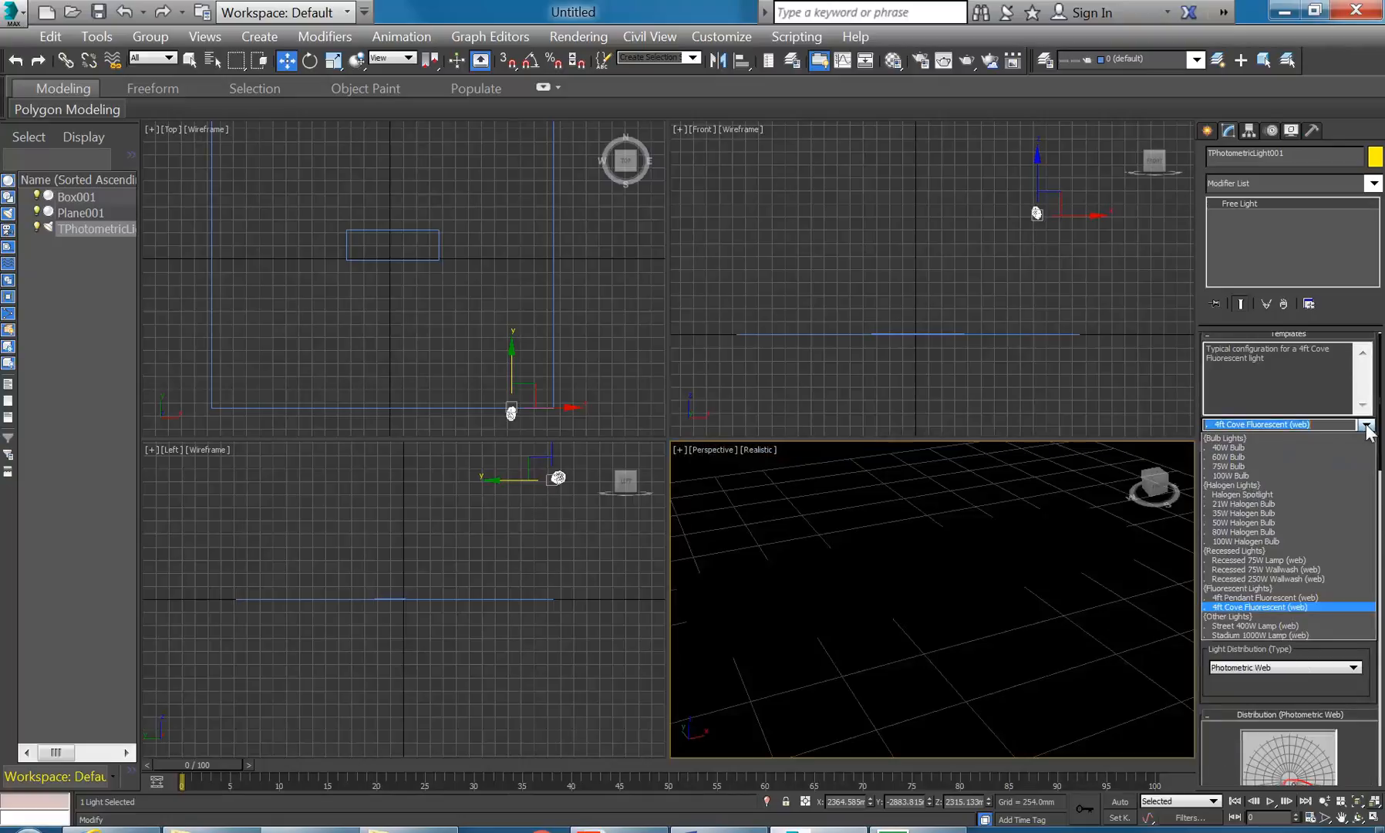
left_click(1248, 597)
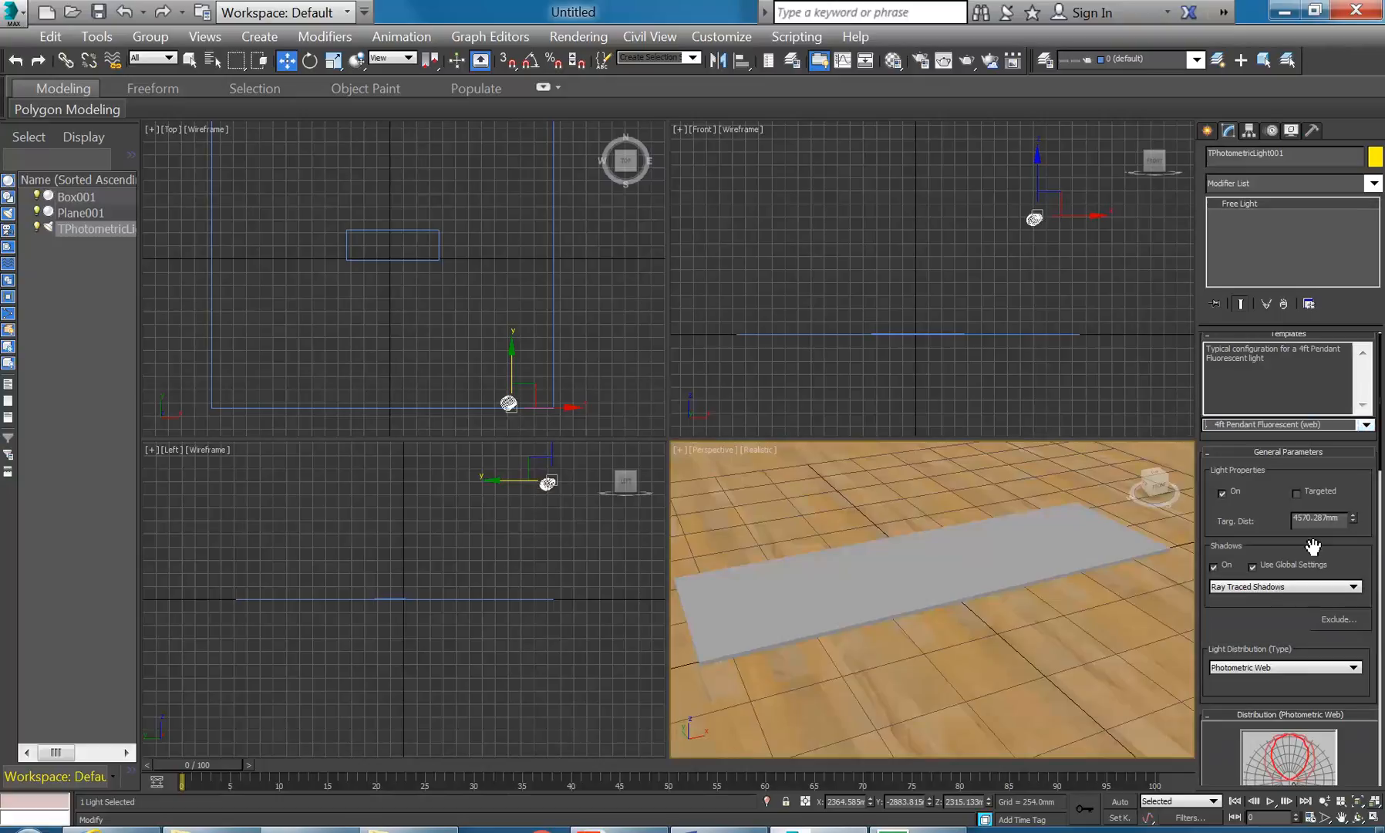
left_click(1365, 424)
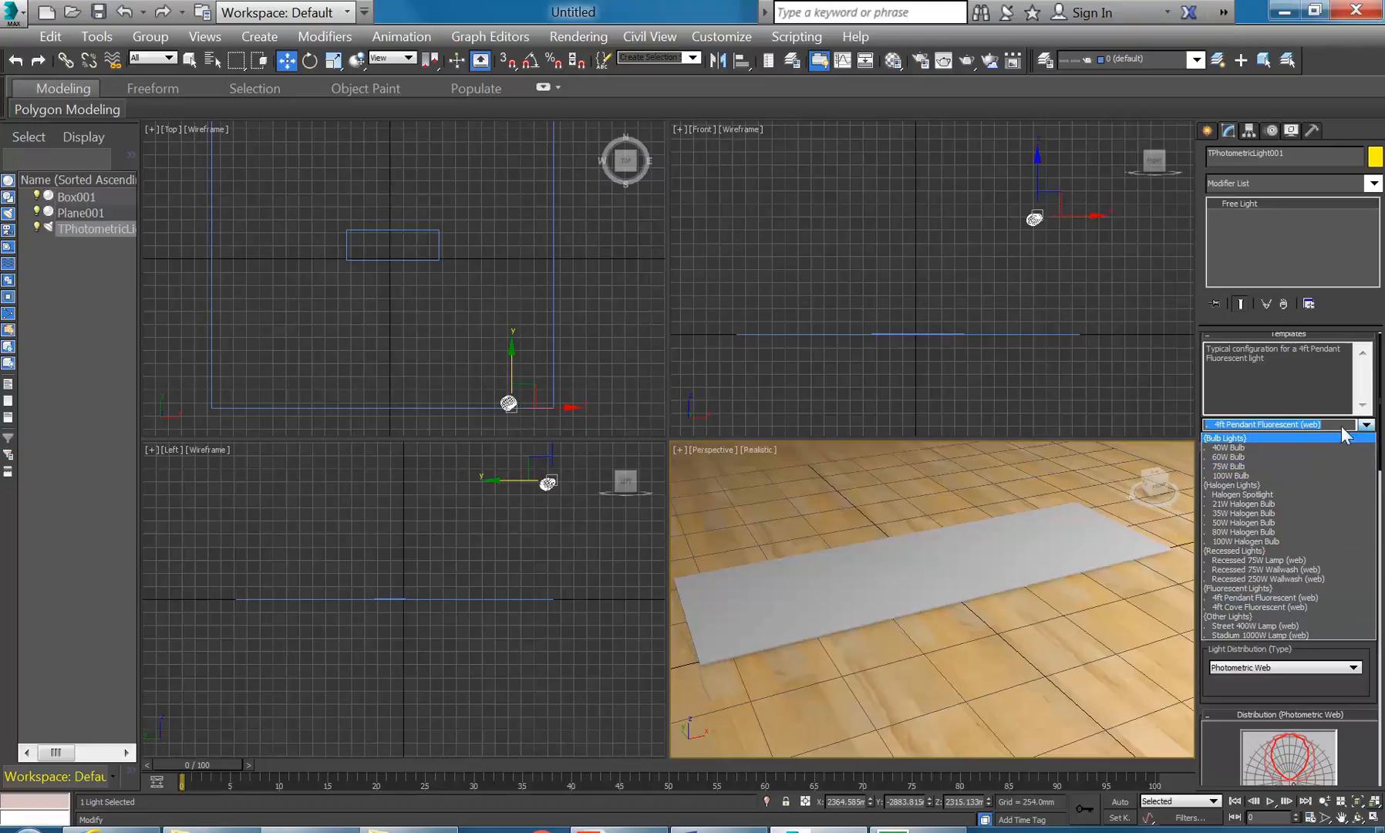
left_click(1366, 425)
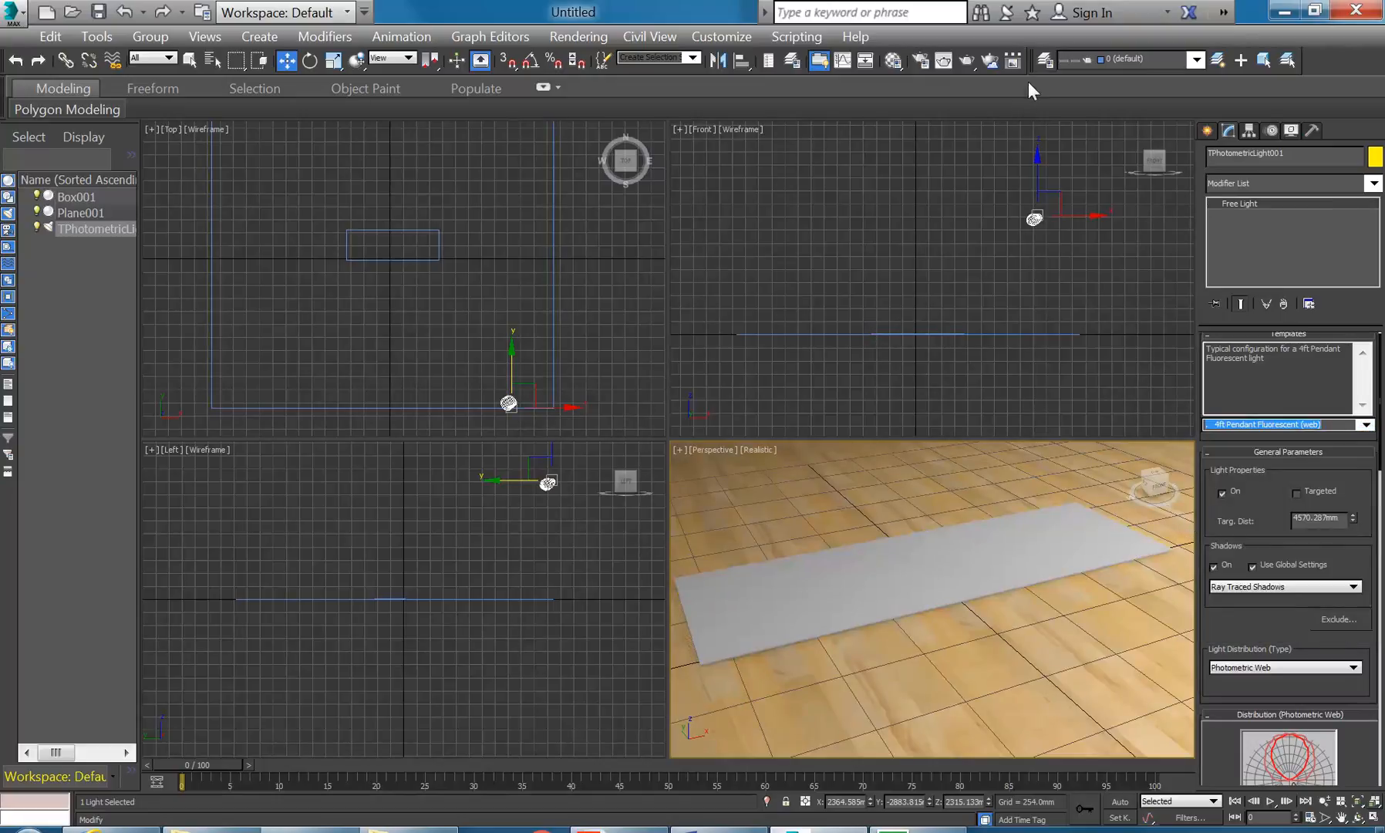
left_click(965, 66)
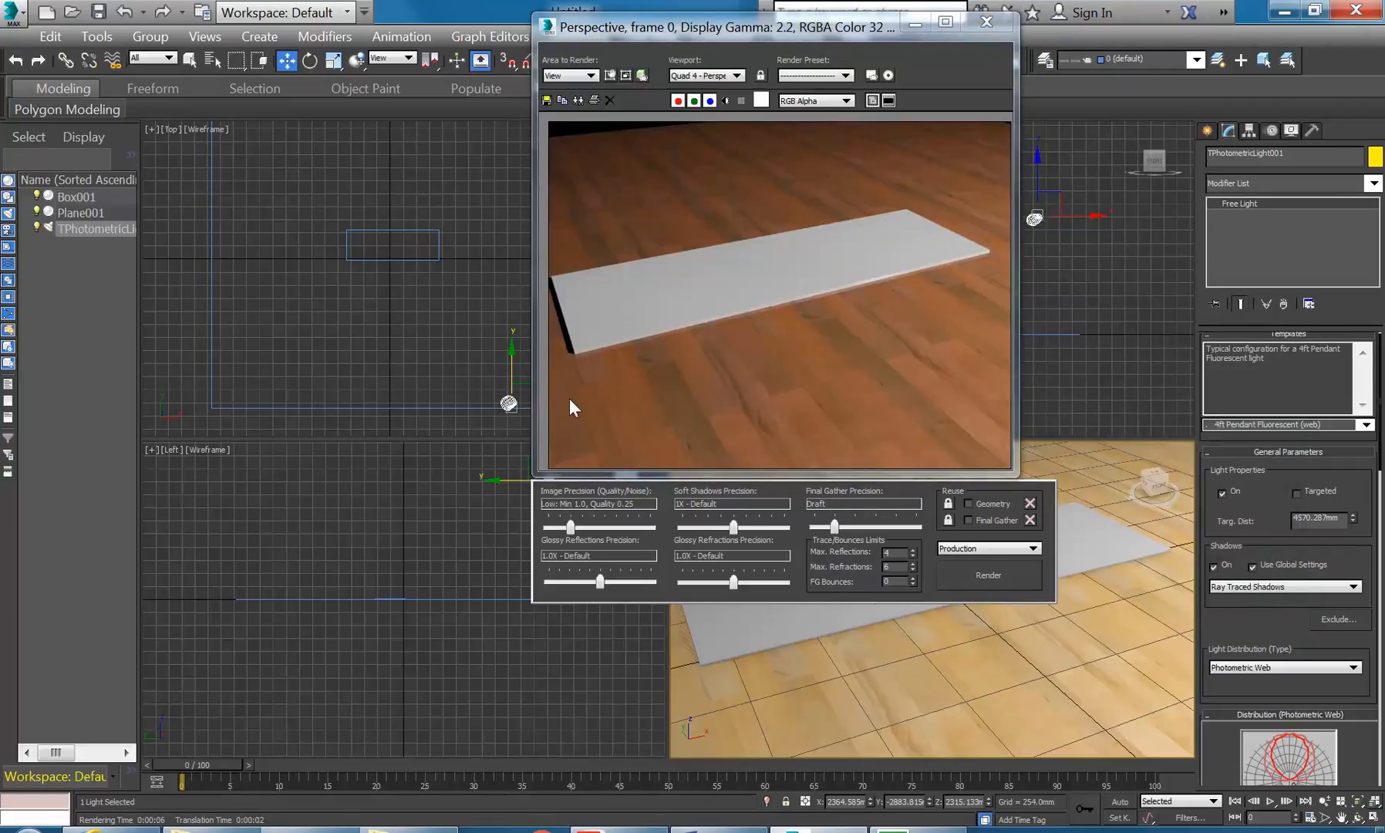
- Move the light up and left in the Top view and re-render the perspective view
left_click(987, 23)
left_click_drag(531, 396, 488, 339)
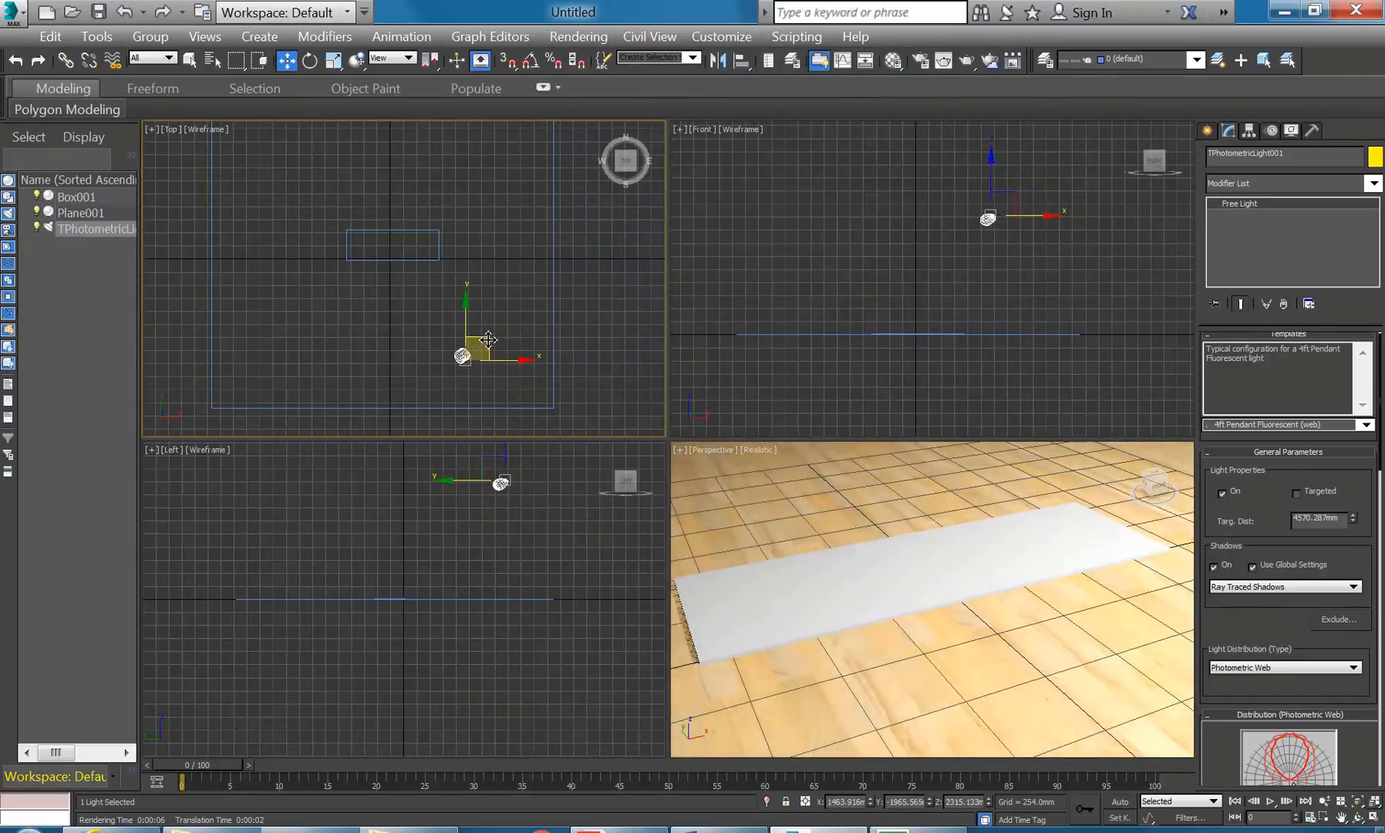
right_click(833, 543)
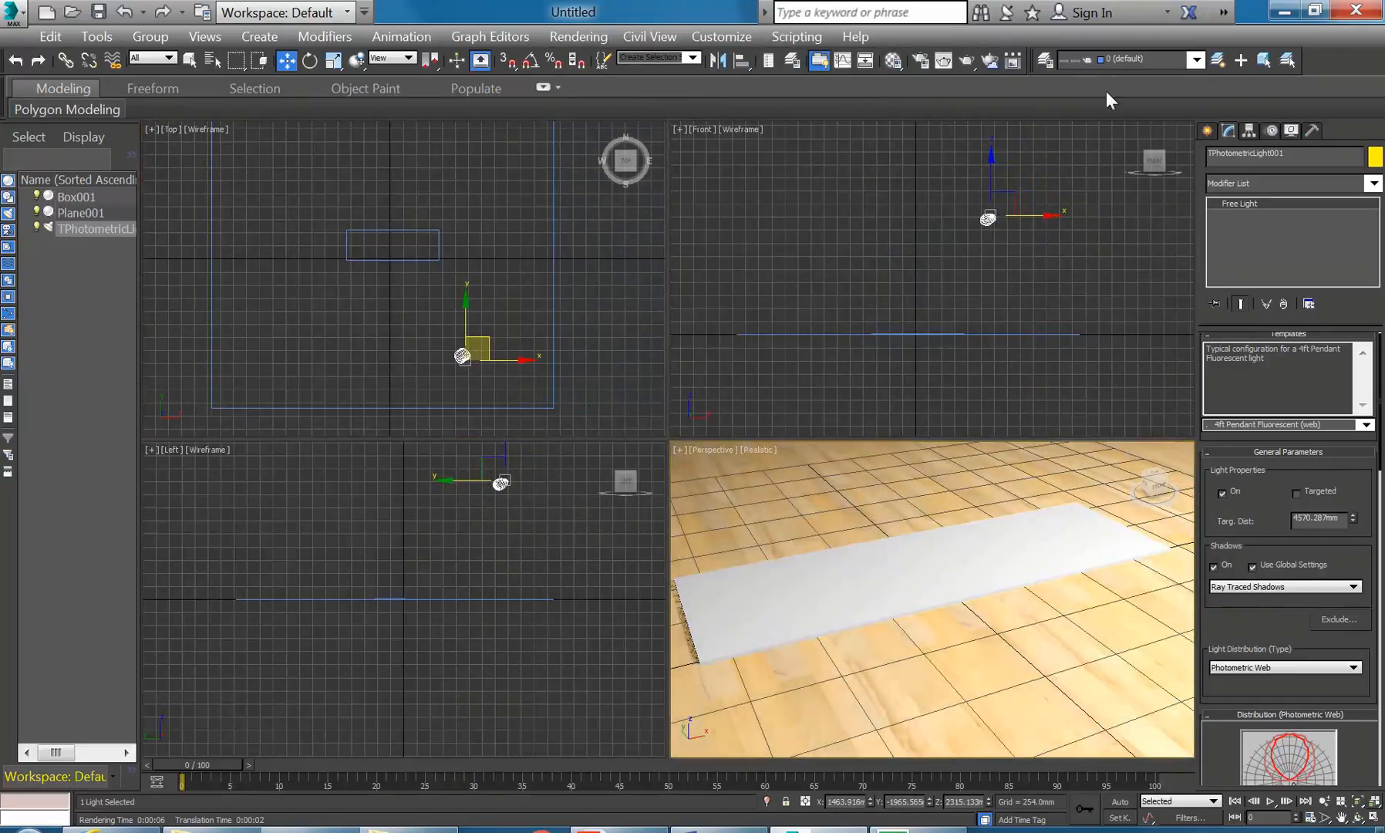
left_click(989, 60)
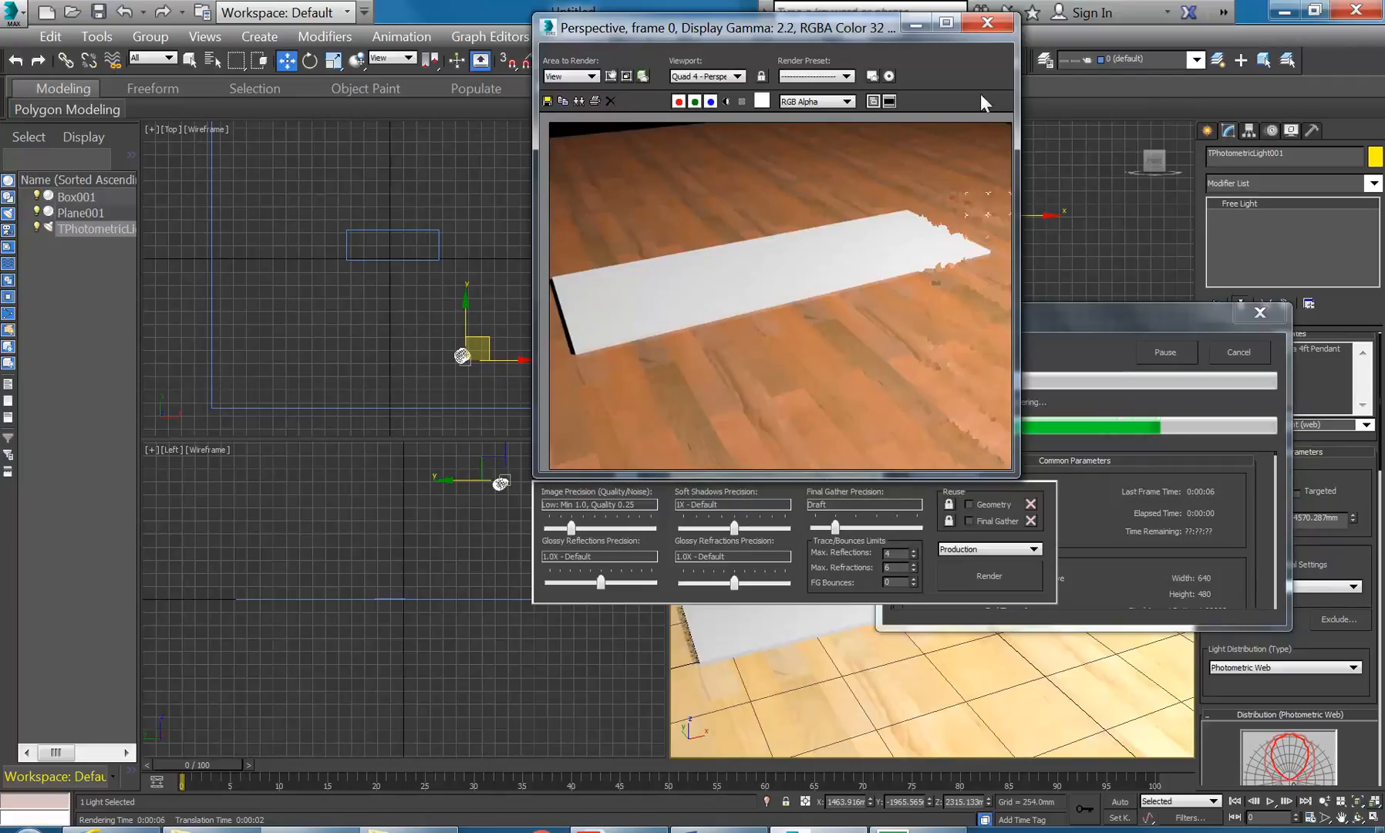
- Shift Box001 slightly within the room and render the perspective view again
left_click(368, 276)
left_click(377, 255)
mouse_move(404, 225)
left_mouse_down()
mouse_move(405, 269)
mouse_move(402, 240)
left_mouse_up()
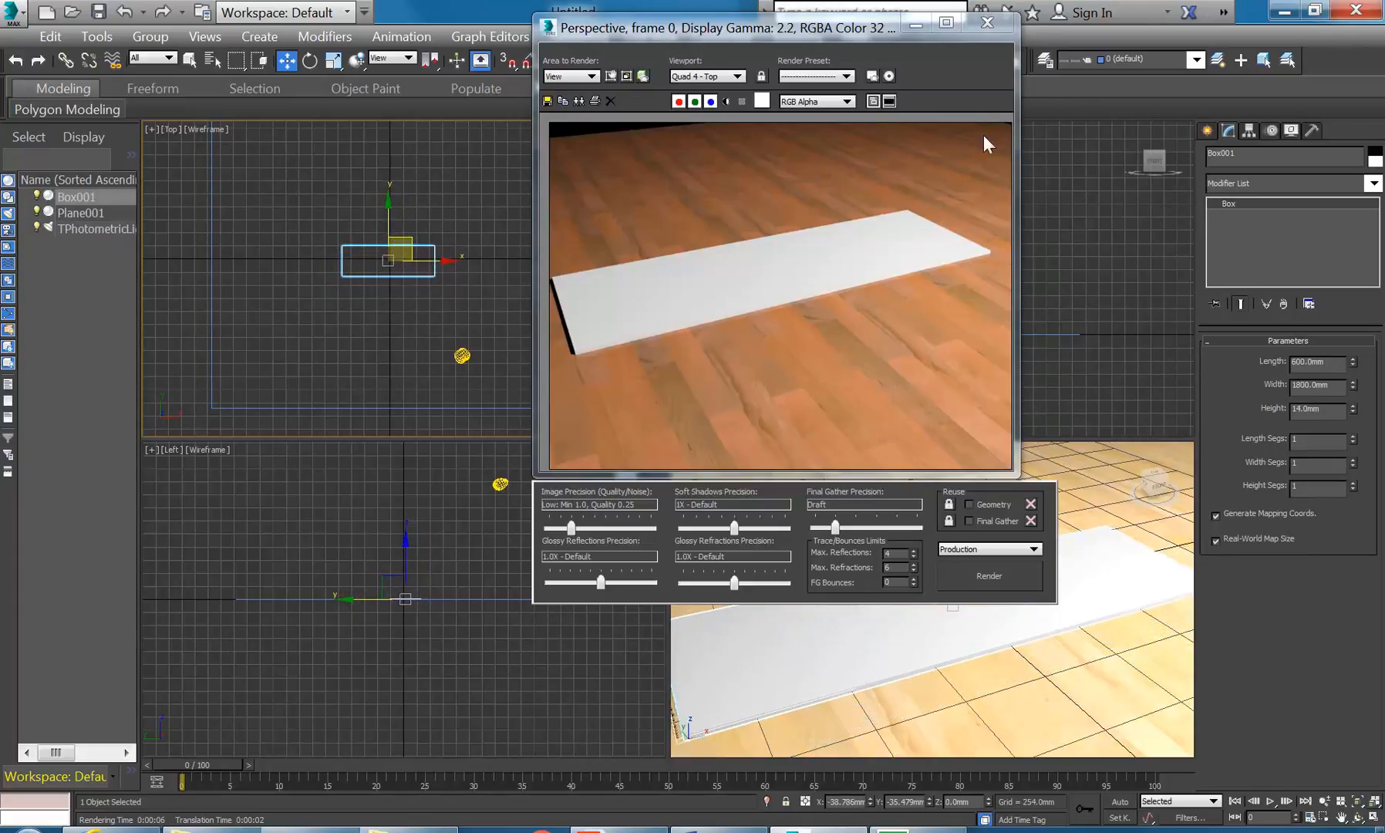
left_click_drag(887, 30, 719, 43)
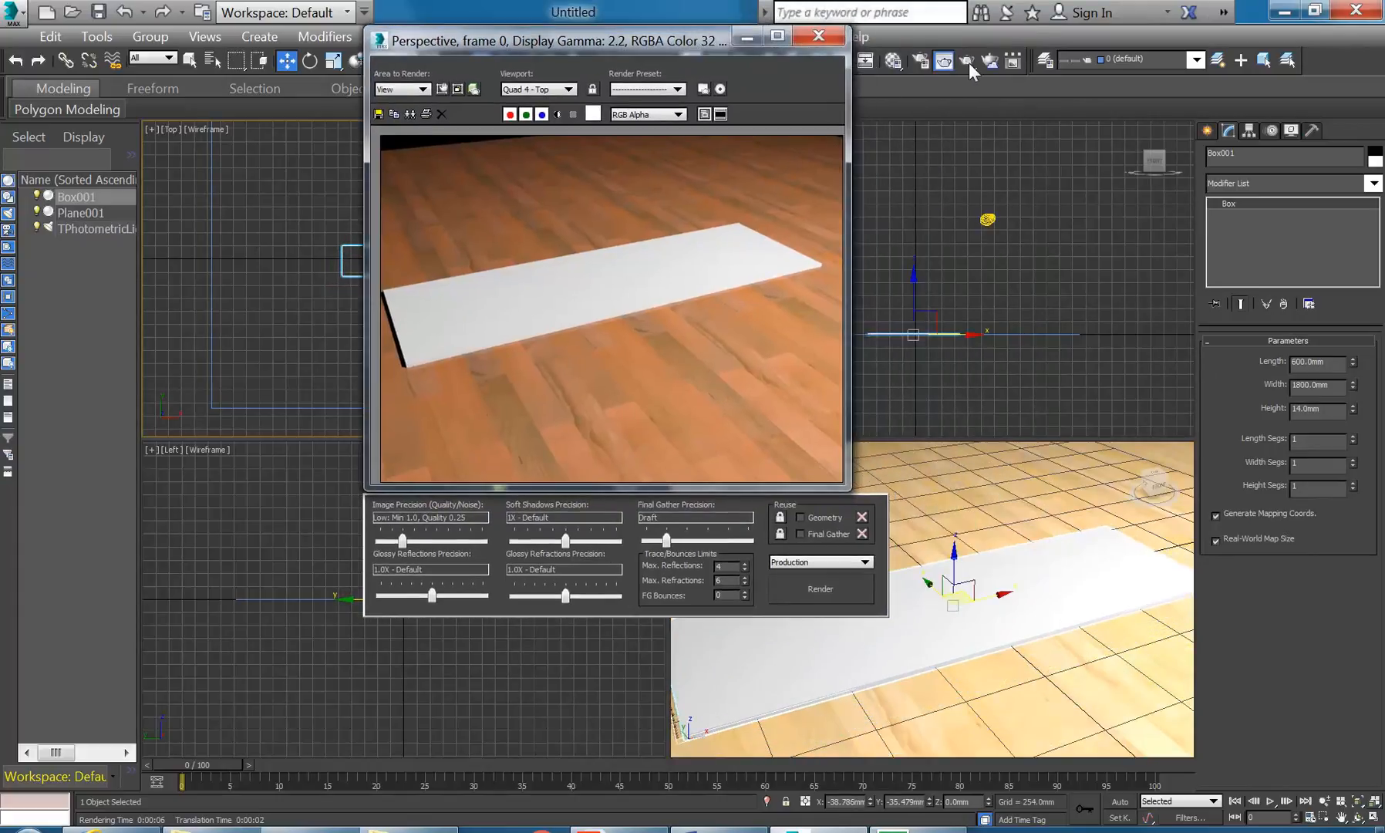
left_click(944, 60)
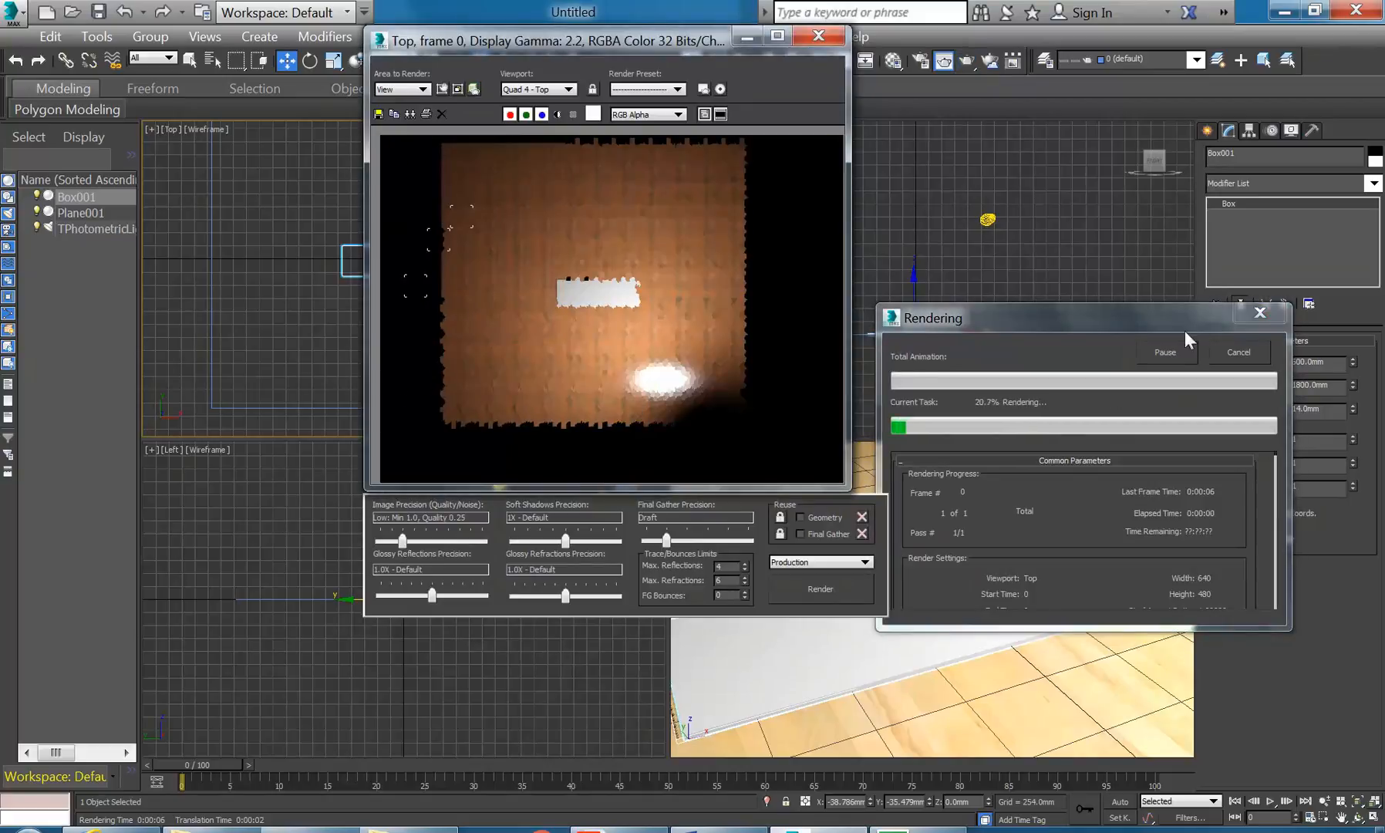
left_click(1239, 352)
left_click(959, 700)
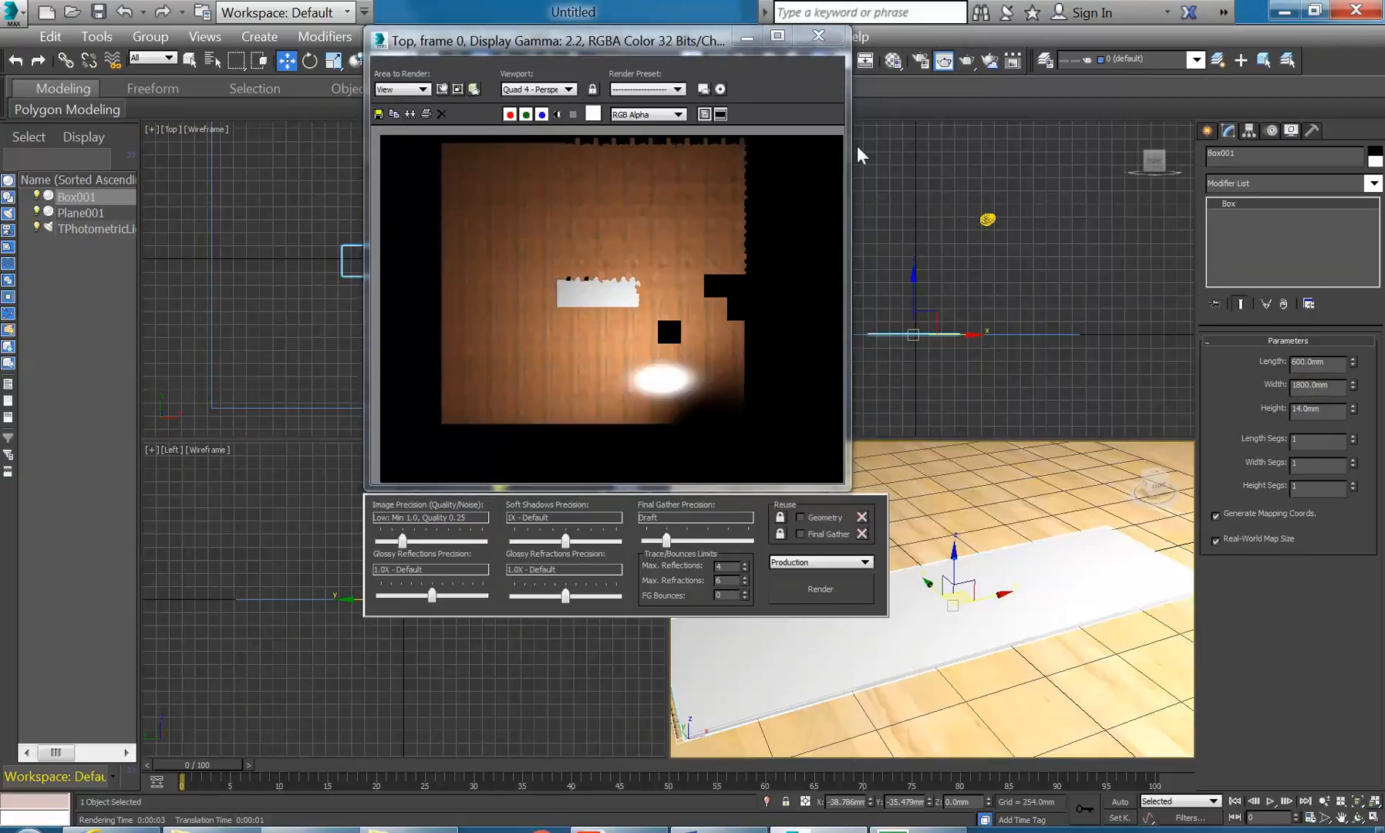
left_click(991, 62)
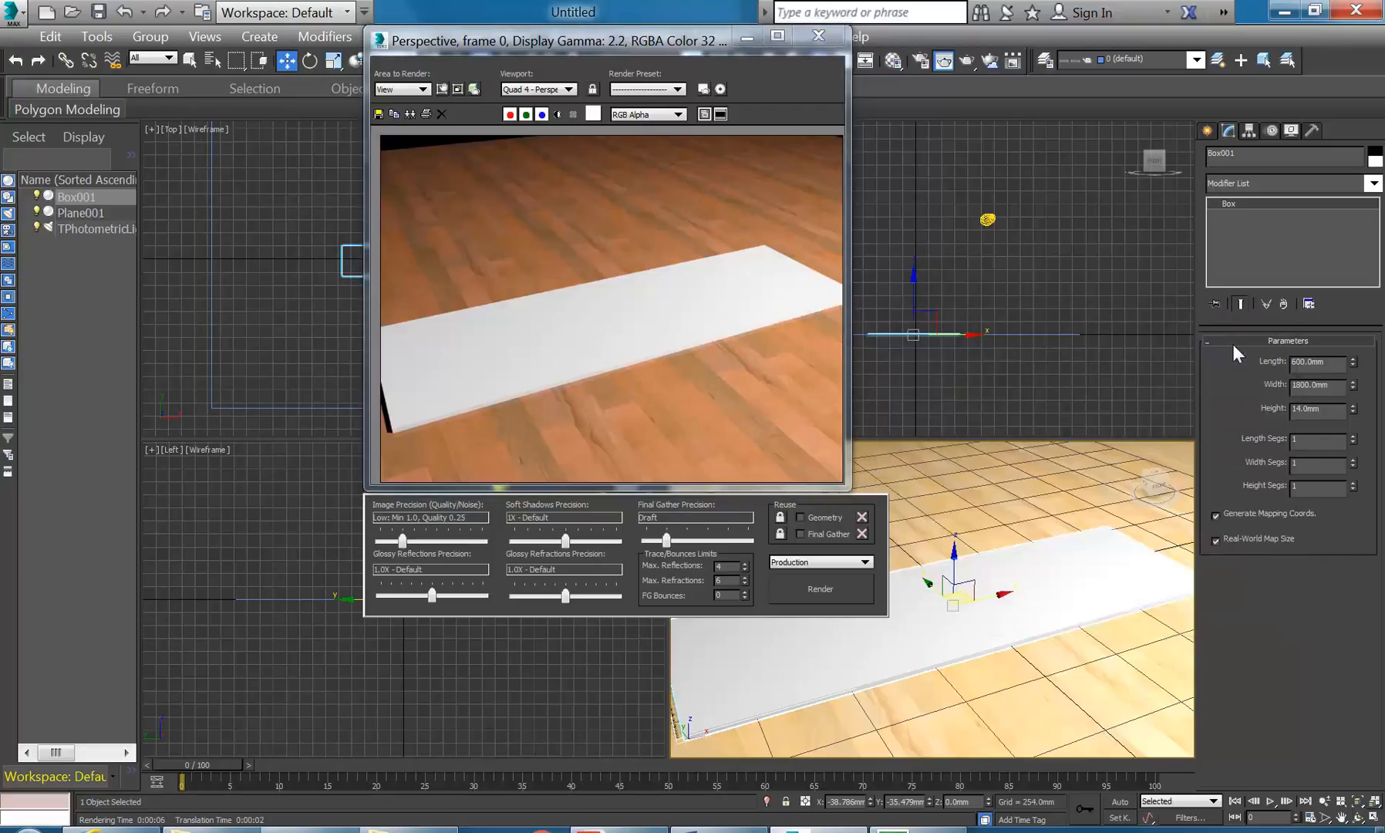
middle_click_drag(346, 257, 346, 295)
- Draw thin wall boxes Box002 along the room's top edge and Box003 along its right edge
left_click(193, 220)
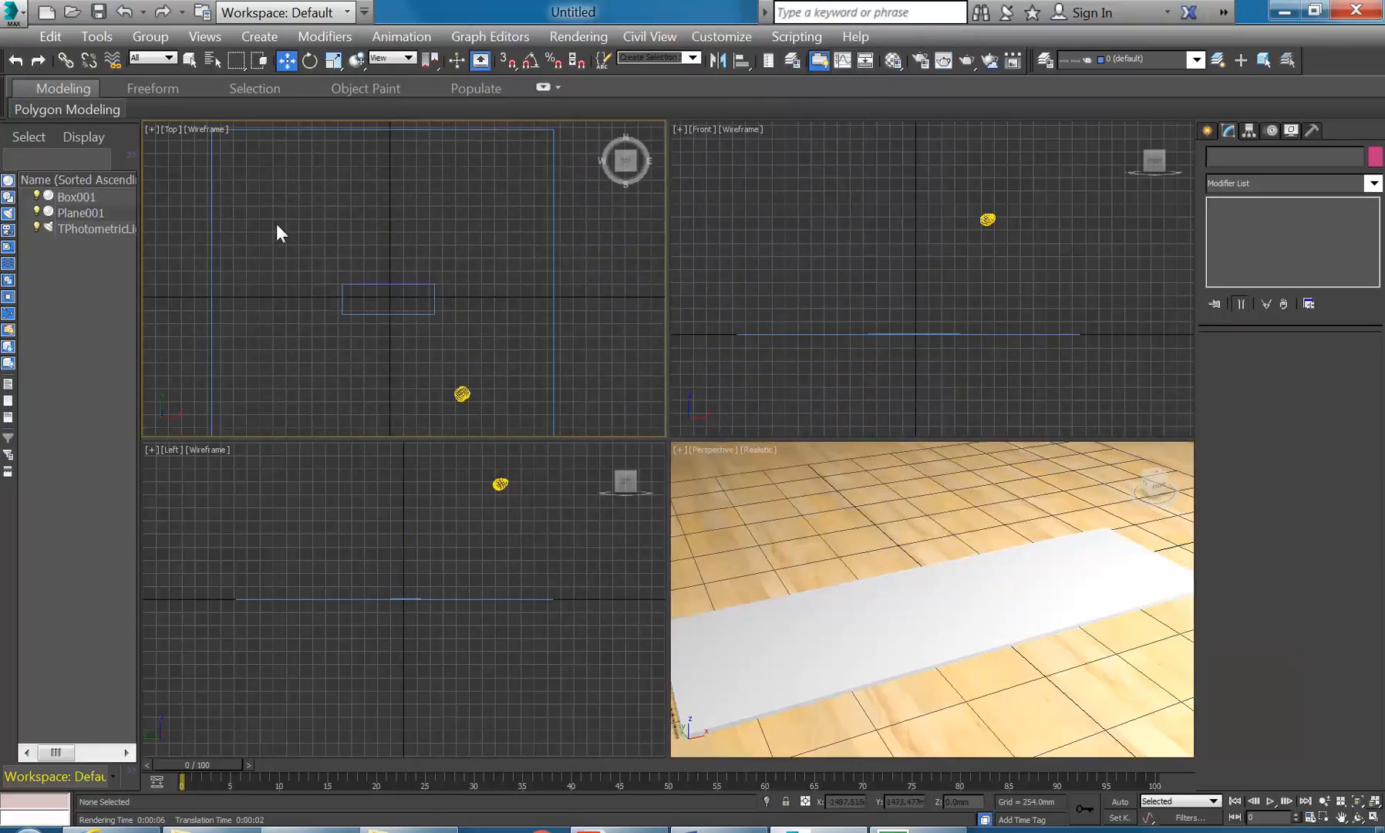
left_click(1208, 131)
left_click(1213, 159)
left_click(1243, 258)
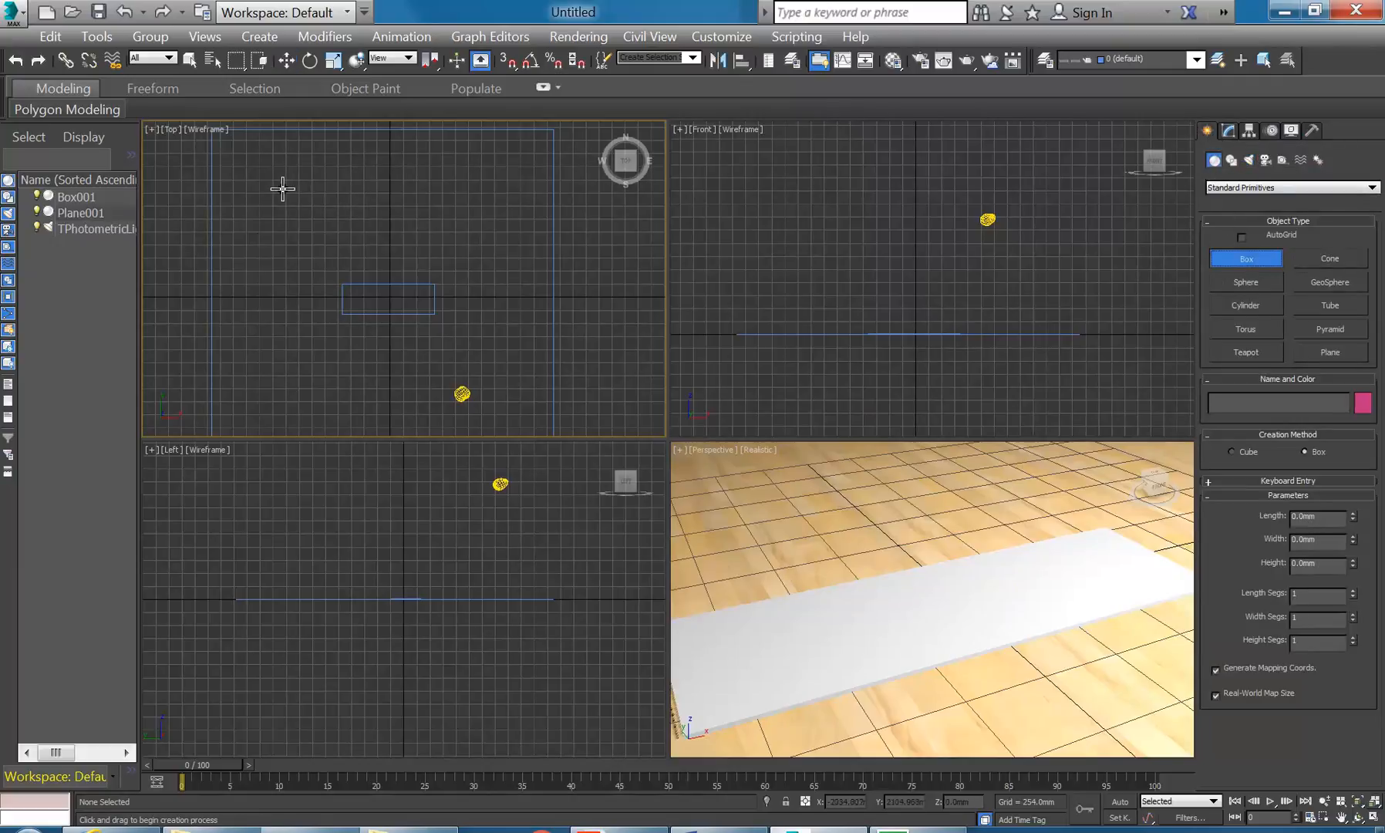
left_click_drag(245, 183, 533, 195)
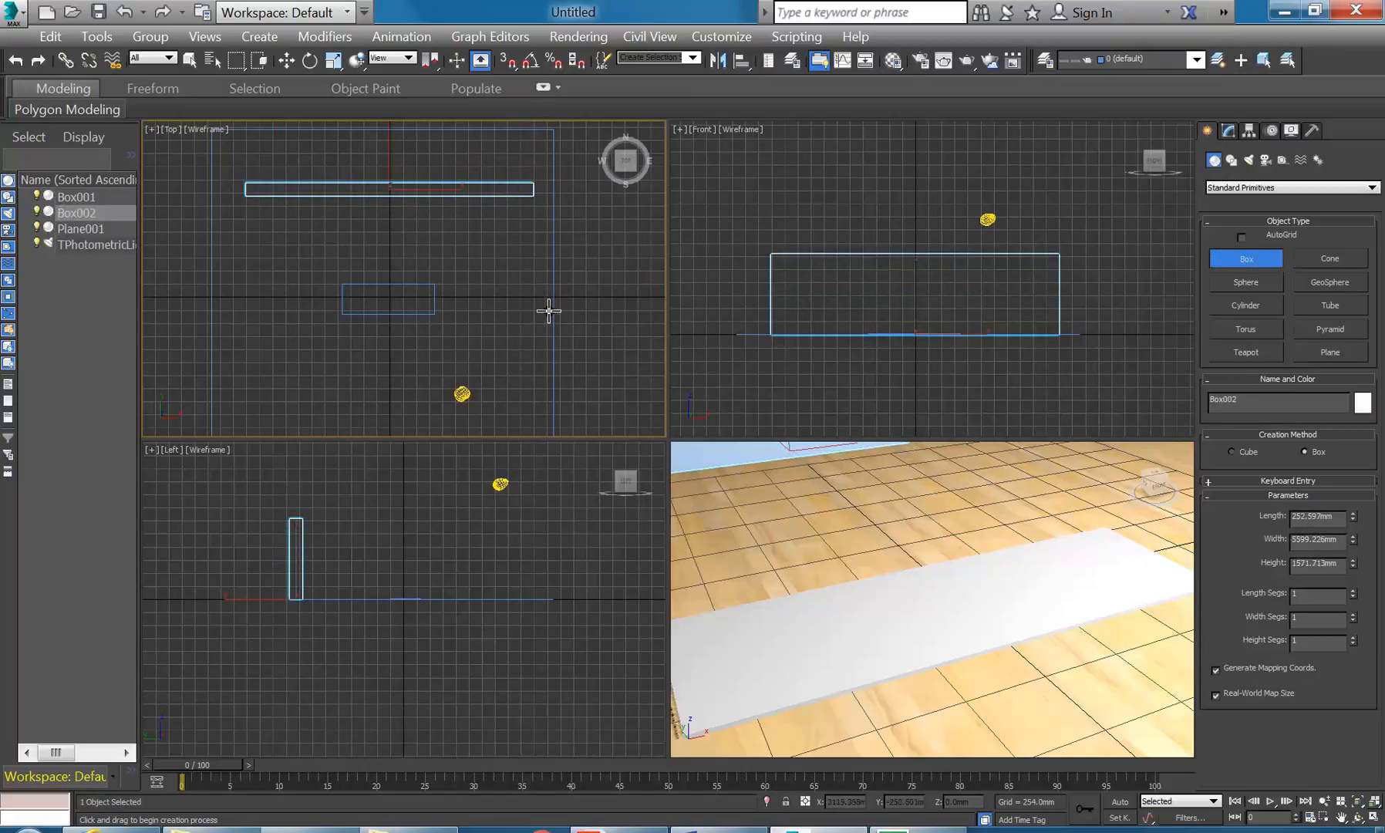
left_click(512, 175)
left_click_drag(512, 175, 529, 373)
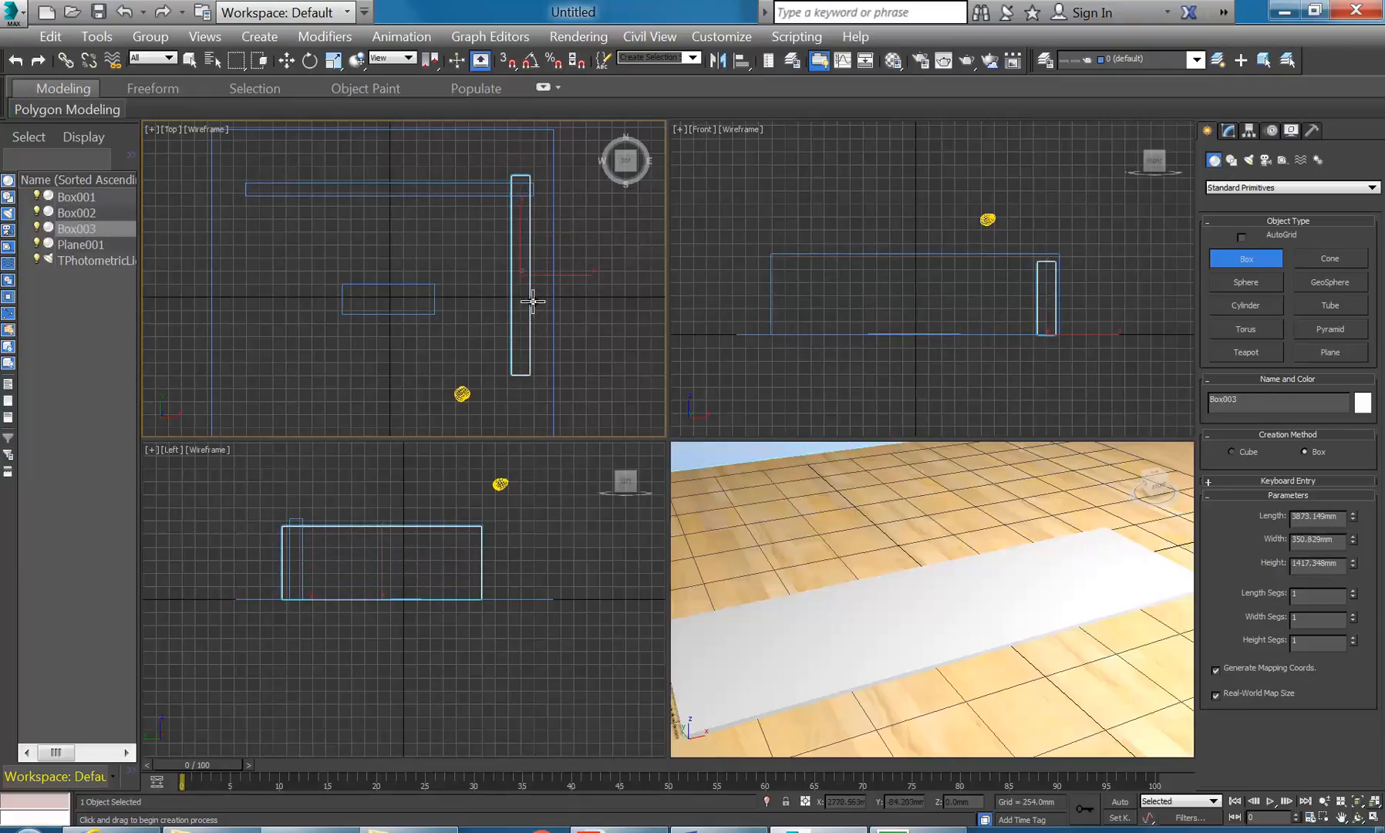
left_click(532, 221)
- Raise Box002's height to 2907.669 mm in the Modify panel
left_click(851, 217)
right_click(797, 244)
left_click(818, 255)
key("w")
left_click(1229, 129)
left_click_drag(1353, 409, 1351, 358)
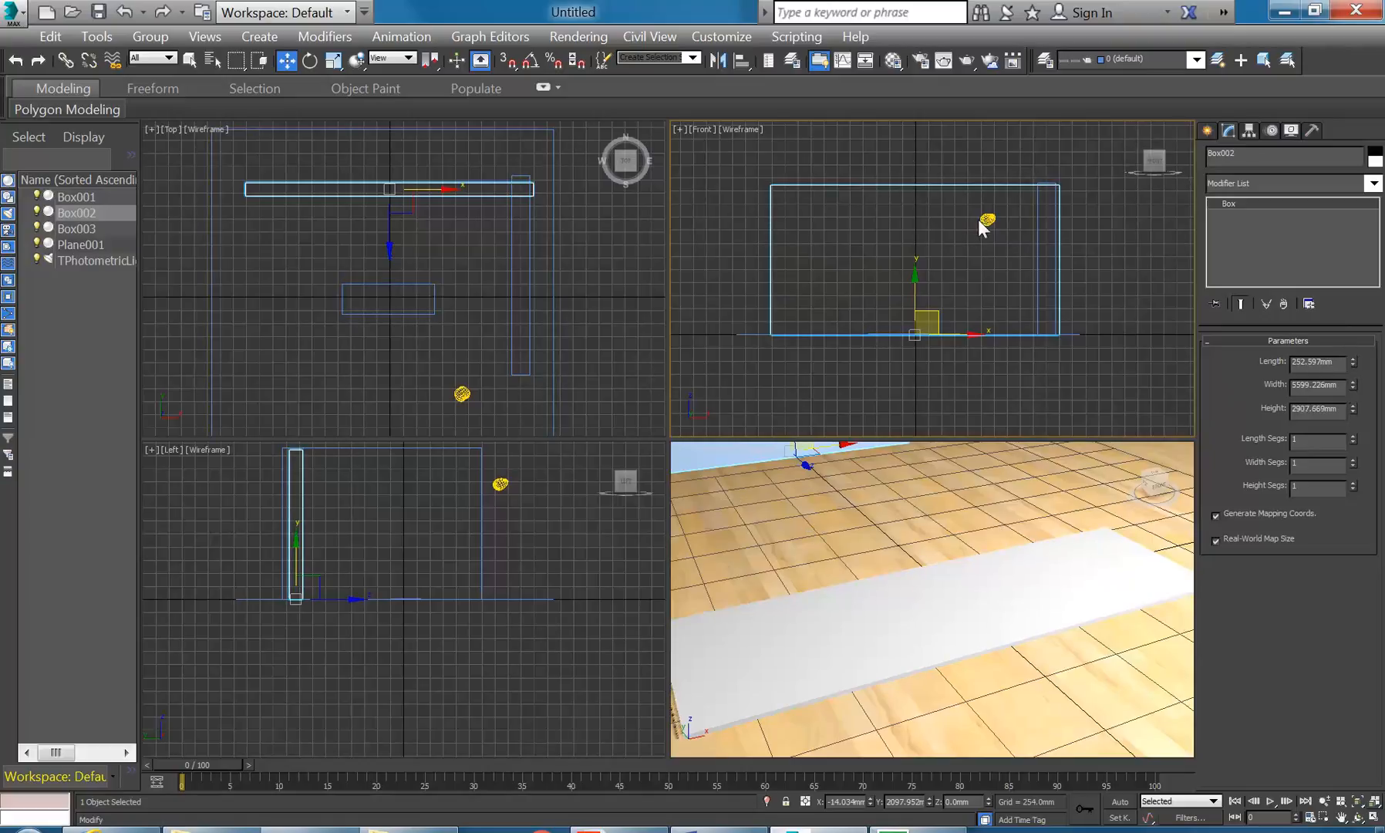
- Render the perspective view showing the room with its new walls
right_click(823, 552)
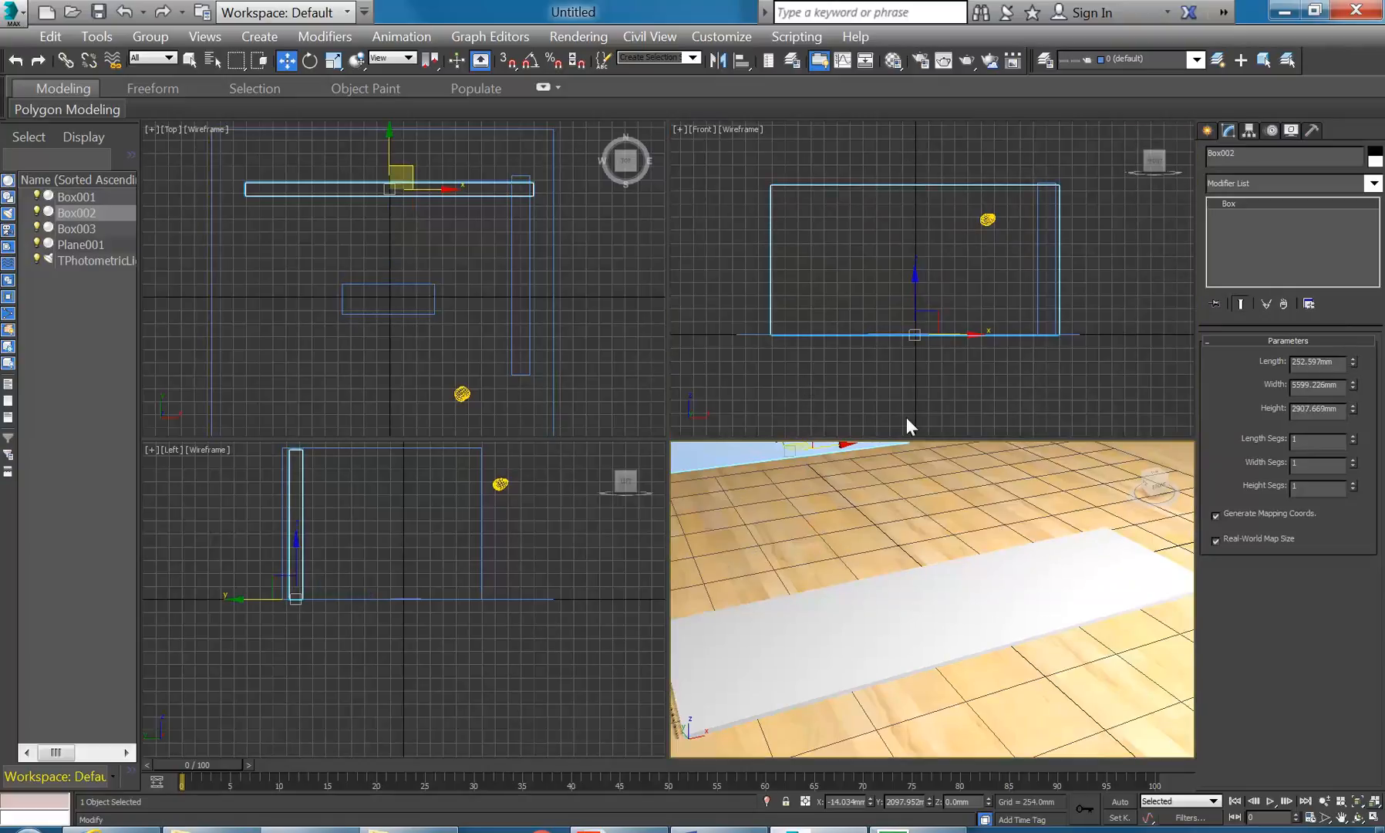
left_click(967, 65)
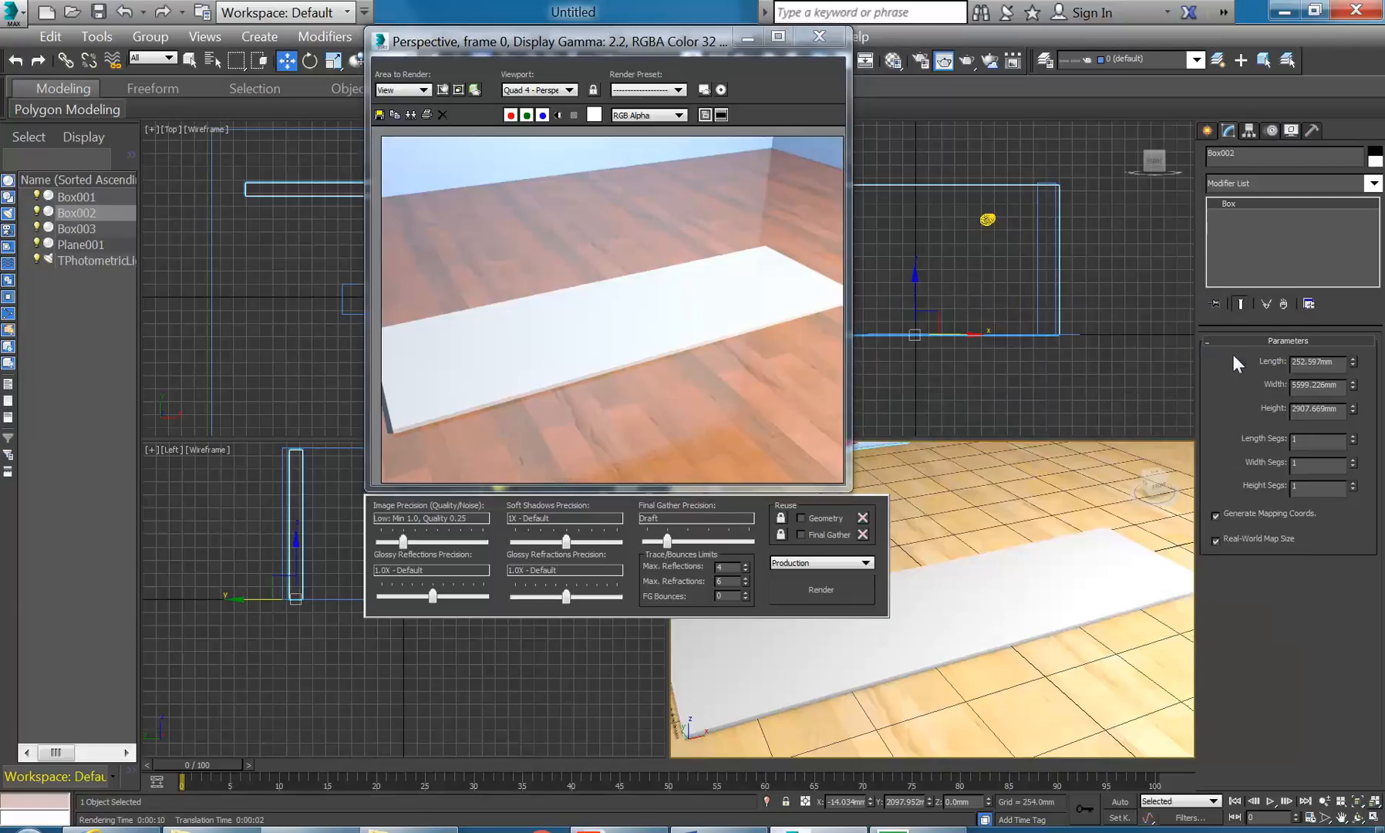
left_click(747, 38)
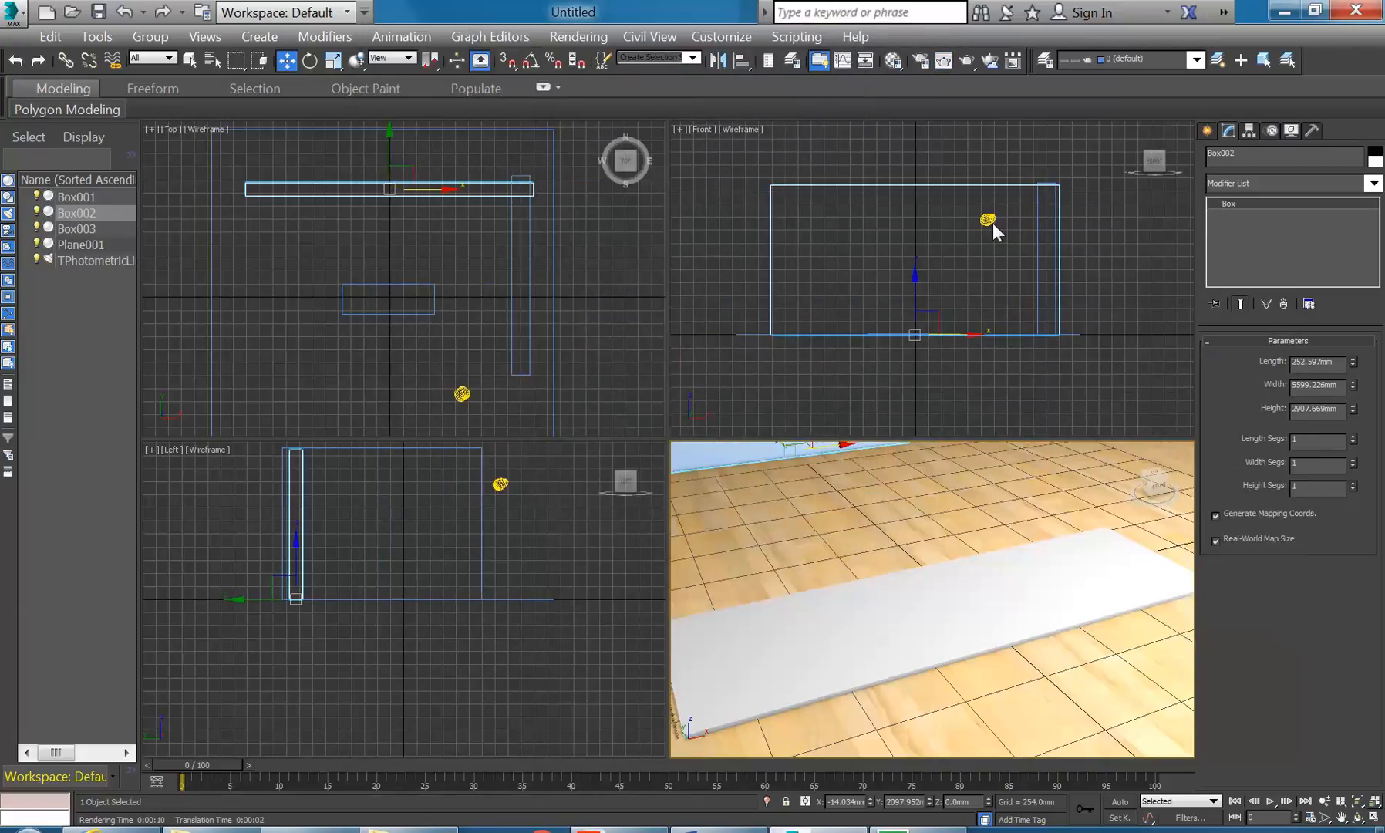
- Raise the photometric light higher in the Front view and test-render the perspective view again
left_click(988, 224)
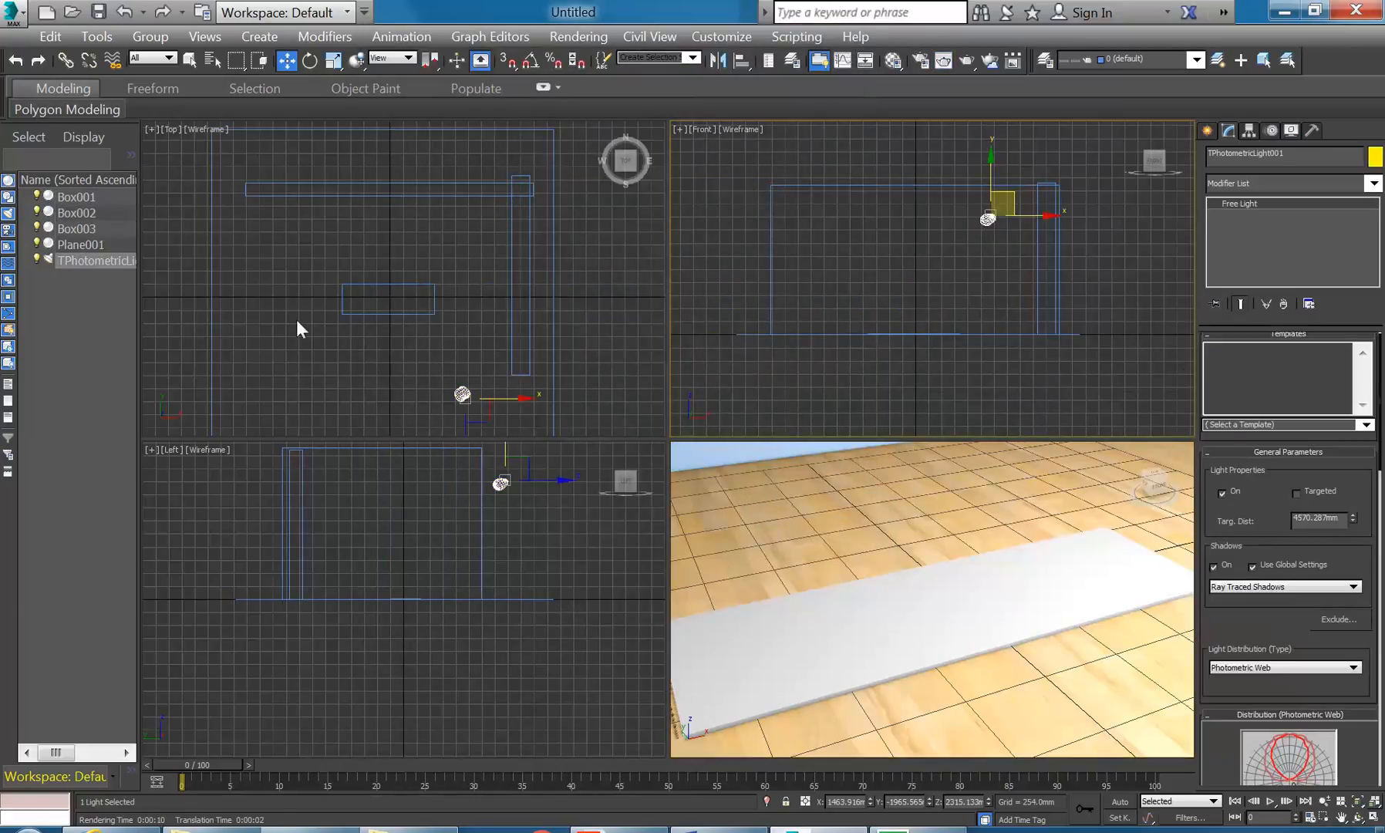
left_click_drag(990, 168, 989, 94)
right_click(856, 597)
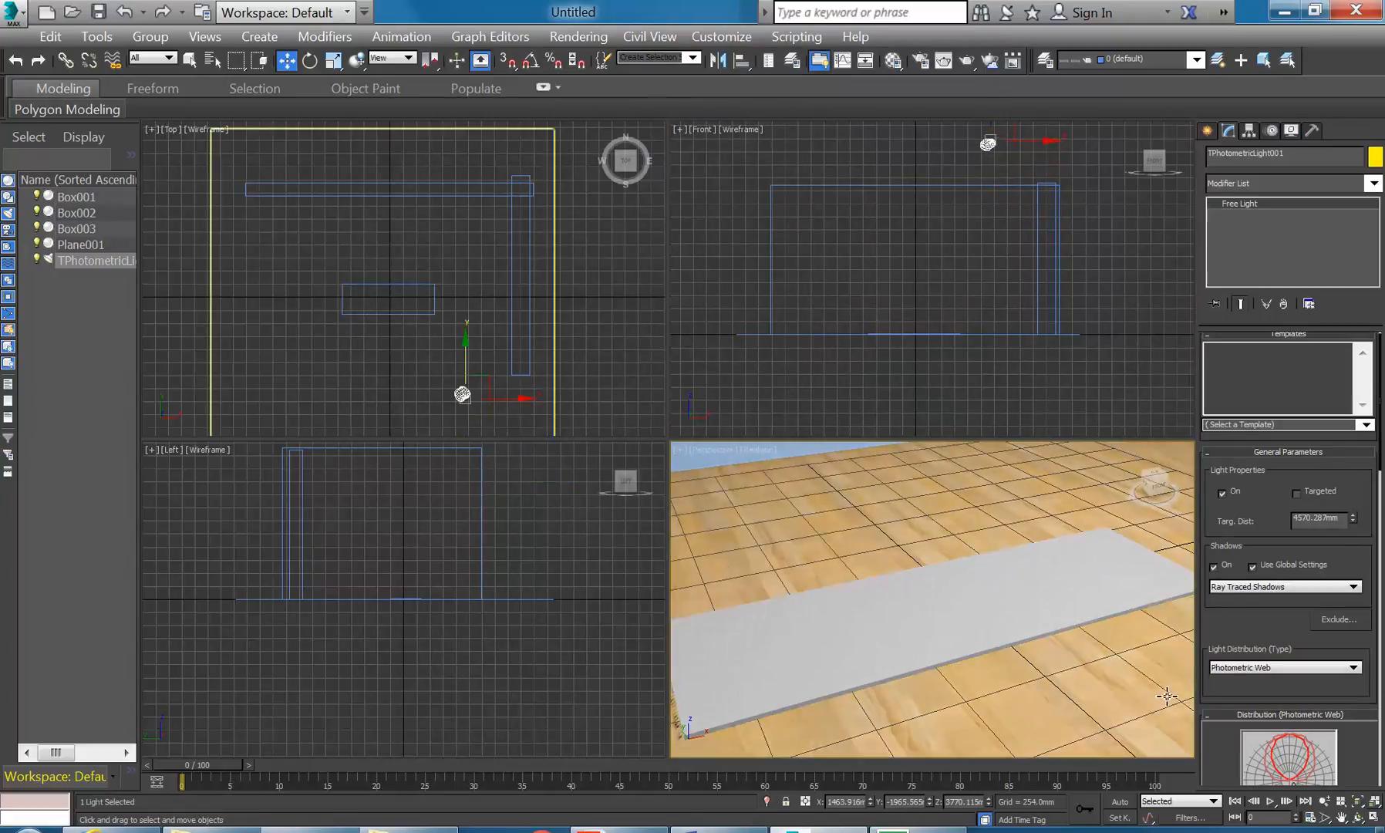
left_click_drag(1227, 647, 1231, 349)
right_click(1006, 619)
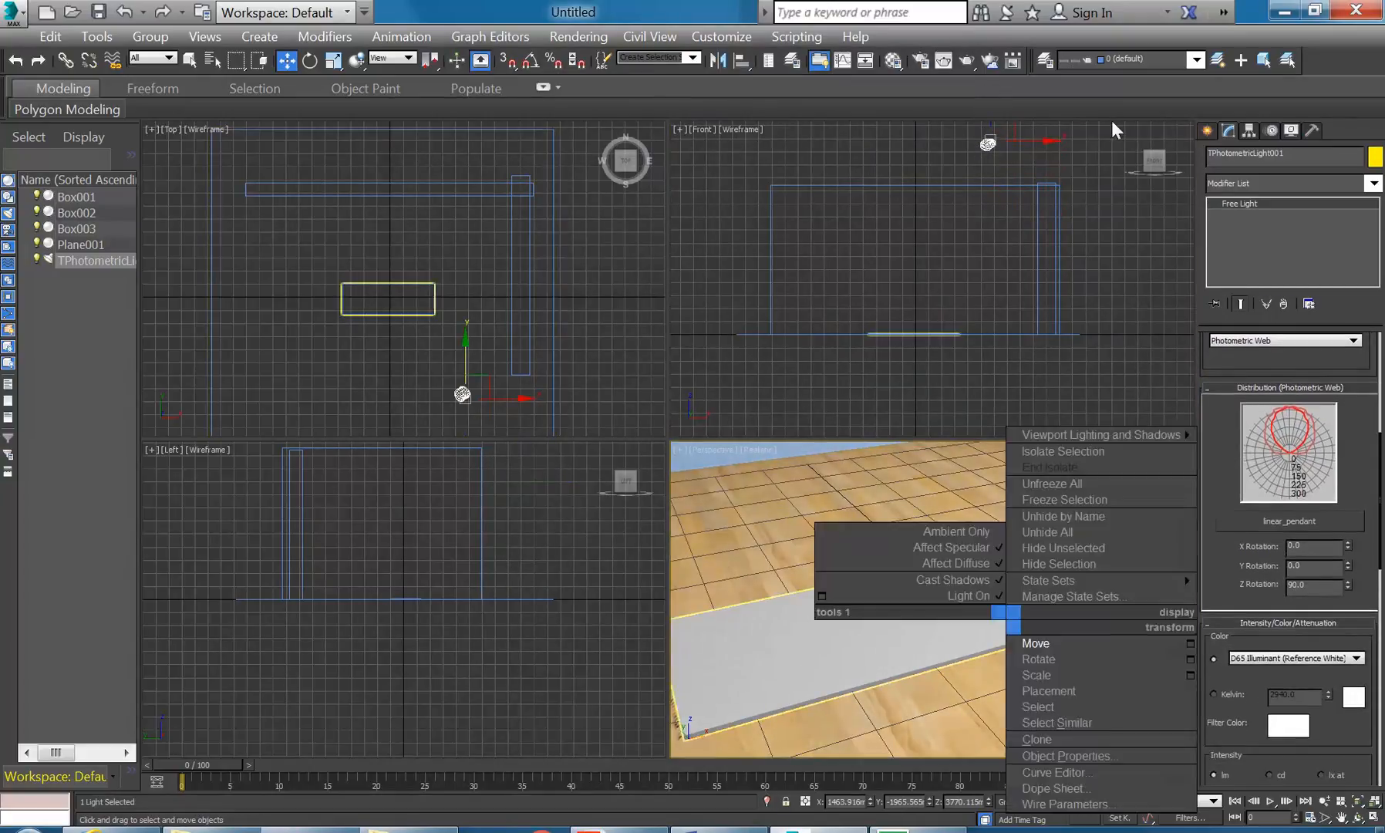
left_click(966, 61)
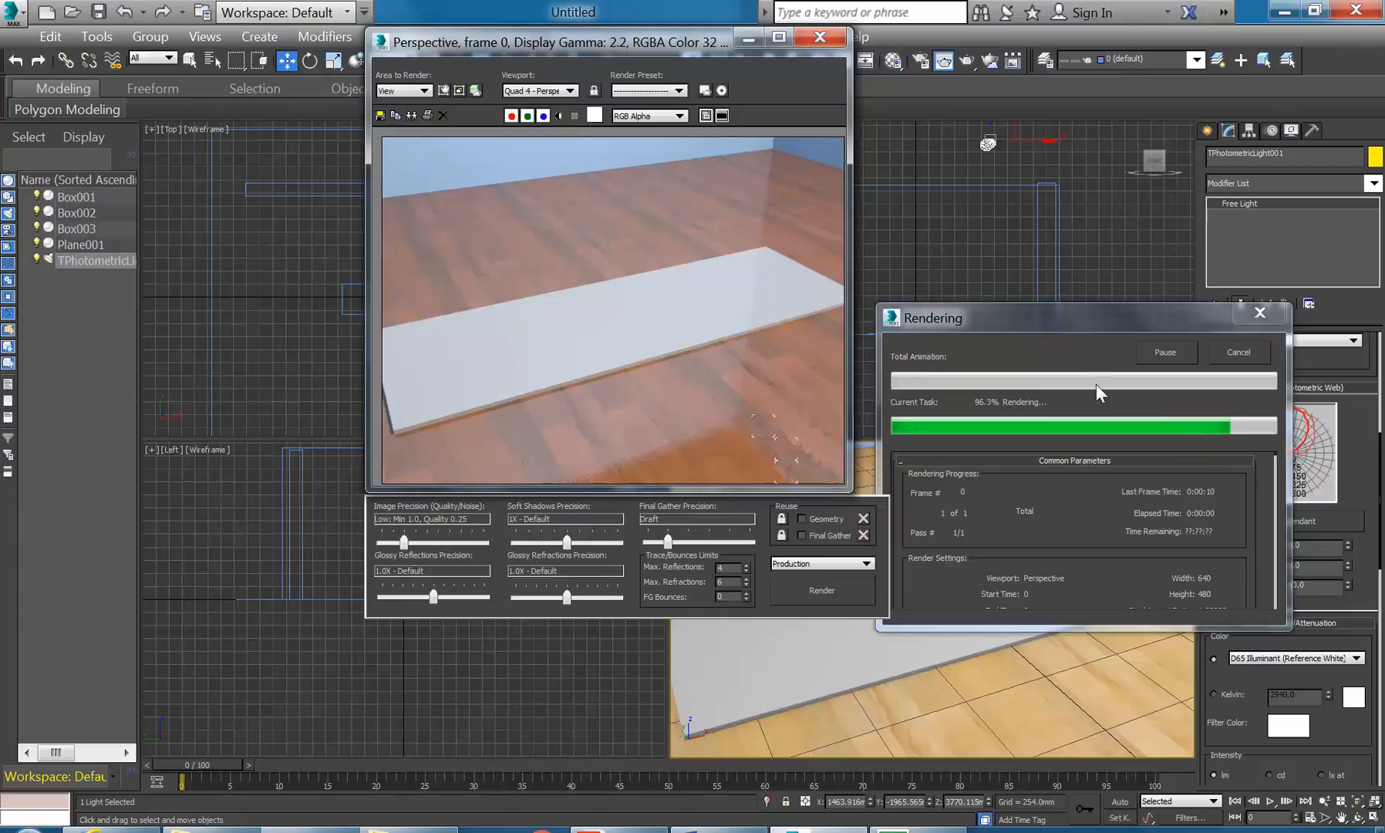
left_click(819, 36)
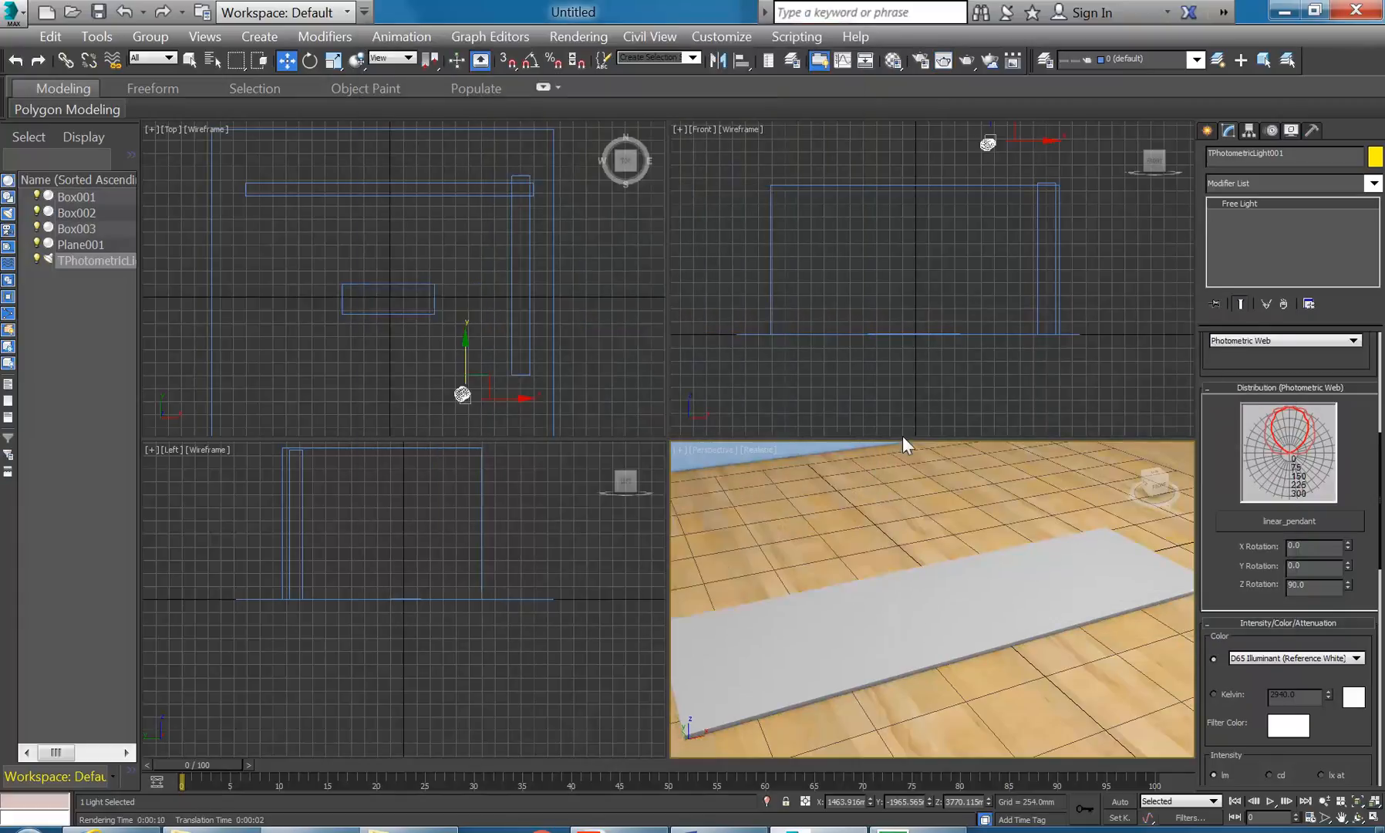
- Select Box001 and pick the 13 - Default material in the Material Editor
left_click(933, 650)
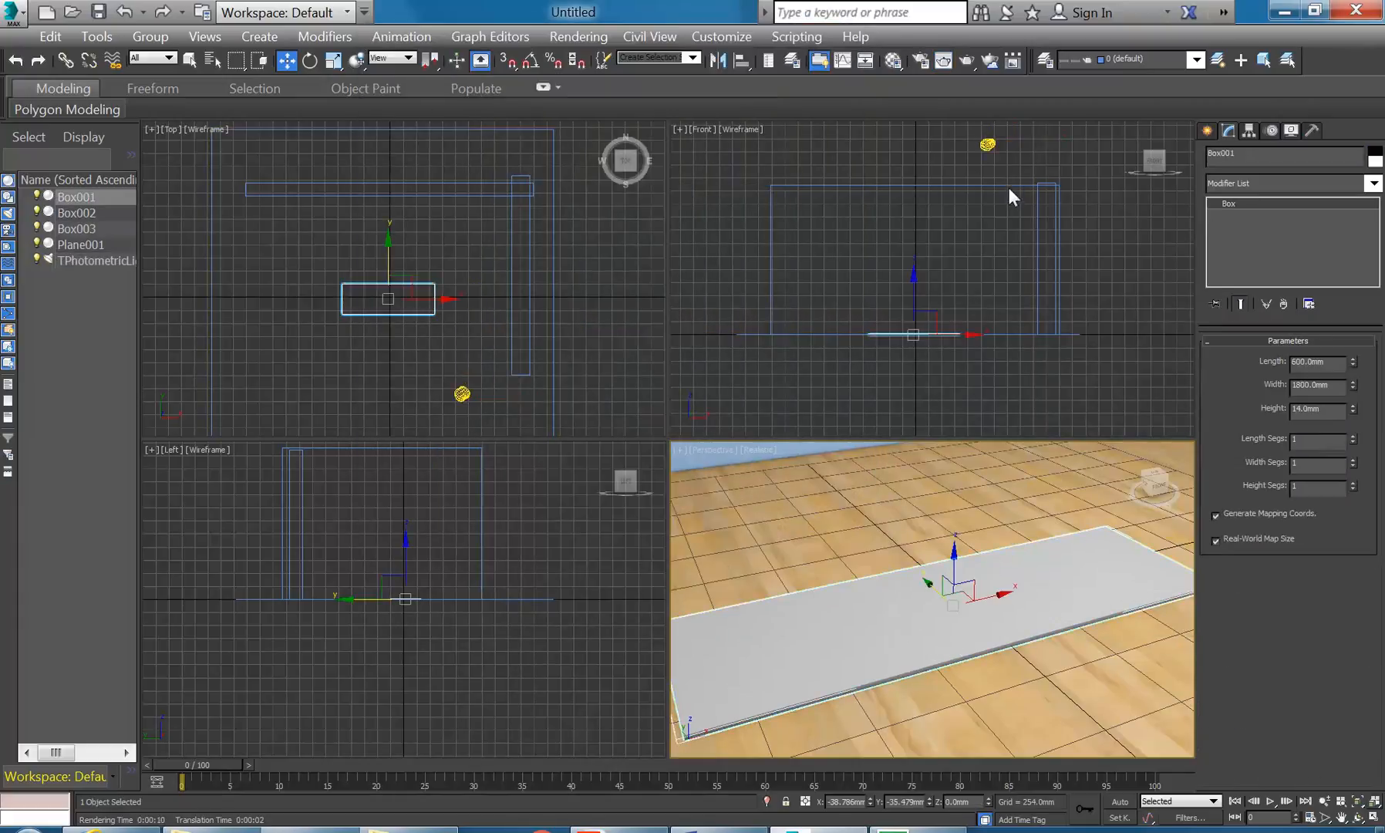
left_click(891, 61)
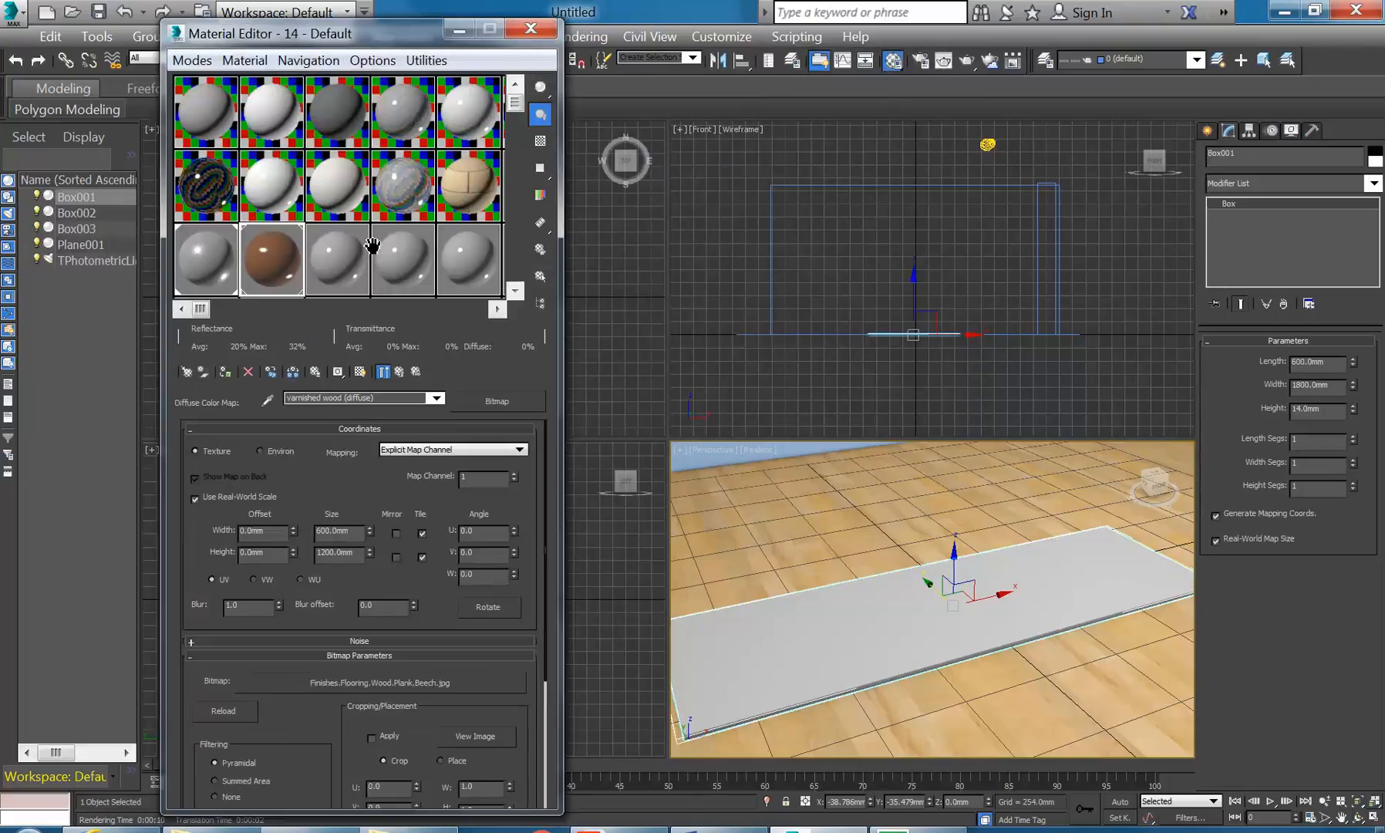
left_click(326, 262)
left_click(193, 279)
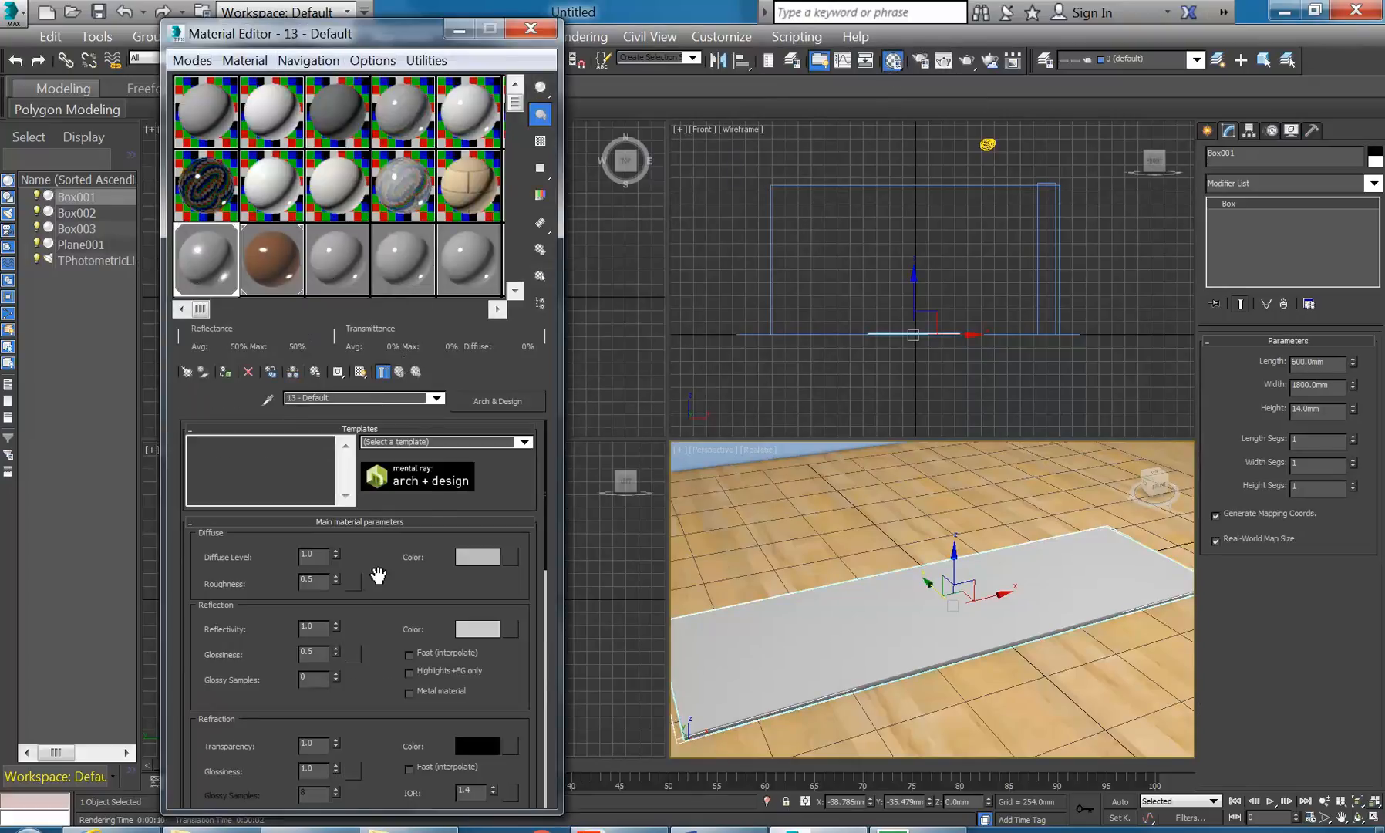
- Choose a Bitmap map for the diffuse colour of 13 - Default
left_click_drag(259, 584, 234, 621)
left_click(514, 557)
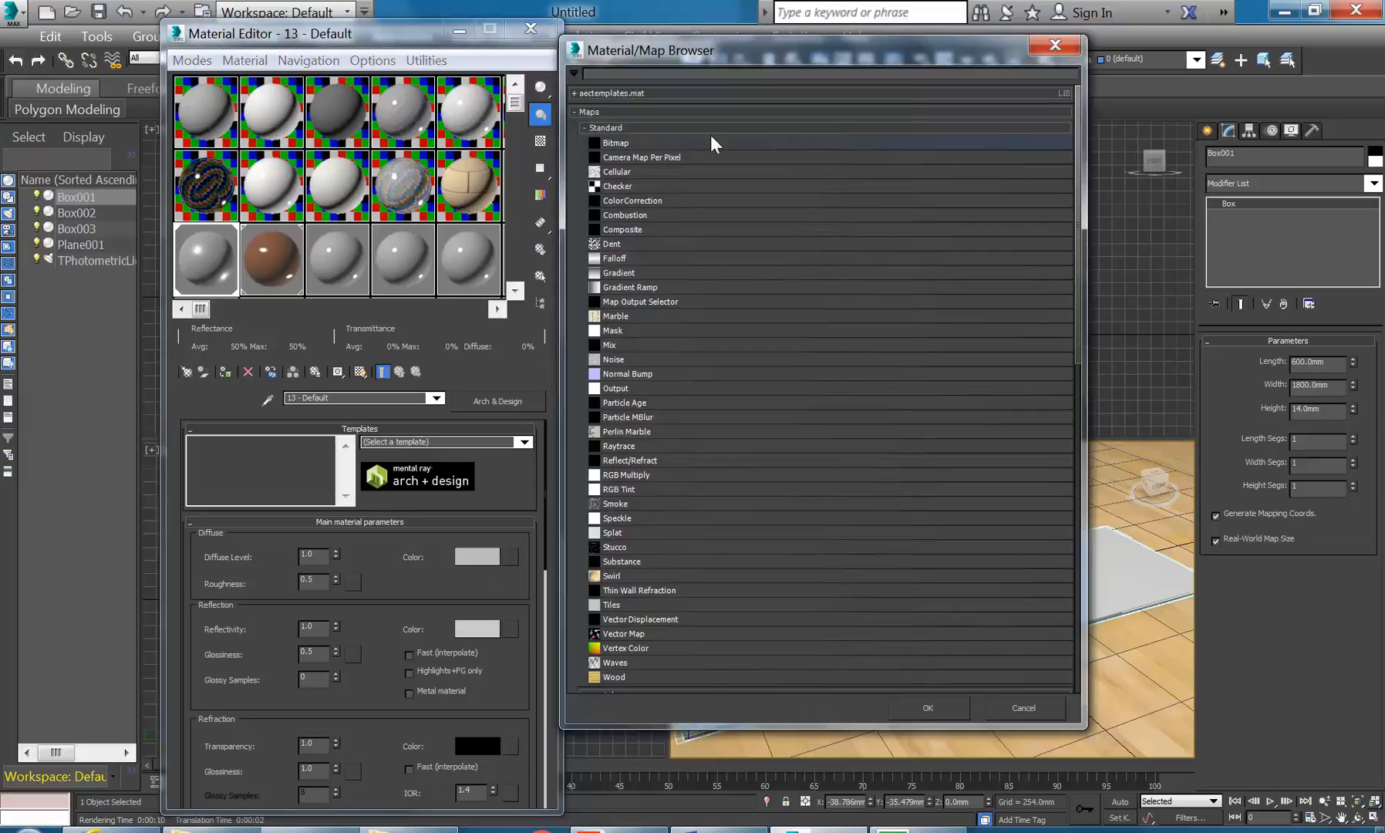
double_click(618, 144)
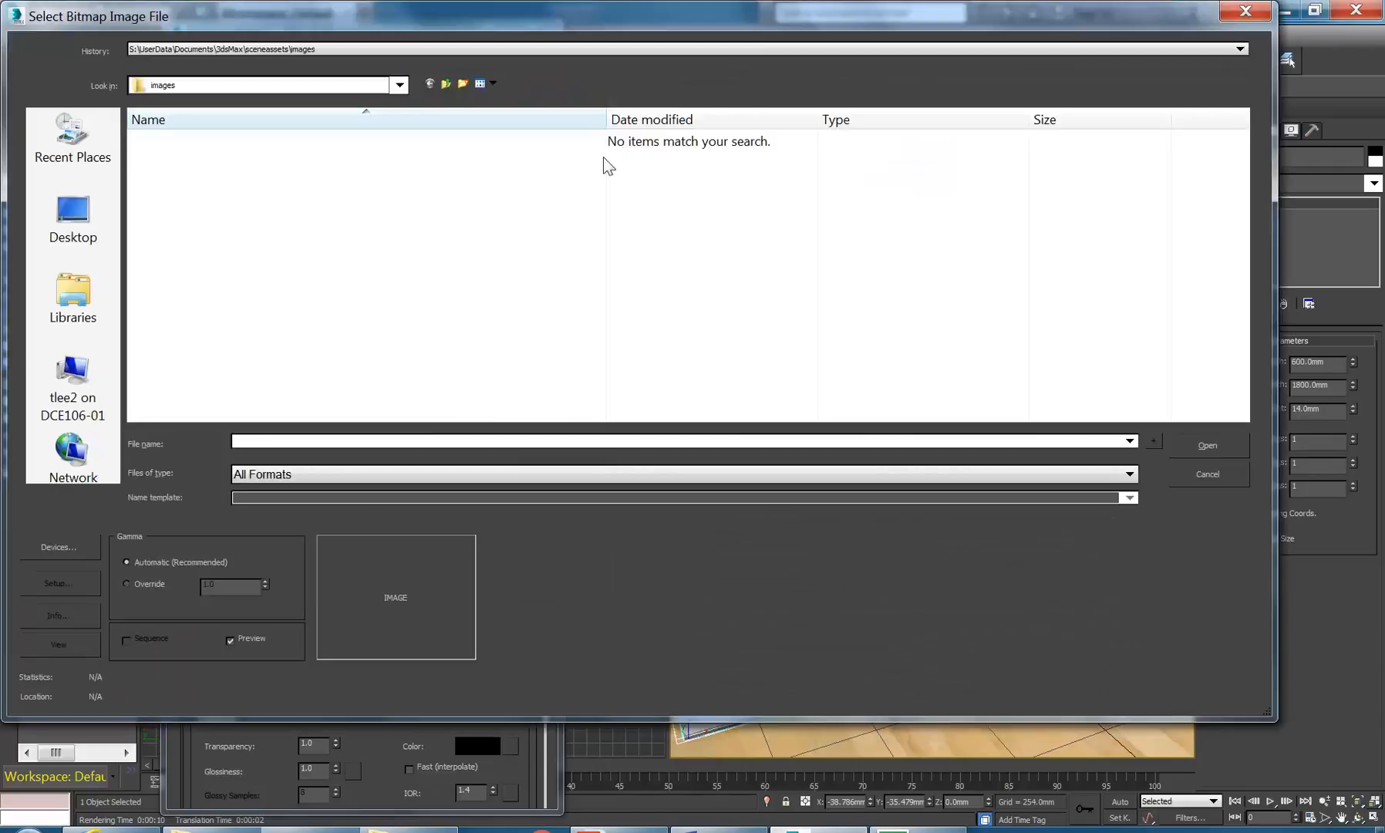
- Browse to the P:\EDU_DC_InteriorDesign\Material Images folder in the bitmap file picker
left_click(399, 86)
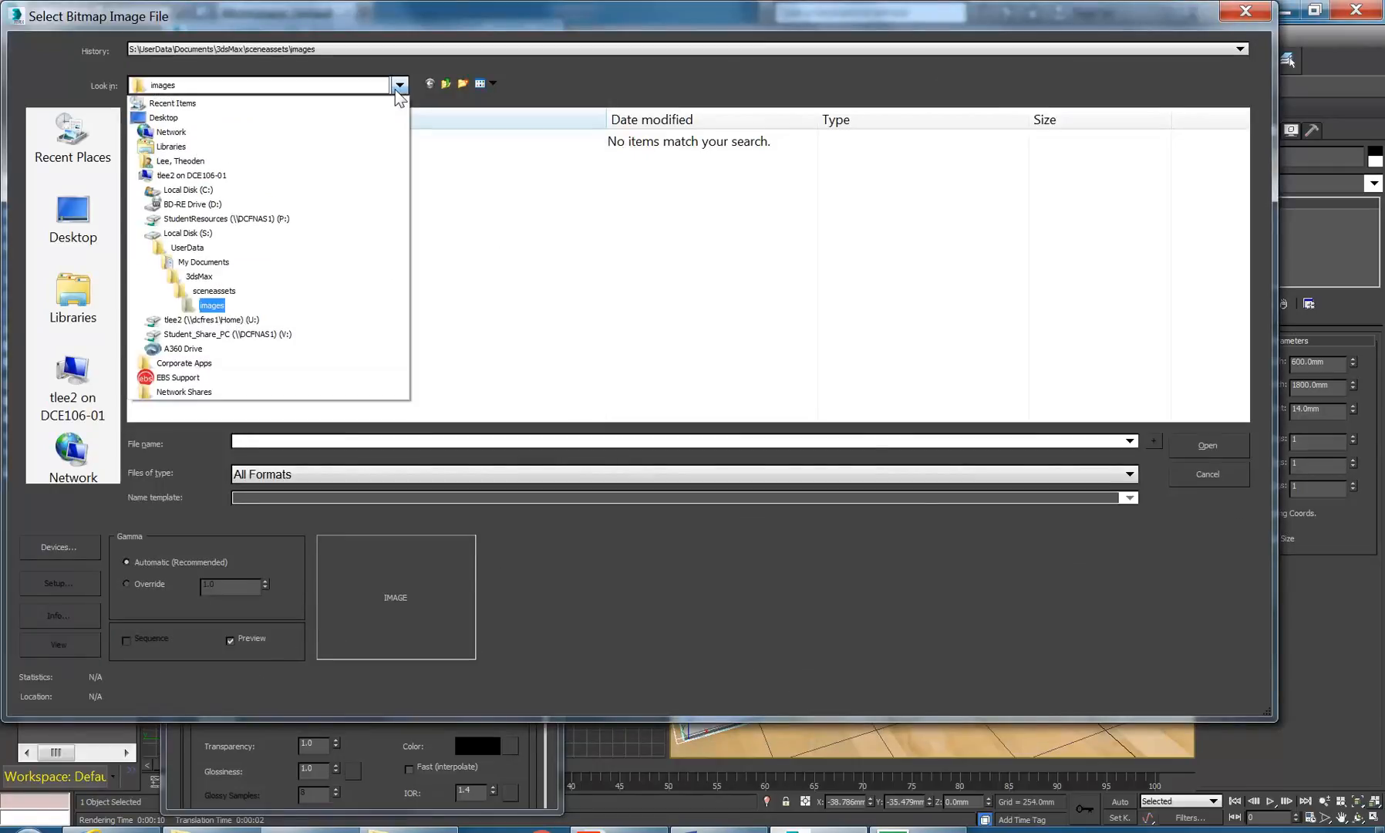
left_click(246, 220)
double_click(232, 289)
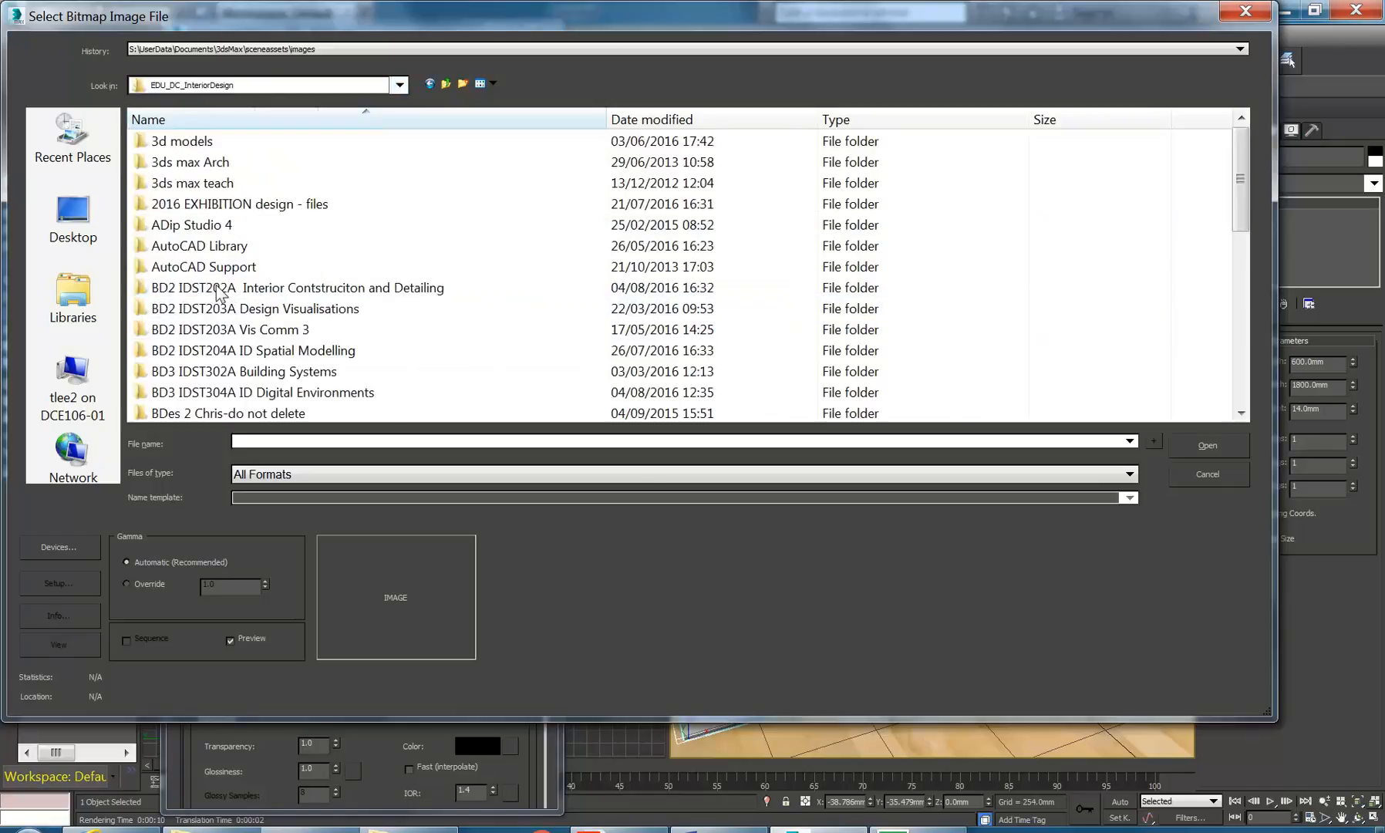
scroll(229, 340, "down", 7)
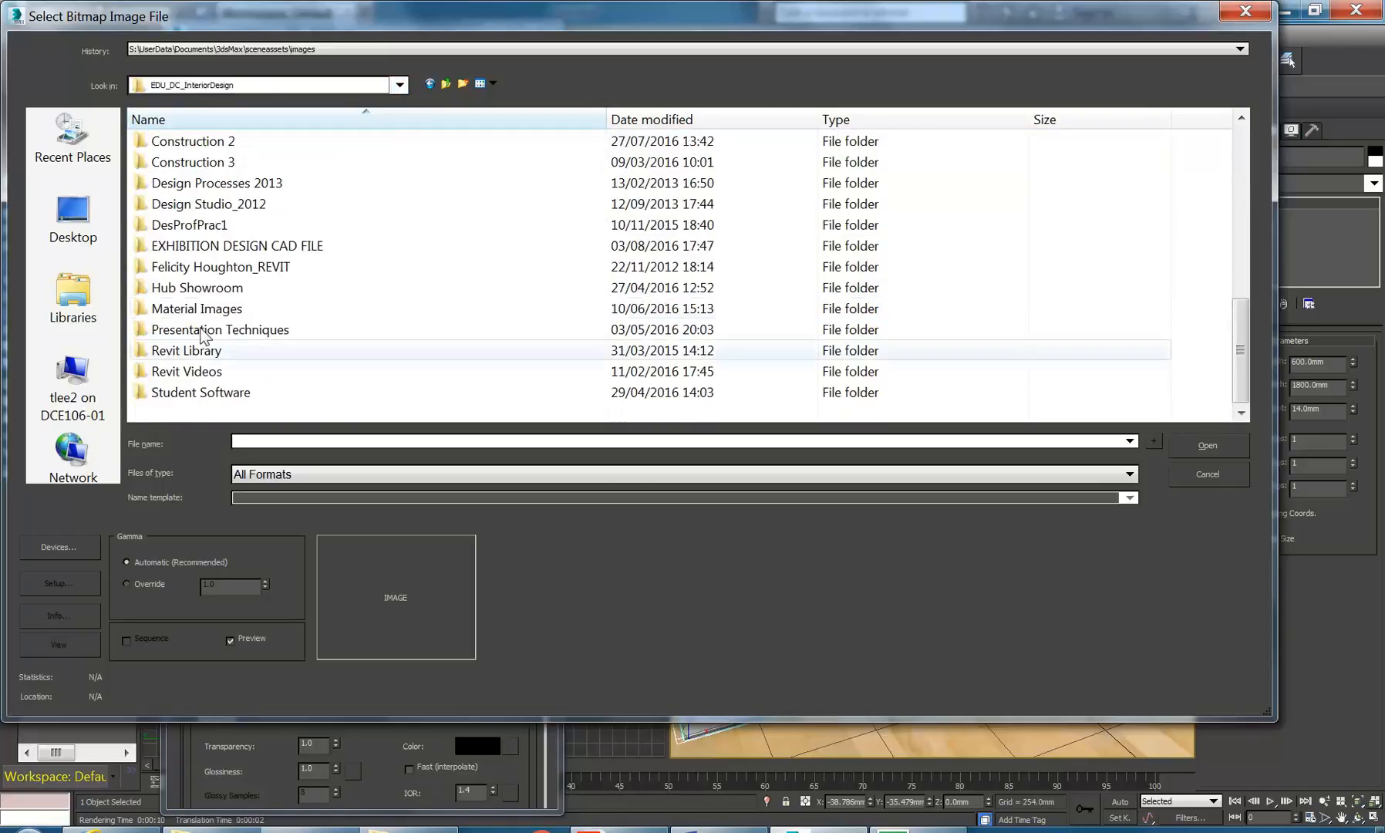
double_click(193, 309)
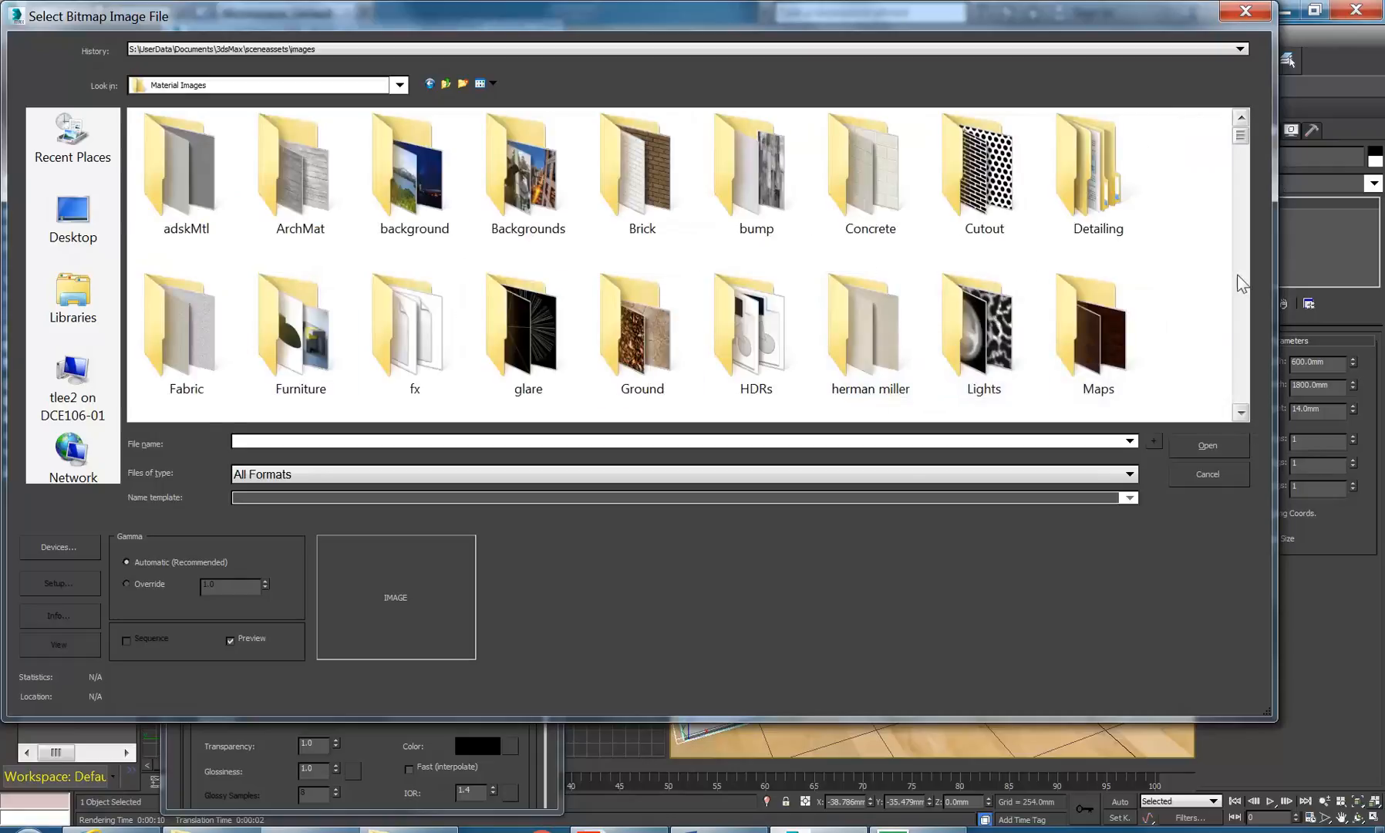
- Load CraftPaper.jpg as the diffuse bitmap of 13 - Default
left_click(1242, 414)
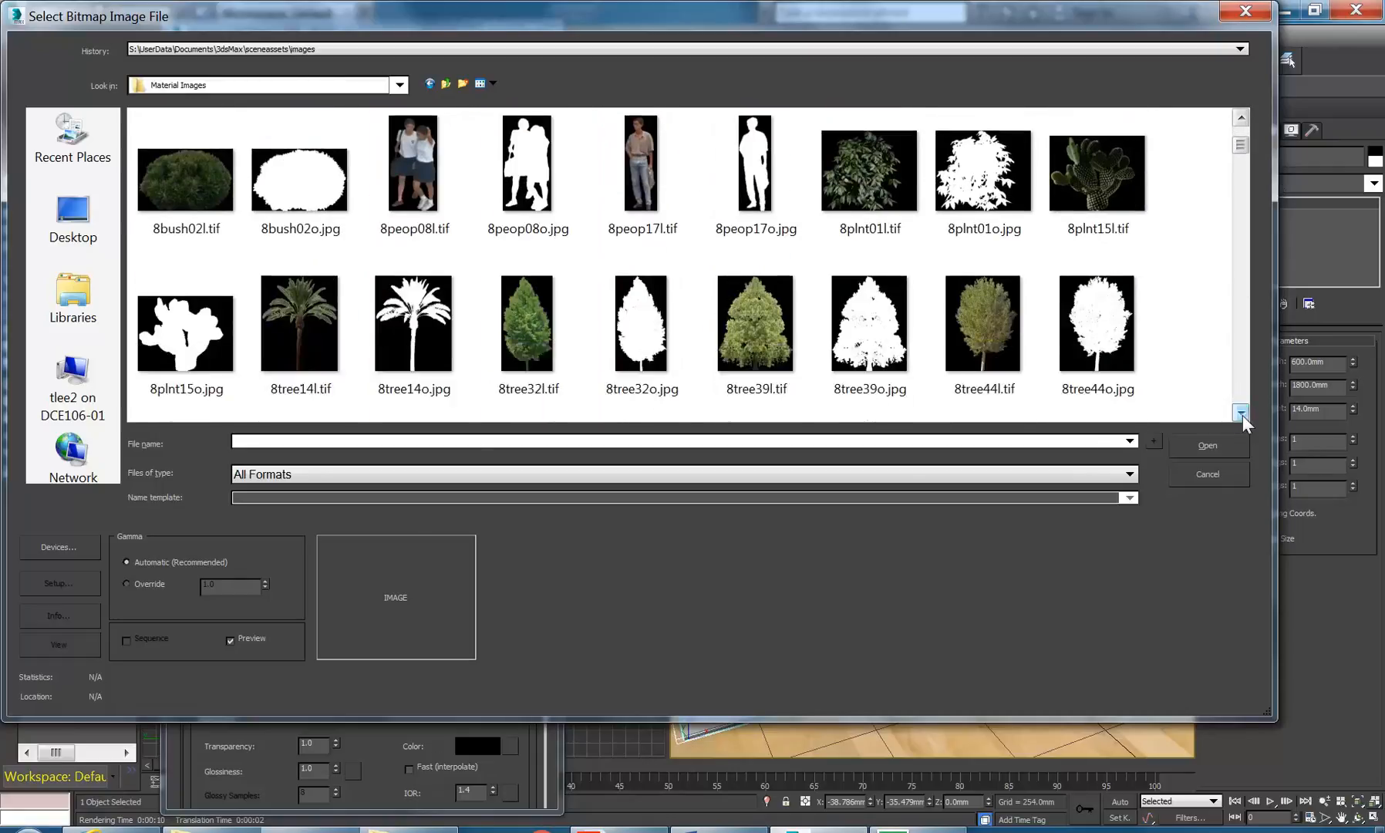
scroll(686, 296, "down", 2)
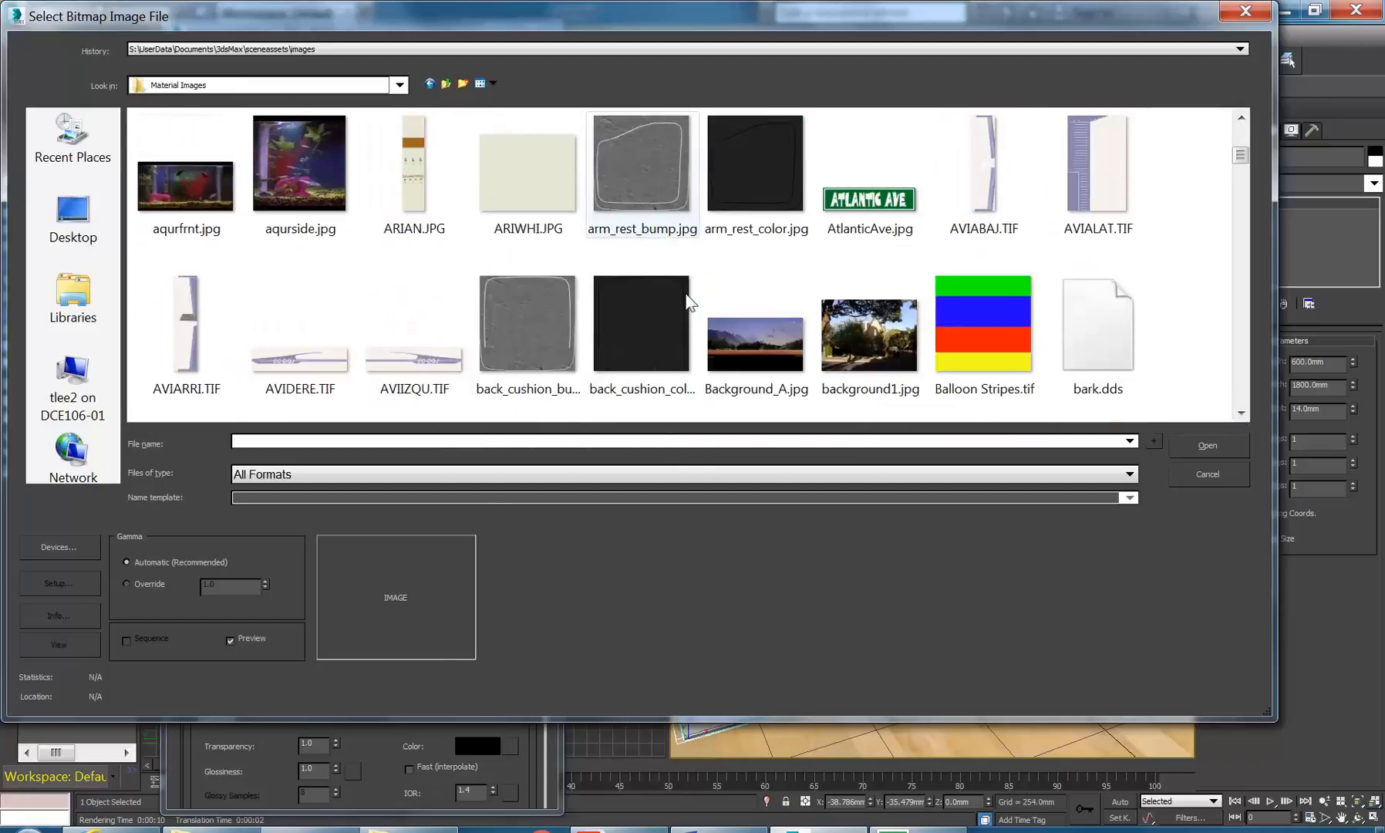
scroll(687, 297, "down", 3)
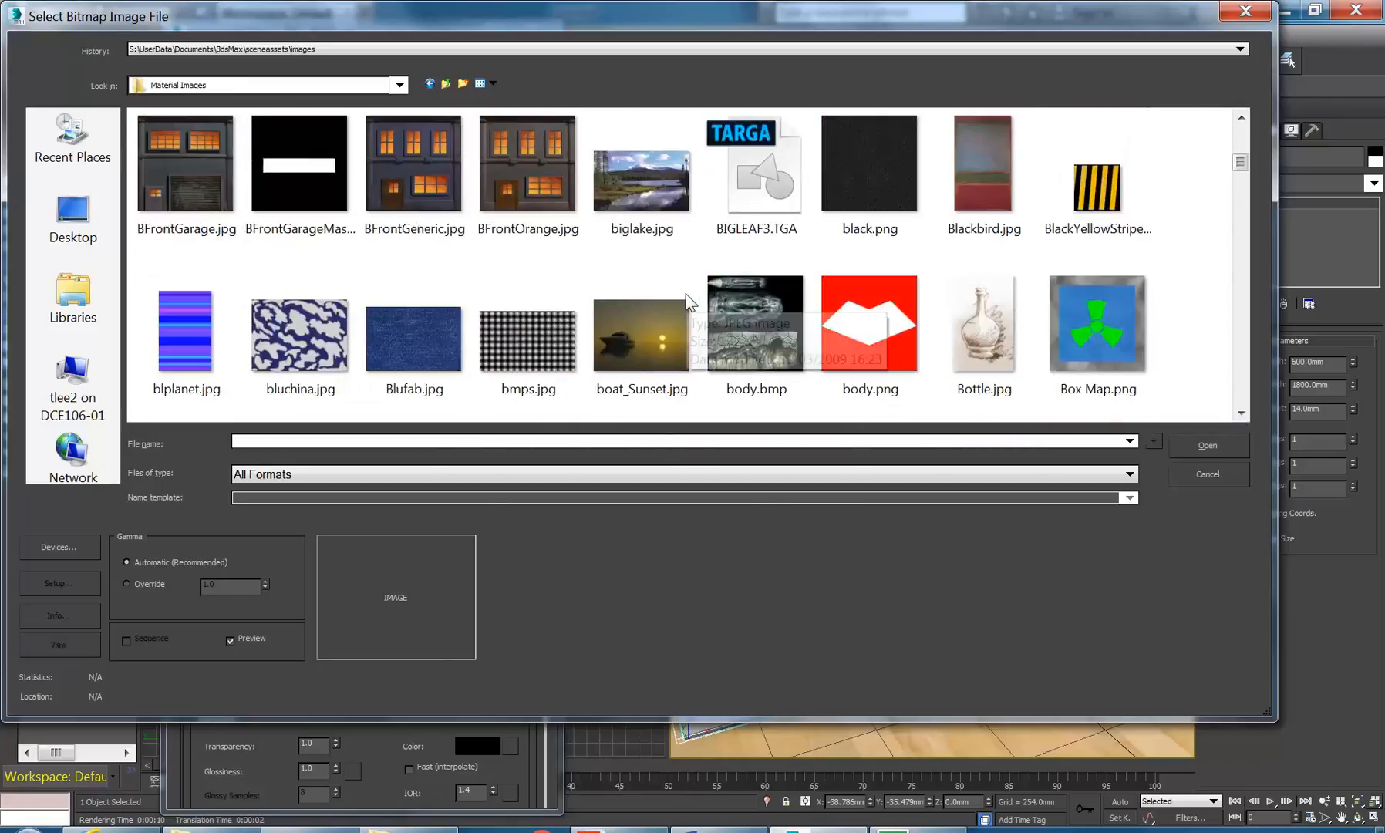
scroll(536, 296, "down", 1)
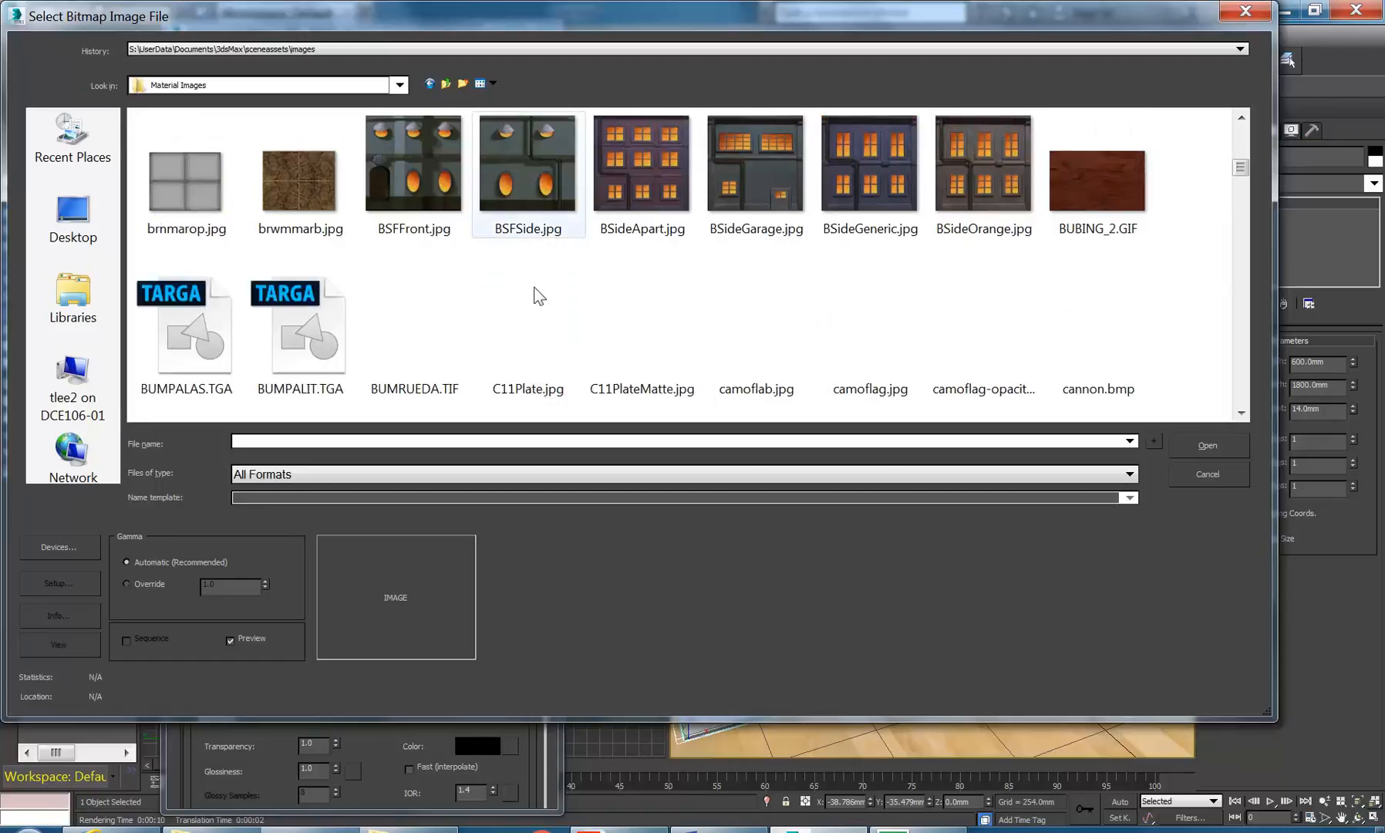
scroll(537, 295, "down", 1)
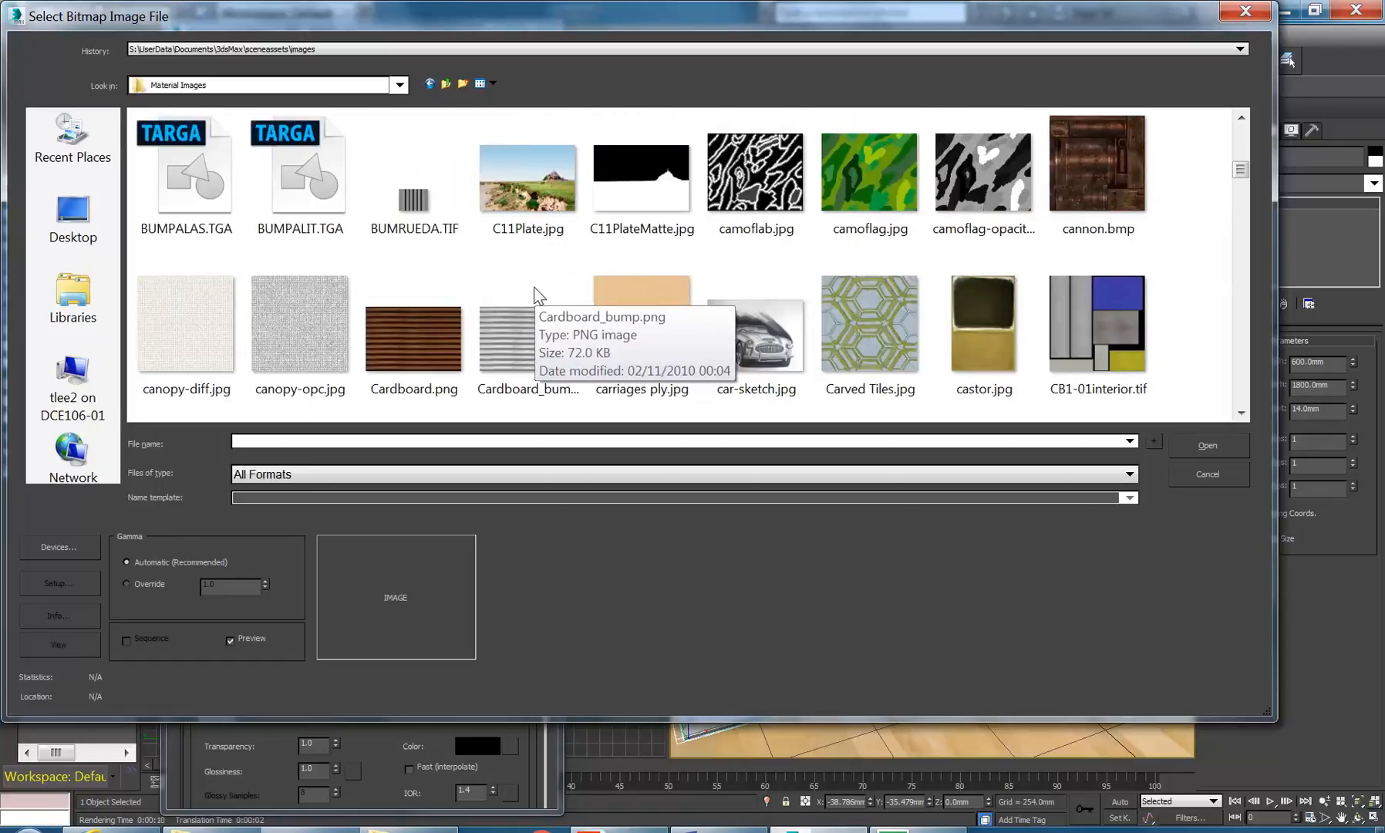
scroll(535, 295, "down", 1)
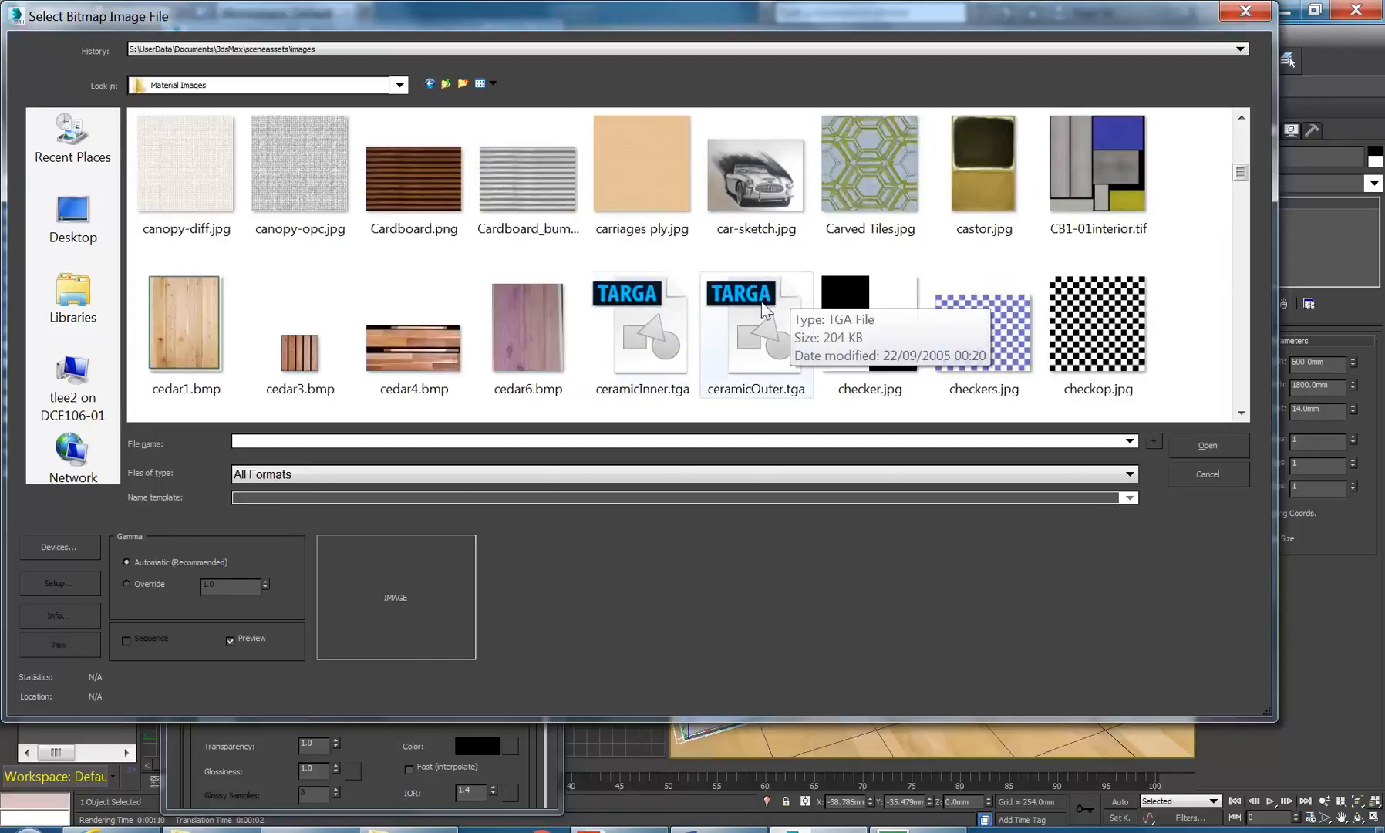
scroll(617, 334, "down", 1)
scroll(393, 276, "down", 2)
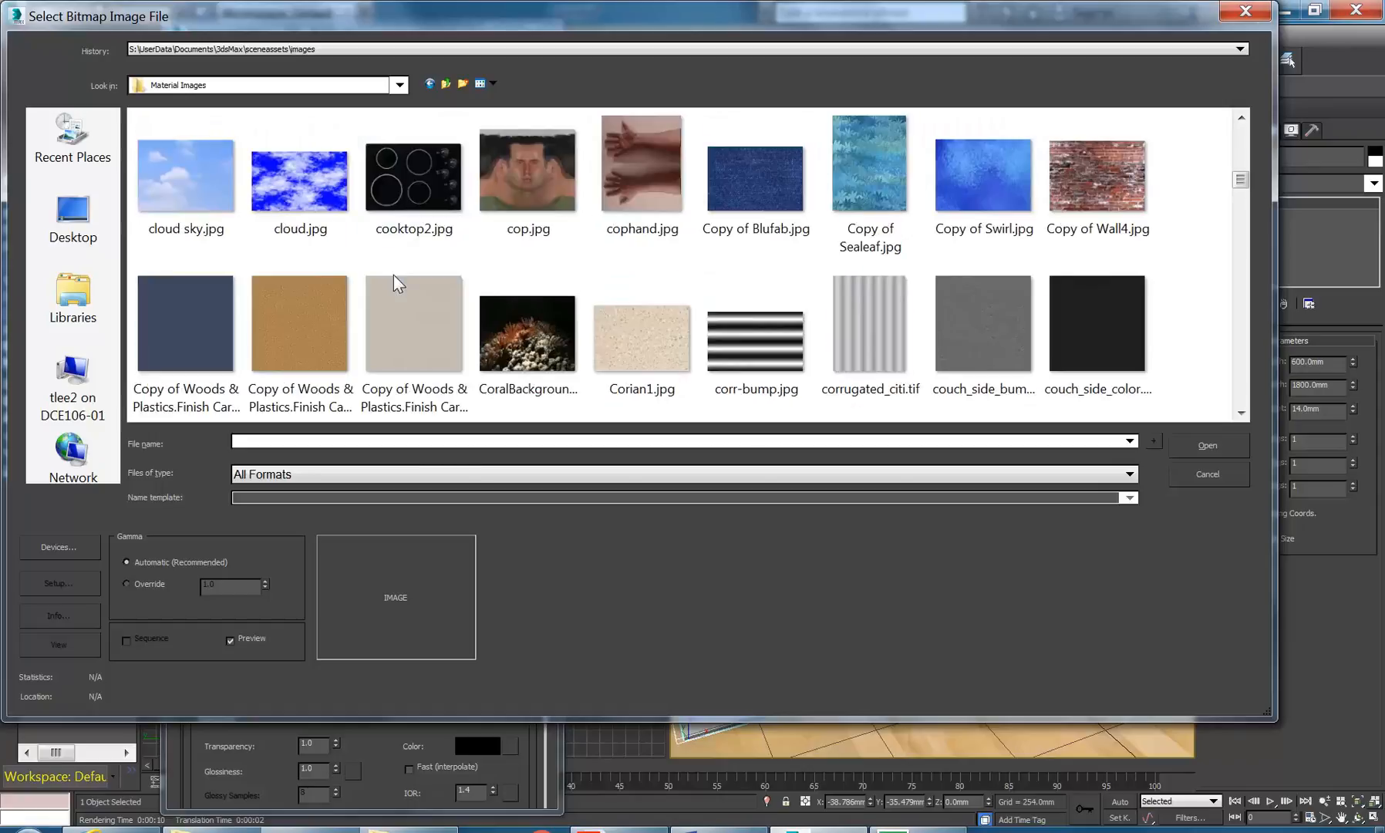
scroll(431, 275, "down", 2)
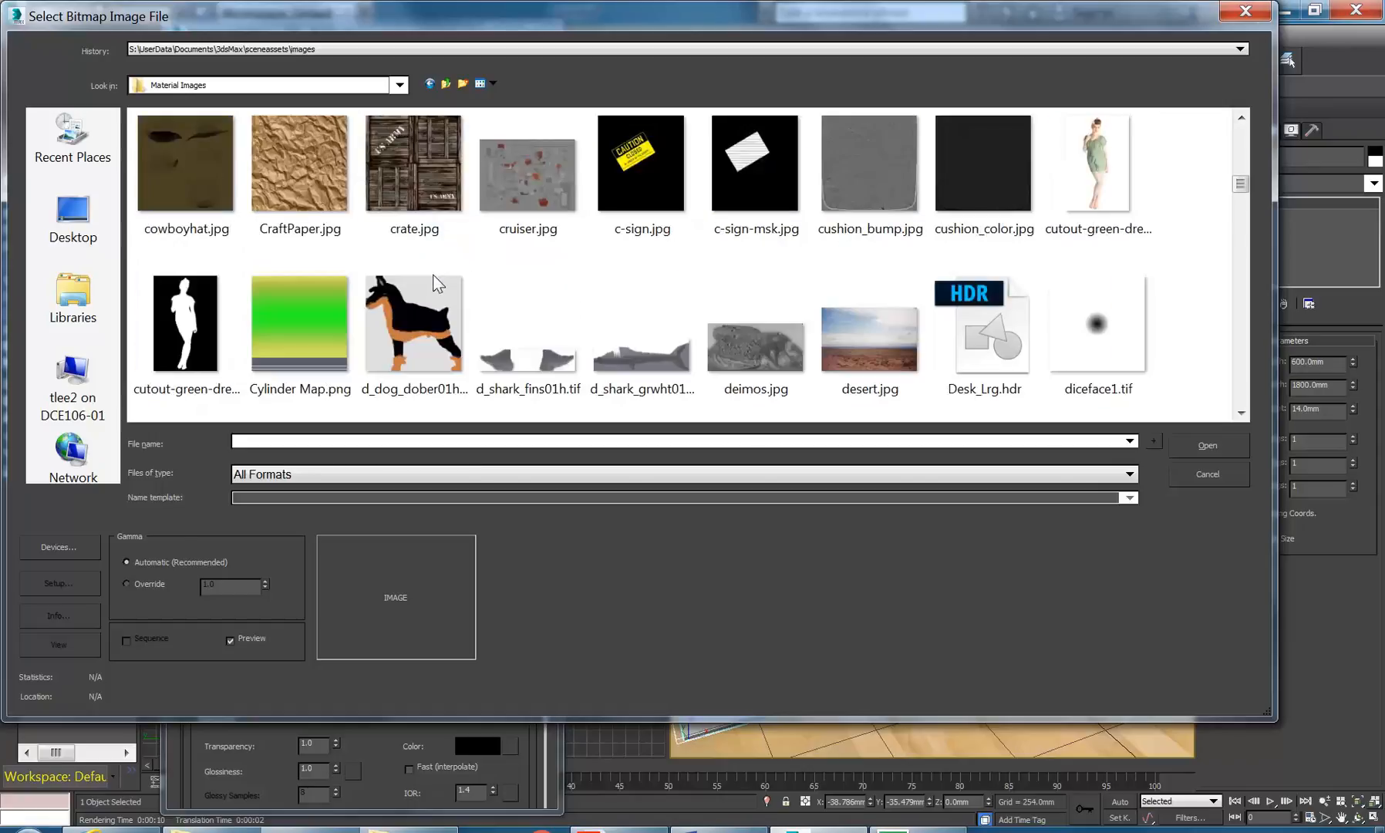
left_click(313, 168)
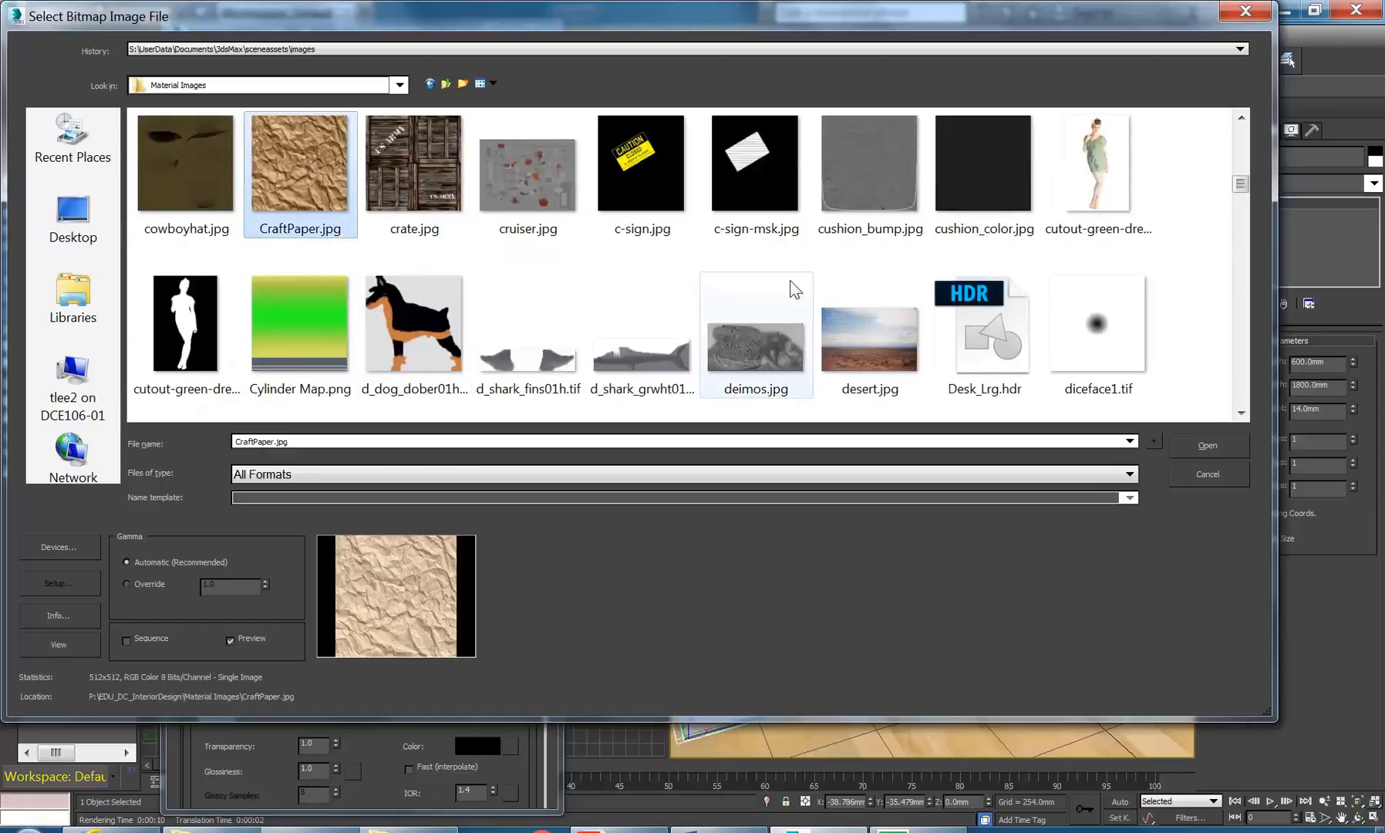
scroll(794, 288, "down", 1)
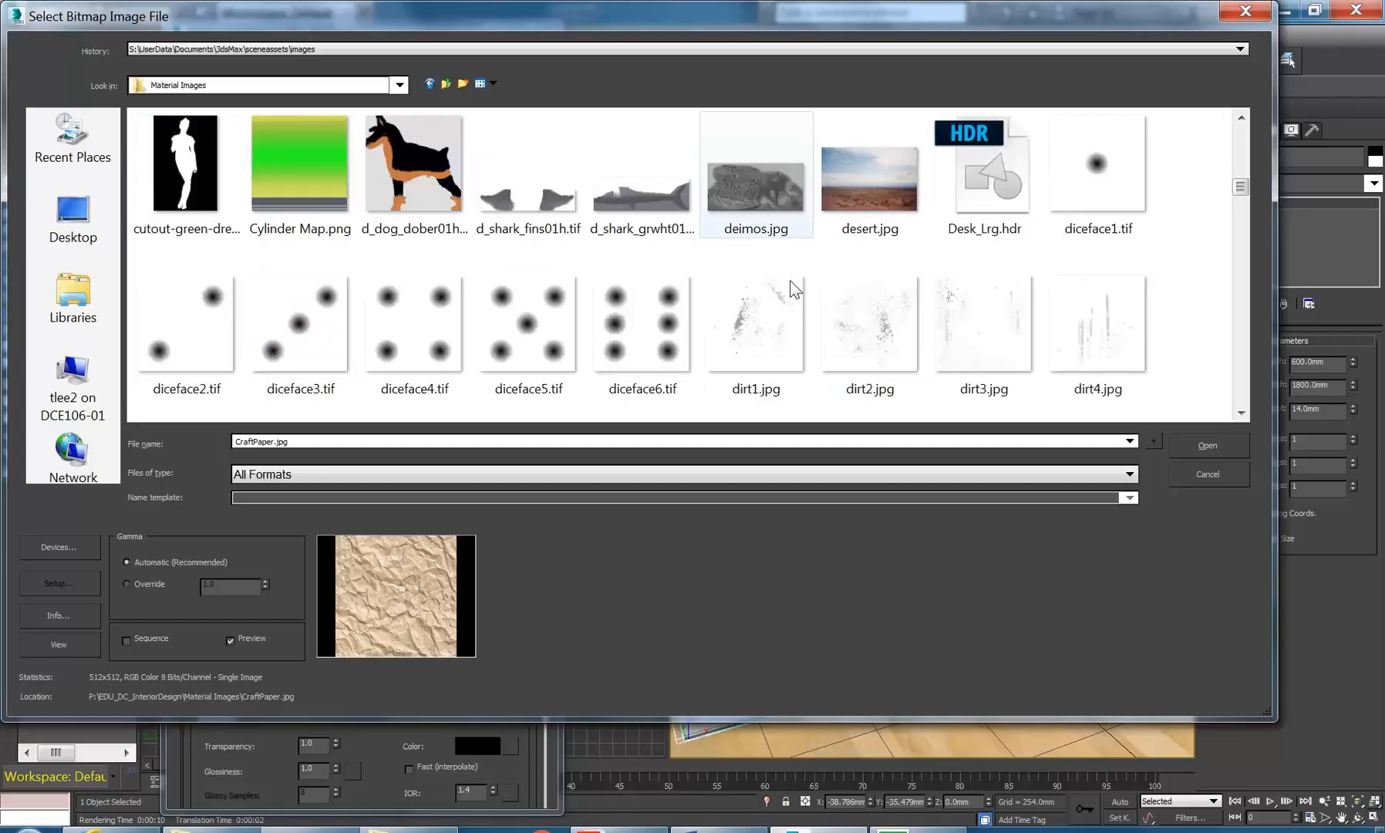
left_click(1213, 445)
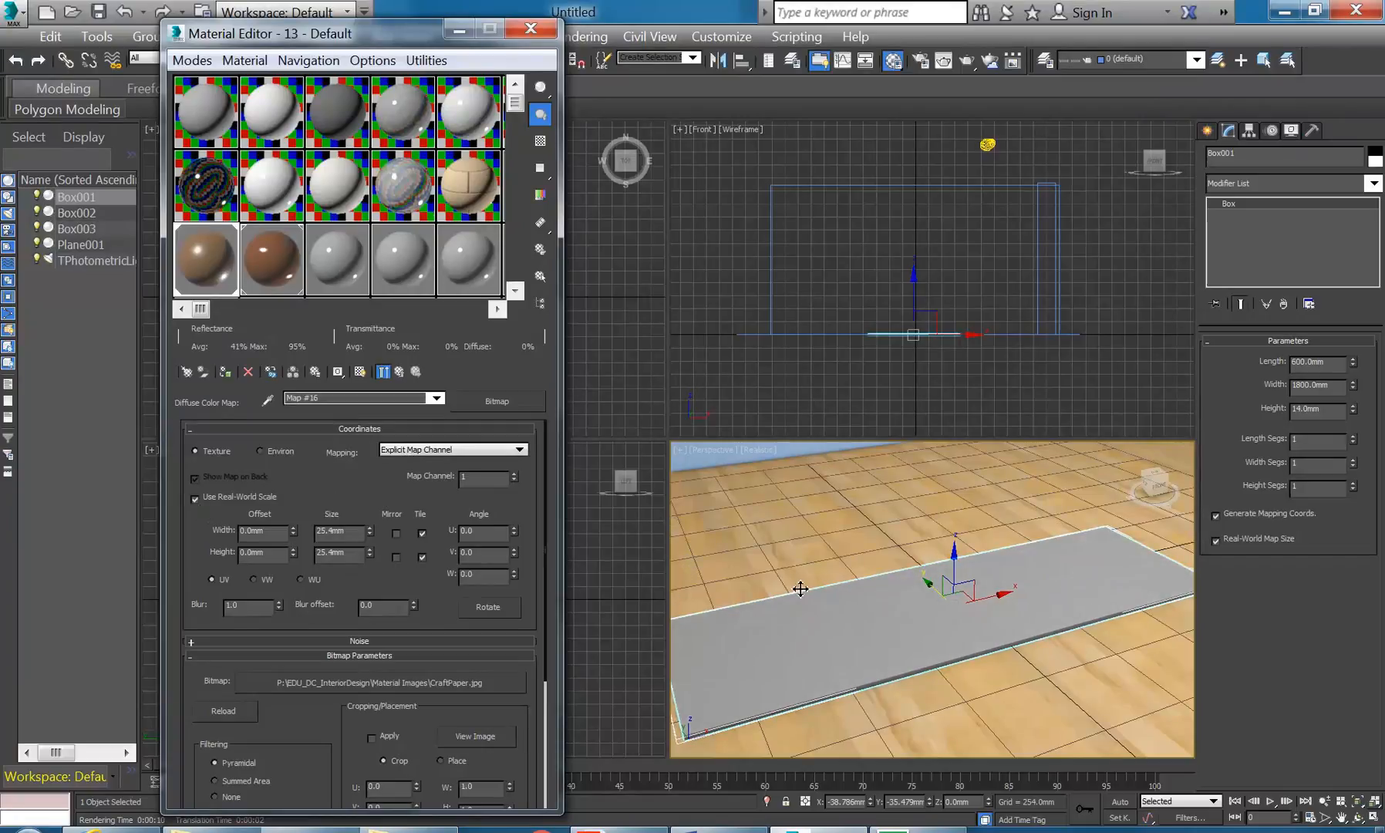
- Turn off Use Real-World Scale on Map #16 so it tiles 1.0 by 1.0, checking an enlarged sample
double_click(198, 255)
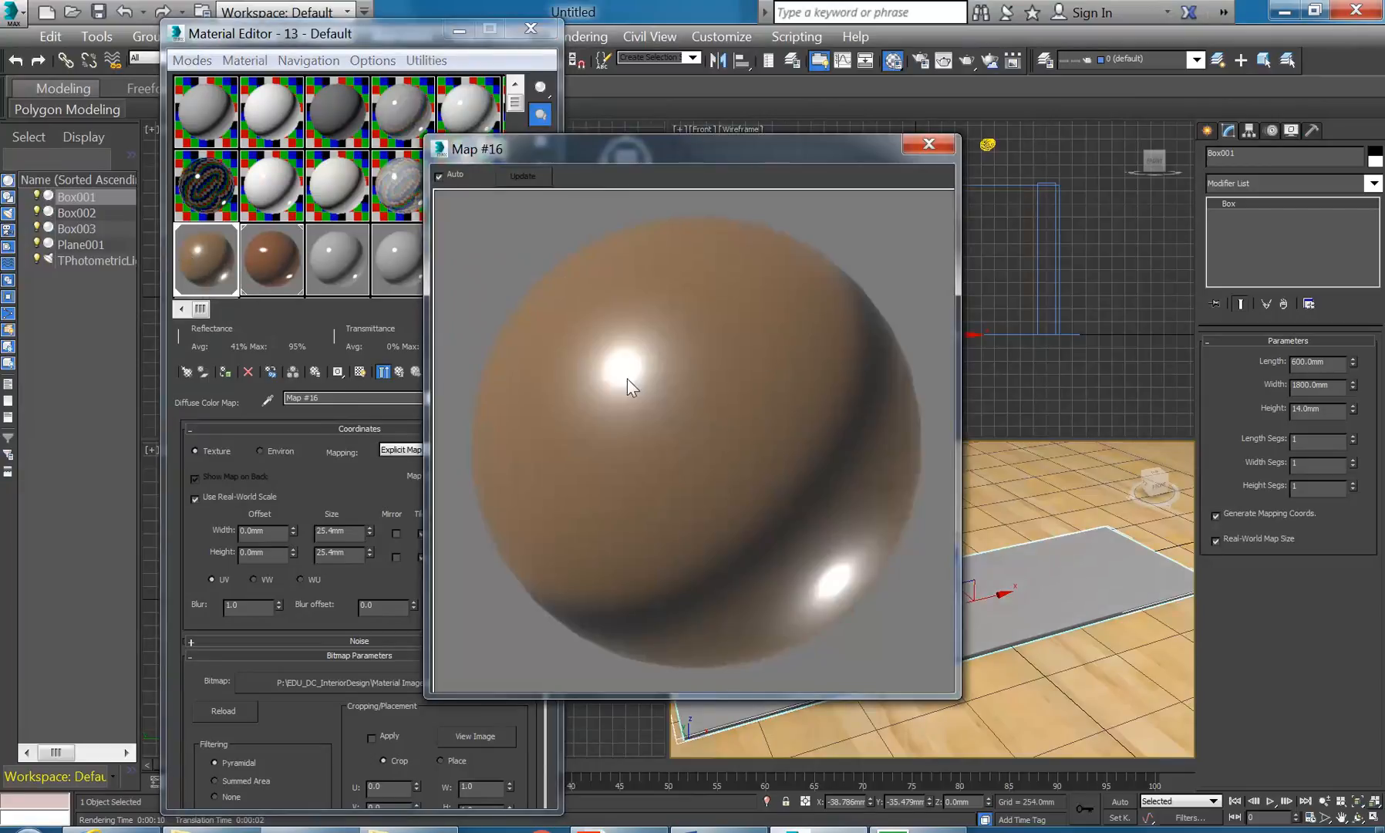
left_click_drag(665, 170, 879, 147)
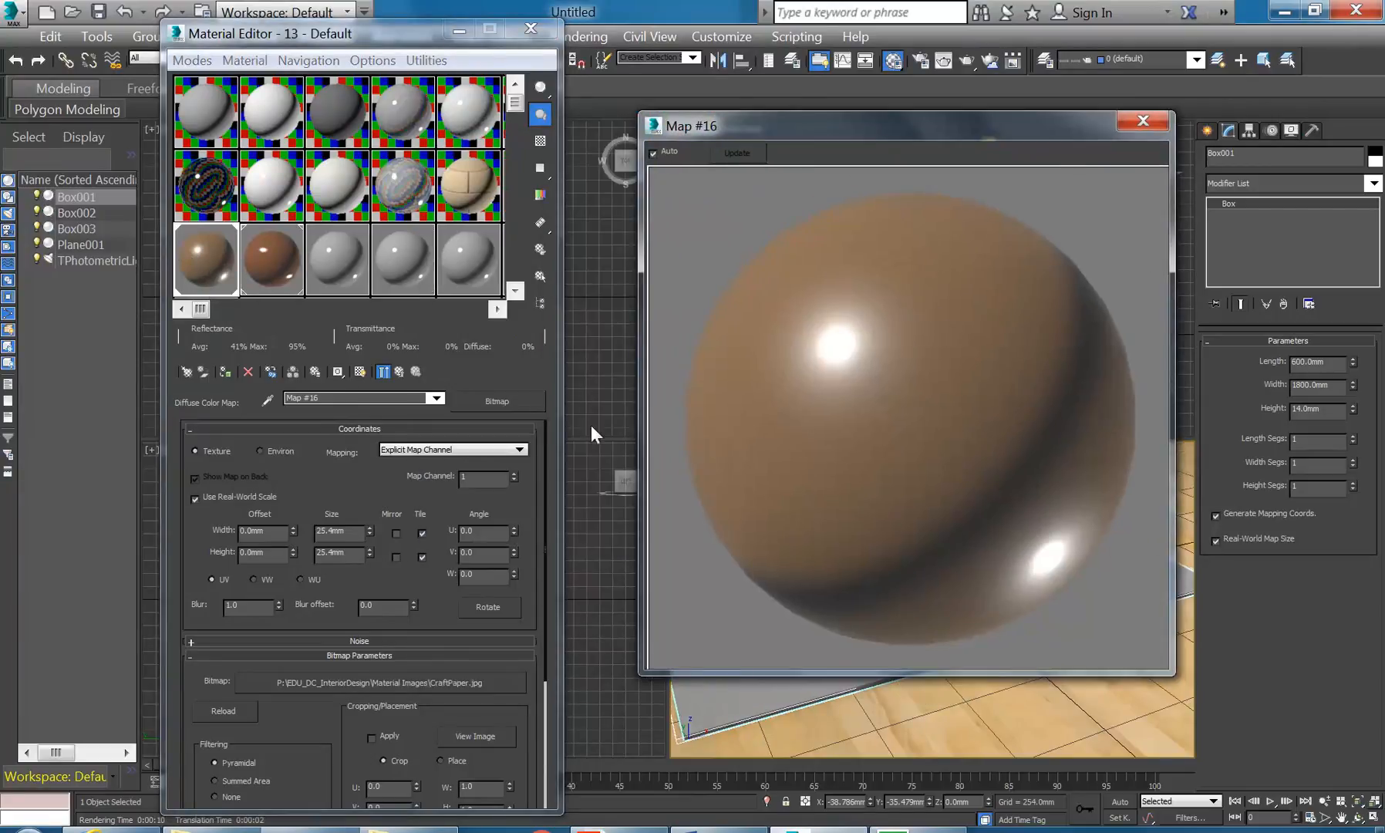
left_click(195, 499)
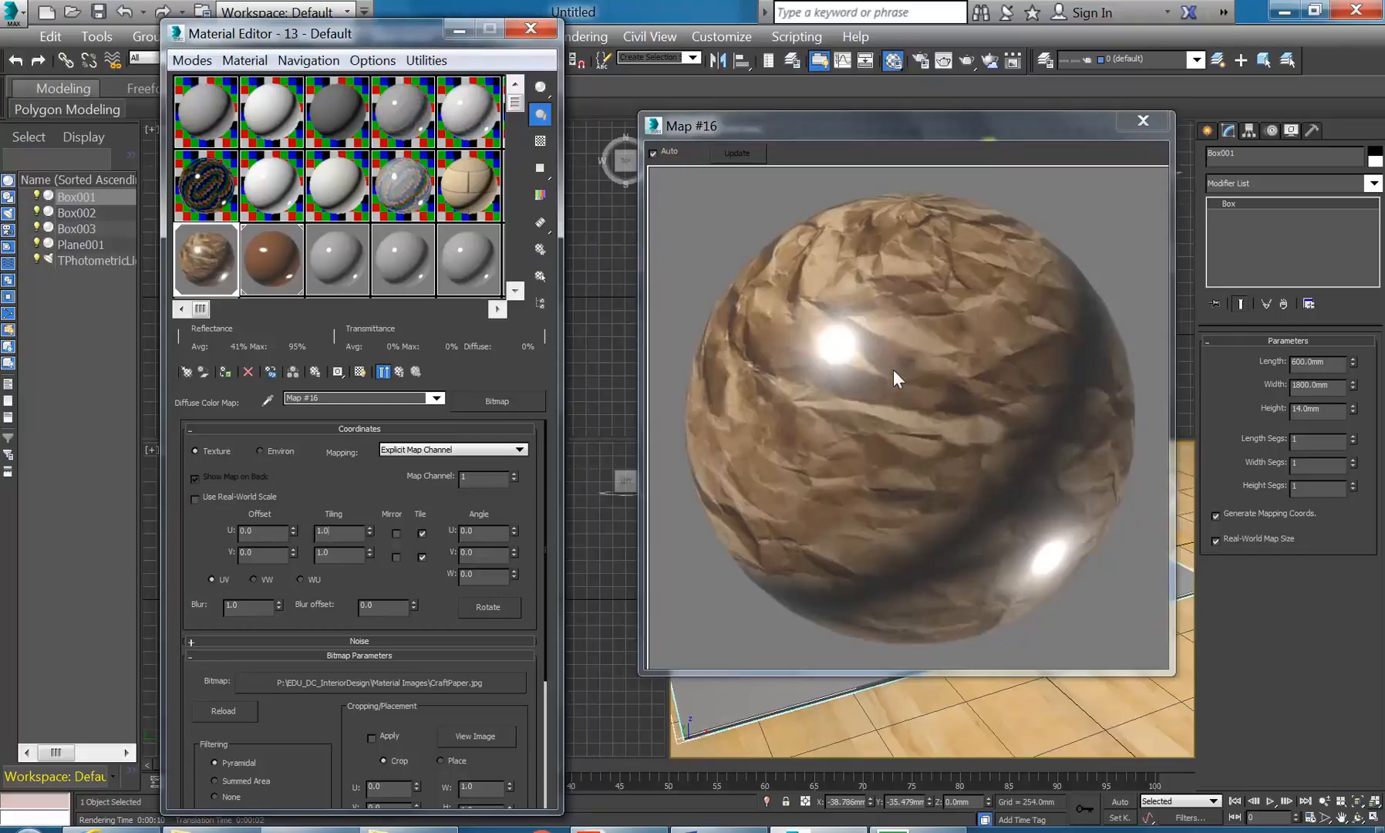
left_click(1142, 121)
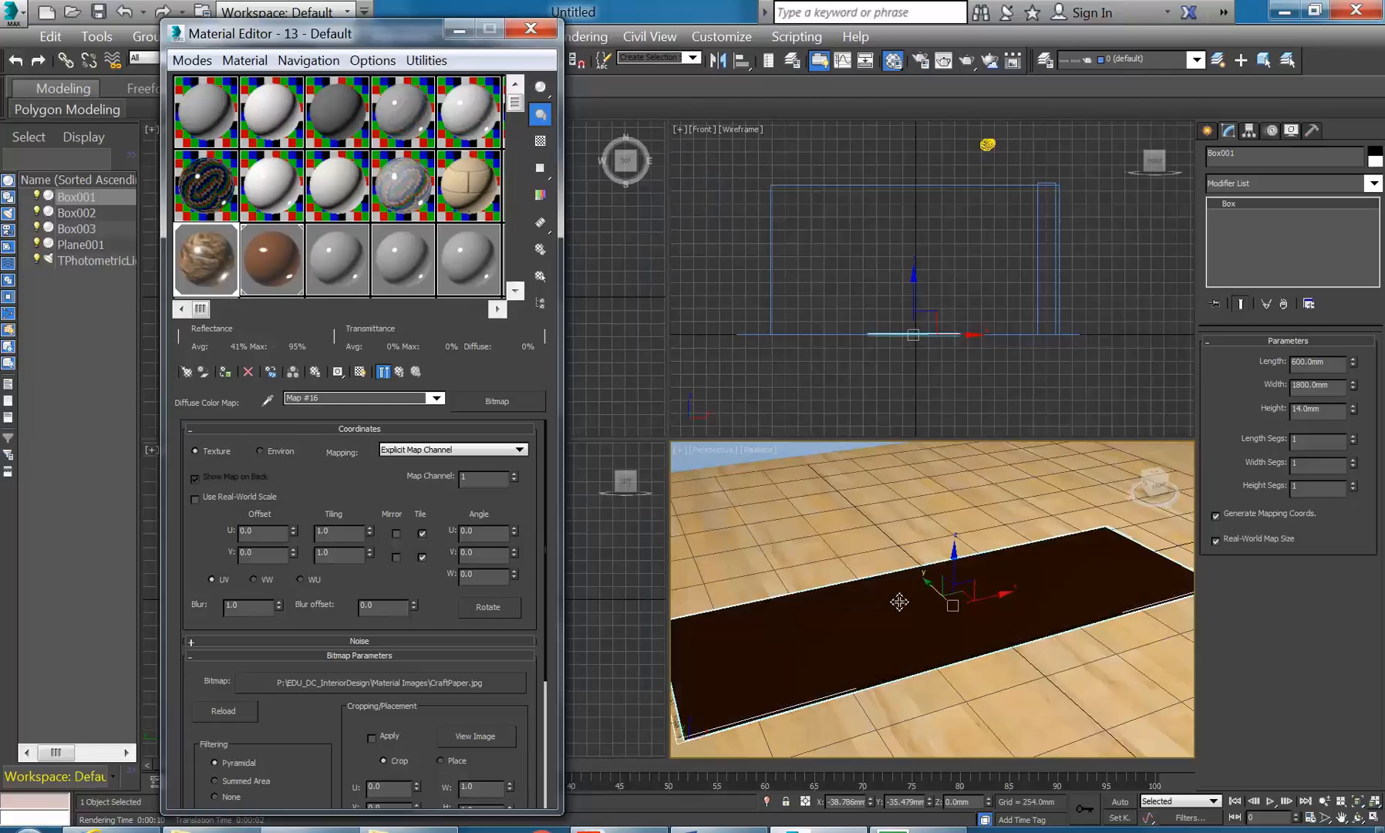
- Show the craft-paper texture on Box001, disable Real-World Map Size, and set V tiling to 0.5
left_click(359, 371)
left_click(359, 371)
left_click(359, 371)
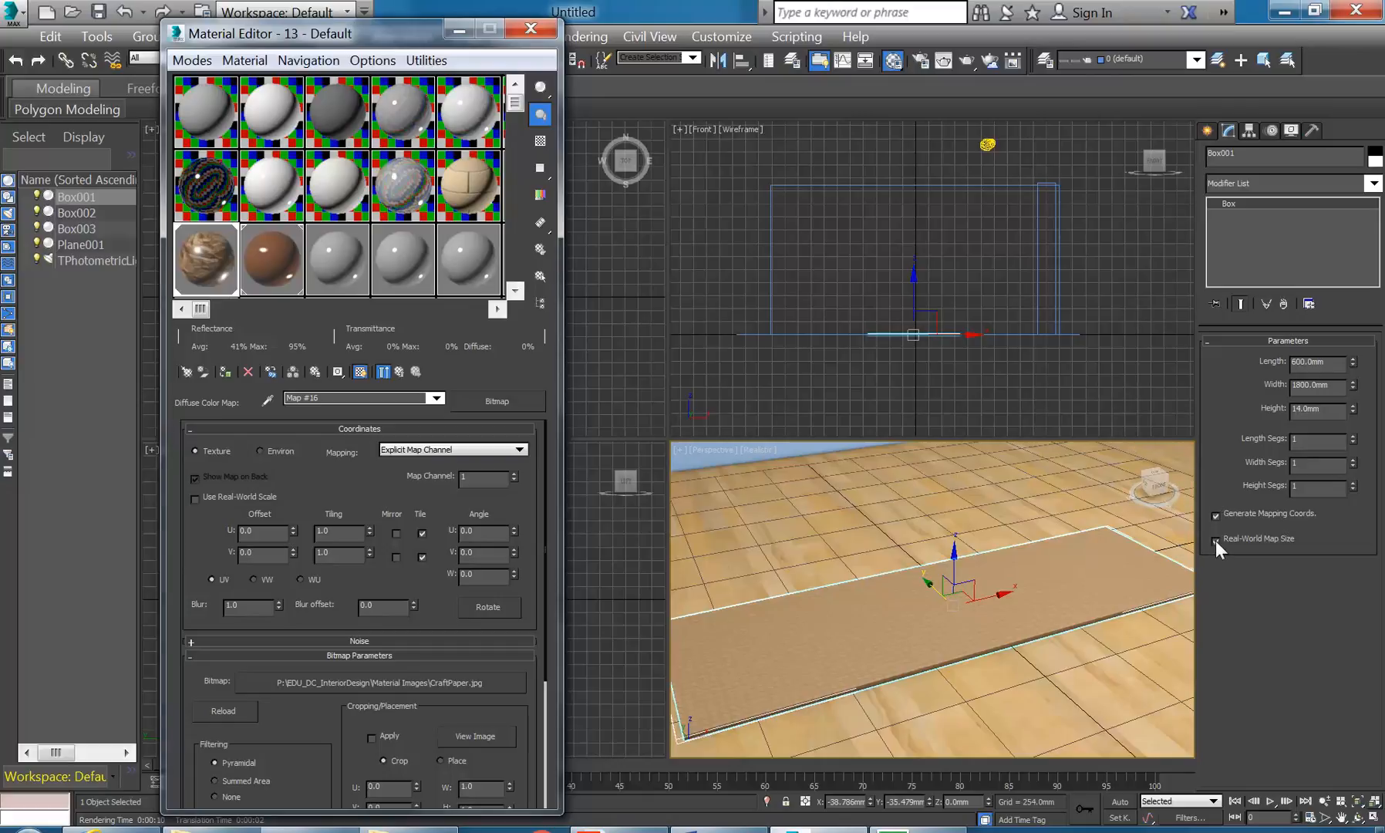
left_click(1216, 542)
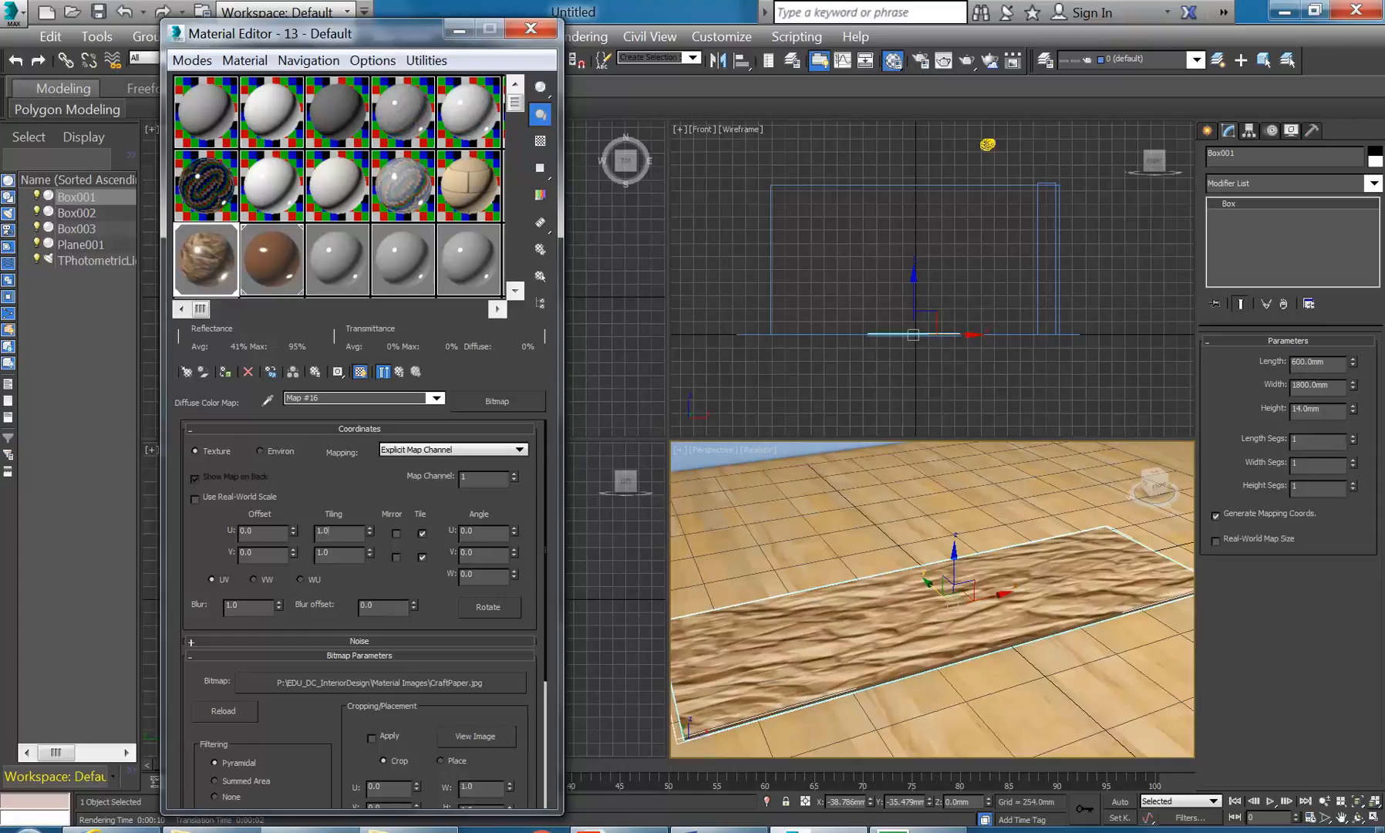
left_click_drag(371, 551, 370, 555)
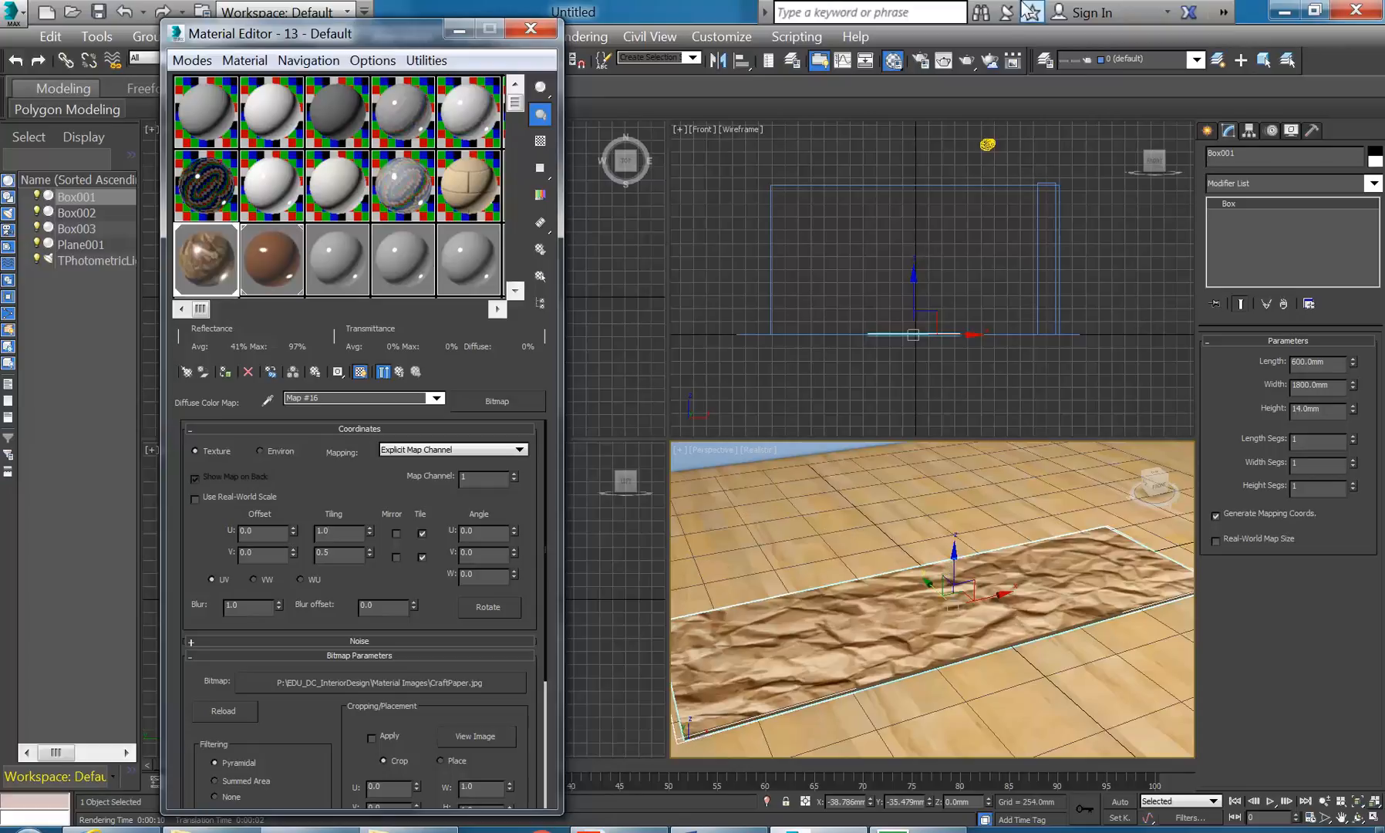
- Render the perspective view to check the crumpled-paper slab over the wood floor
left_click(965, 60)
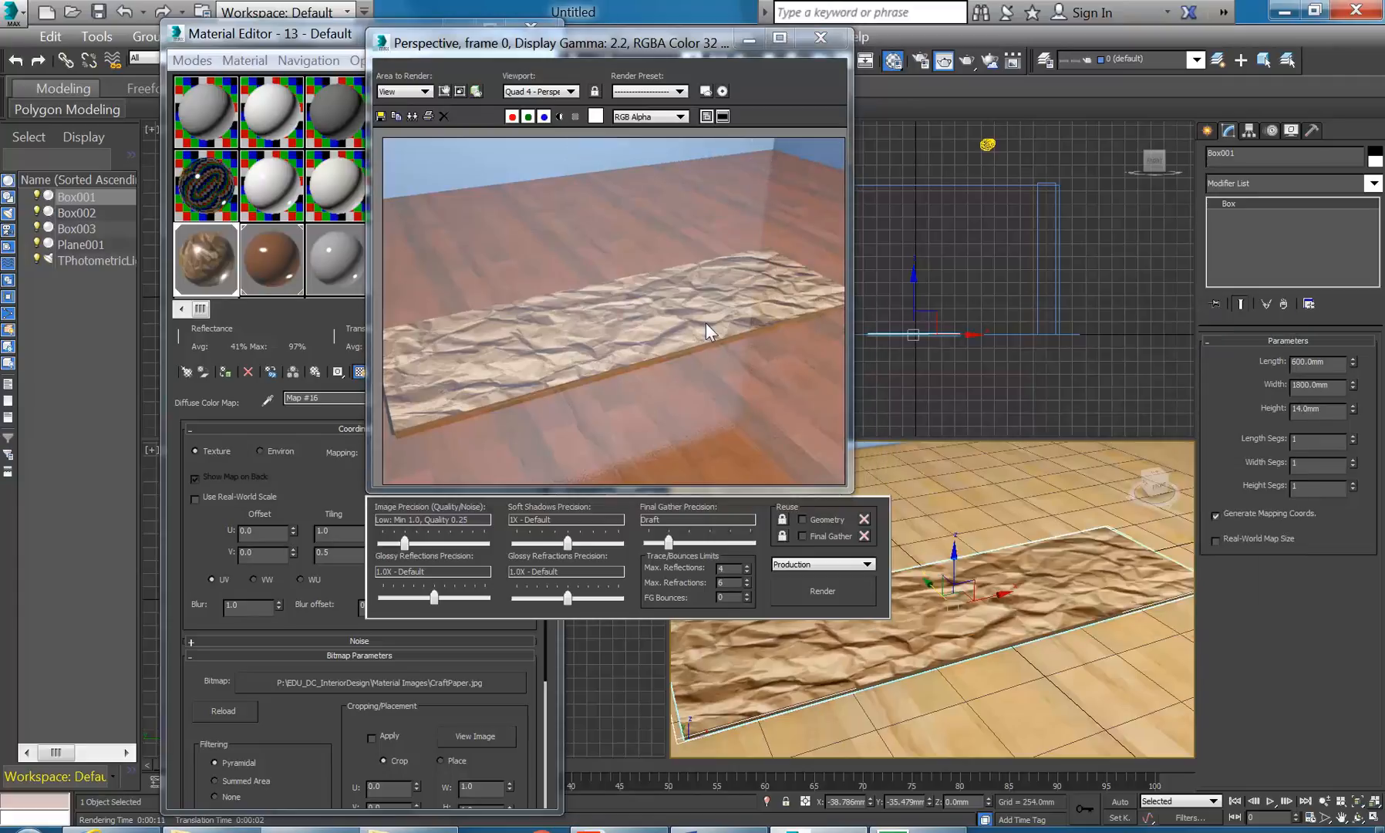
- Replace the slab's bitmap with 45-2.jpg and re-render the room
left_click(201, 266)
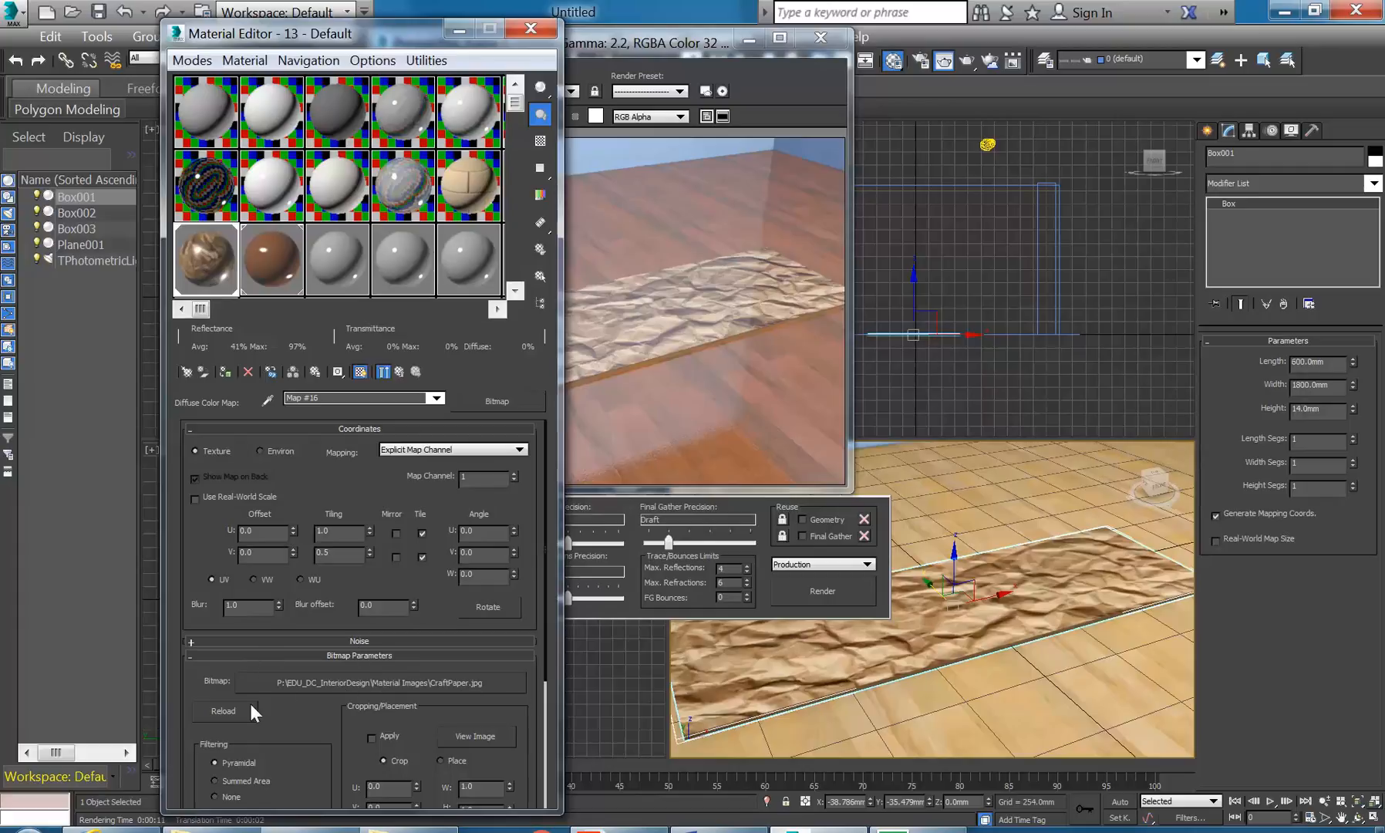
left_click(336, 684)
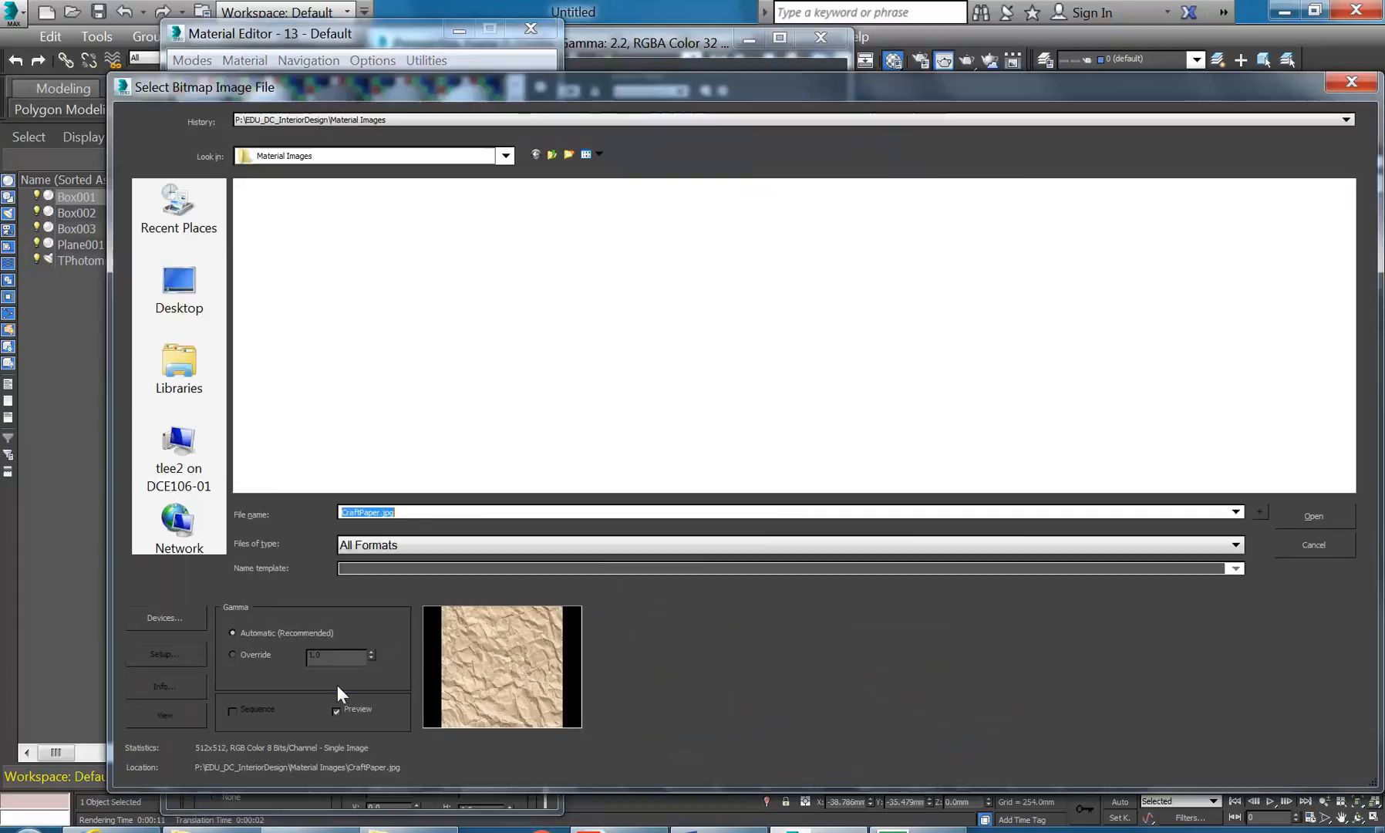
left_click(1278, 338)
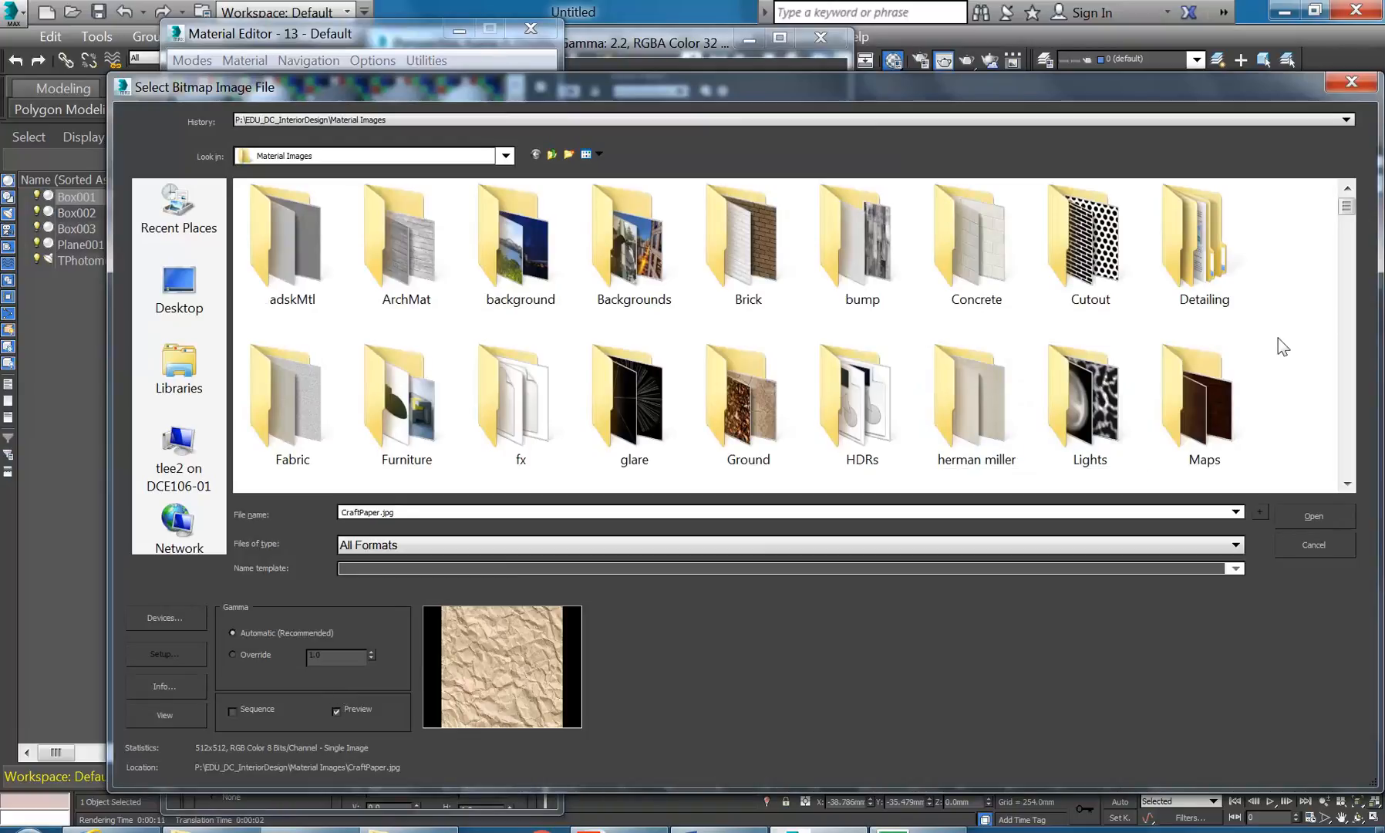
scroll(1277, 338, "down", 10)
scroll(1278, 338, "down", 2)
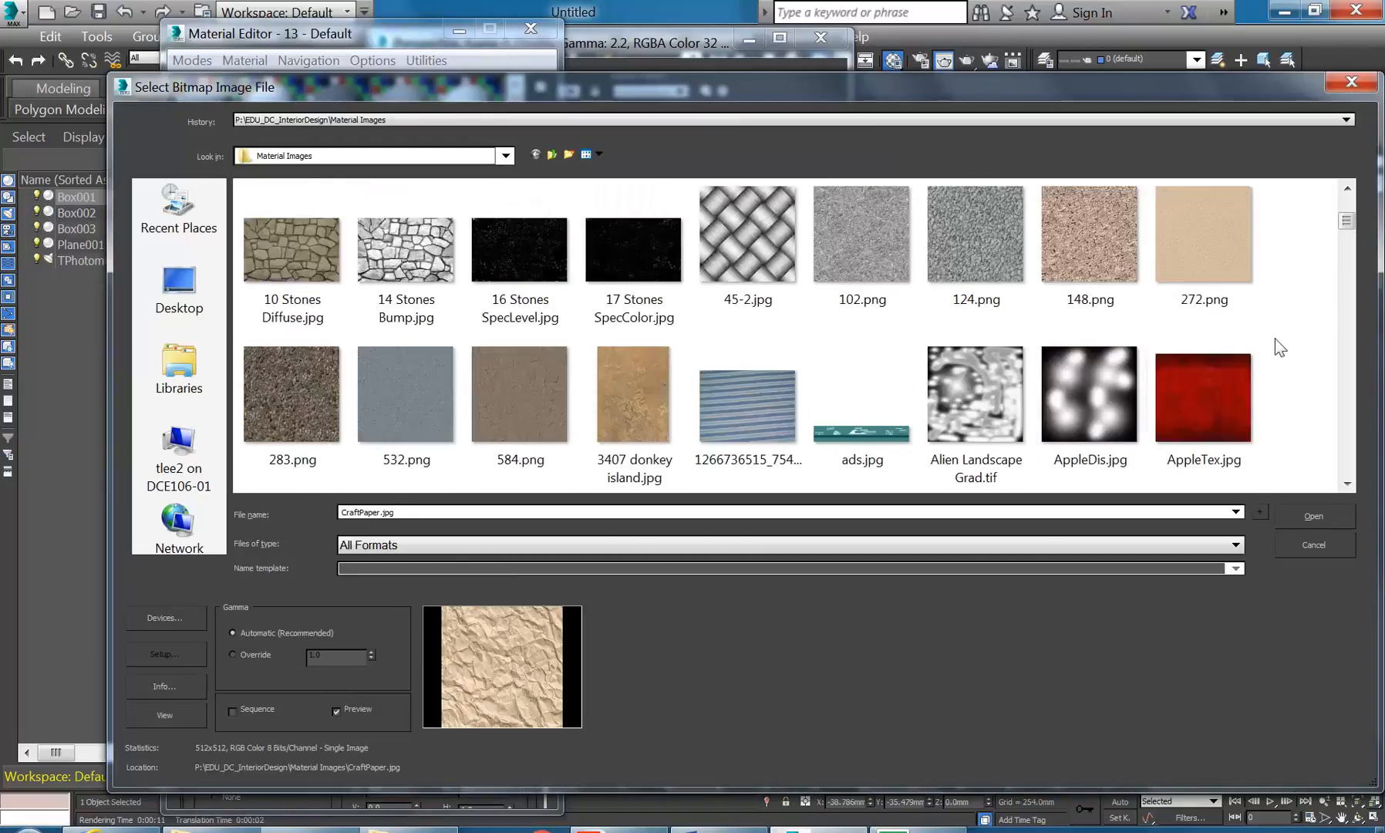
left_click(766, 236)
left_click(1308, 522)
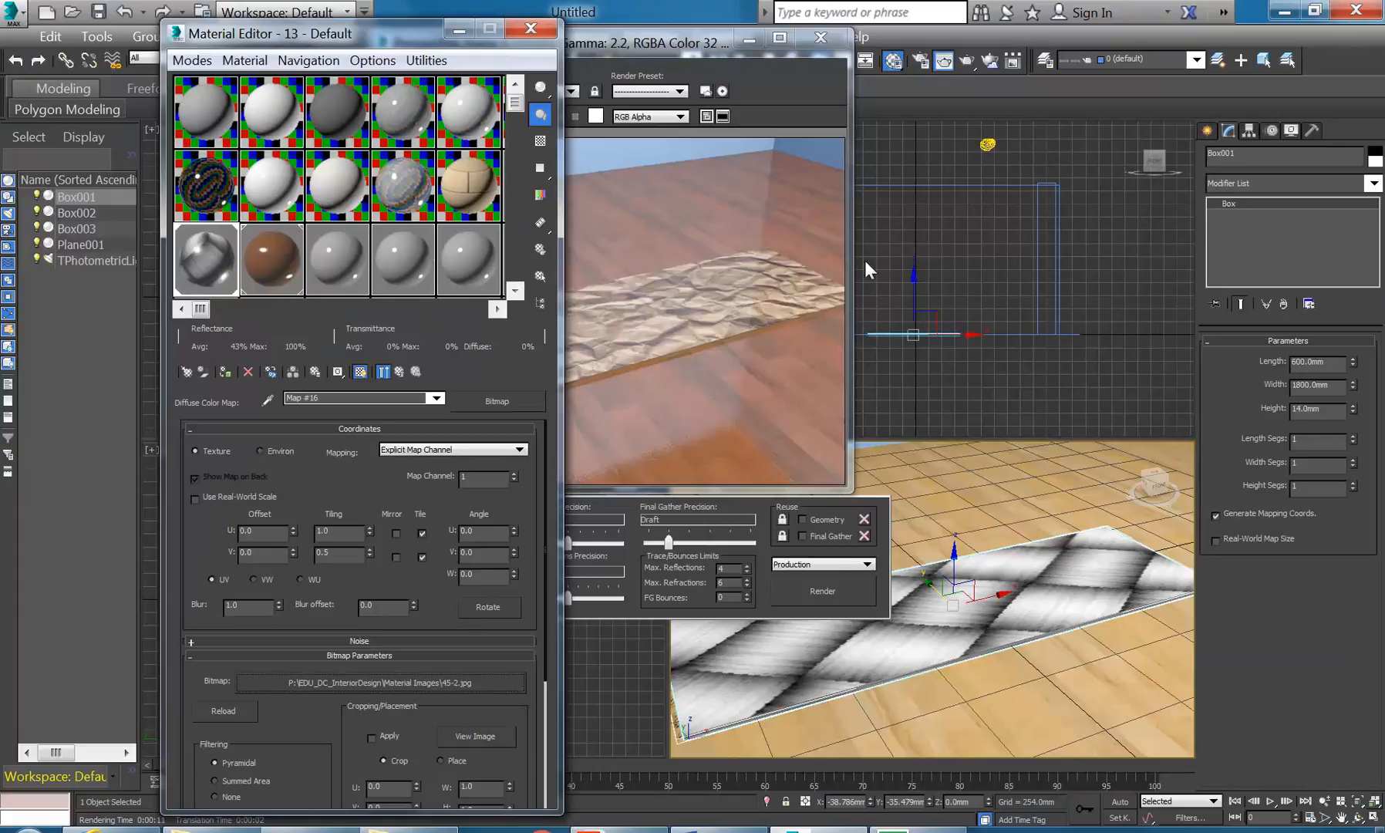
left_click(972, 60)
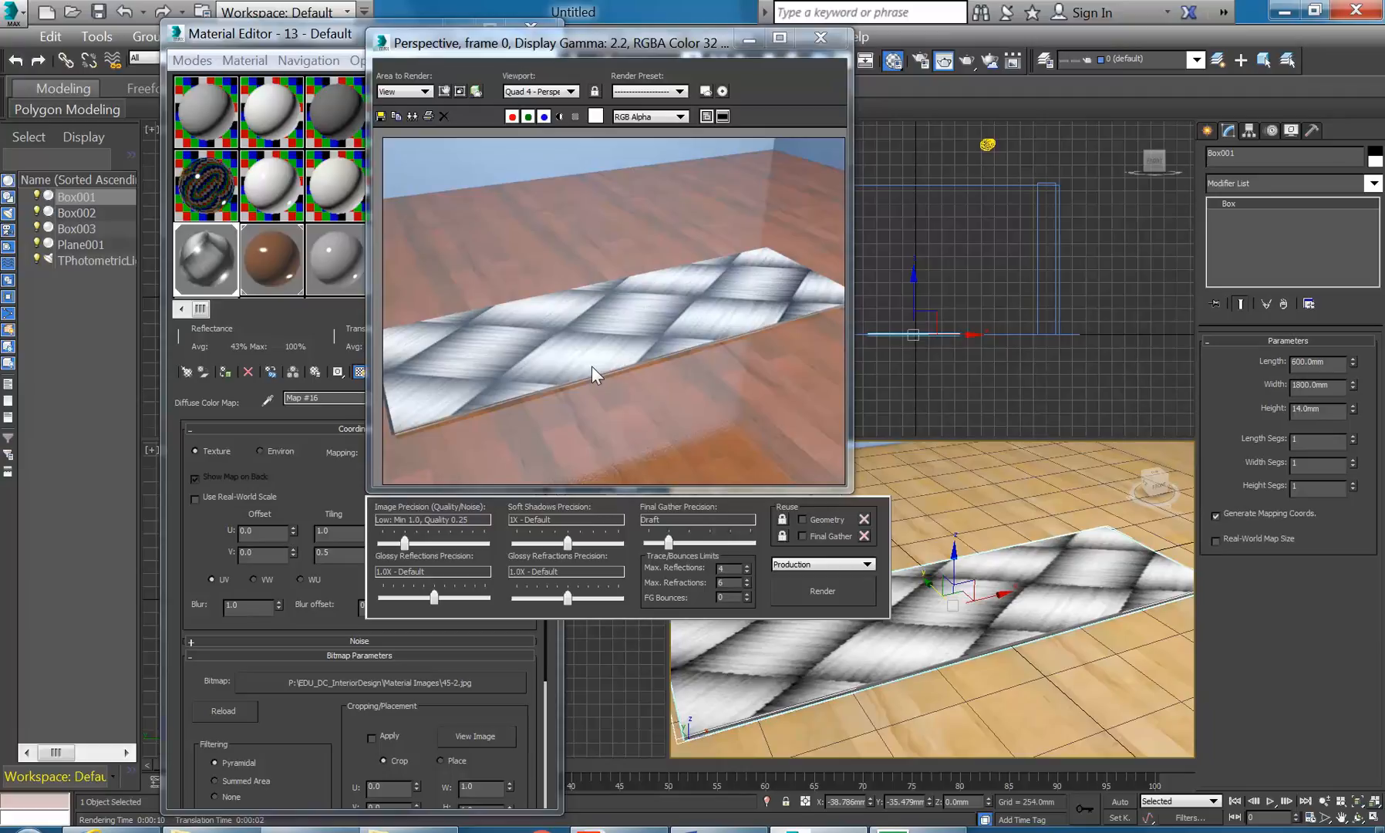
- Return to the parent 13 - Default material and expand its General Maps
left_click_drag(600, 42, 937, 15)
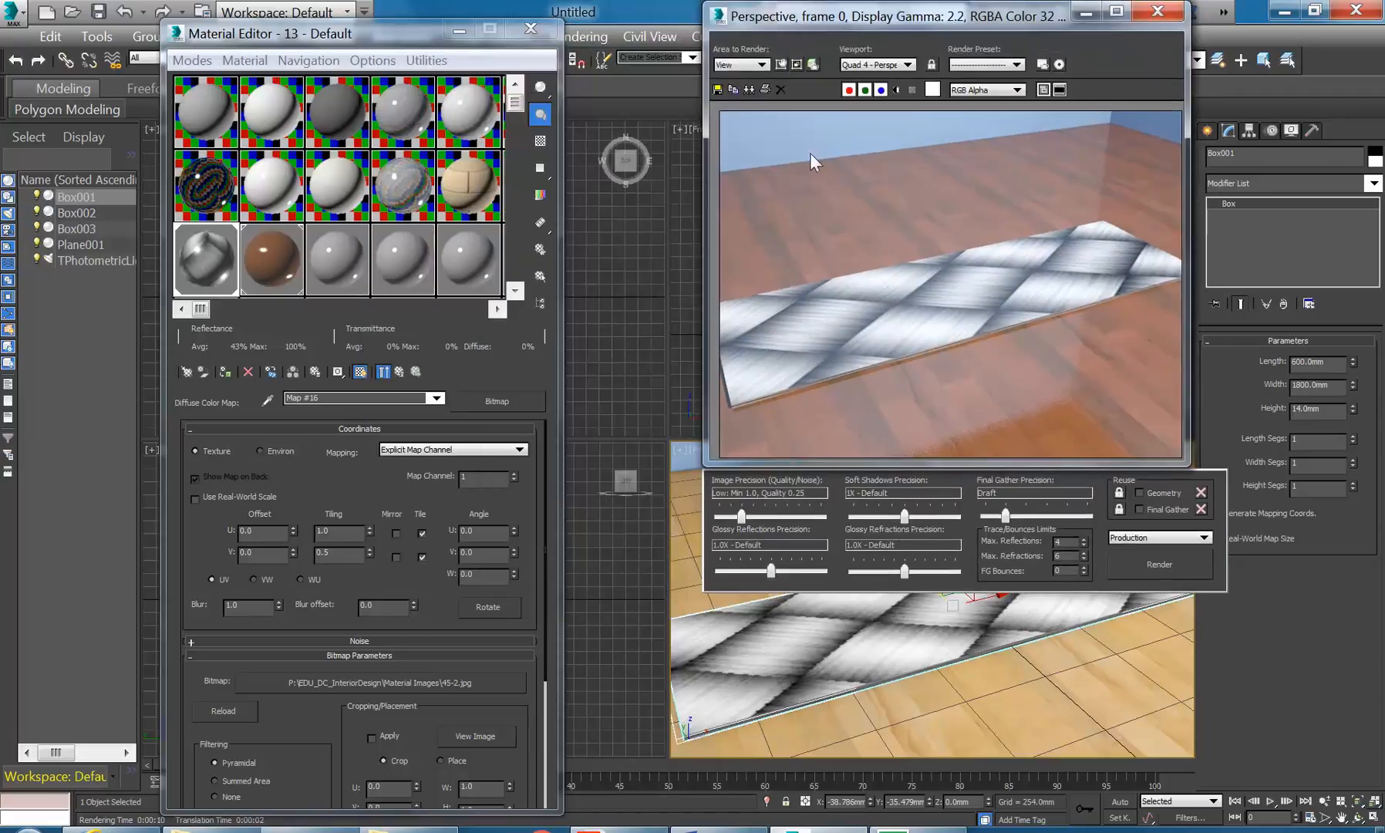
left_click(399, 371)
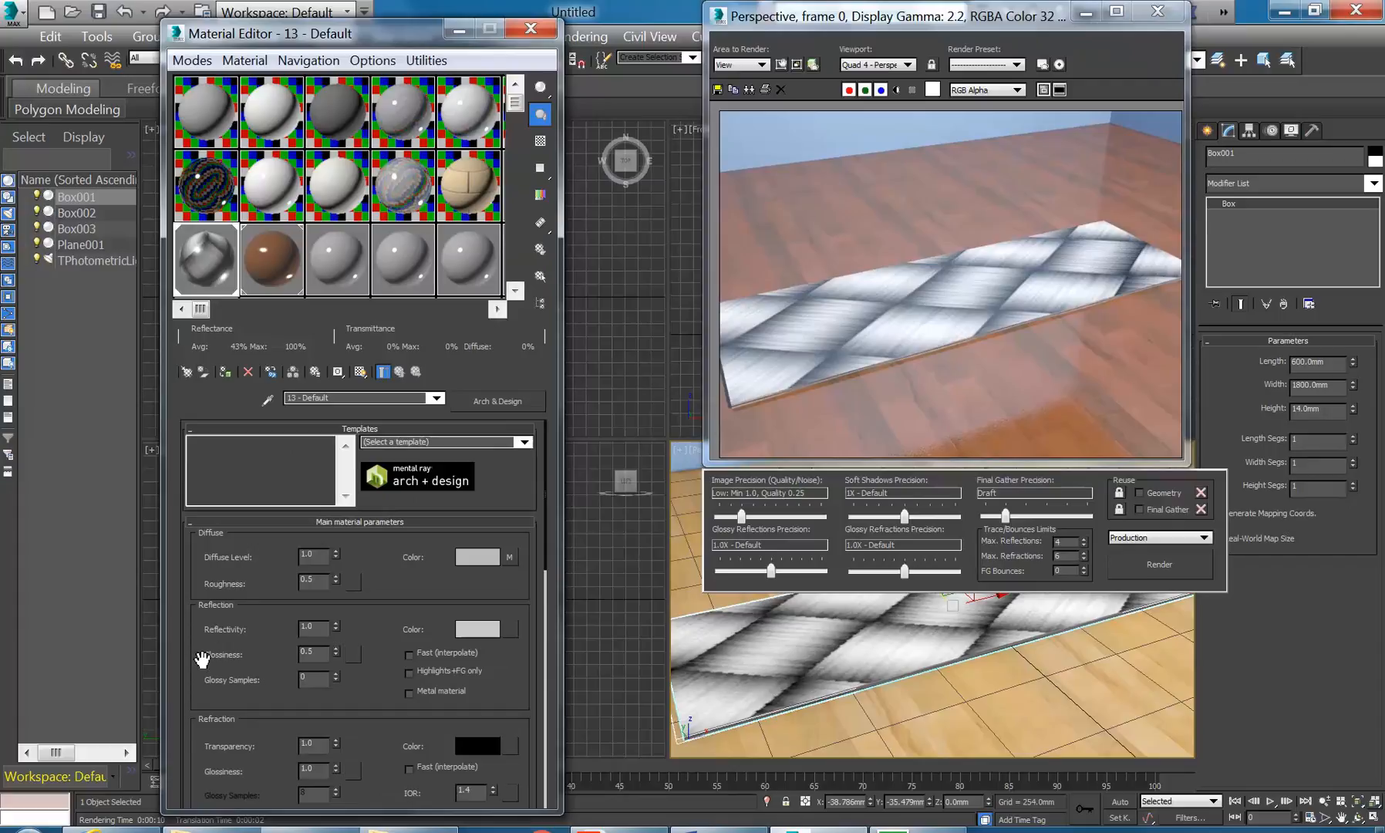
left_click_drag(205, 652, 207, 340)
scroll(191, 730, "down", 8)
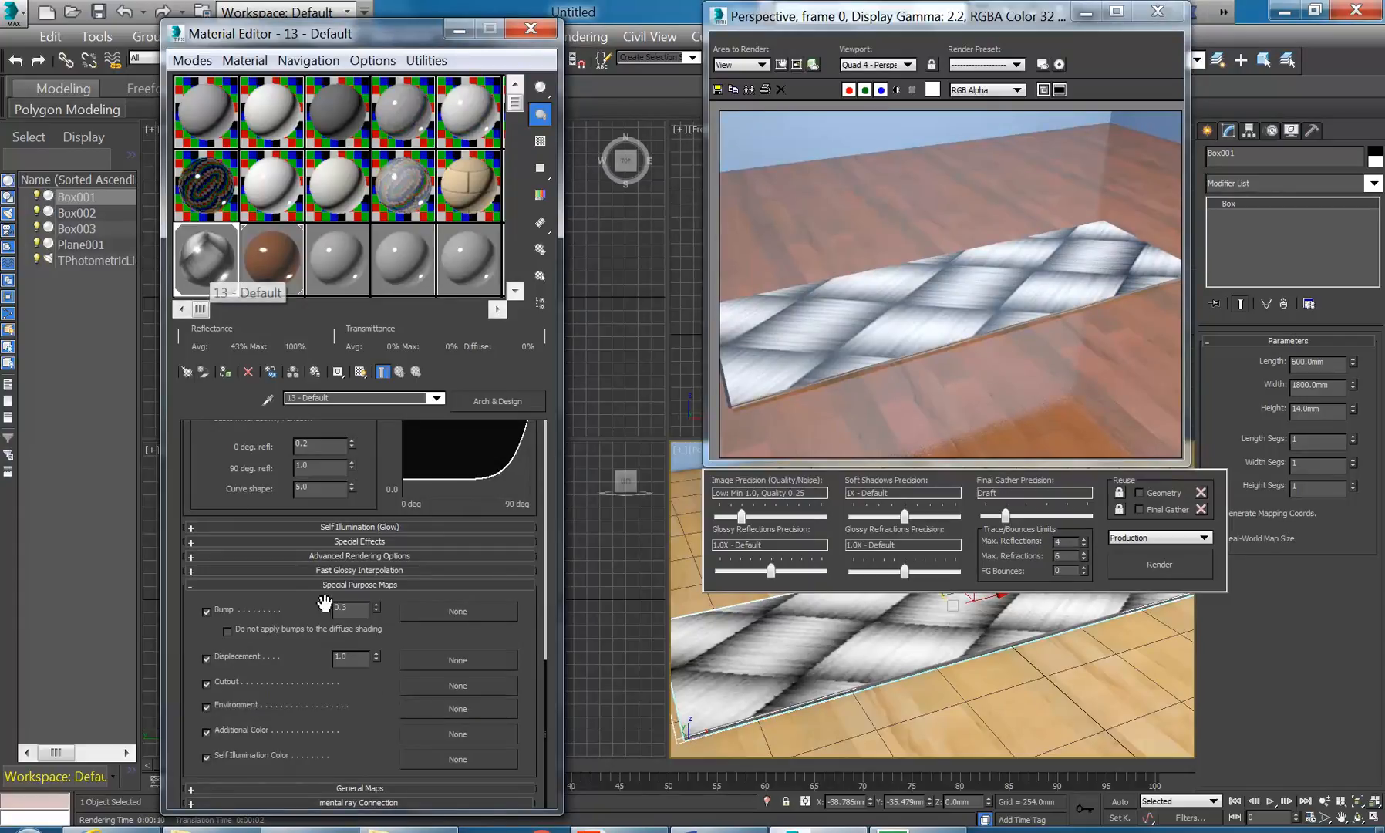
left_click(312, 787)
left_click_drag(184, 522, 176, 760)
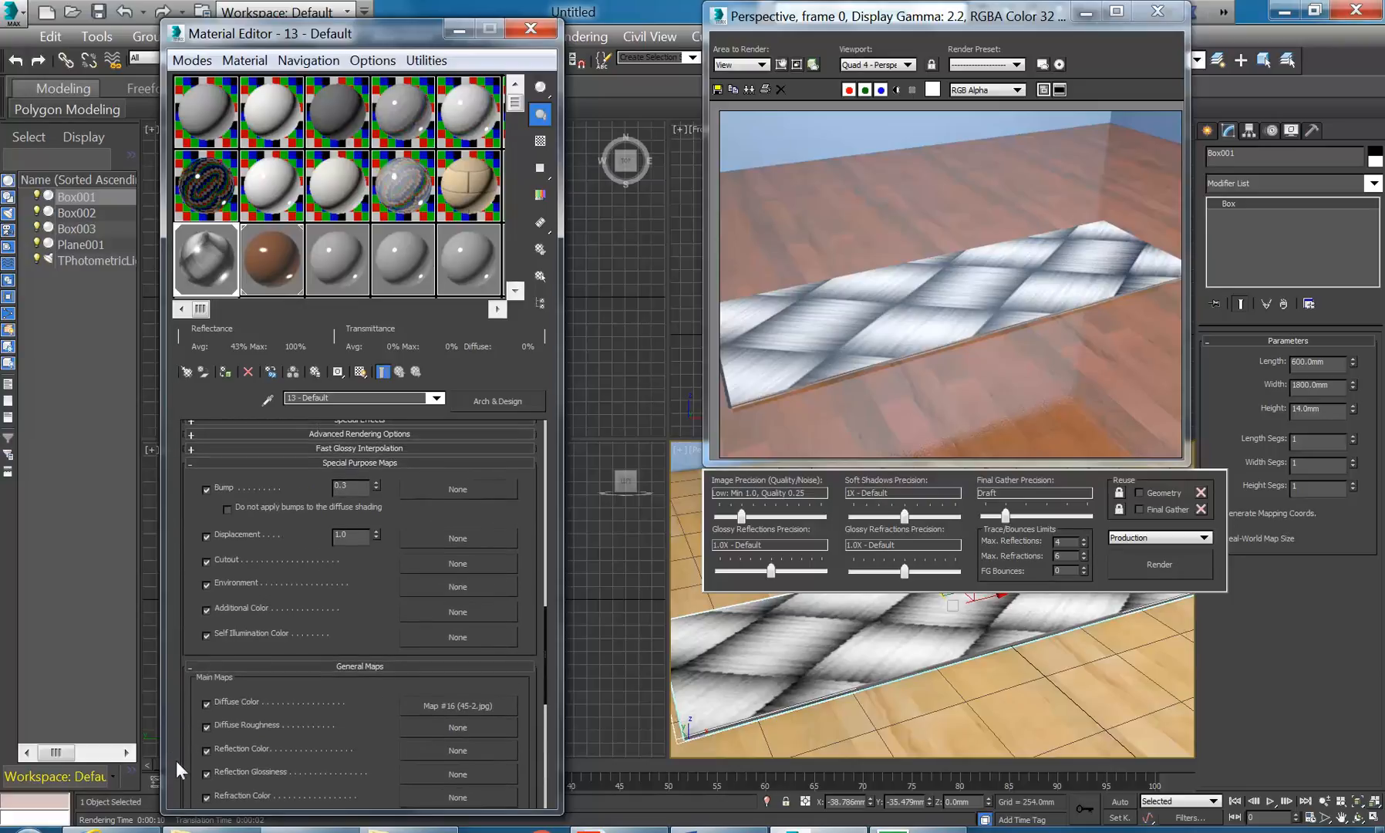
left_click_drag(180, 571, 185, 589)
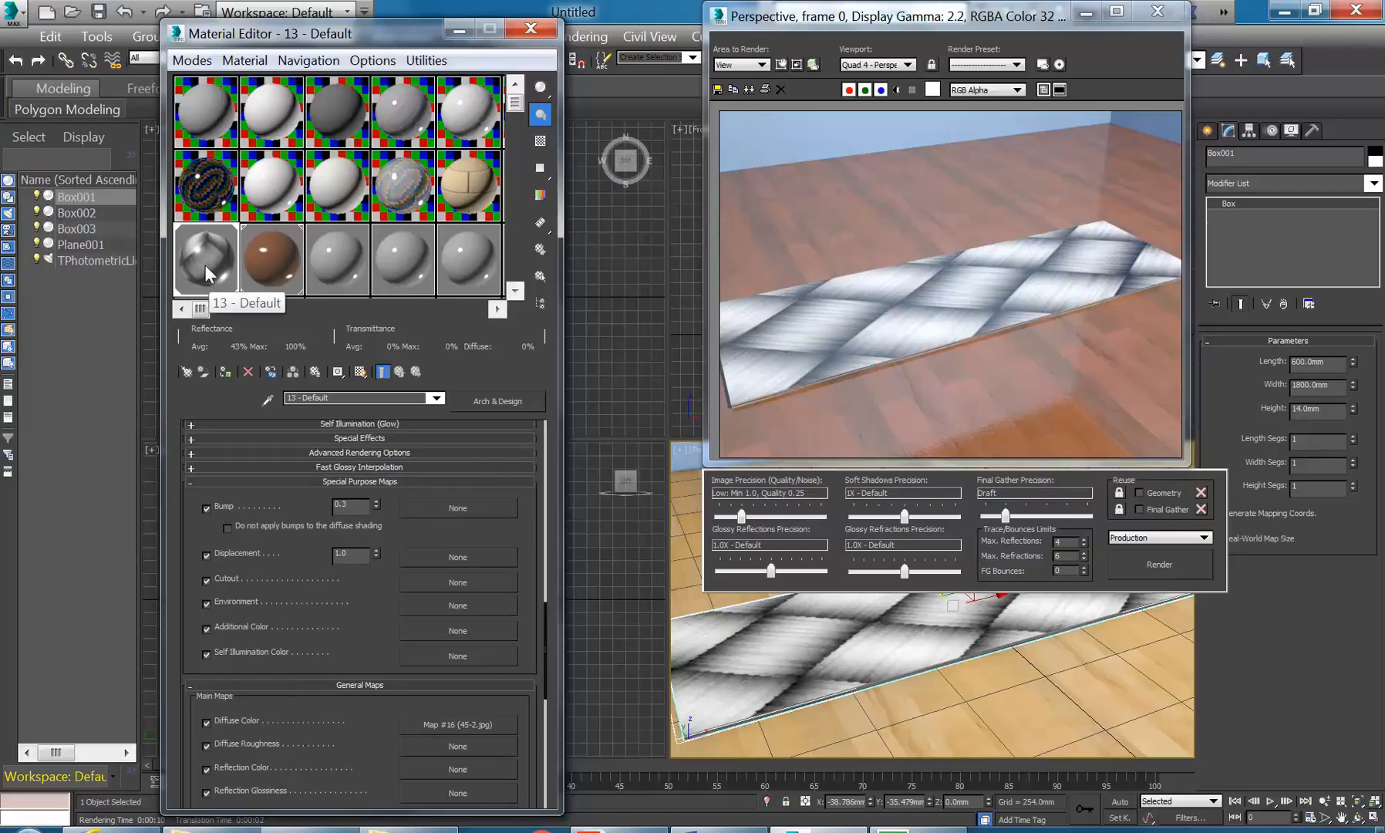
- Copy 13 - Default into an empty sample slot and review its map settings
left_click_drag(206, 268, 340, 260)
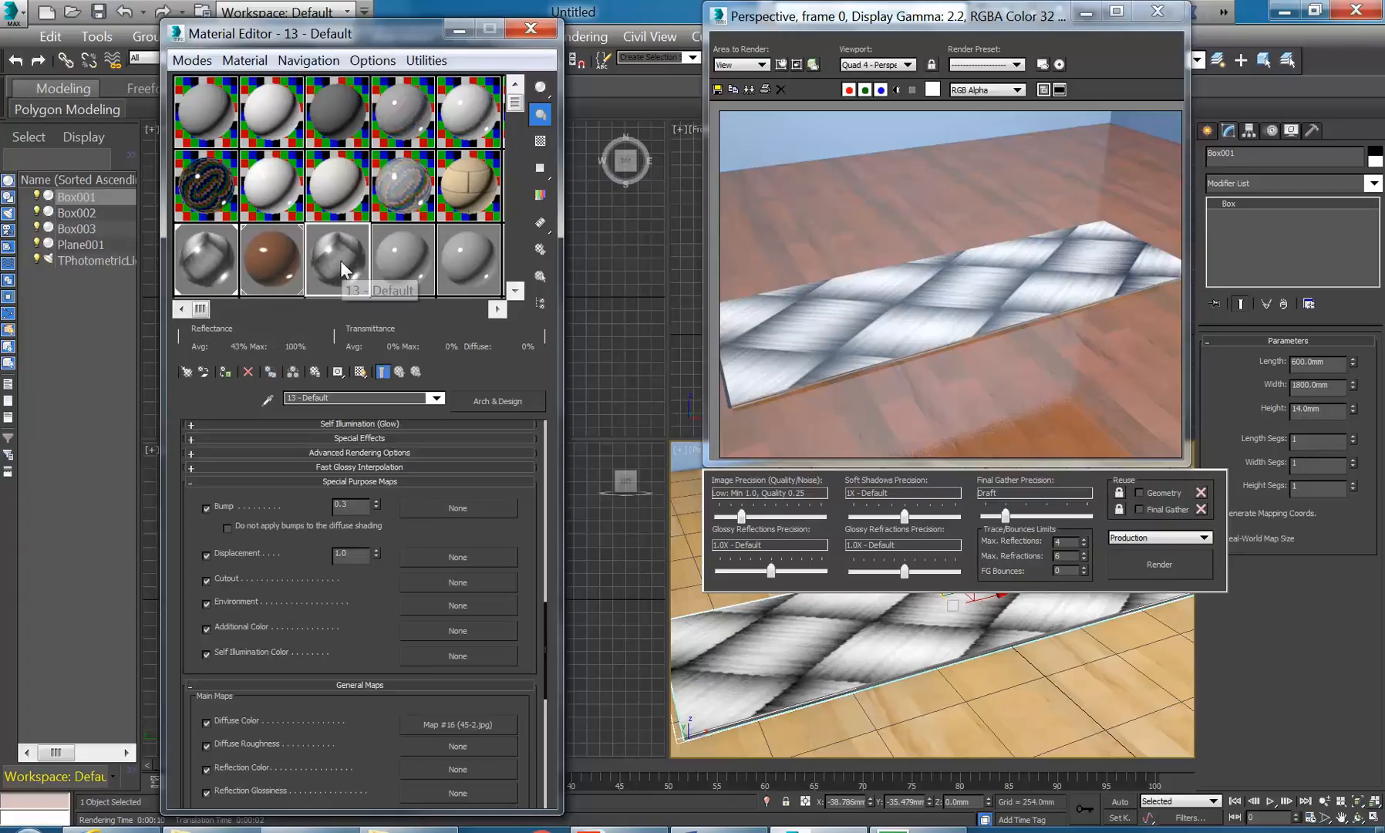
left_click(215, 253)
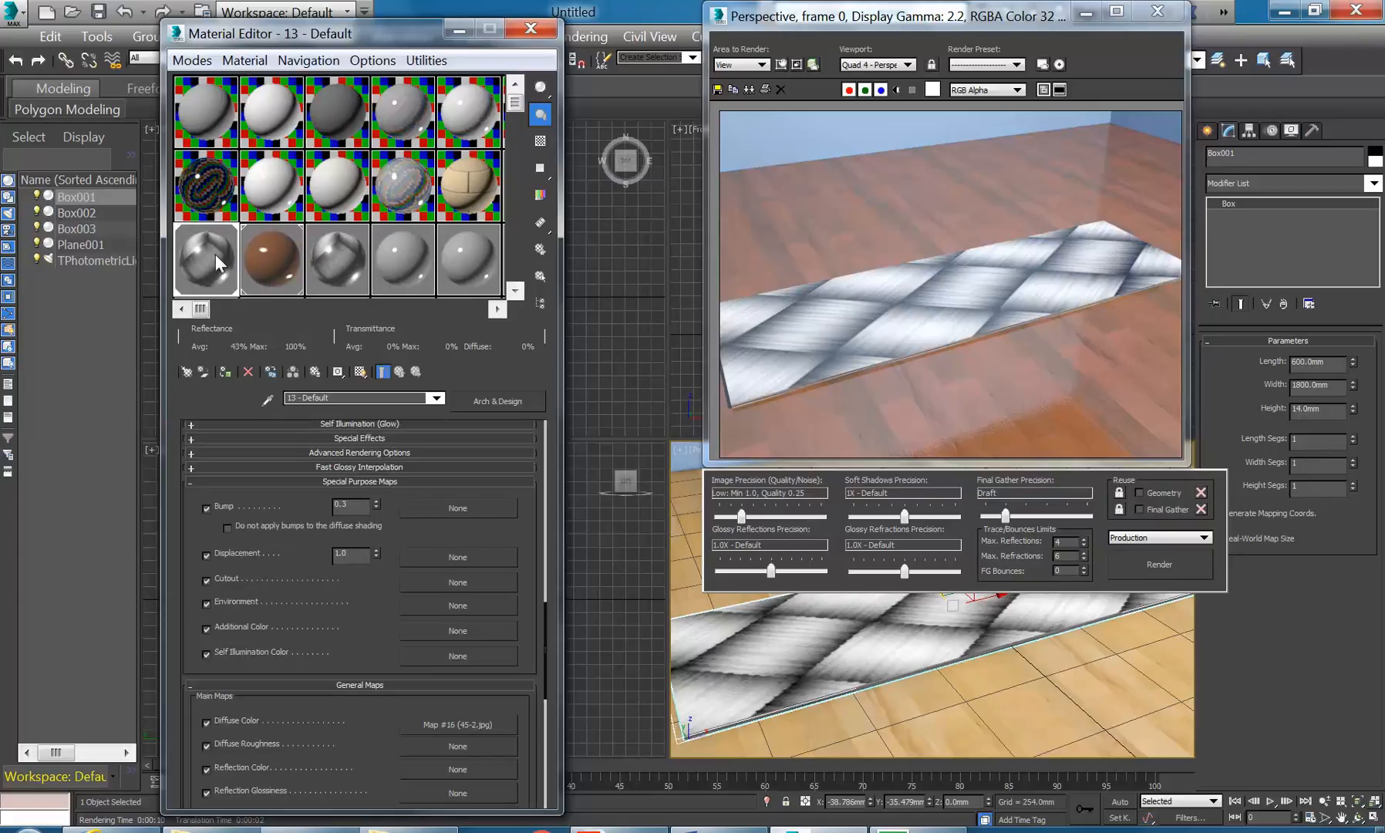
left_click(345, 255)
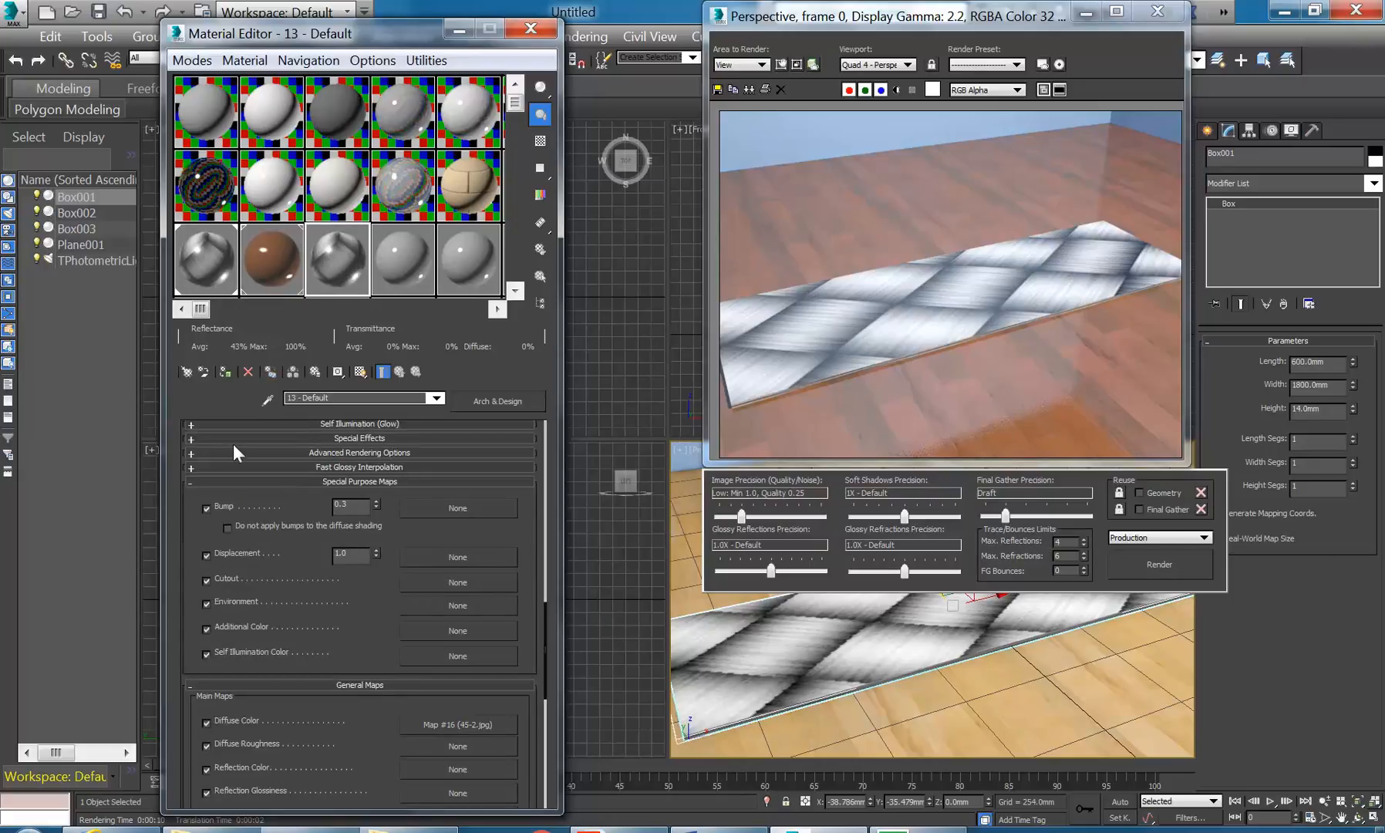
left_click_drag(191, 657, 192, 659)
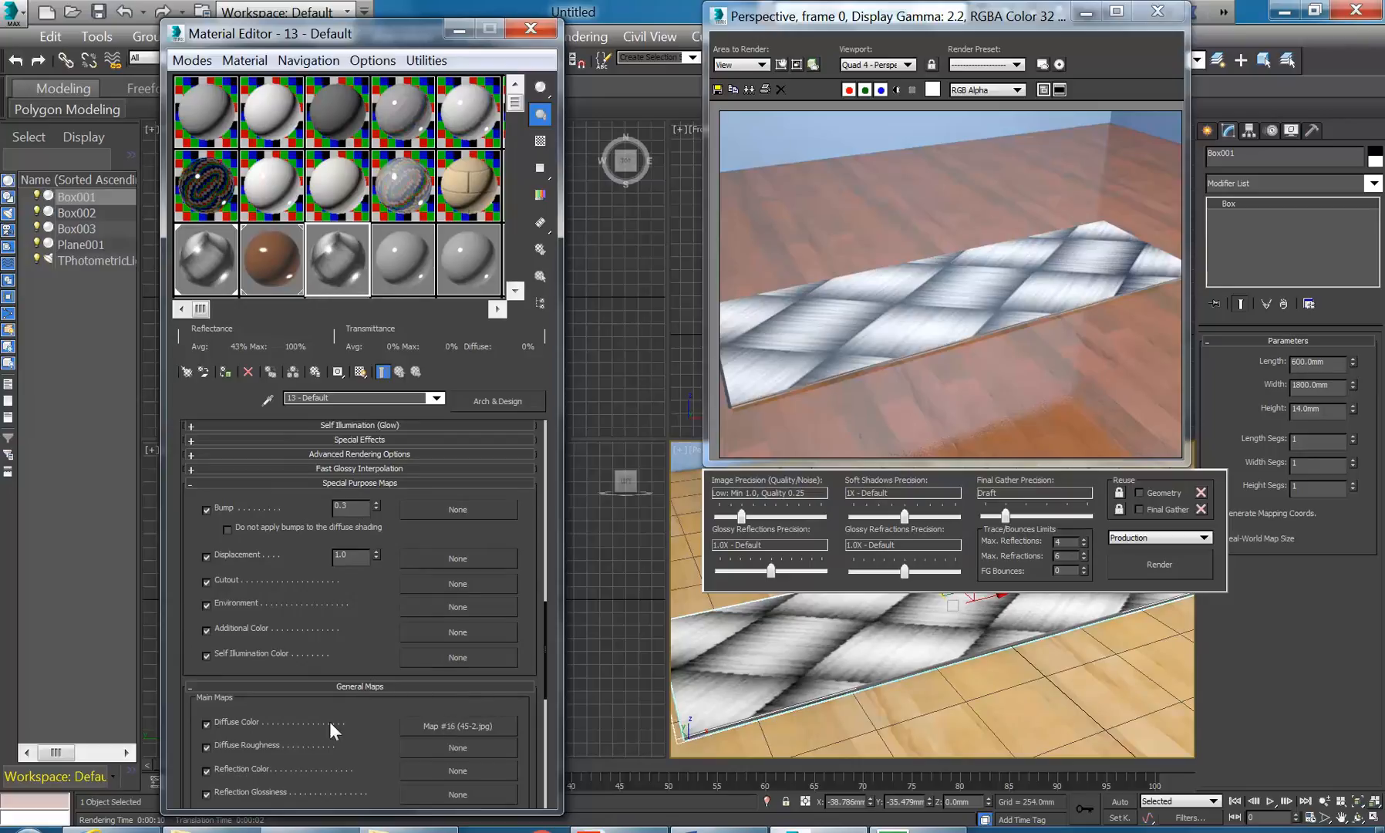
scroll(231, 472, "up", 5)
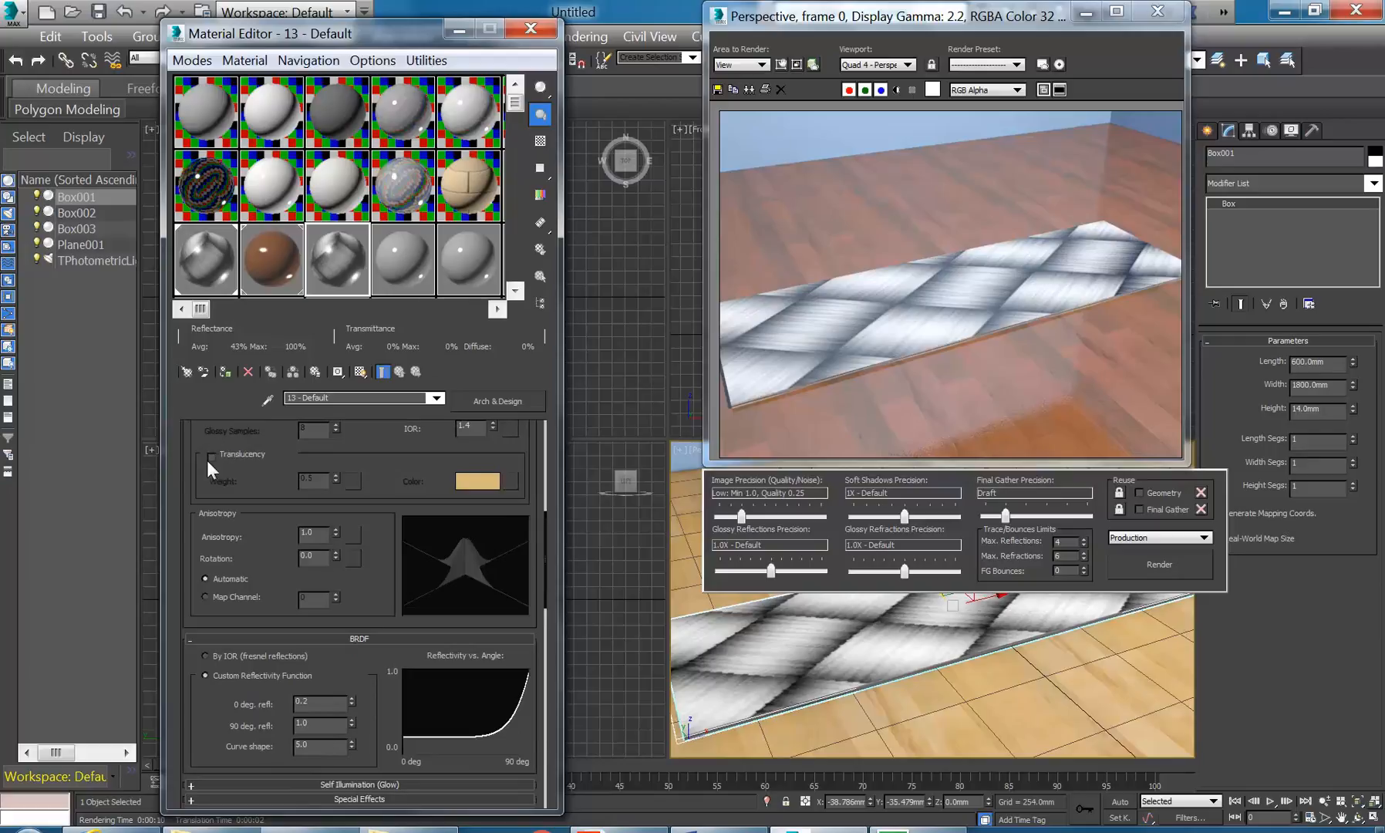
scroll(464, 548, "up", 5)
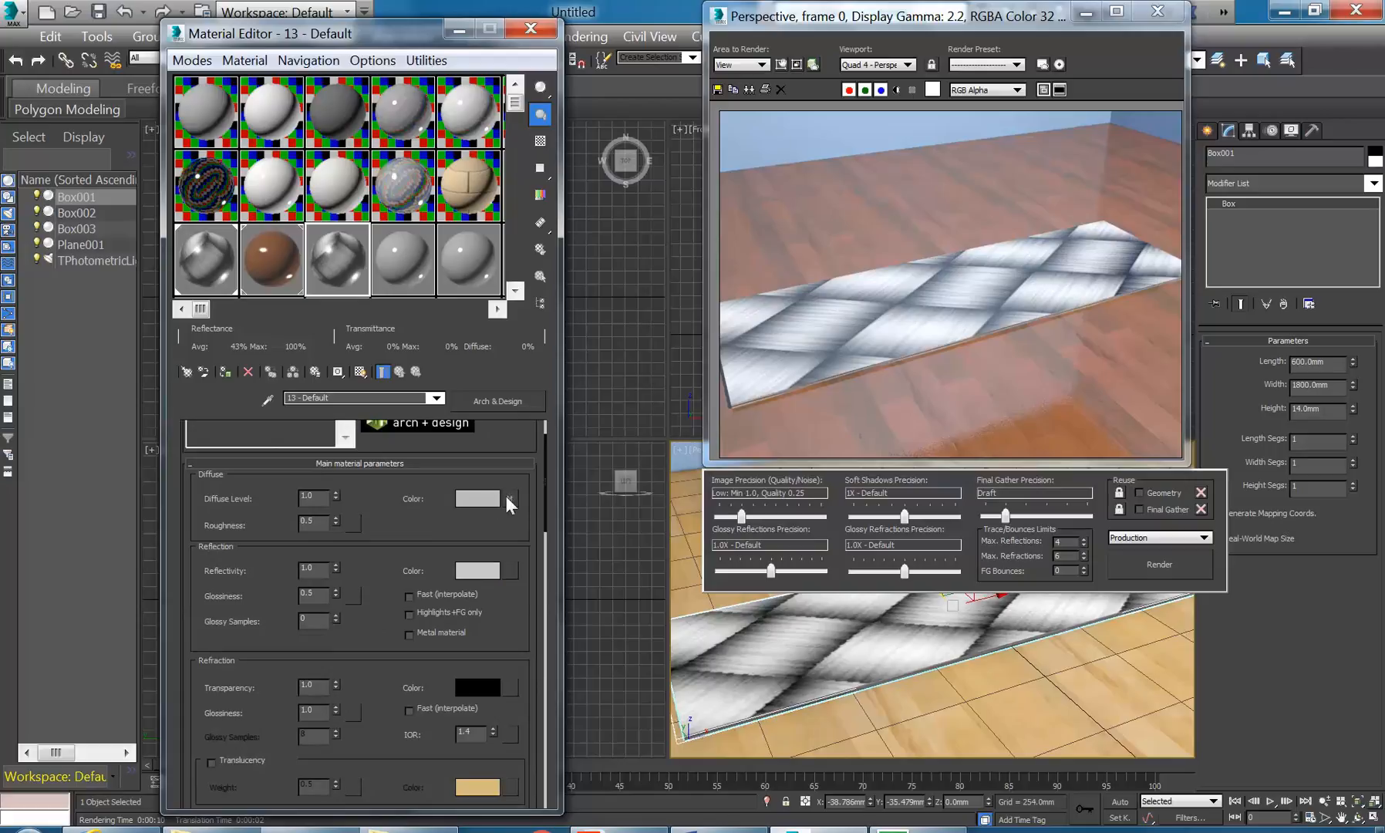
scroll(188, 647, "down", 5)
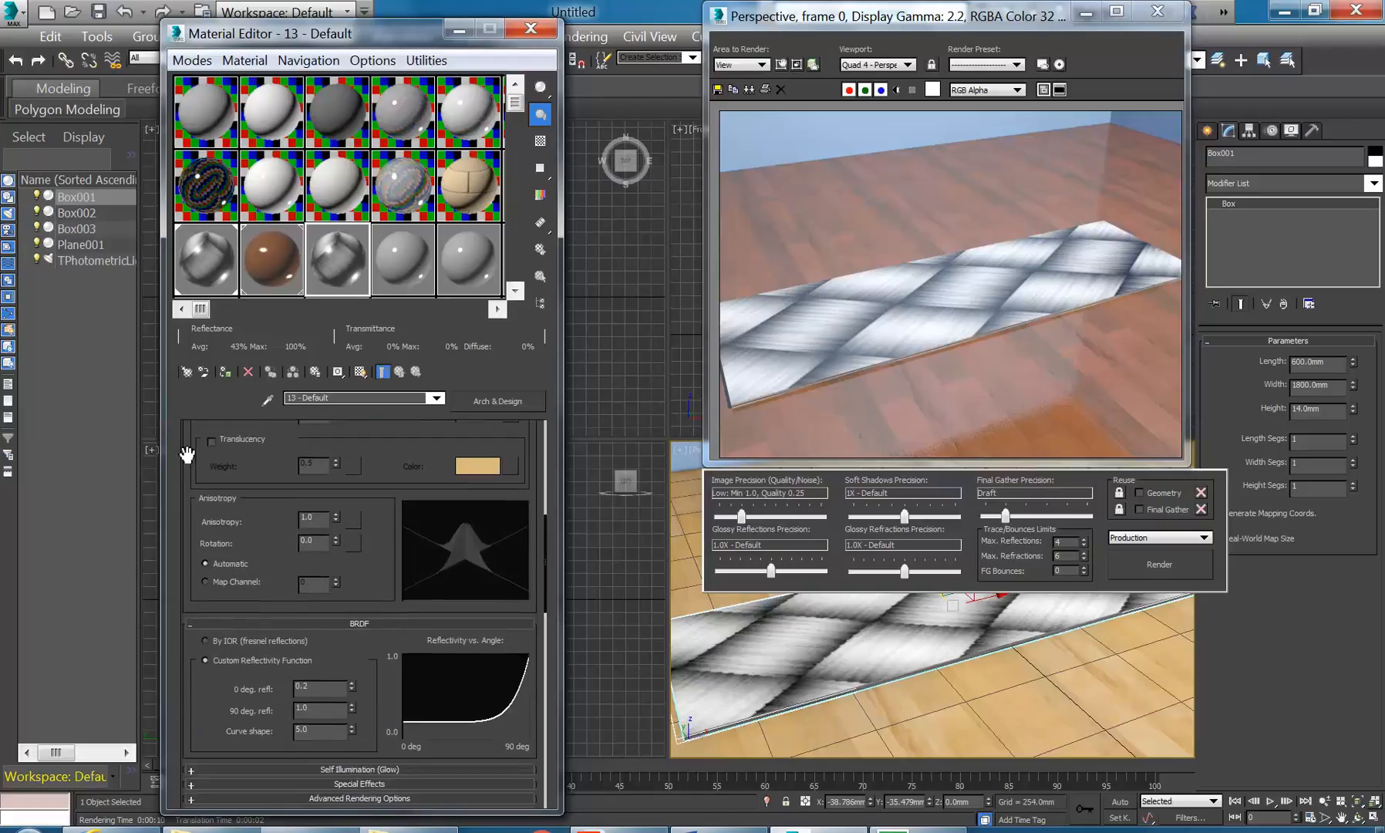
scroll(189, 672, "down", 5)
left_click_drag(188, 672, 205, 529)
scroll(205, 529, "down", 5)
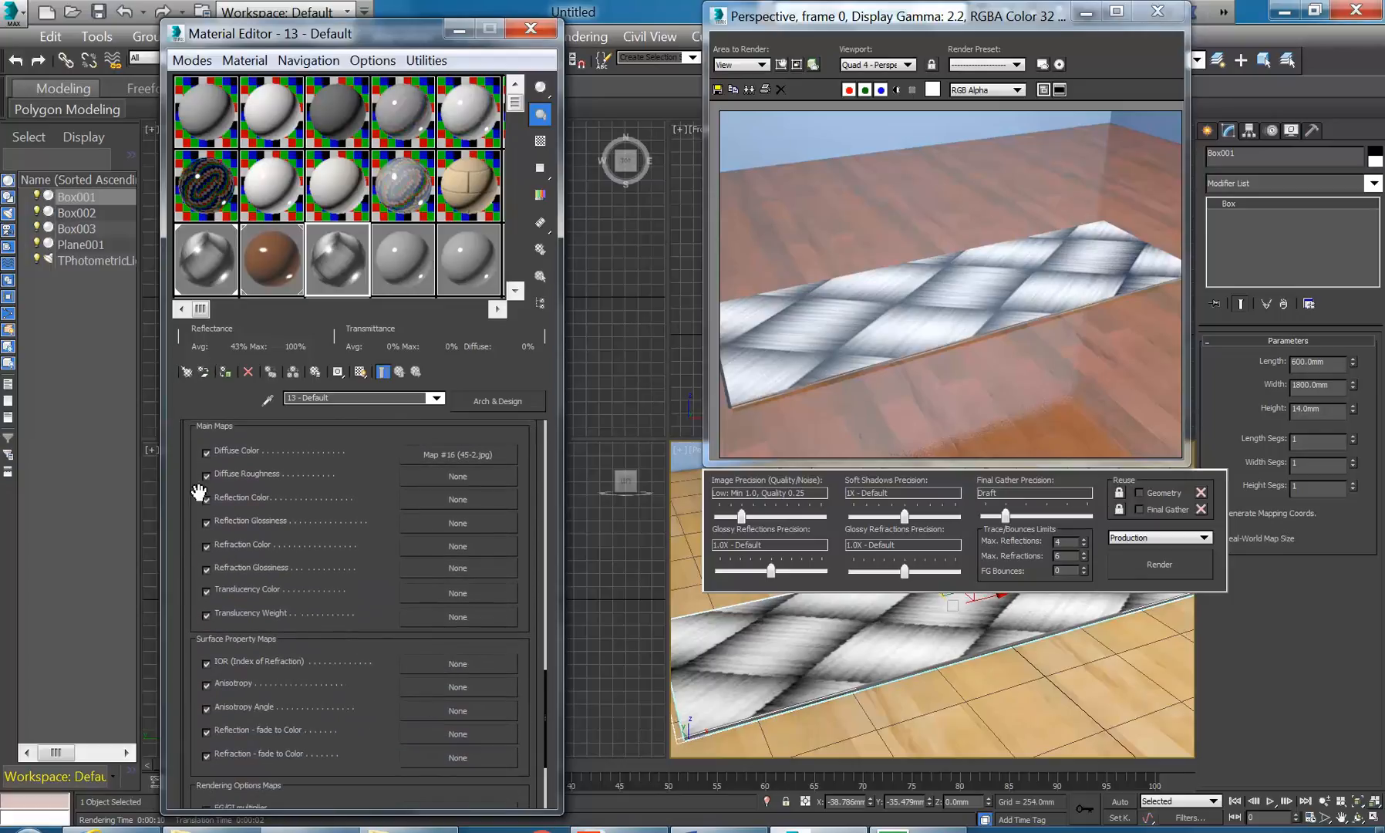
left_click_drag(186, 498, 202, 523)
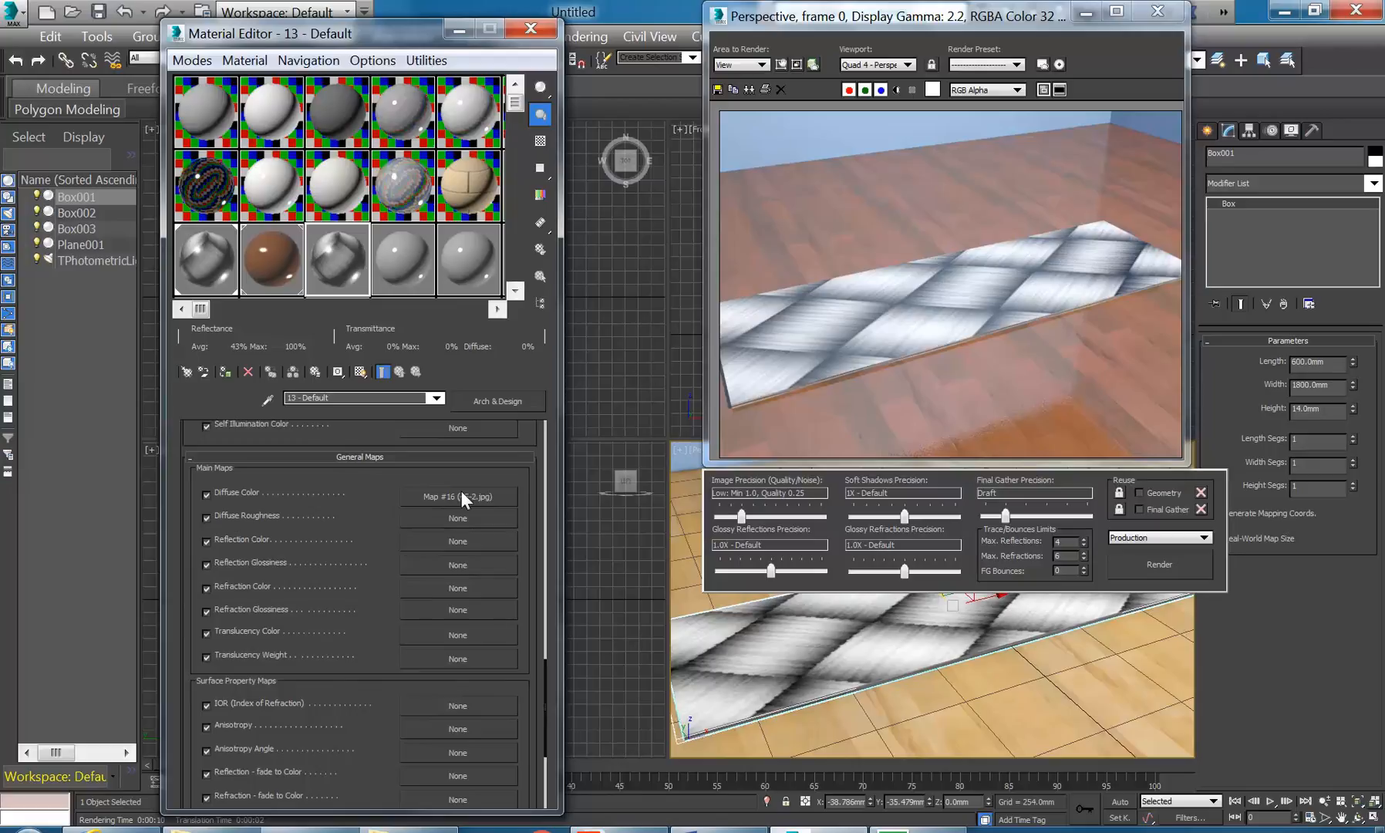
left_click_drag(189, 511, 376, 670)
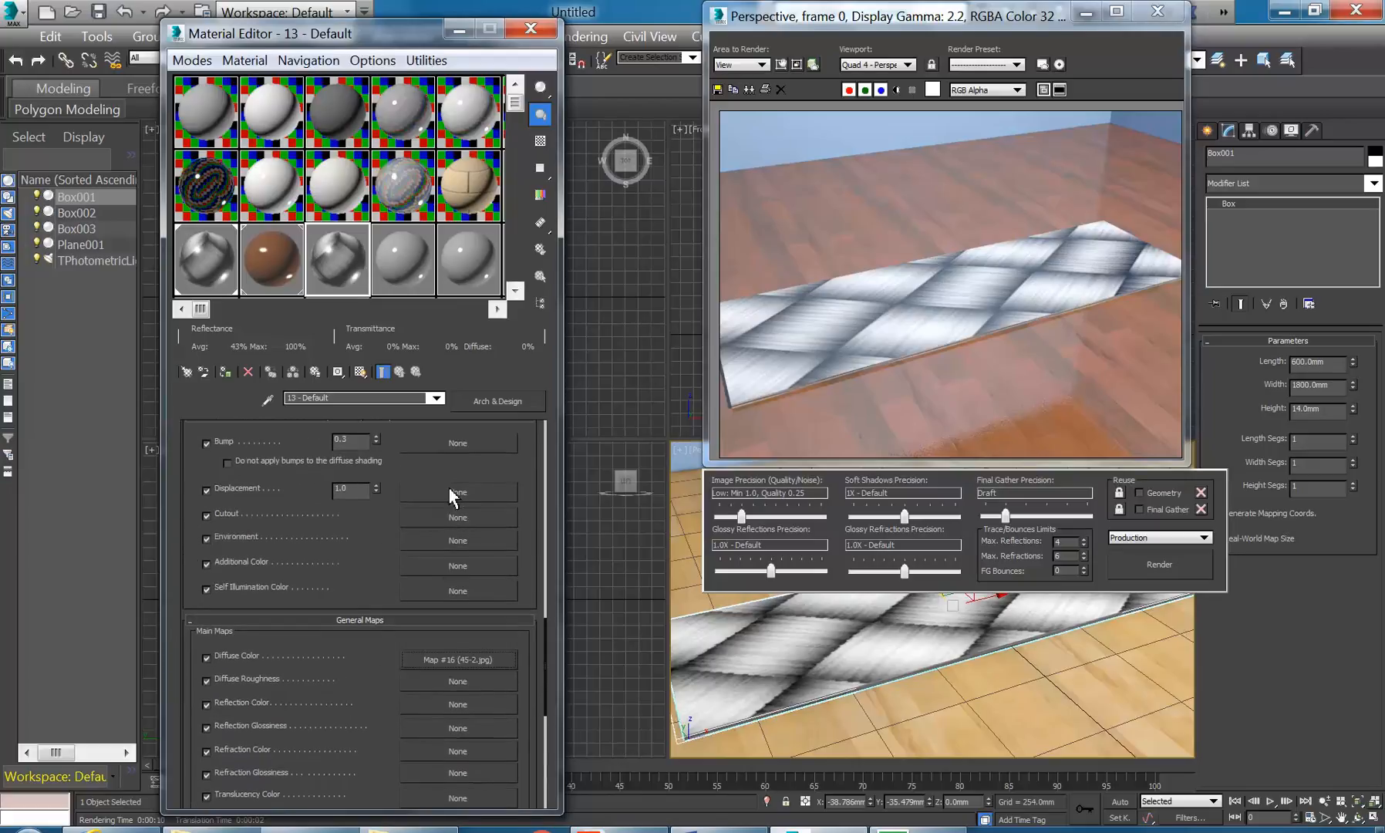
- Copy the 45-2.jpg diffuse map into the Displacement slot and disable the Diffuse Color map
left_click_drag(450, 488, 449, 488)
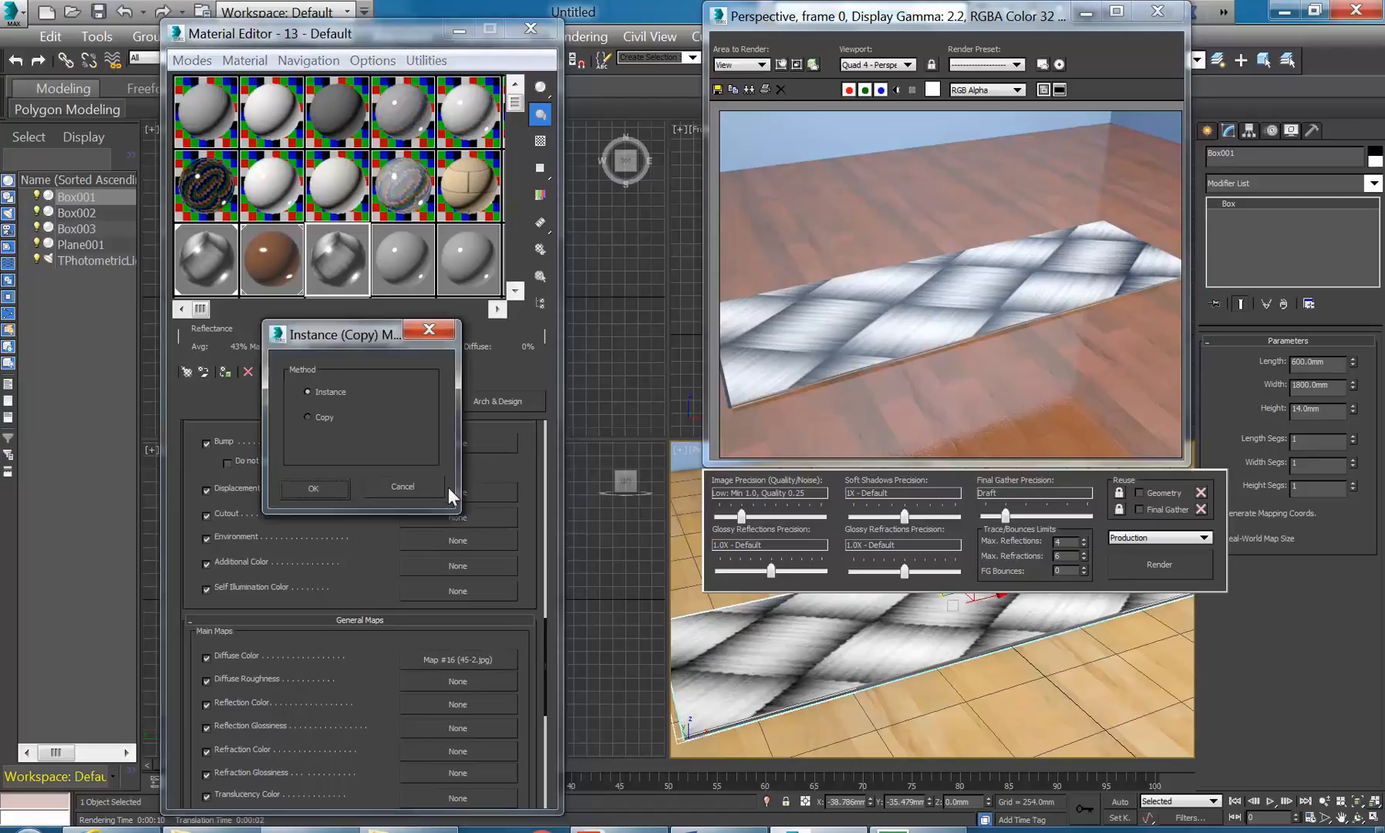
left_click_drag(316, 324, 720, 290)
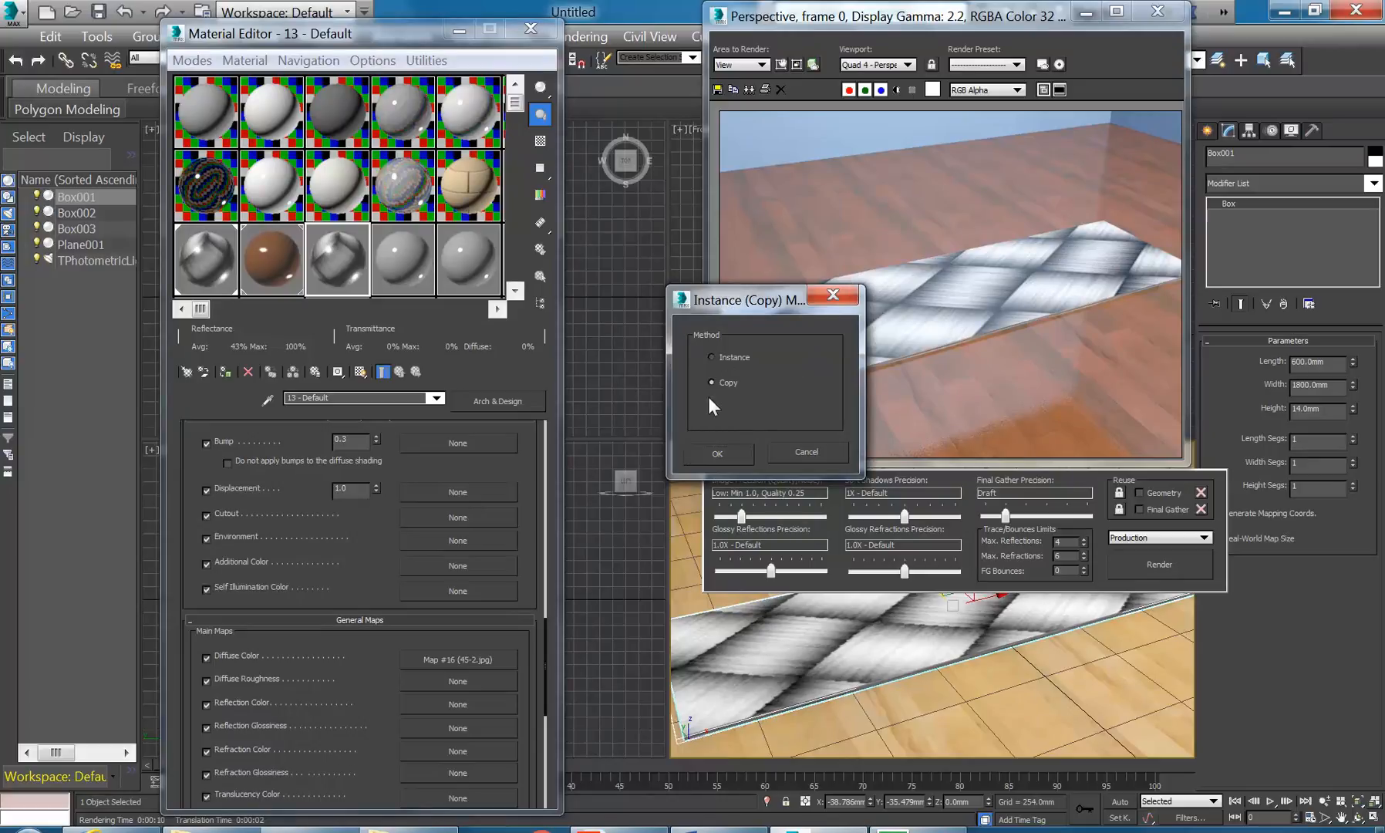
left_click(711, 460)
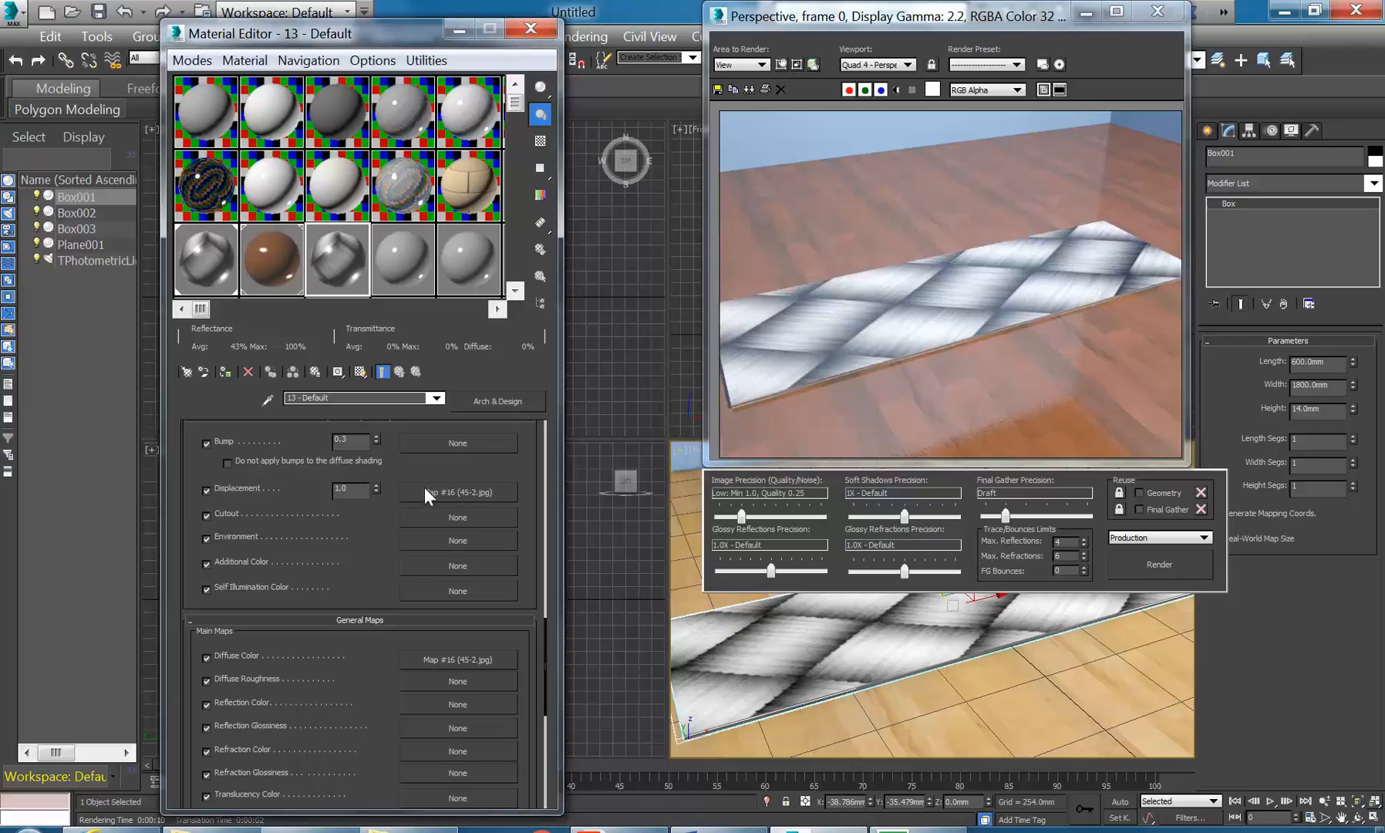
left_click(206, 658)
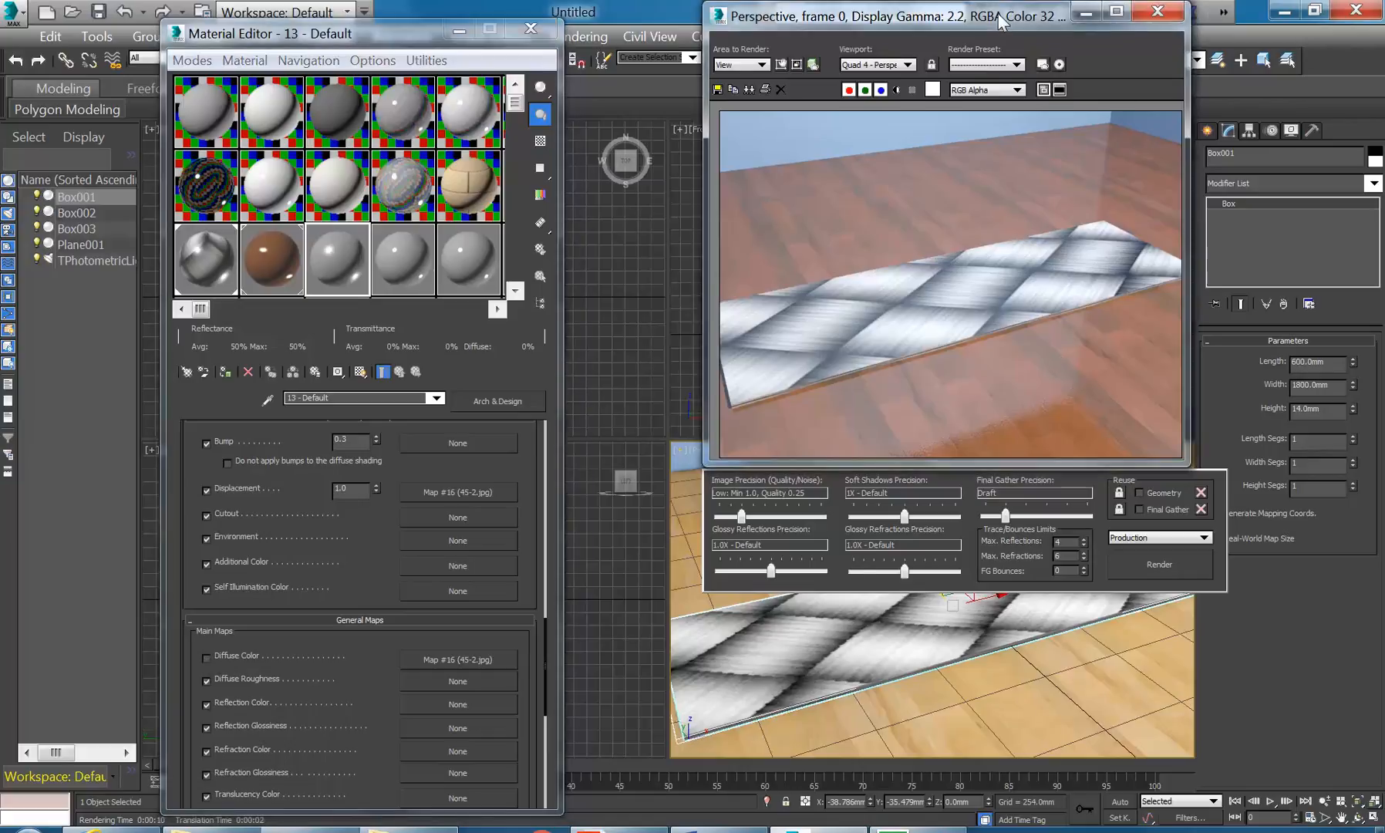
left_click_drag(998, 13, 989, 79)
scroll(195, 472, "up", 10)
scroll(171, 499, "up", 5)
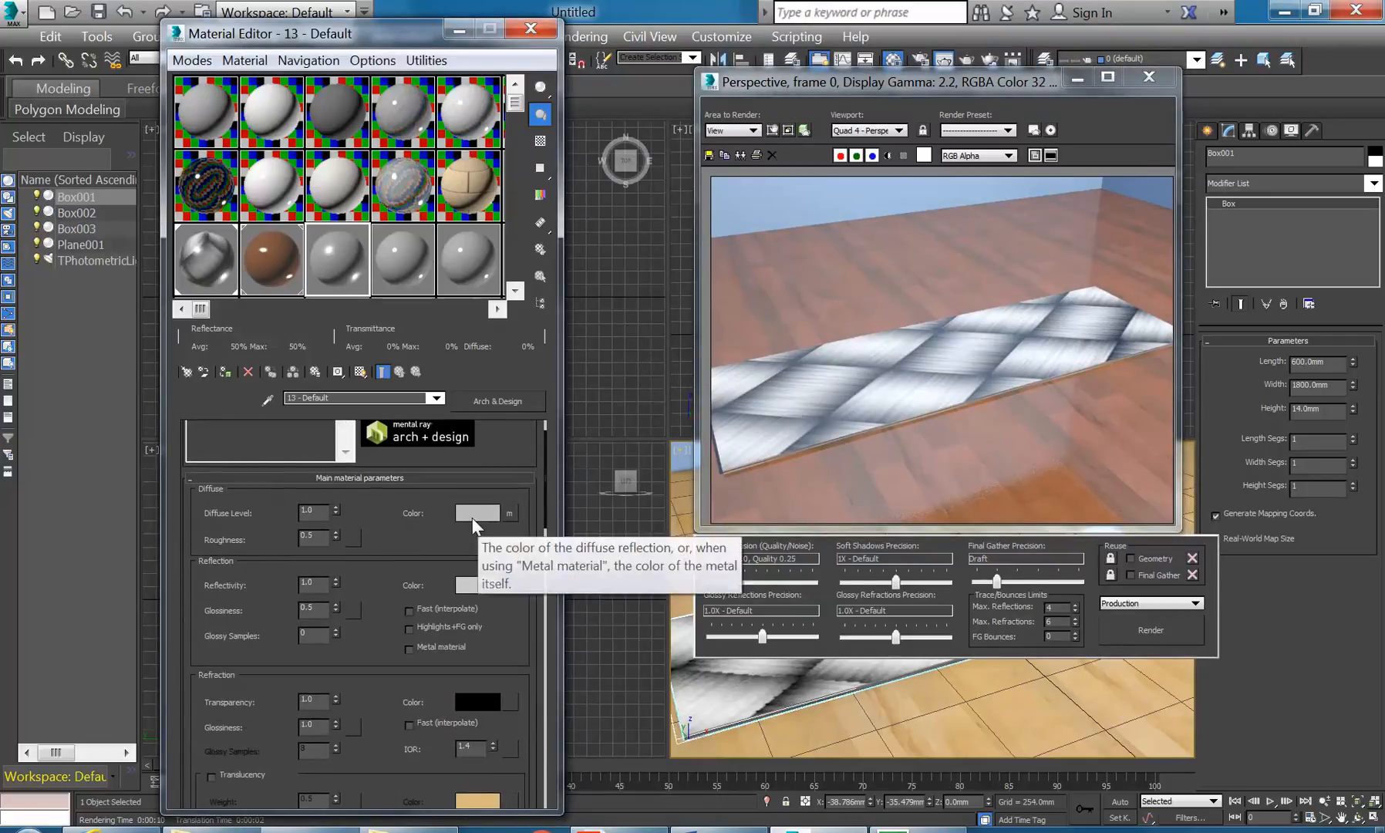
left_click(472, 513)
left_click_drag(624, 238, 671, 238)
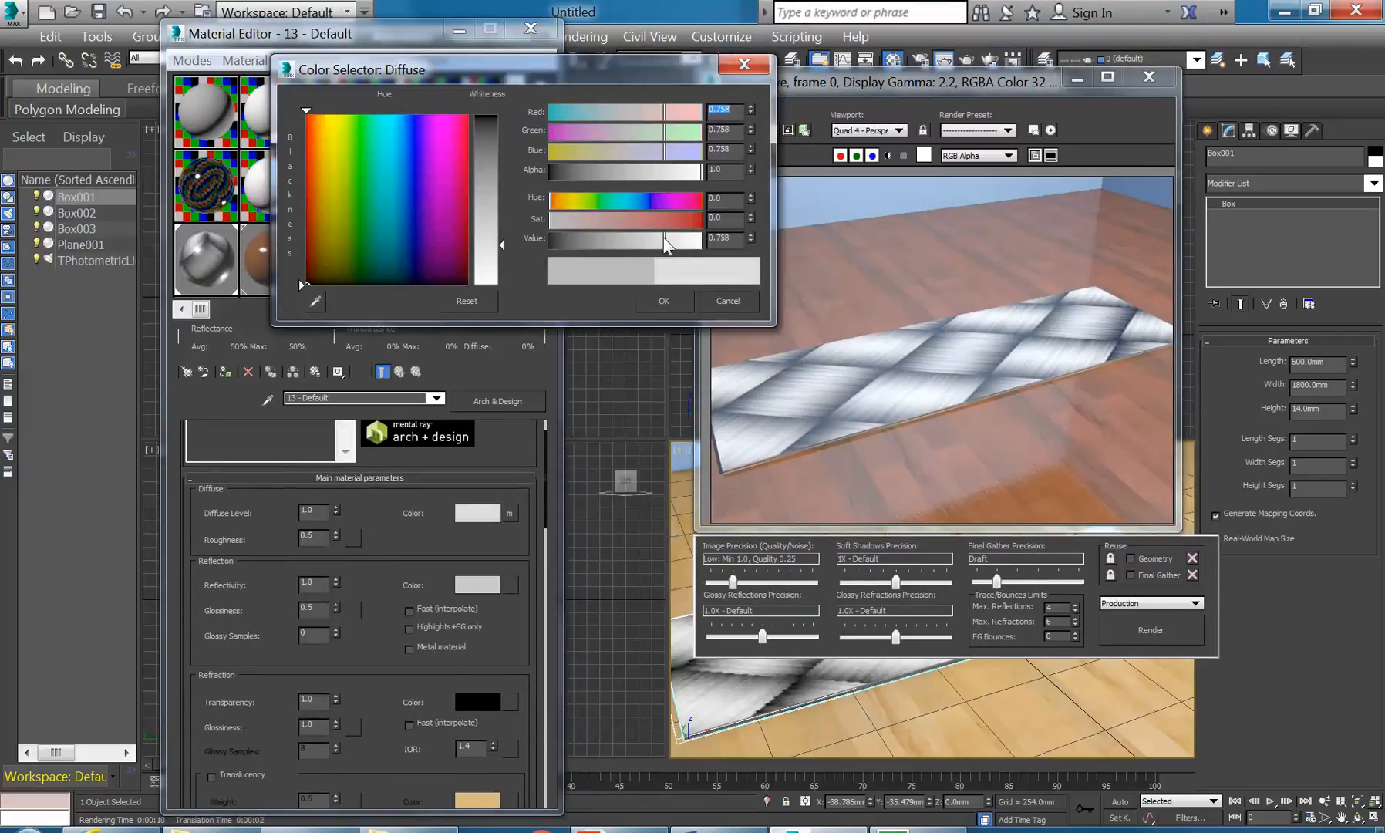
left_click(663, 302)
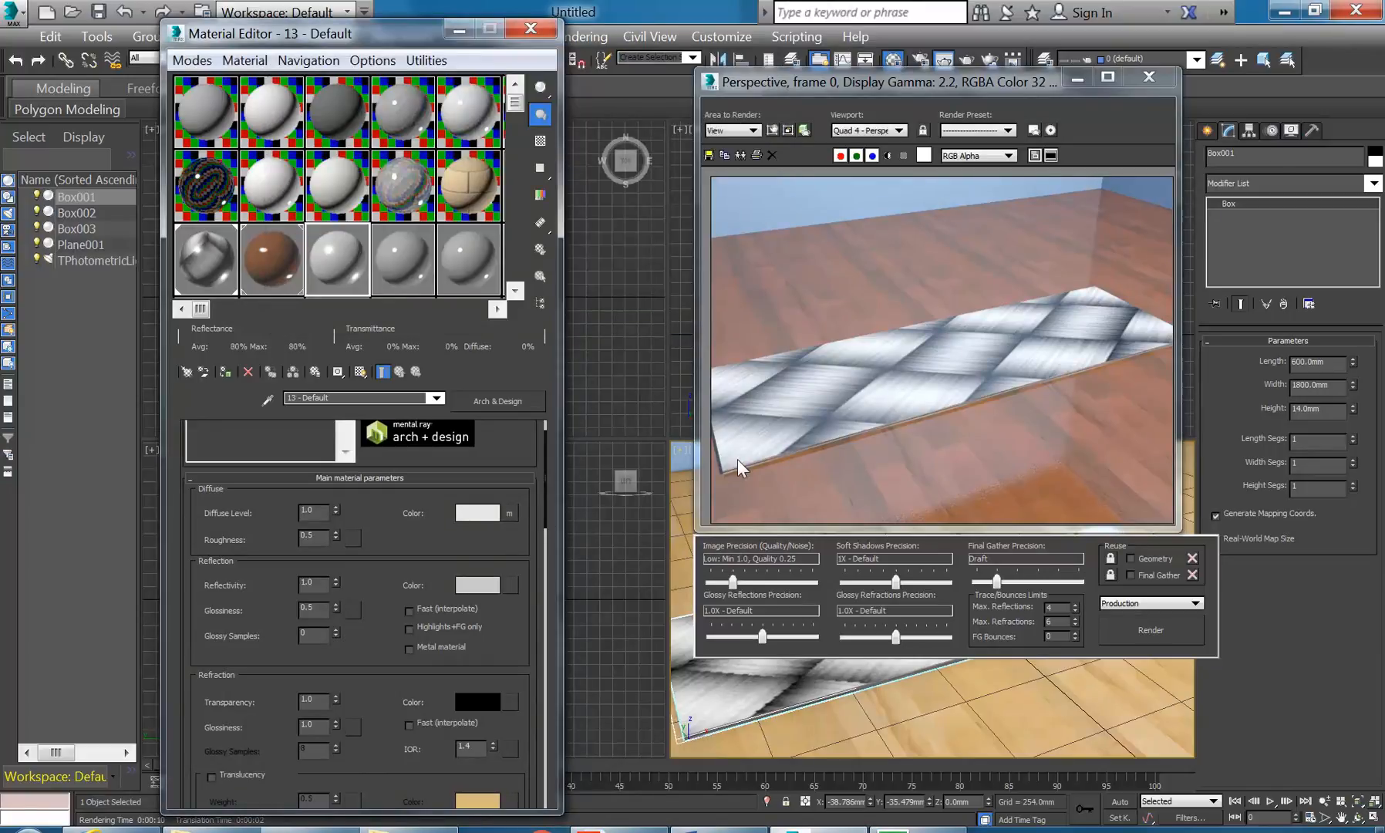
right_click(786, 621)
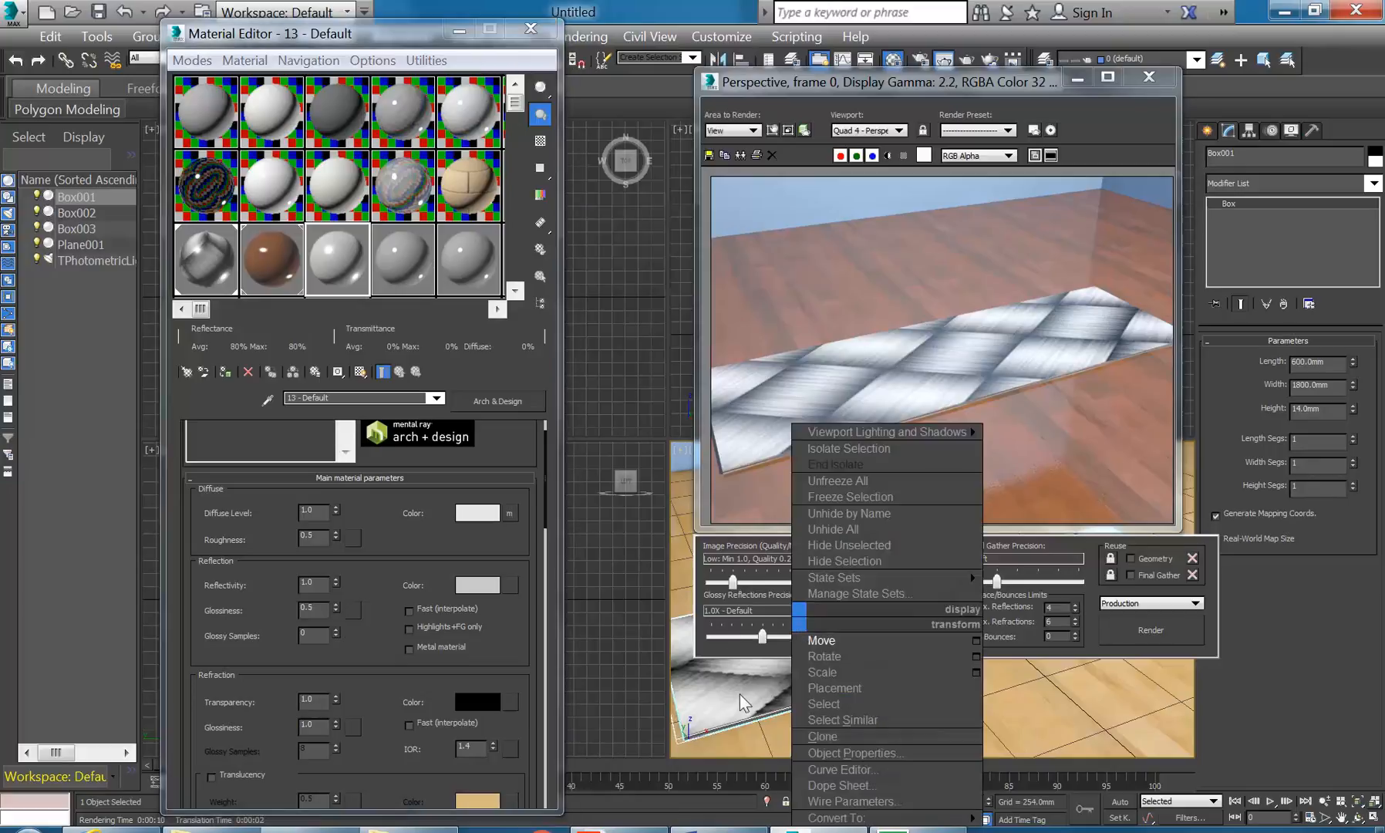
left_click(1150, 629)
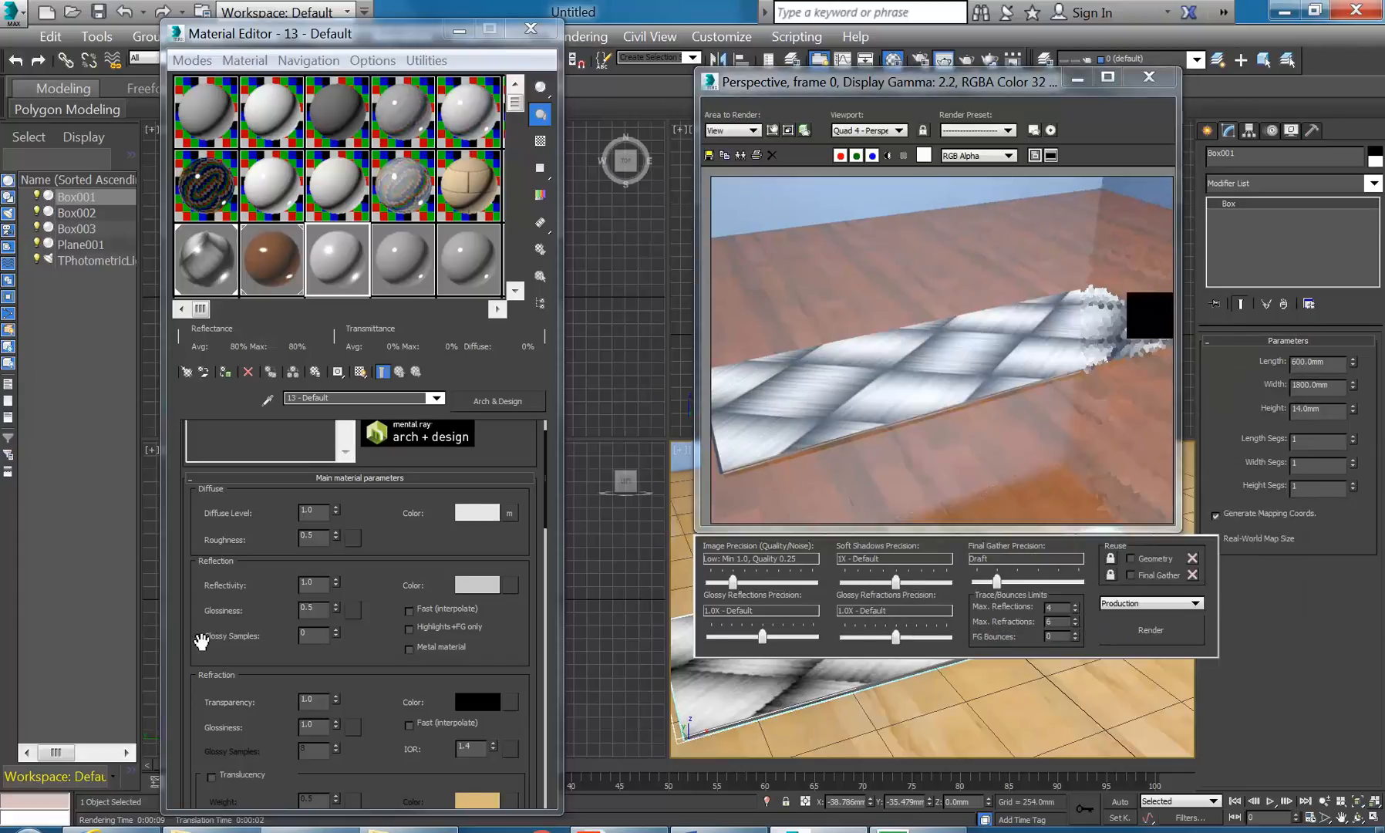
scroll(195, 663, "down", 5)
scroll(199, 690, "down", 5)
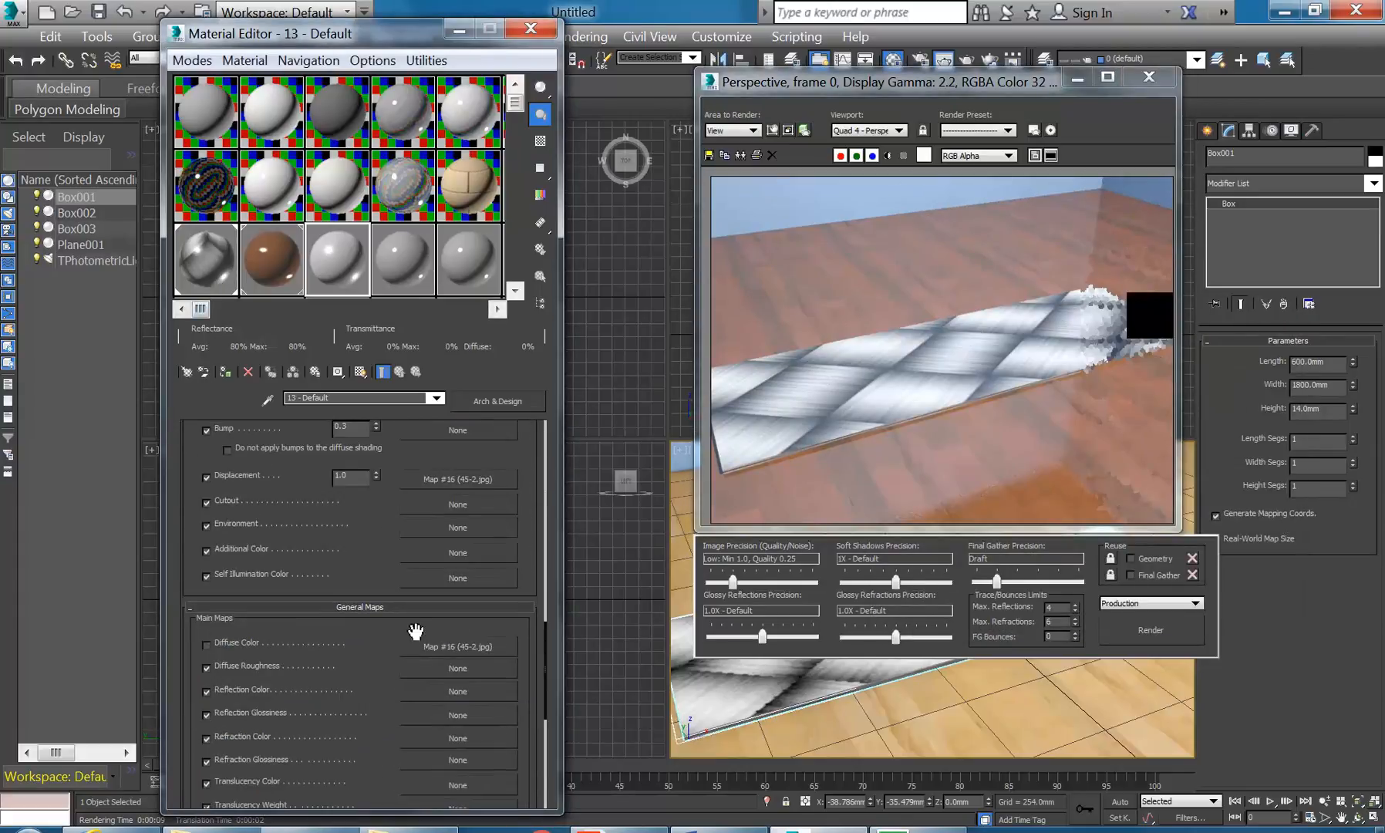
left_click(206, 645)
right_click(439, 648)
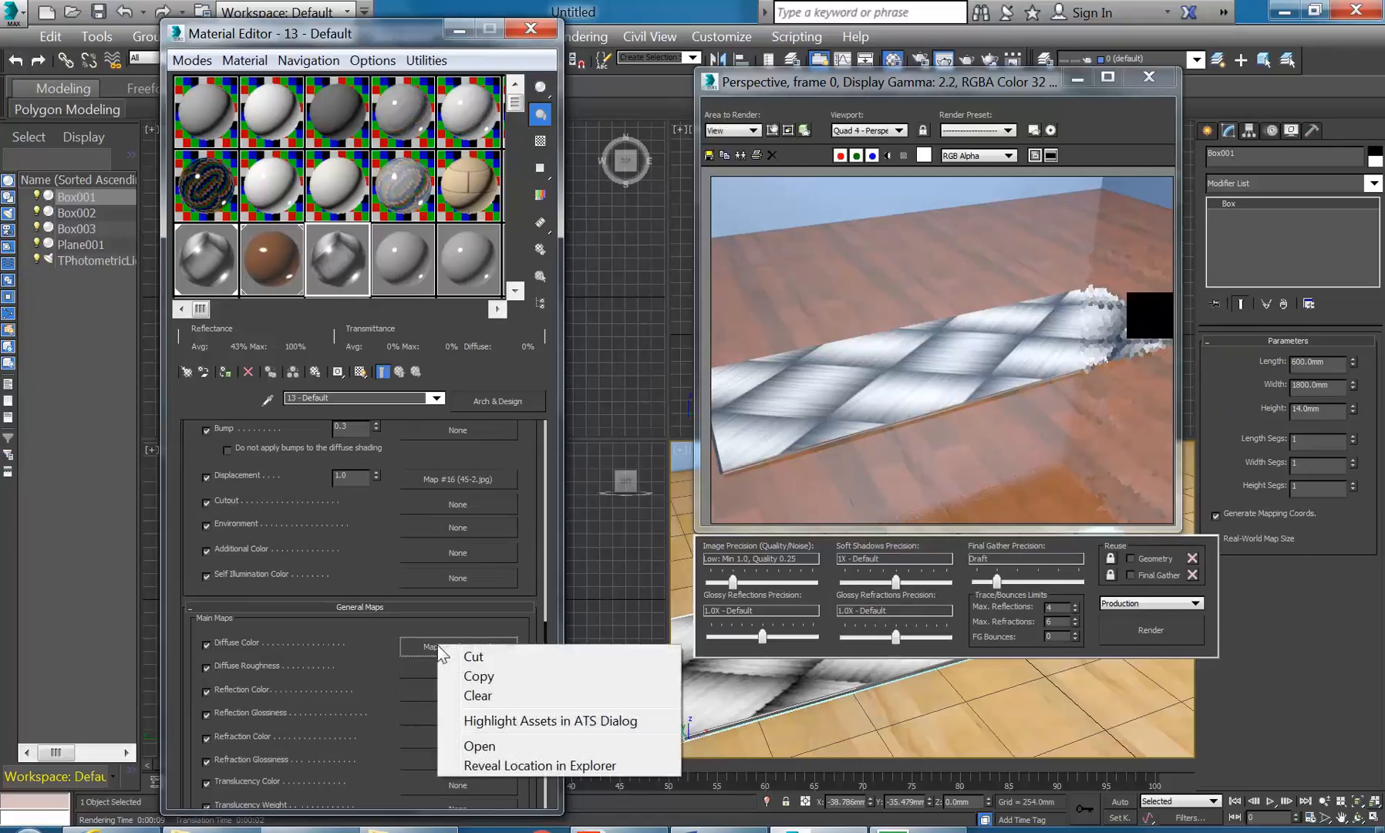
left_click(208, 645)
scroll(189, 506, "up", 4)
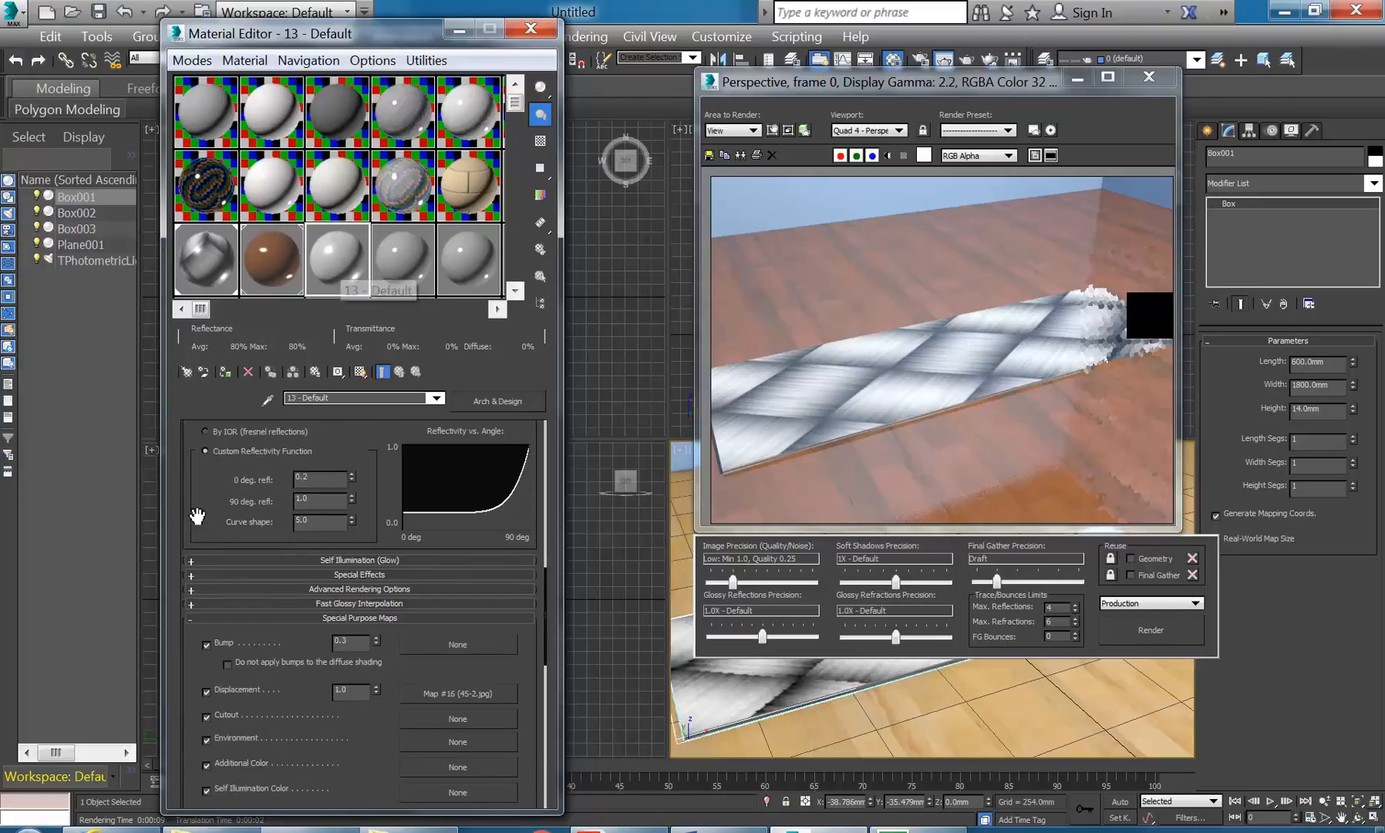
scroll(190, 508, "up", 2)
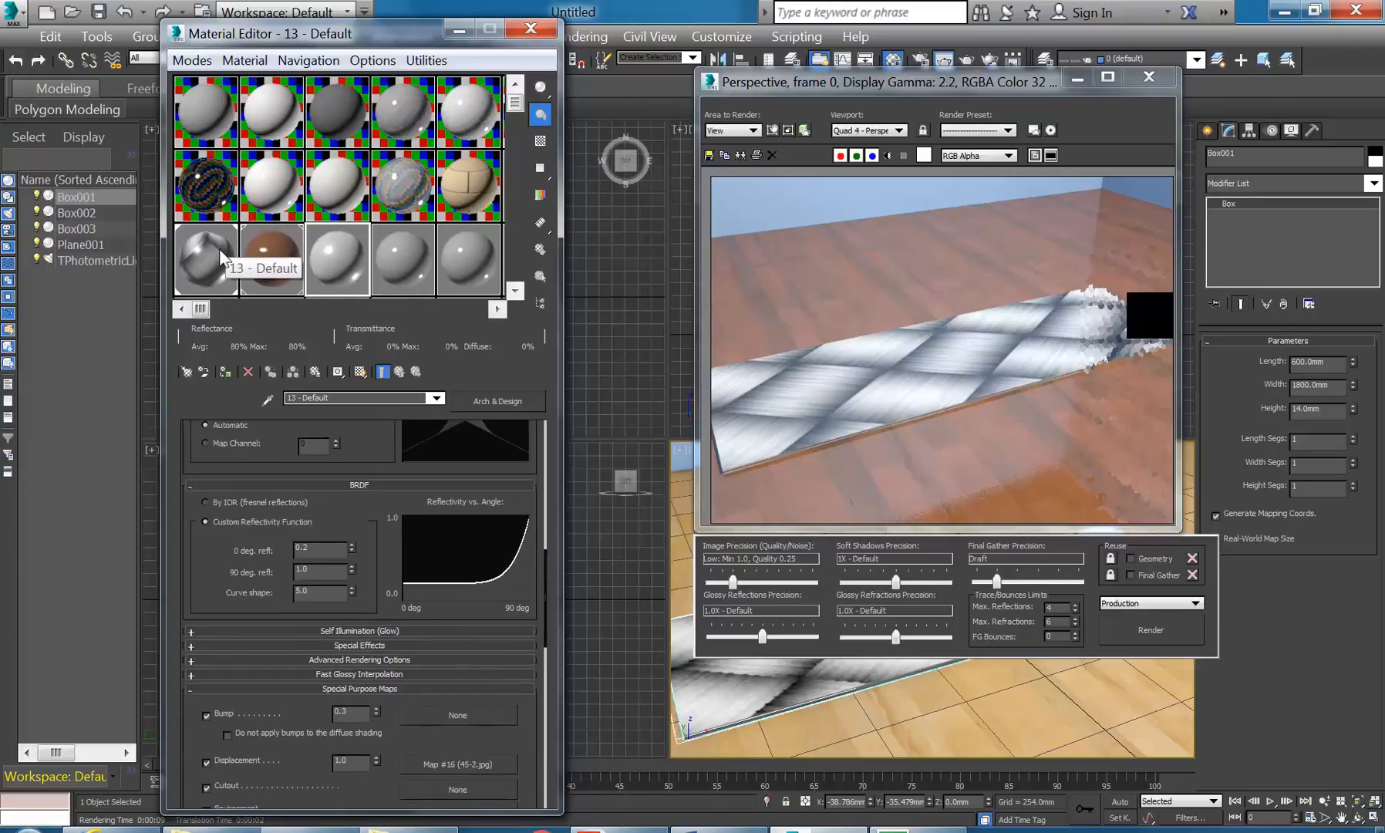
- Apply the ceramic material to the scene and start, then cancel, a test render
left_click(204, 374)
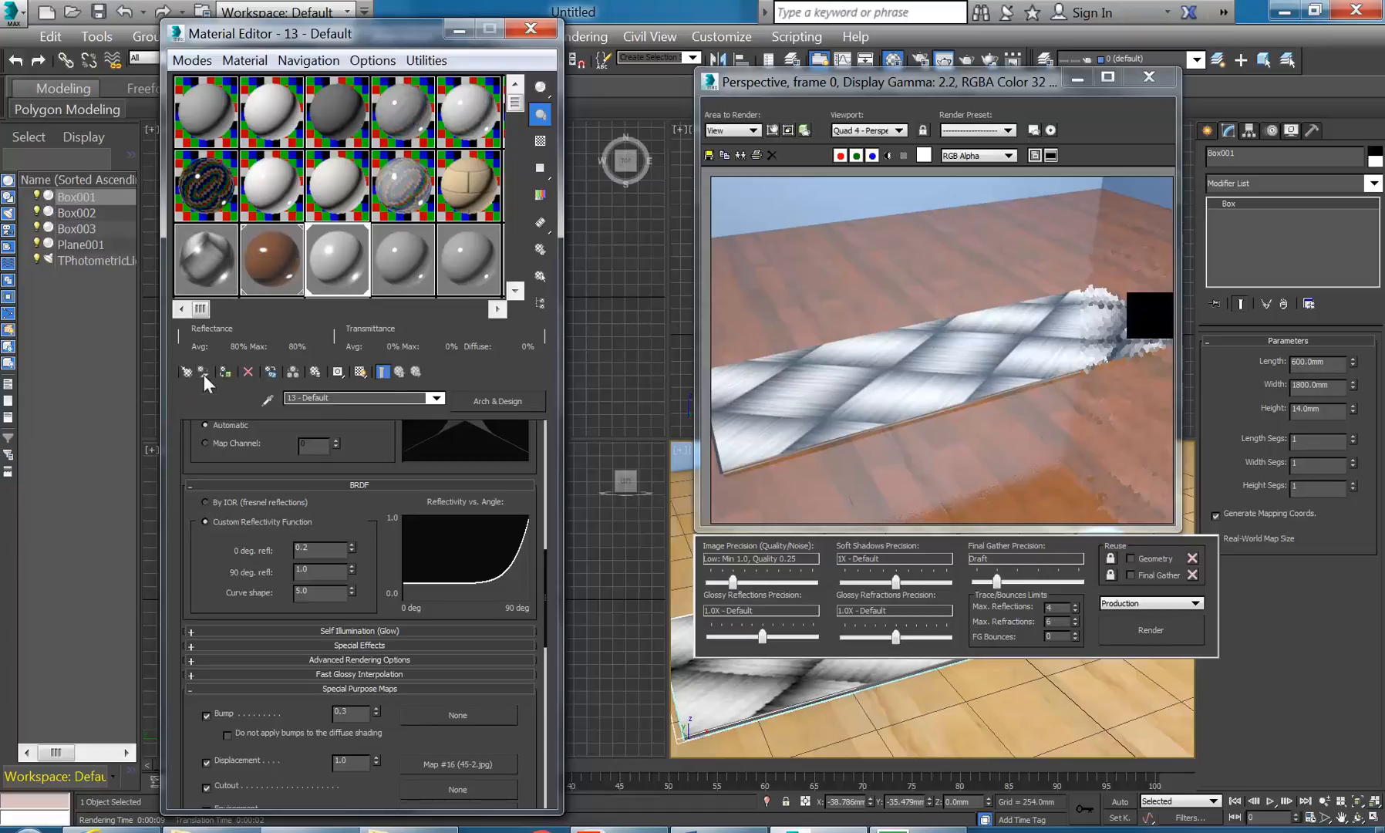
left_click(1147, 631)
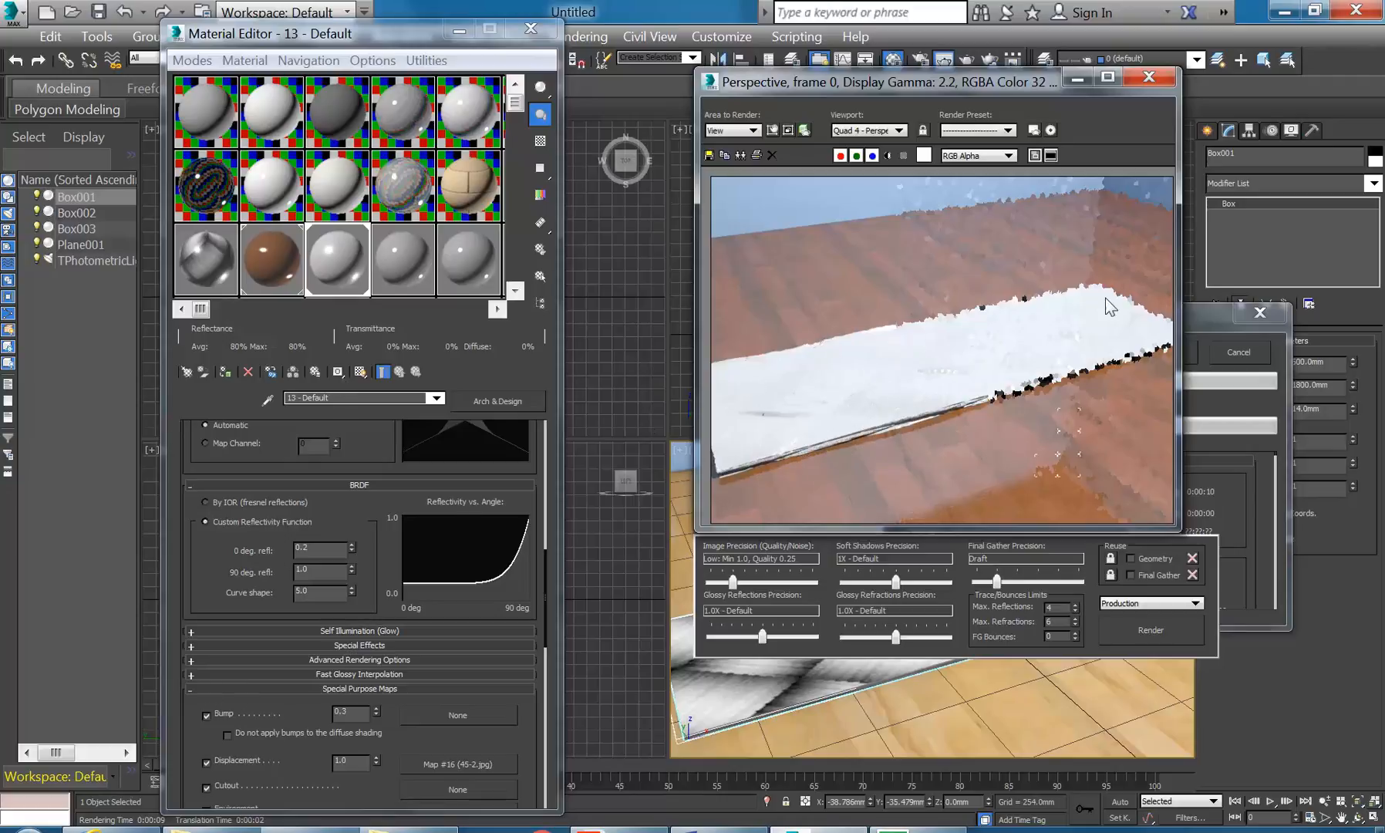
left_click(1244, 349)
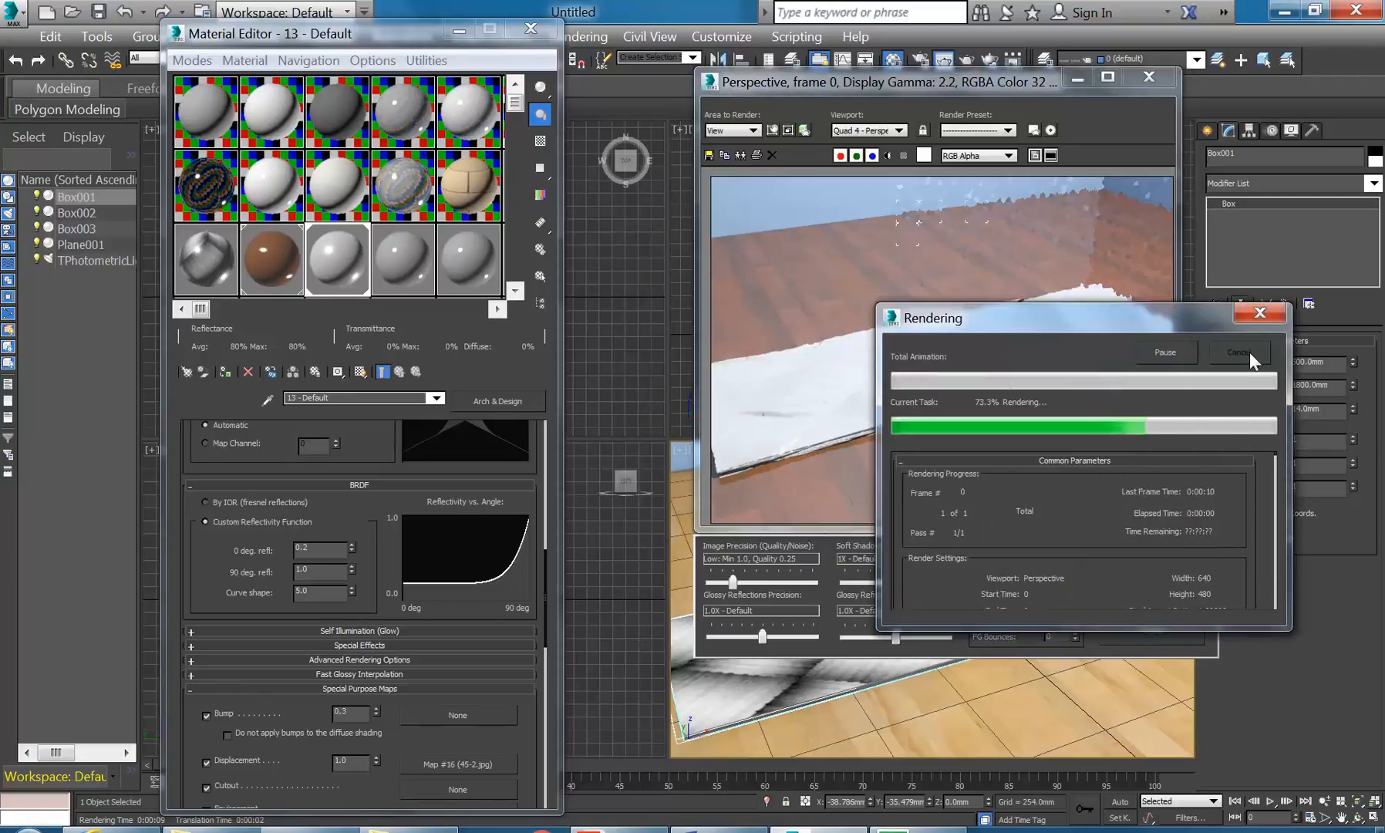
- Raise the displacement amount to 2.01 and re-render the slab
left_click_drag(207, 605, 194, 255)
left_click_drag(192, 478, 195, 344)
left_click_drag(193, 528, 192, 477)
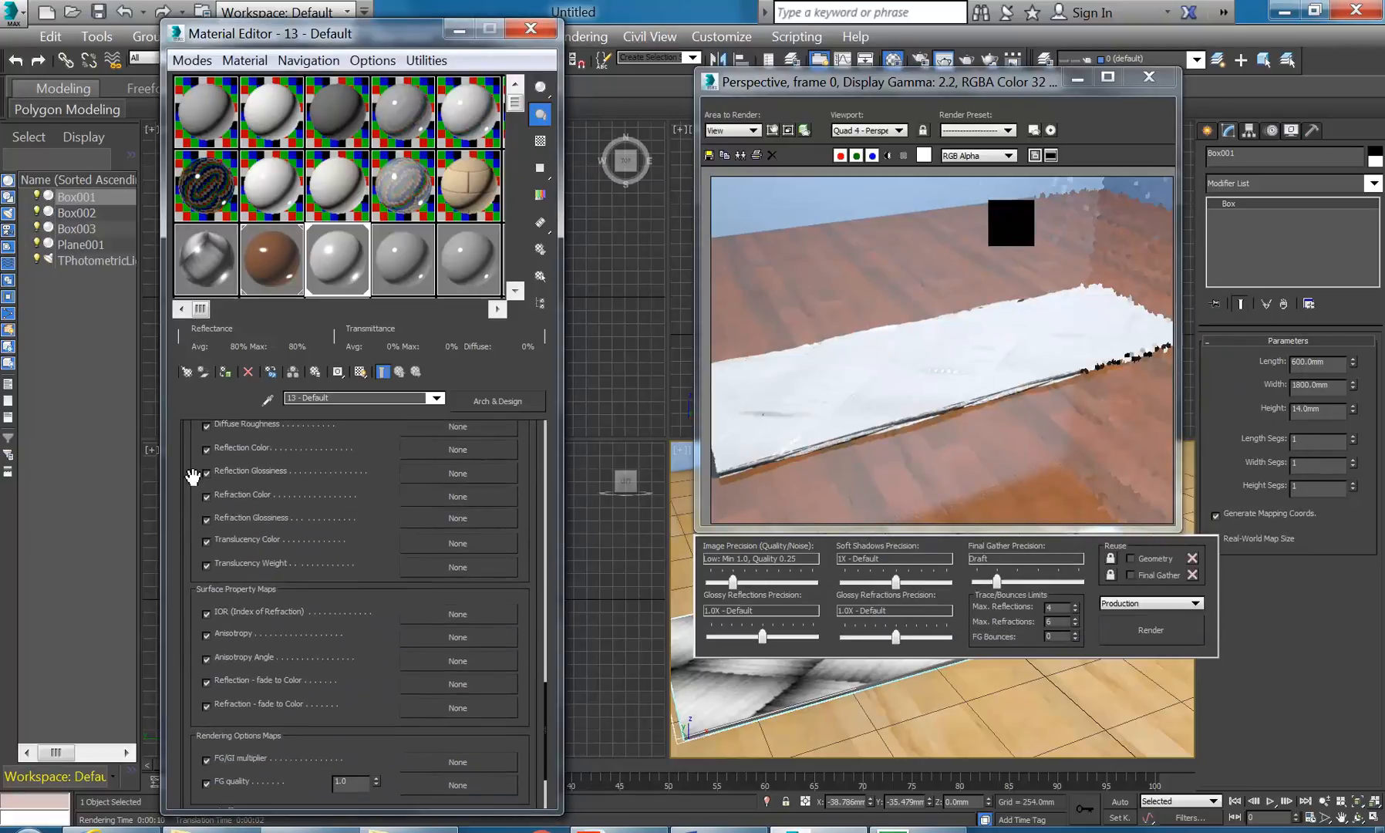
left_click_drag(185, 587, 199, 402)
left_click_drag(193, 497, 193, 788)
left_click_drag(190, 476, 185, 615)
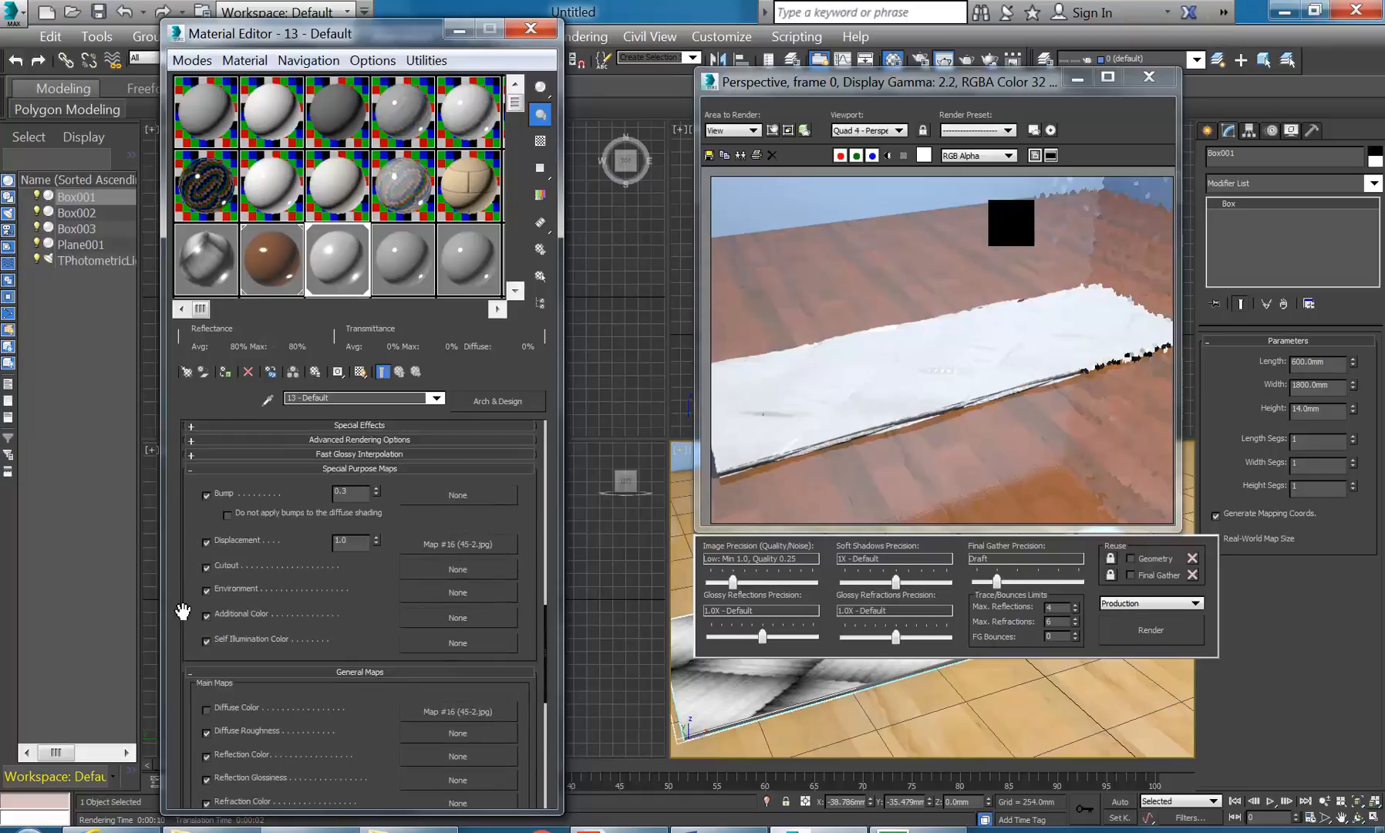
left_click_drag(375, 566, 376, 489)
left_click(1133, 630)
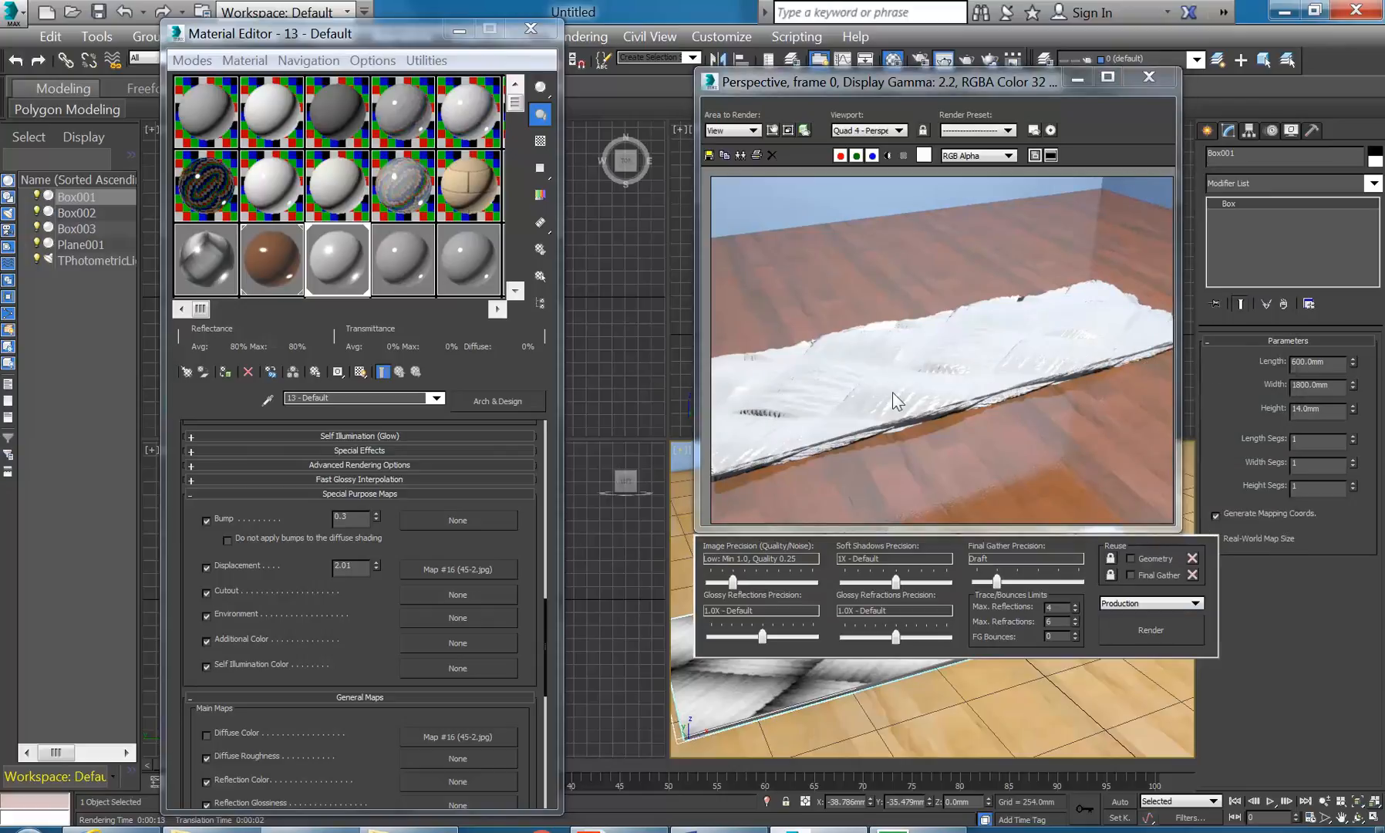
- Add a UVW Map modifier to the slab, turn off Real-World Map Size, and render it
left_click(1372, 183)
left_click_drag(1379, 245, 1379, 631)
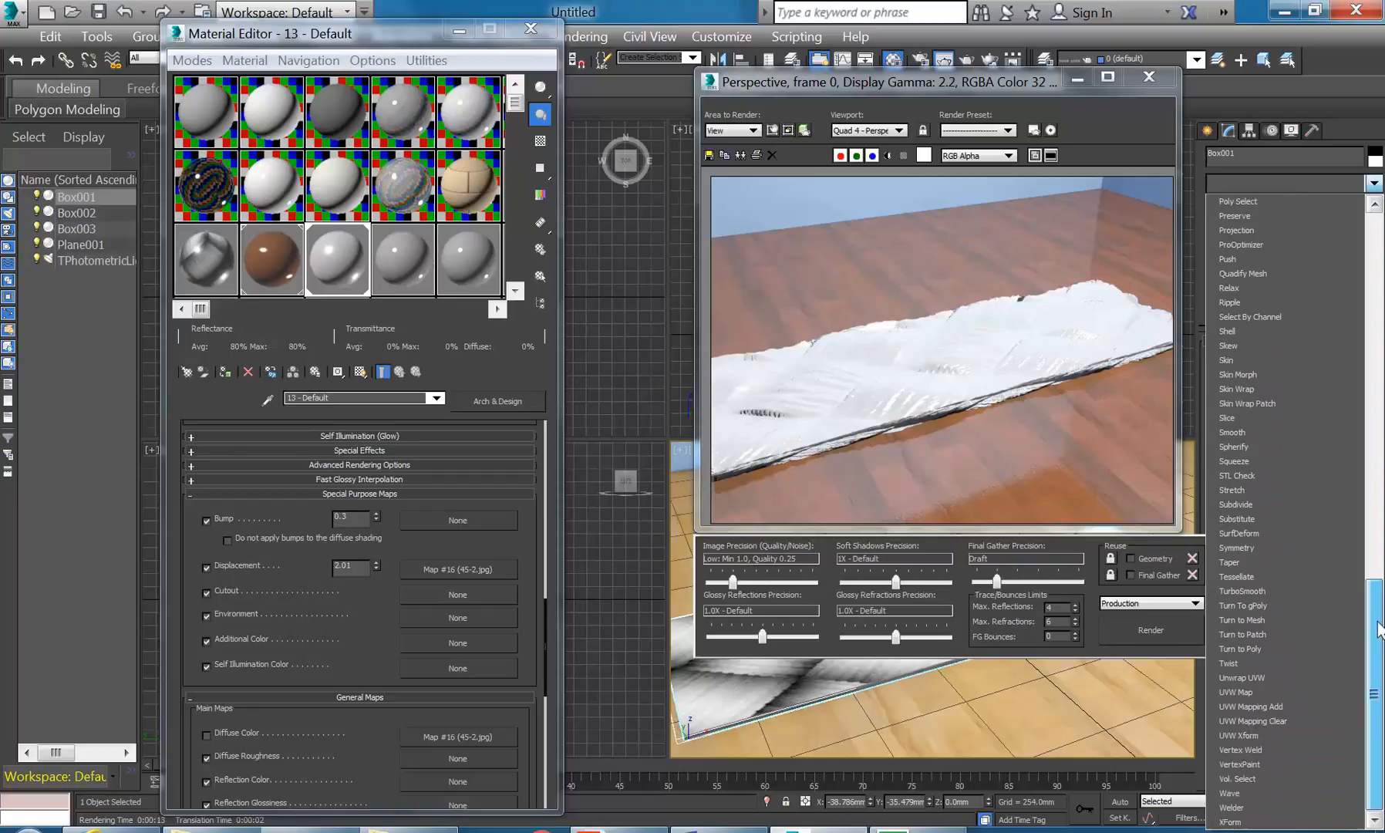
left_click(1239, 691)
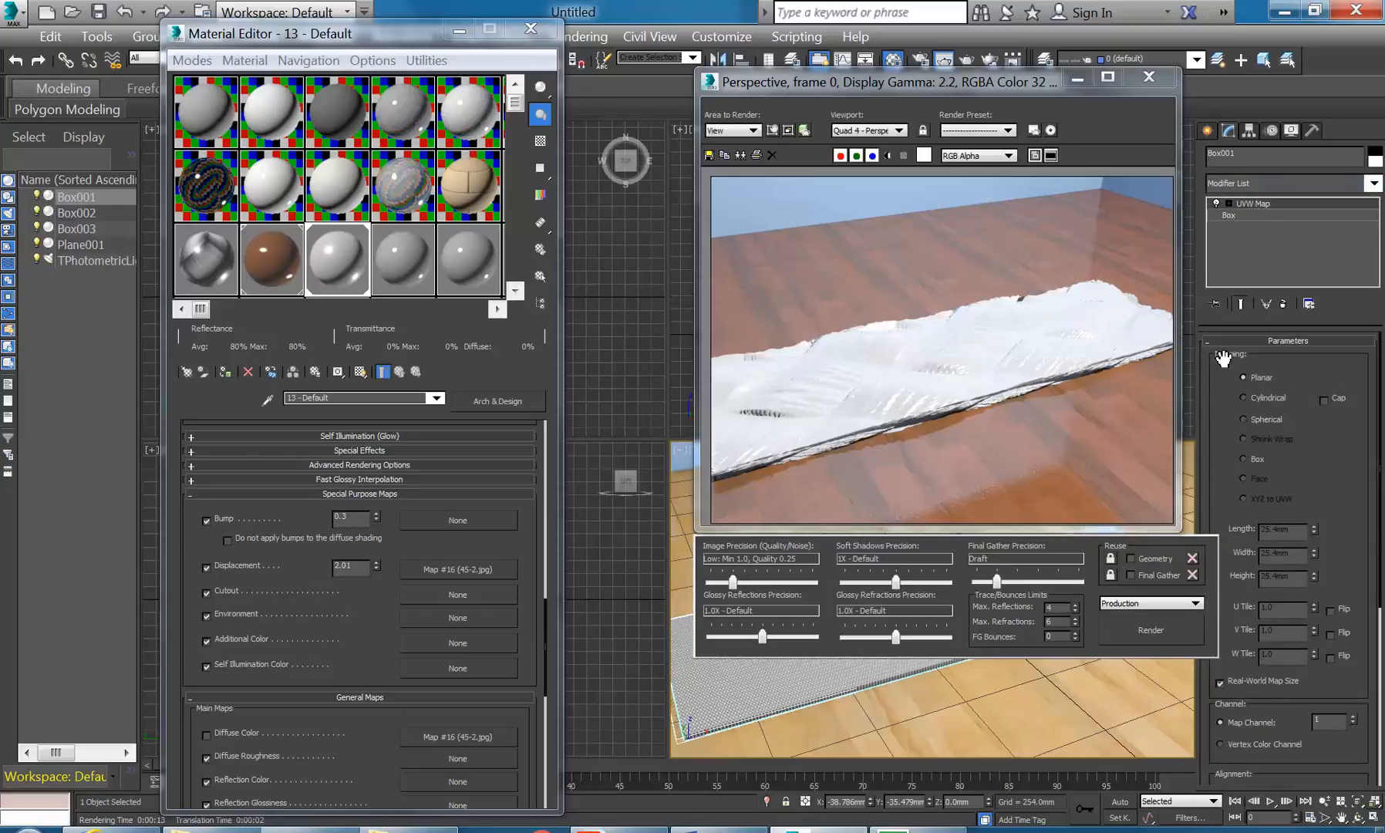
left_click(1140, 629)
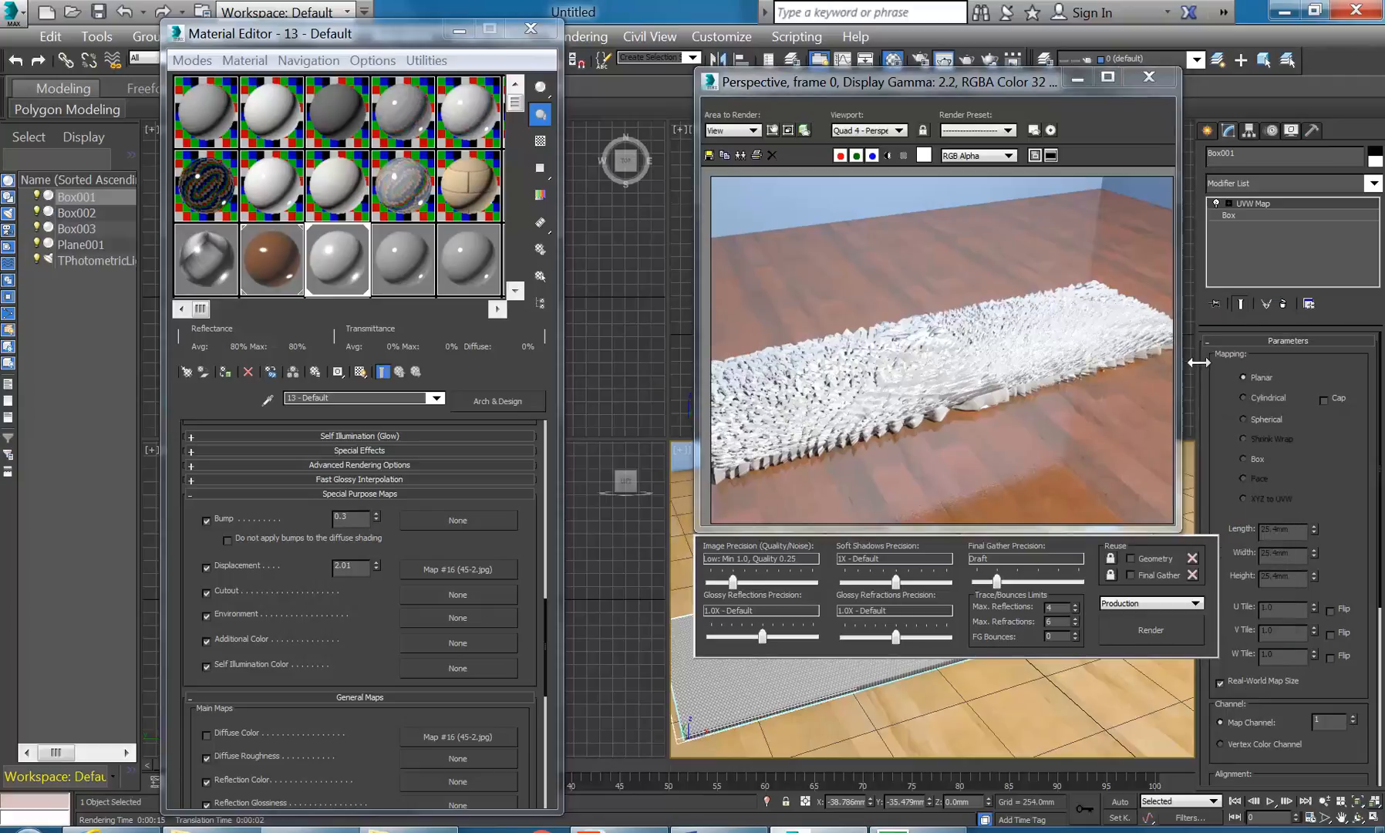
left_click(1222, 683)
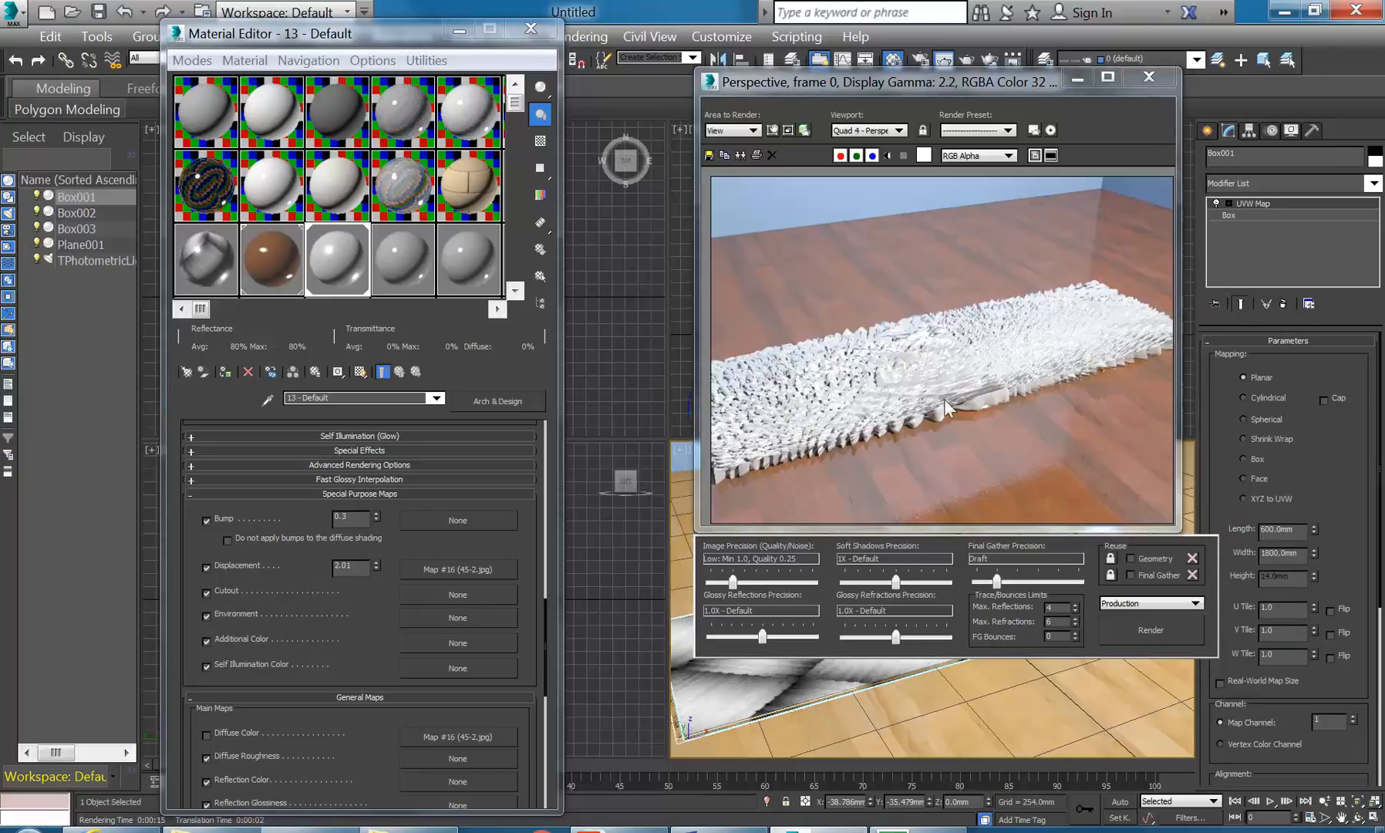
left_click(1150, 630)
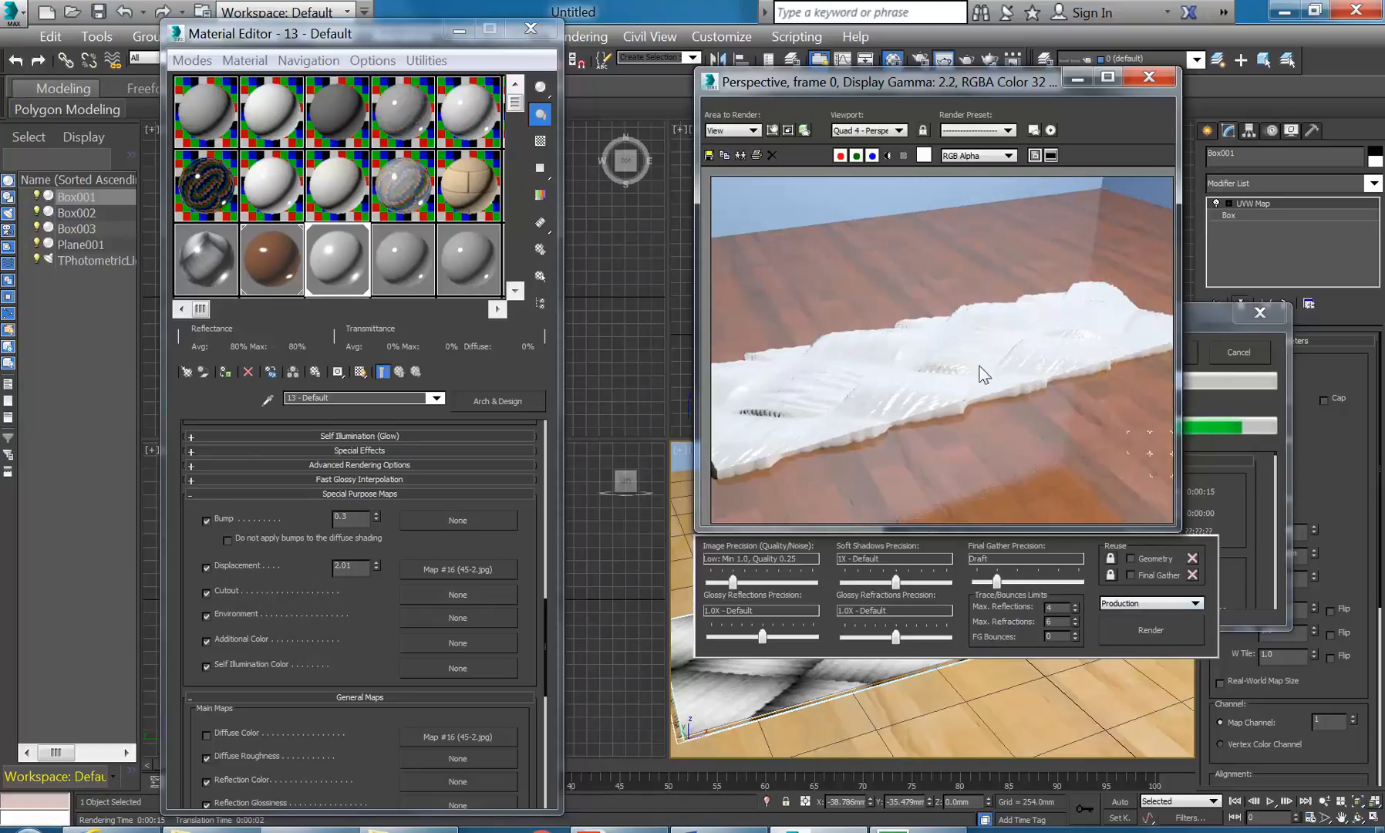
- Close the rendered frame and maximize the Perspective viewport, zooming out to show more floor
left_click(1149, 78)
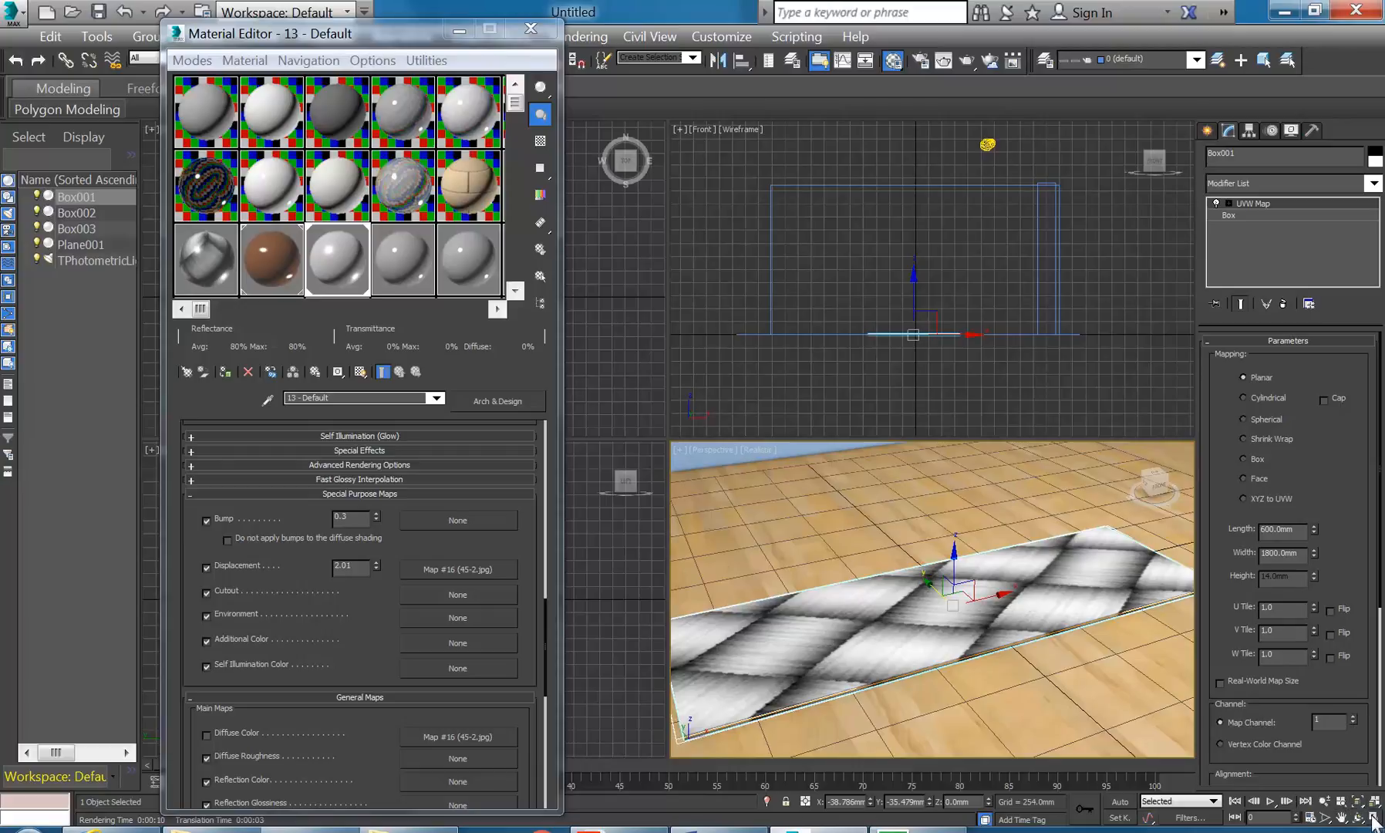
left_click(1373, 816)
middle_click_drag(672, 519, 704, 512)
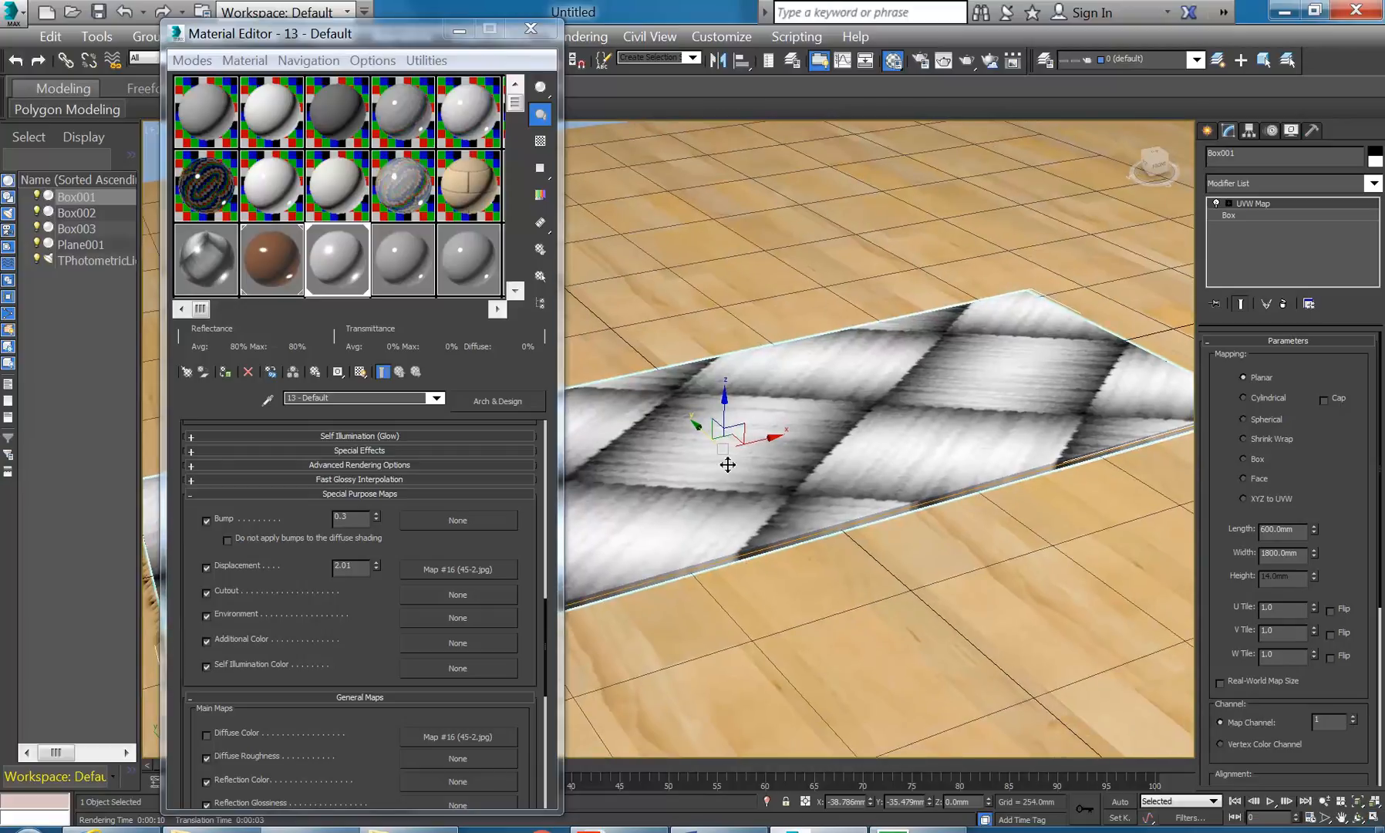
scroll(728, 465, "down", 3)
- Close the Material Editor, recentre the slab and bring up its quad menu
left_click(530, 26)
middle_click_drag(584, 389, 562, 371)
right_click(571, 417)
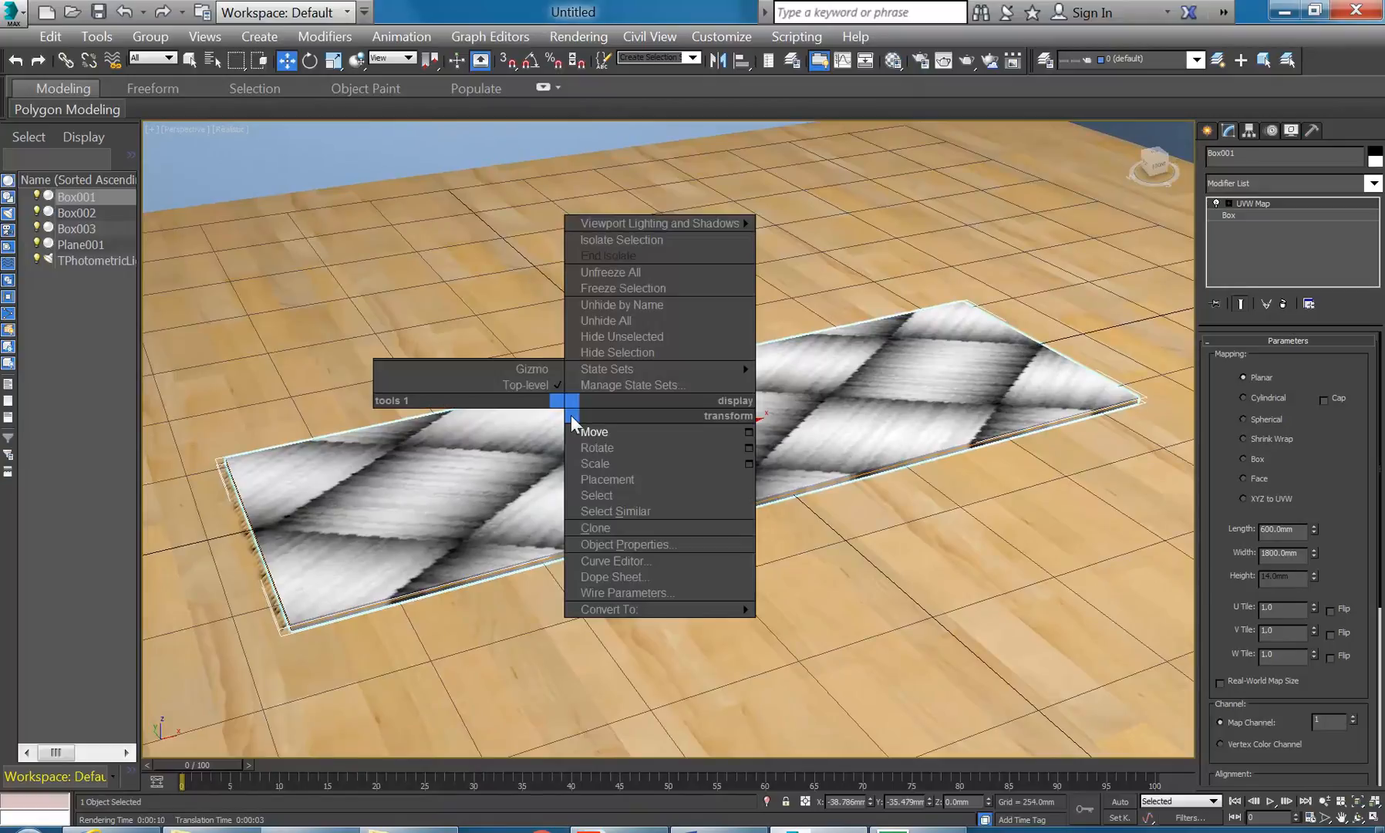
mouse_move(631, 613)
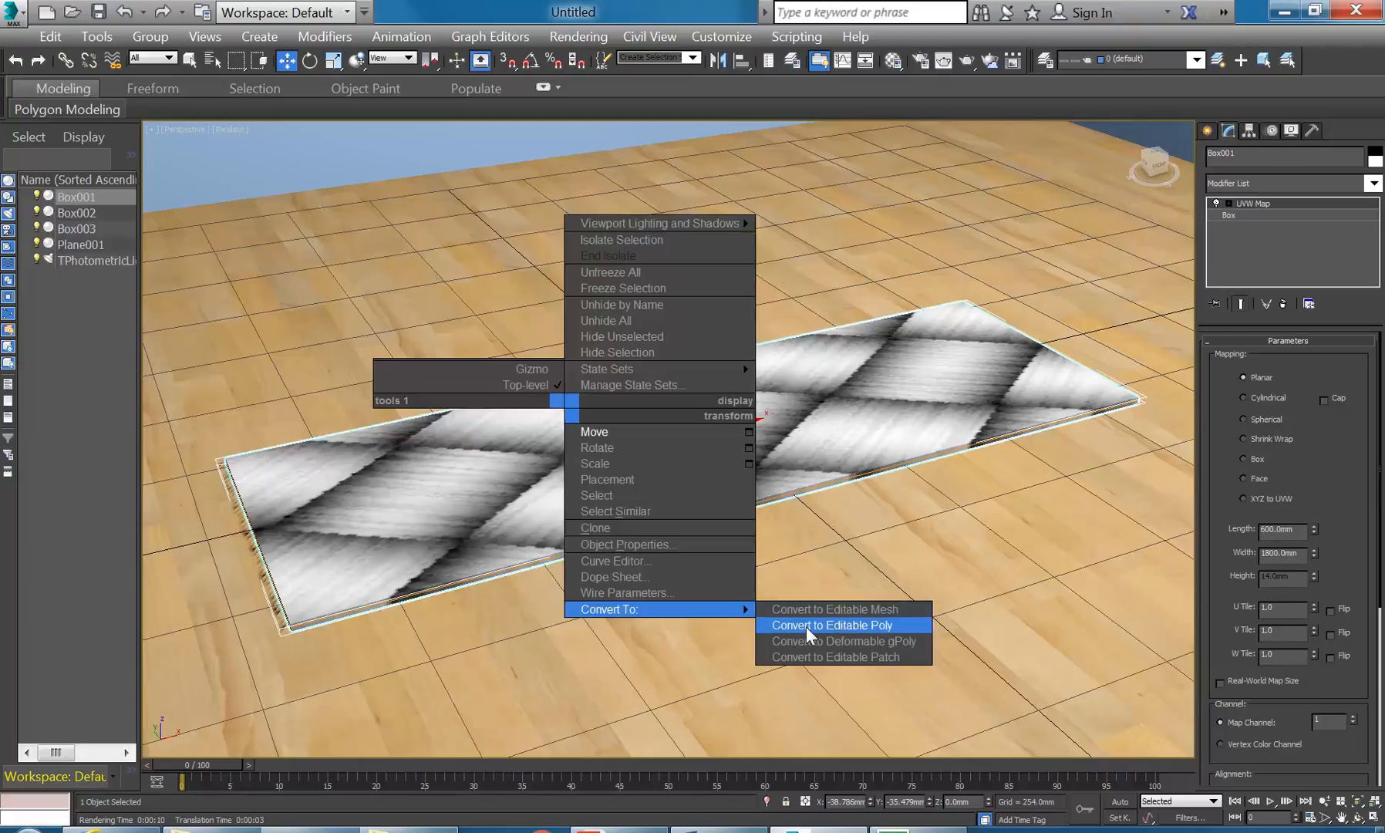
- Add an Edit Poly modifier above Box001's UVW Map and expand its sub-object levels
left_click(1375, 185)
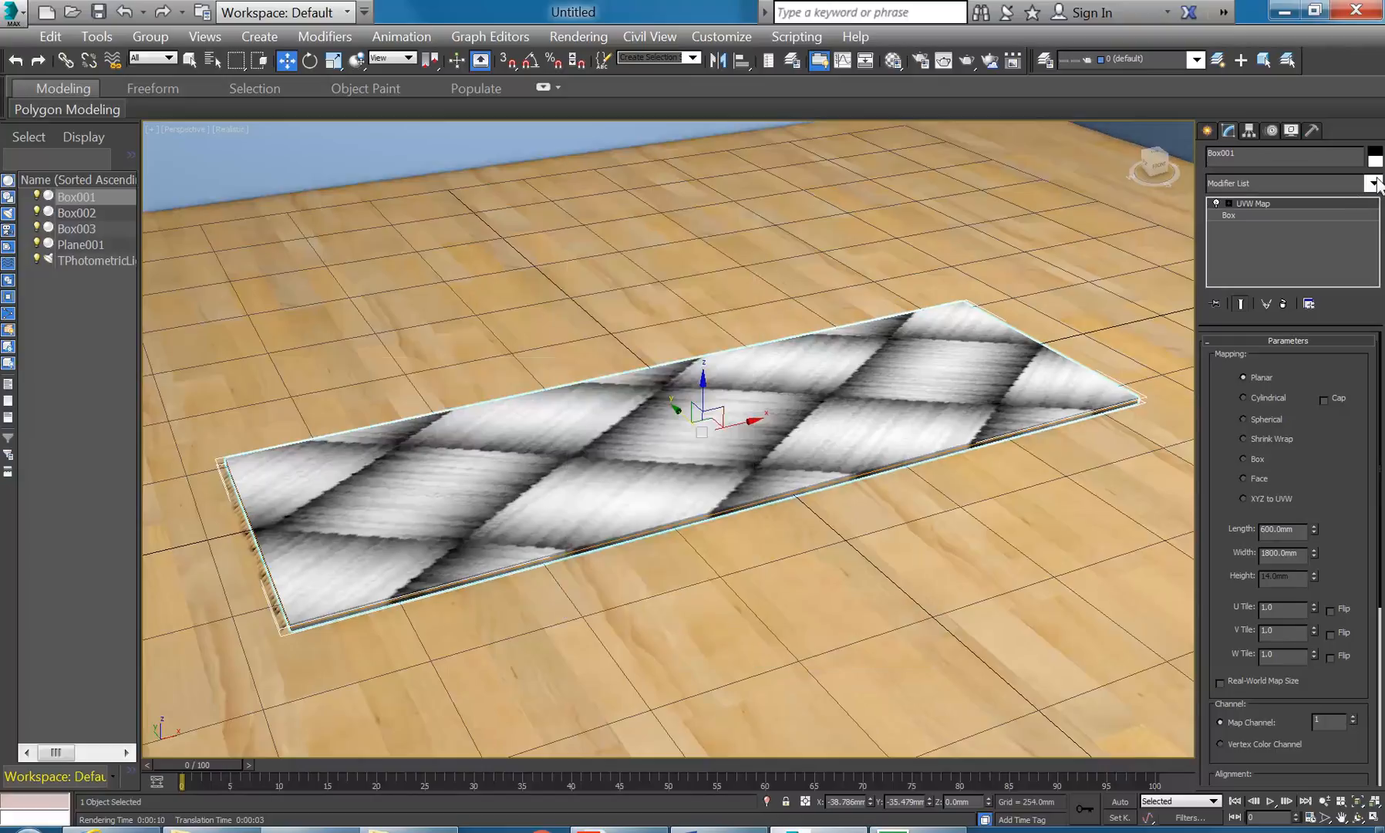
left_click(1375, 185)
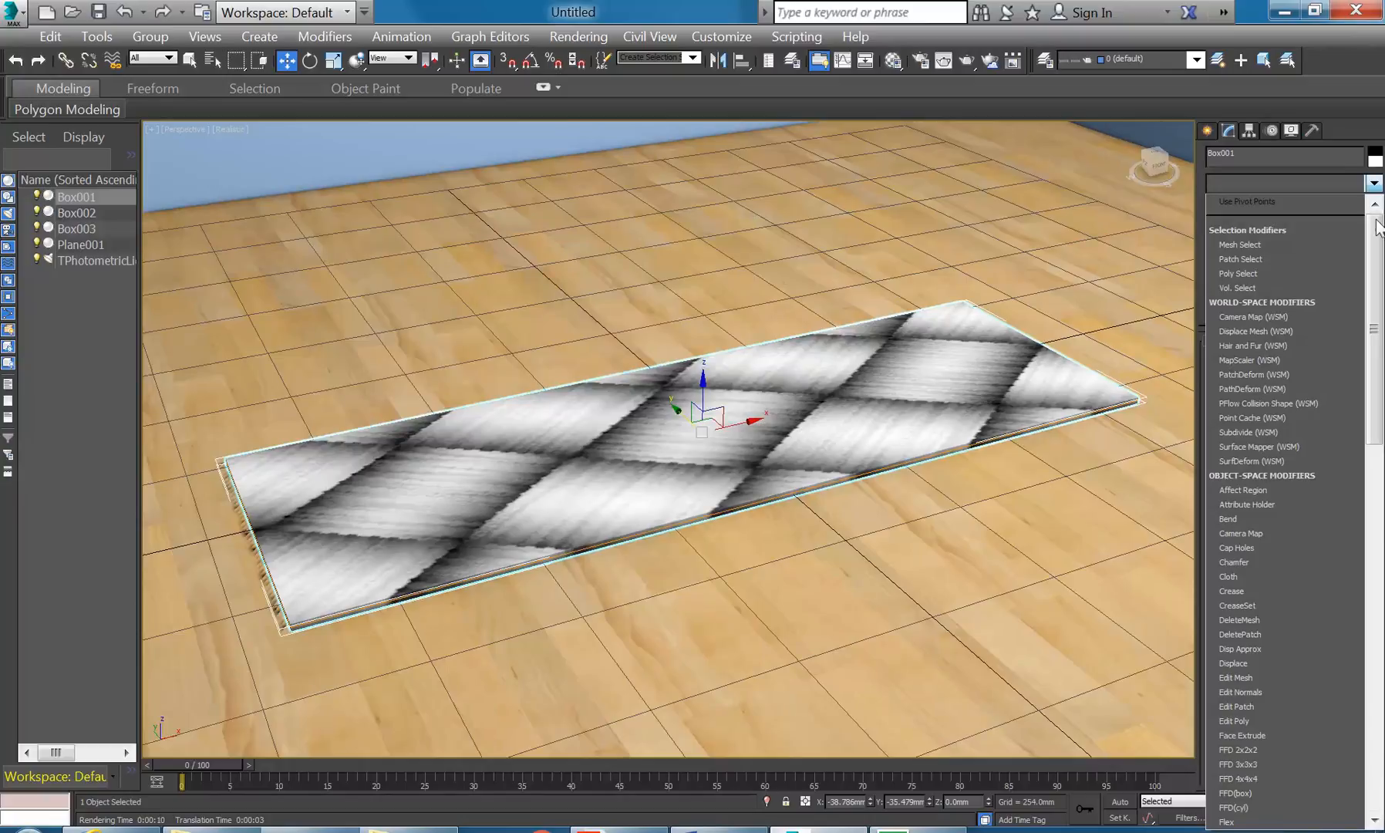
scroll(1273, 447, "down", 6)
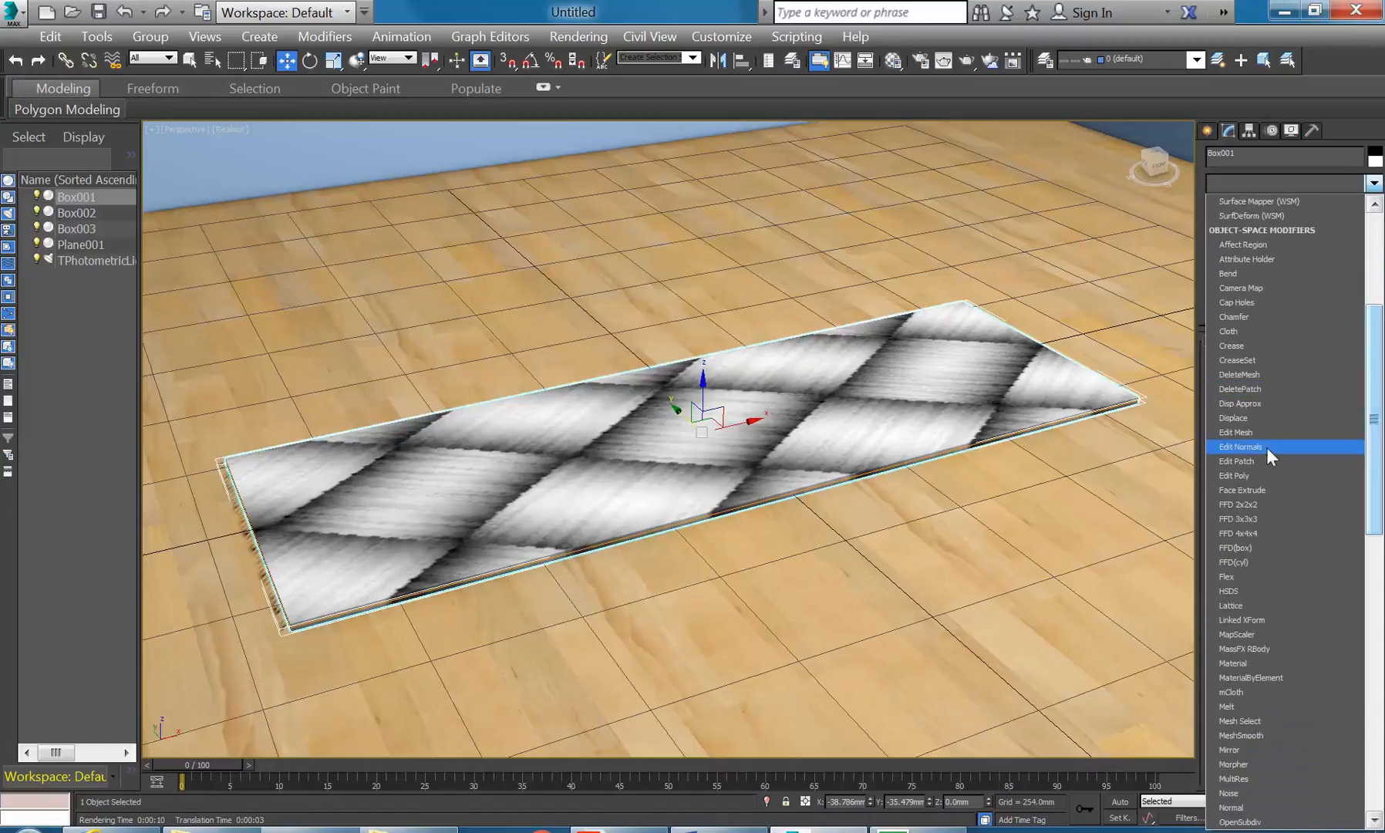
left_click(1235, 474)
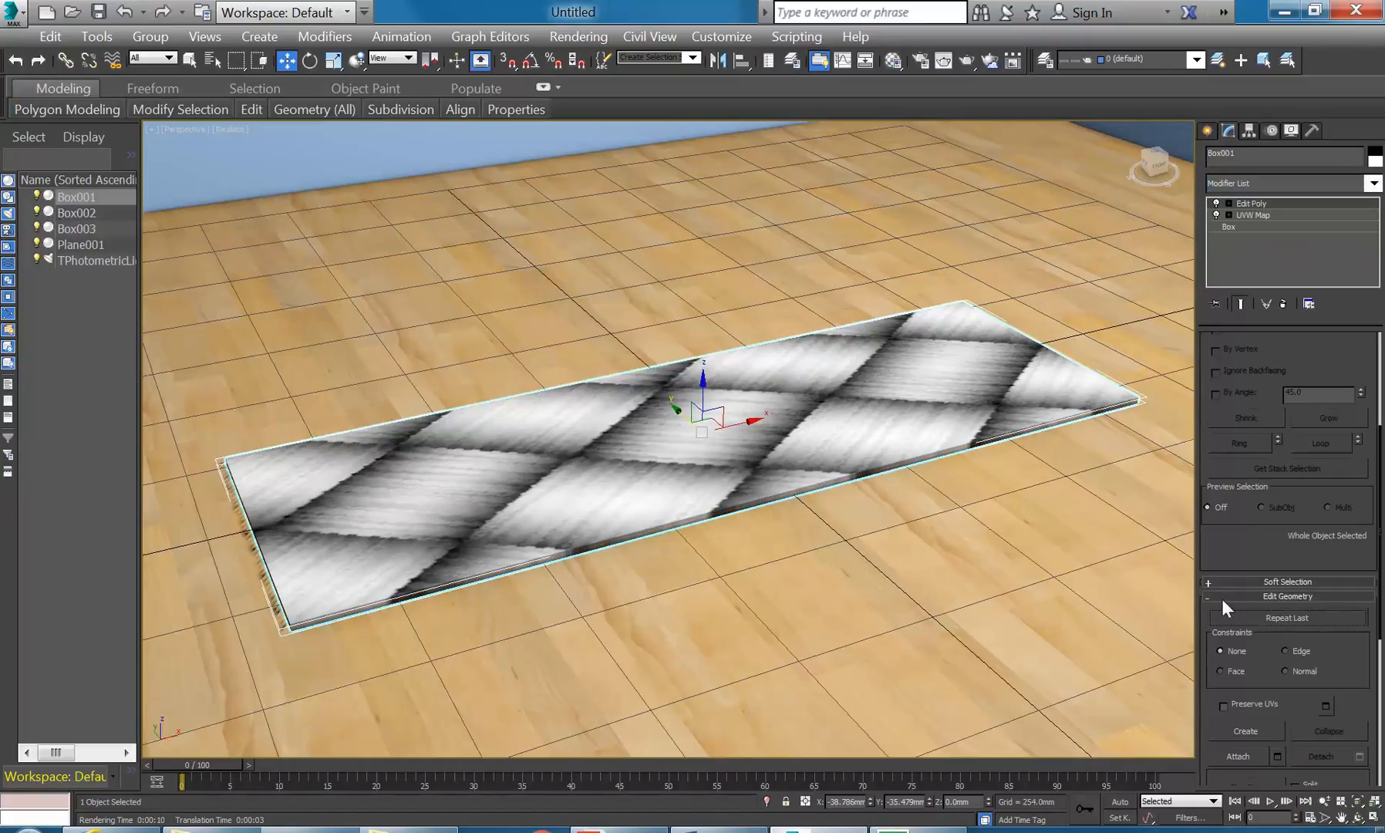
scroll(1224, 563, "down", 5)
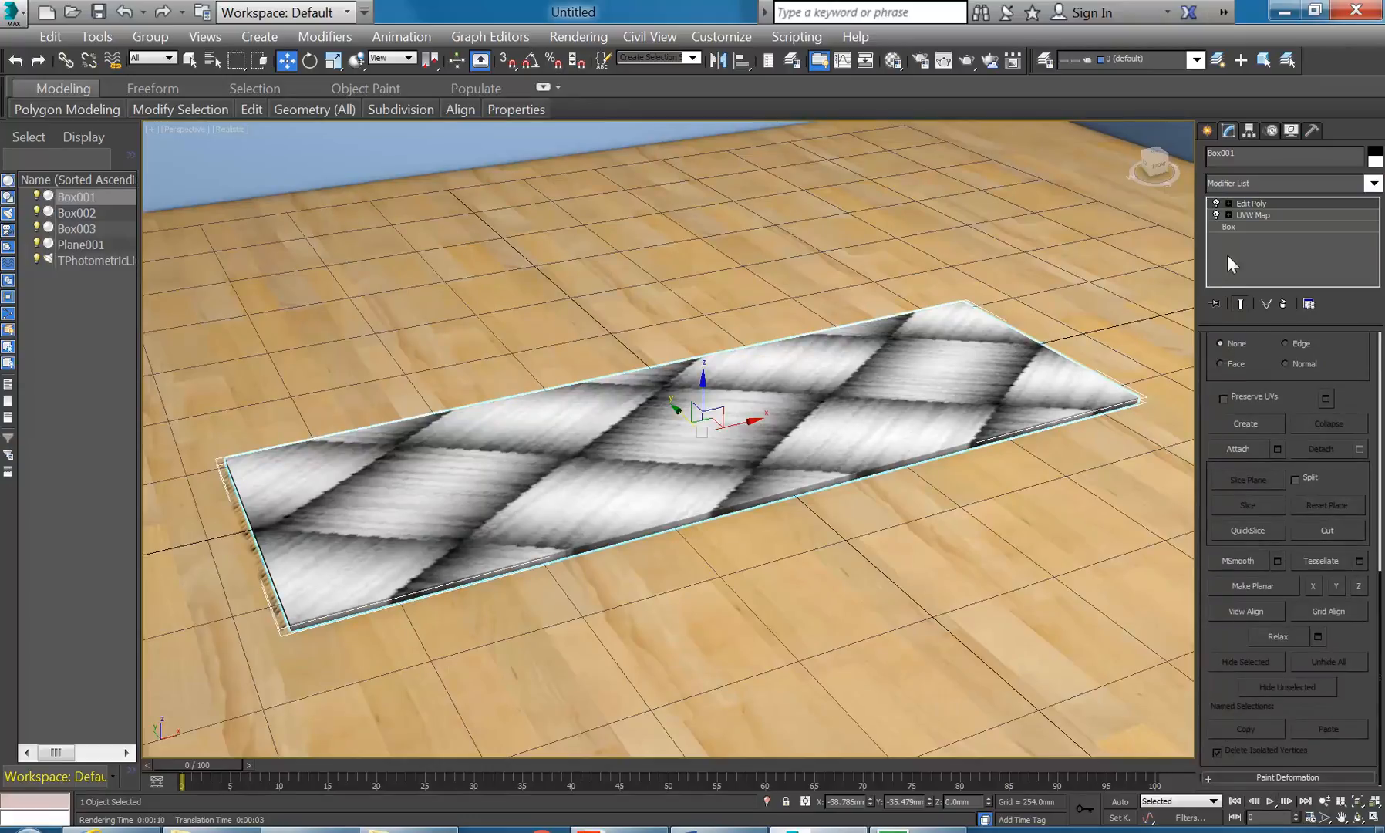
left_click(1229, 203)
- In Polygon mode, try selecting the slab's top and side faces, then clear the selection
left_click(1256, 247)
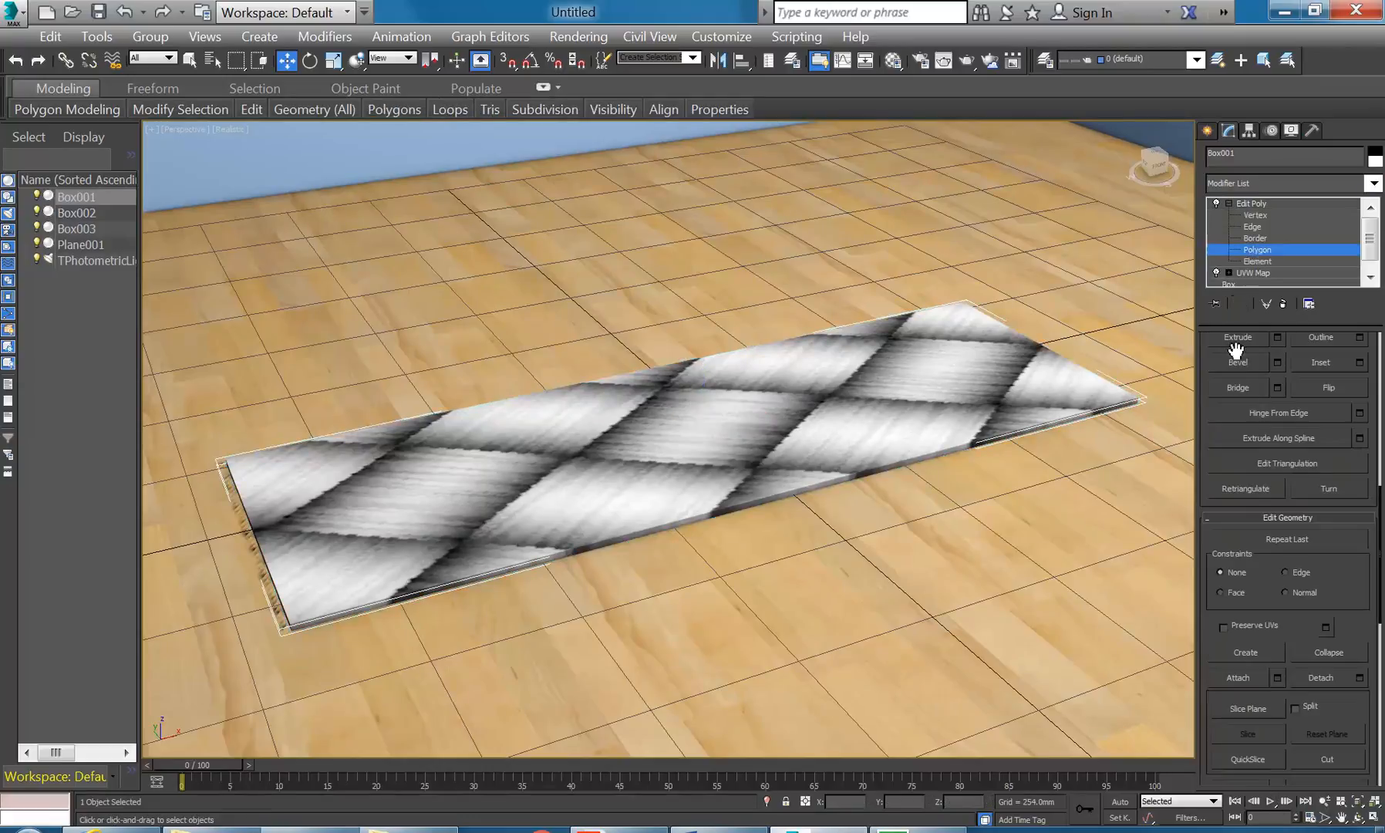
left_click(739, 412)
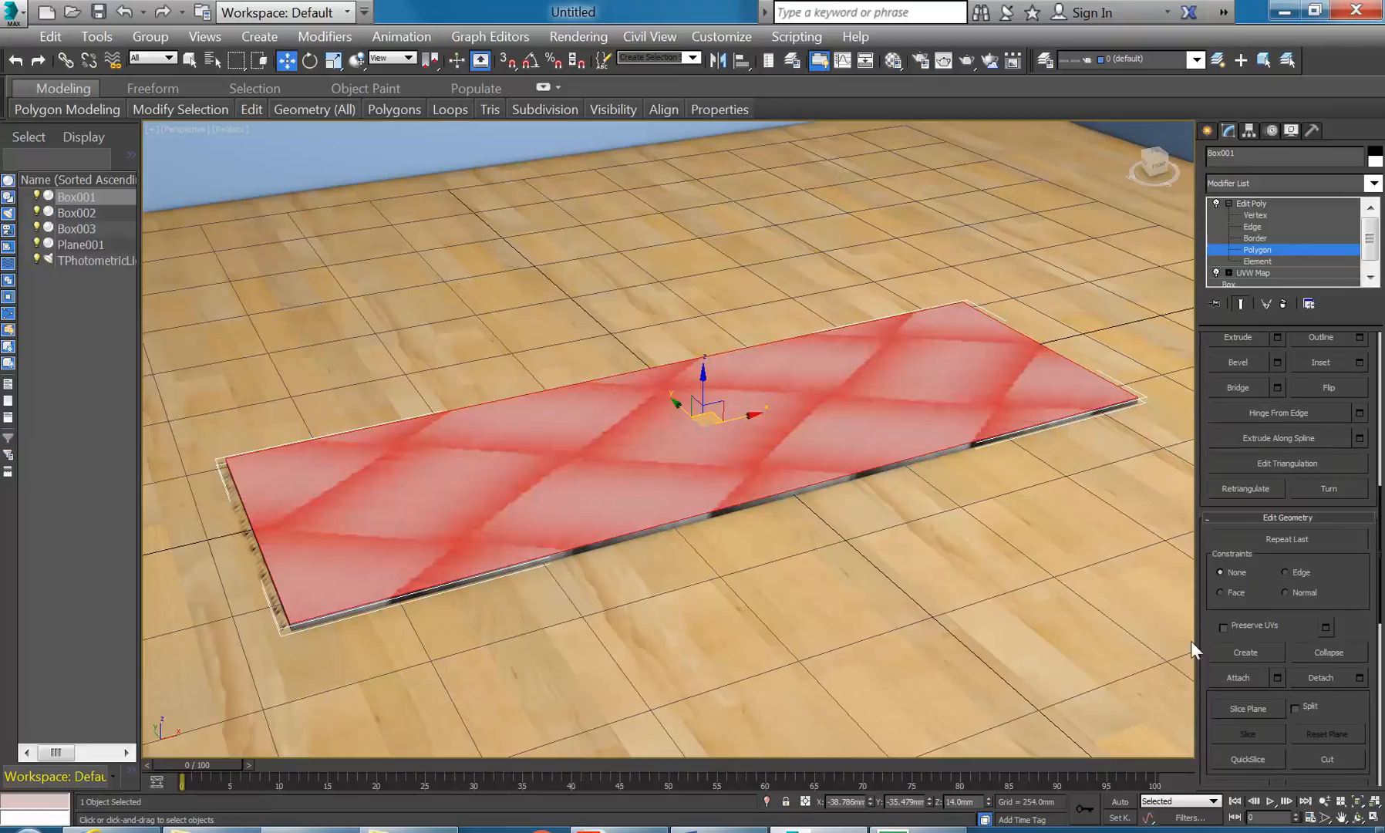
scroll(1205, 624, "down", 5)
scroll(1203, 696, "down", 6)
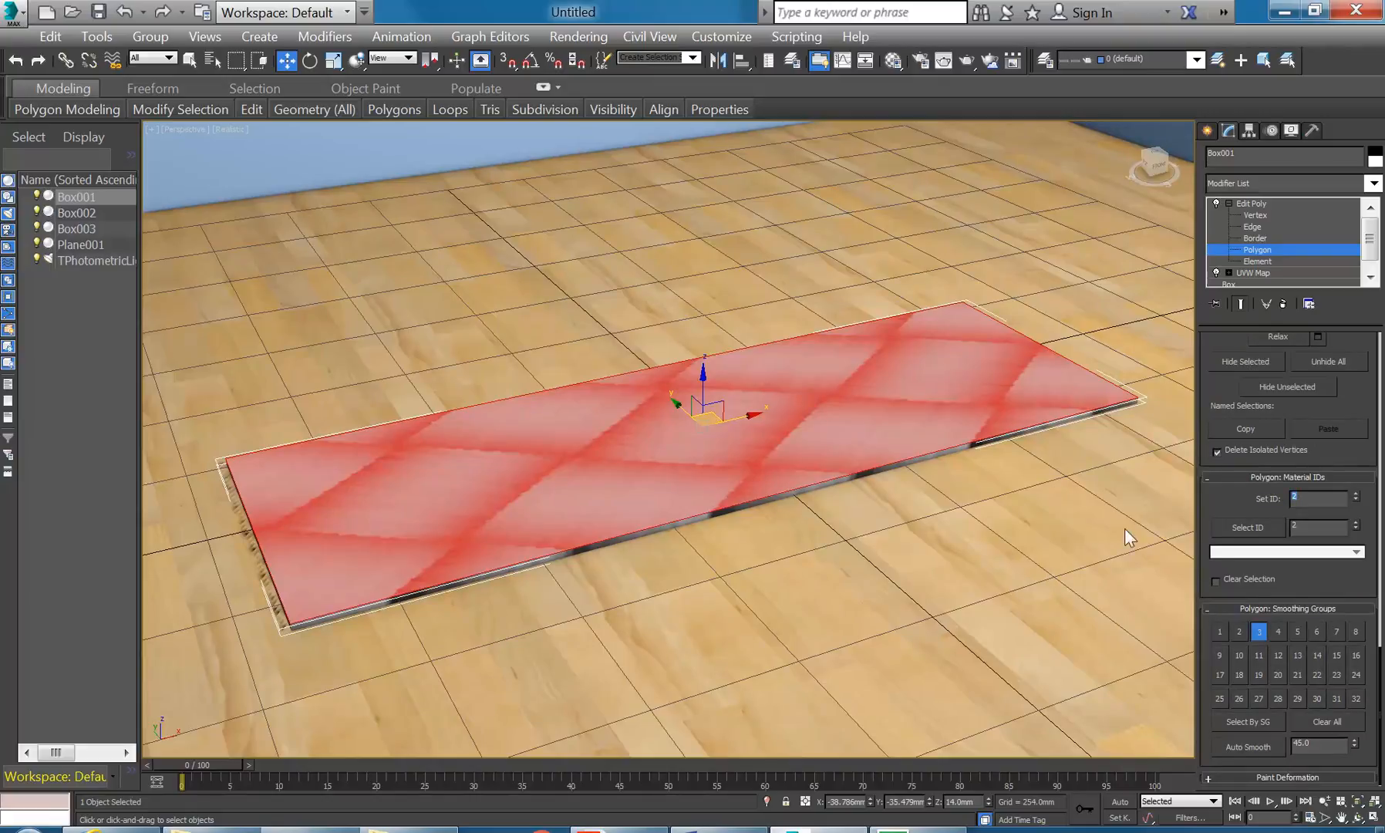
left_click(1316, 499)
left_click(1061, 508)
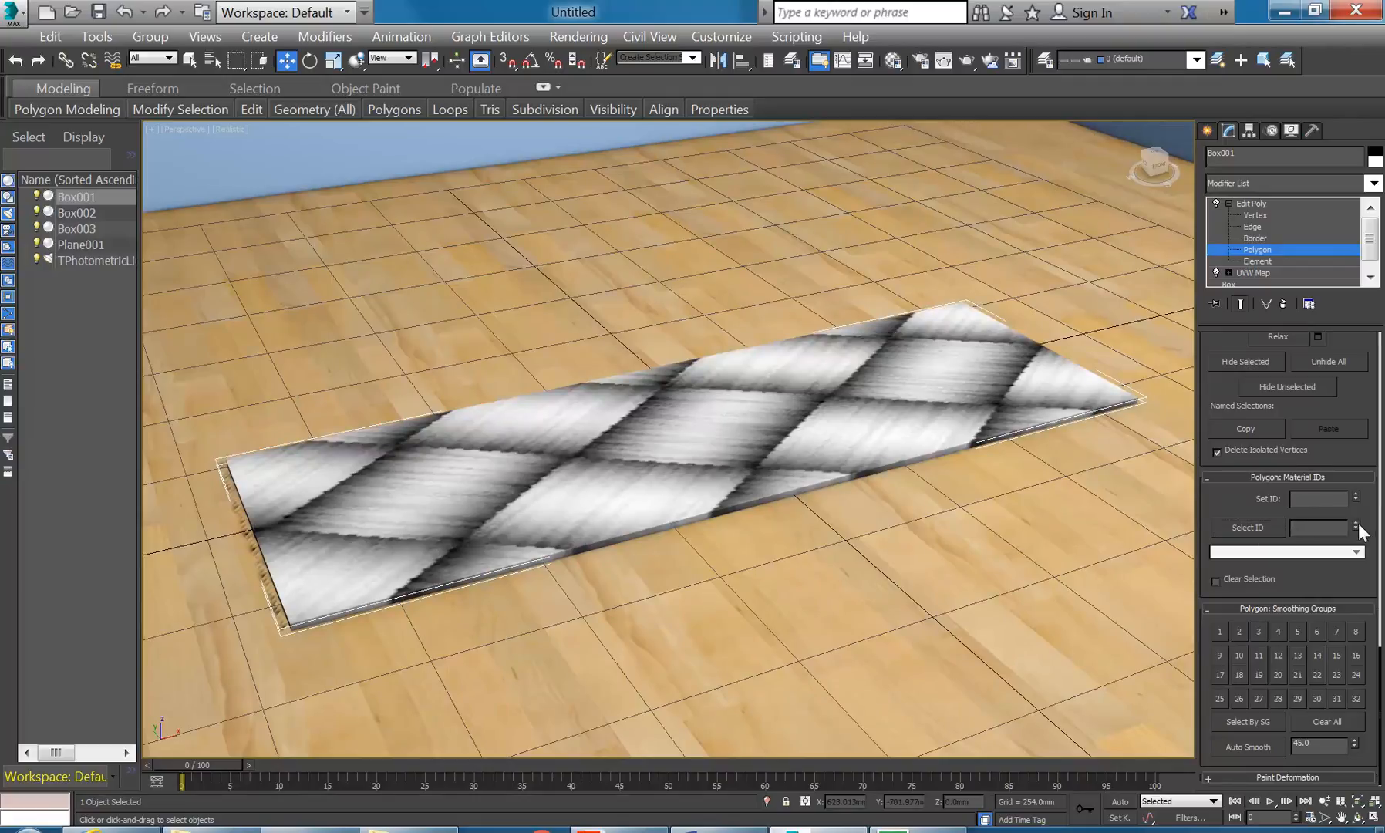
left_click(1244, 531)
left_click(883, 462)
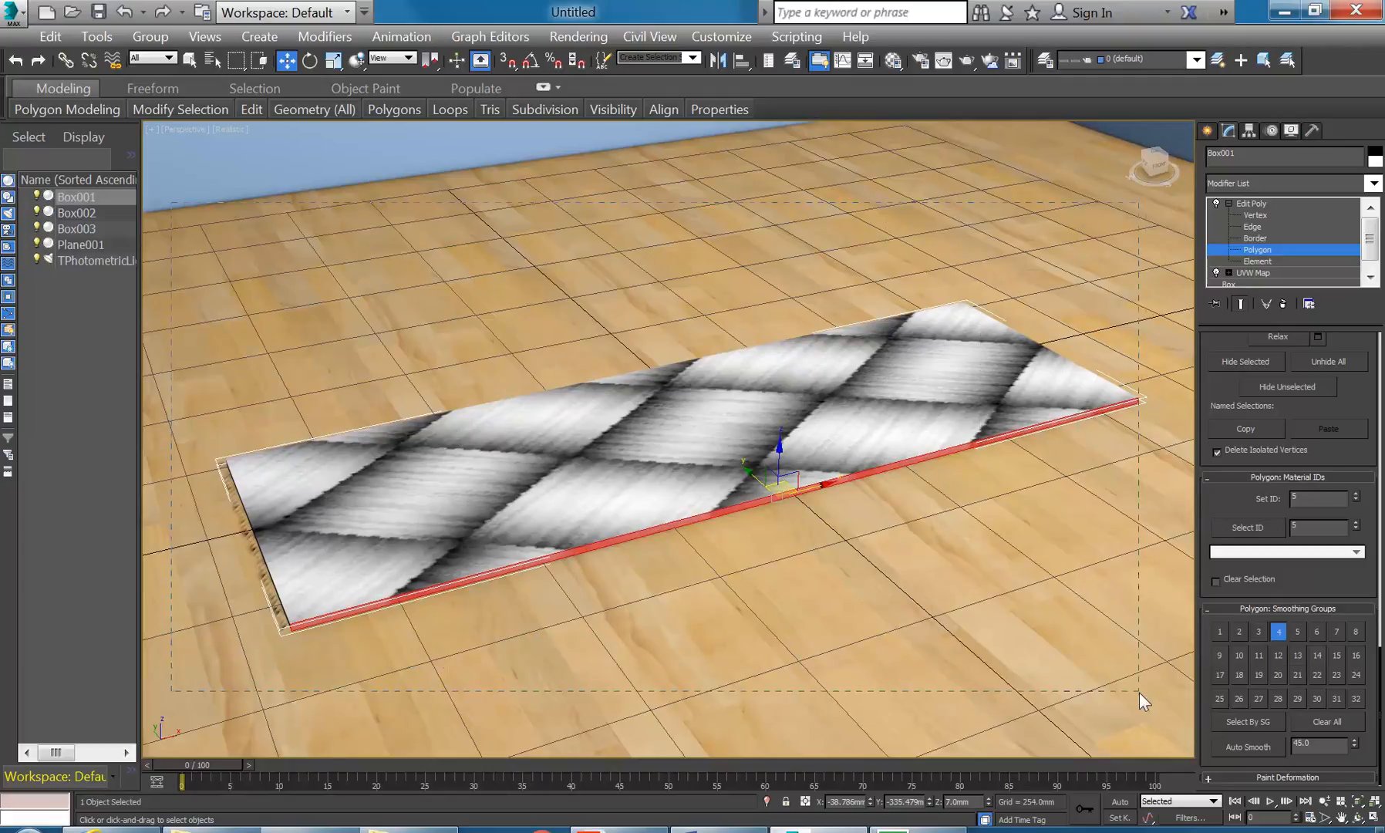
left_click_drag(1139, 692, 1141, 690)
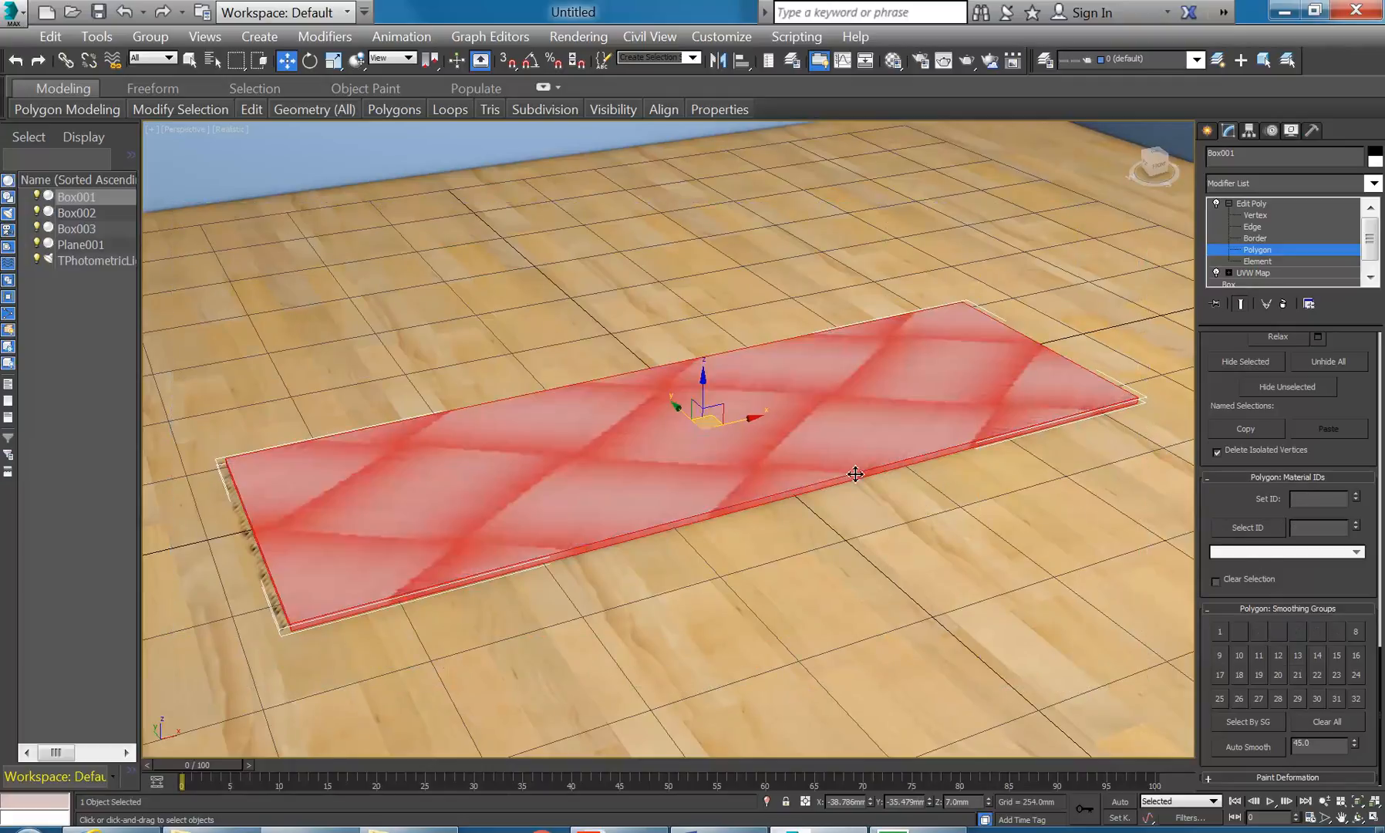
left_click(829, 442, "alt")
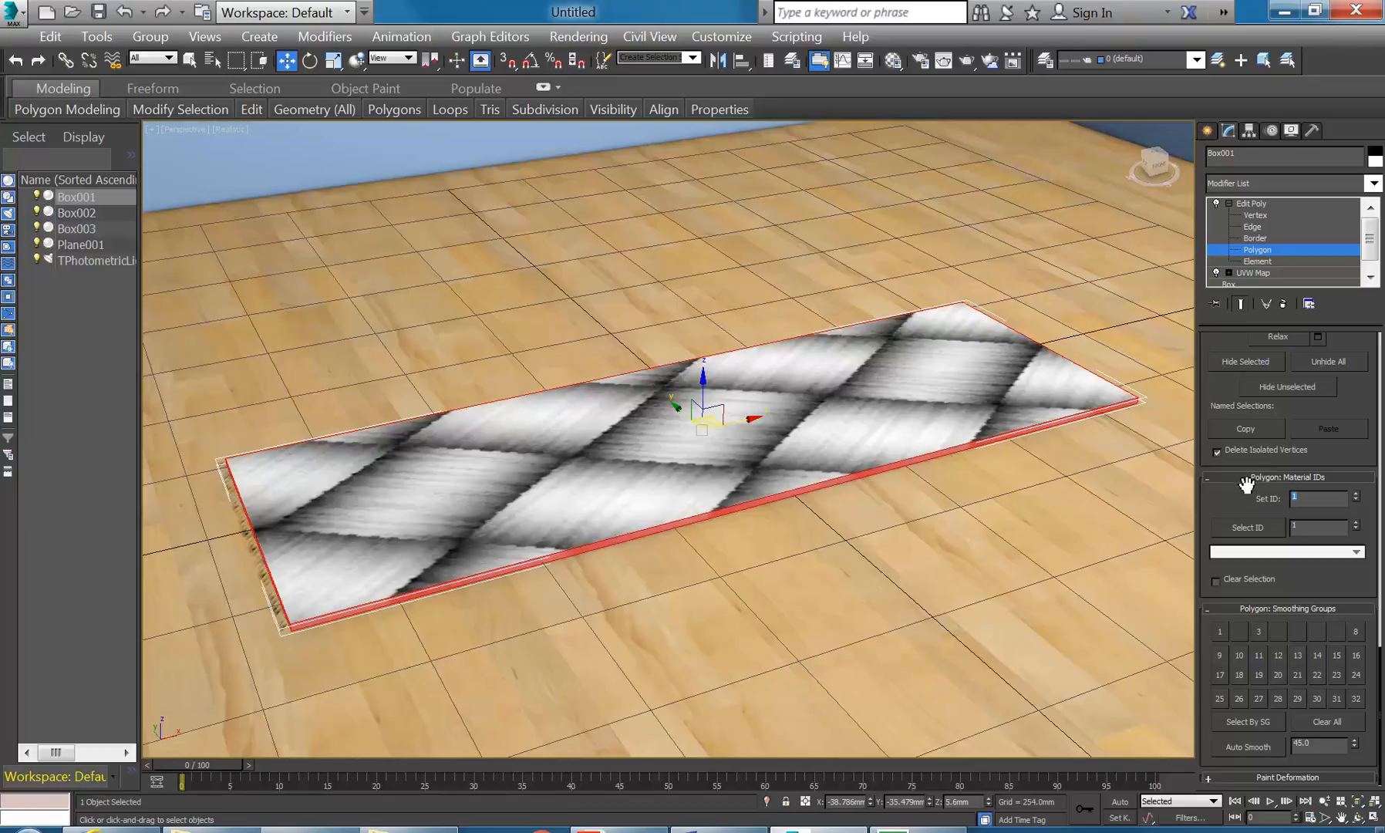
left_click(1063, 510)
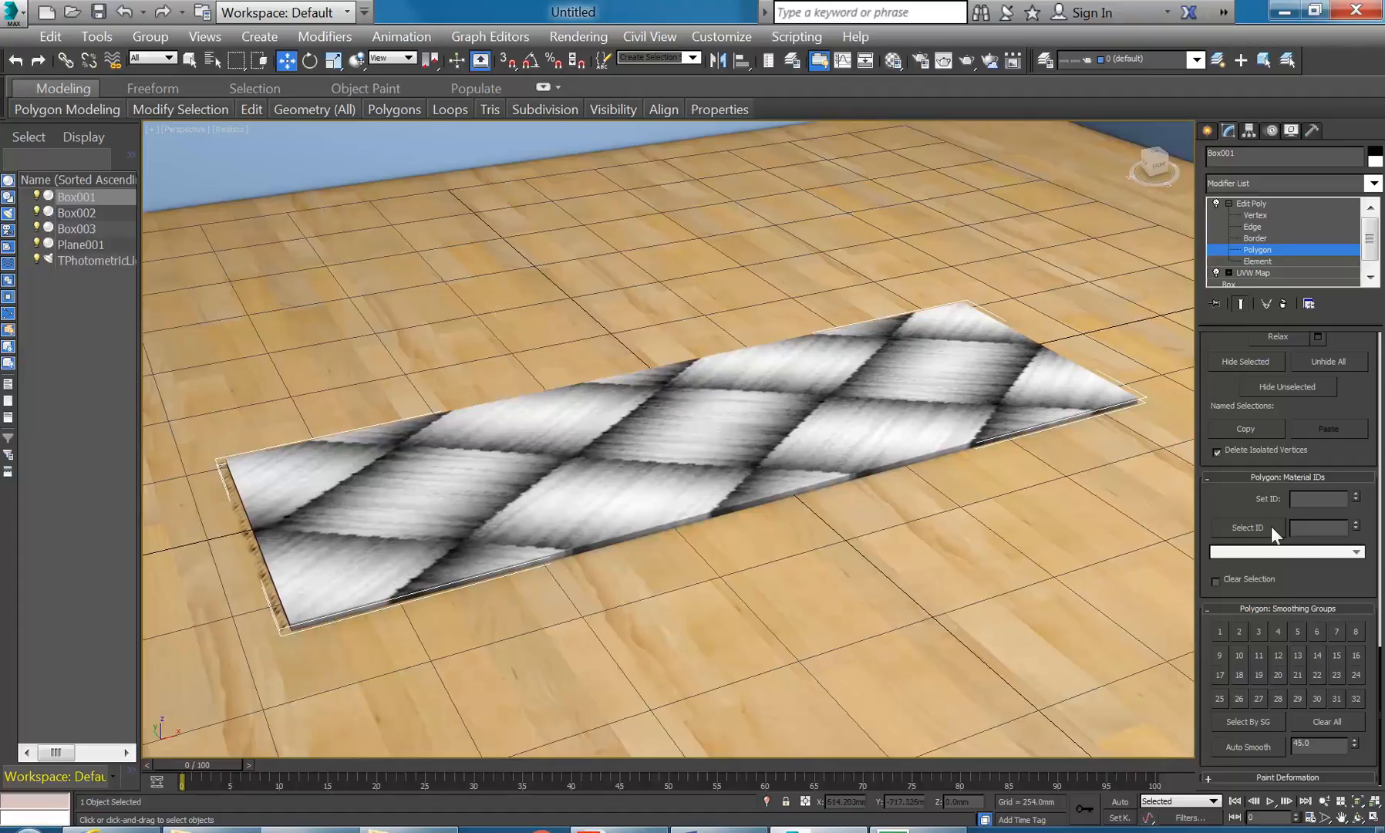
- Tick Clear Selection and use Select ID 2 to select only the slab's top faces
left_click(1356, 530)
left_click(1249, 532)
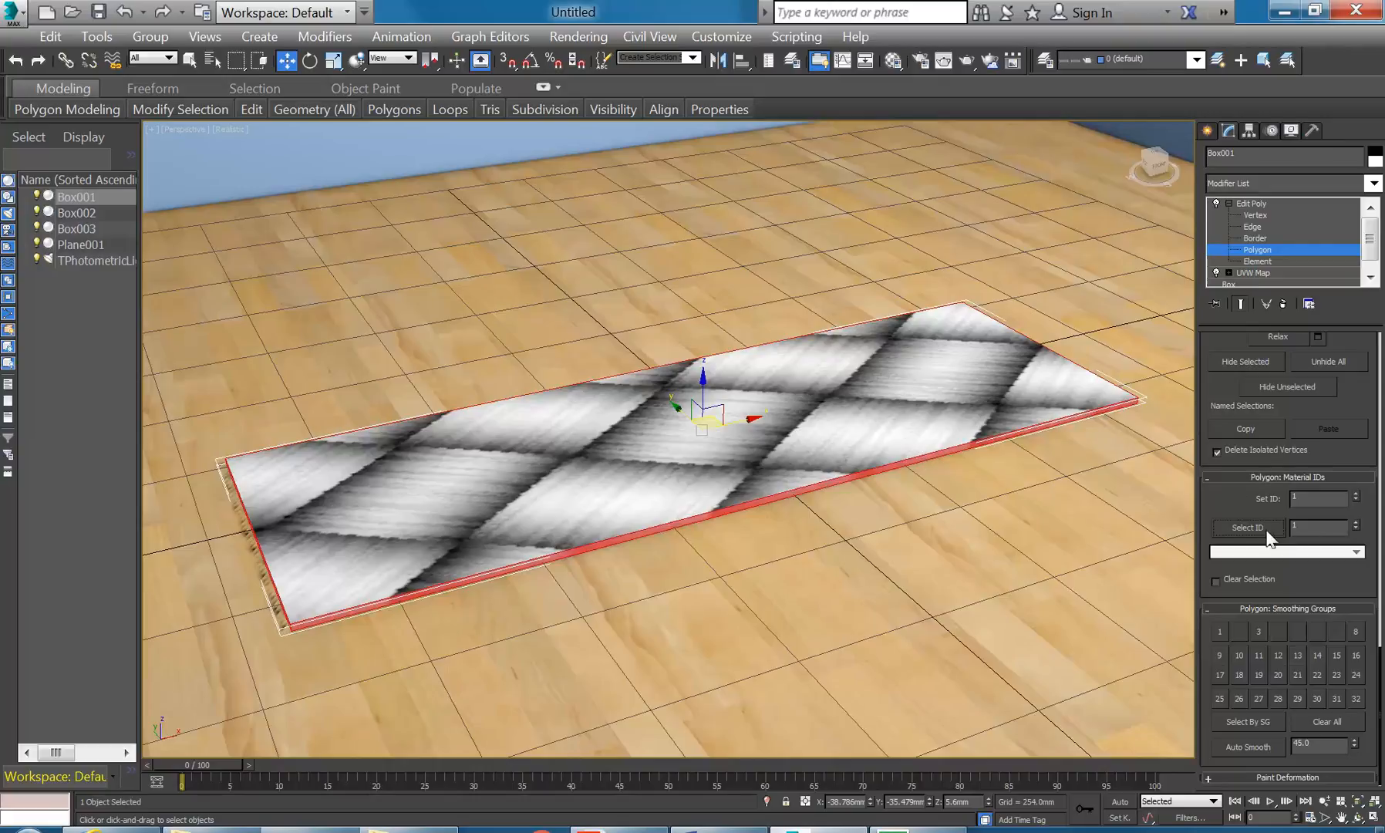
left_click(1355, 524)
left_click(1250, 528)
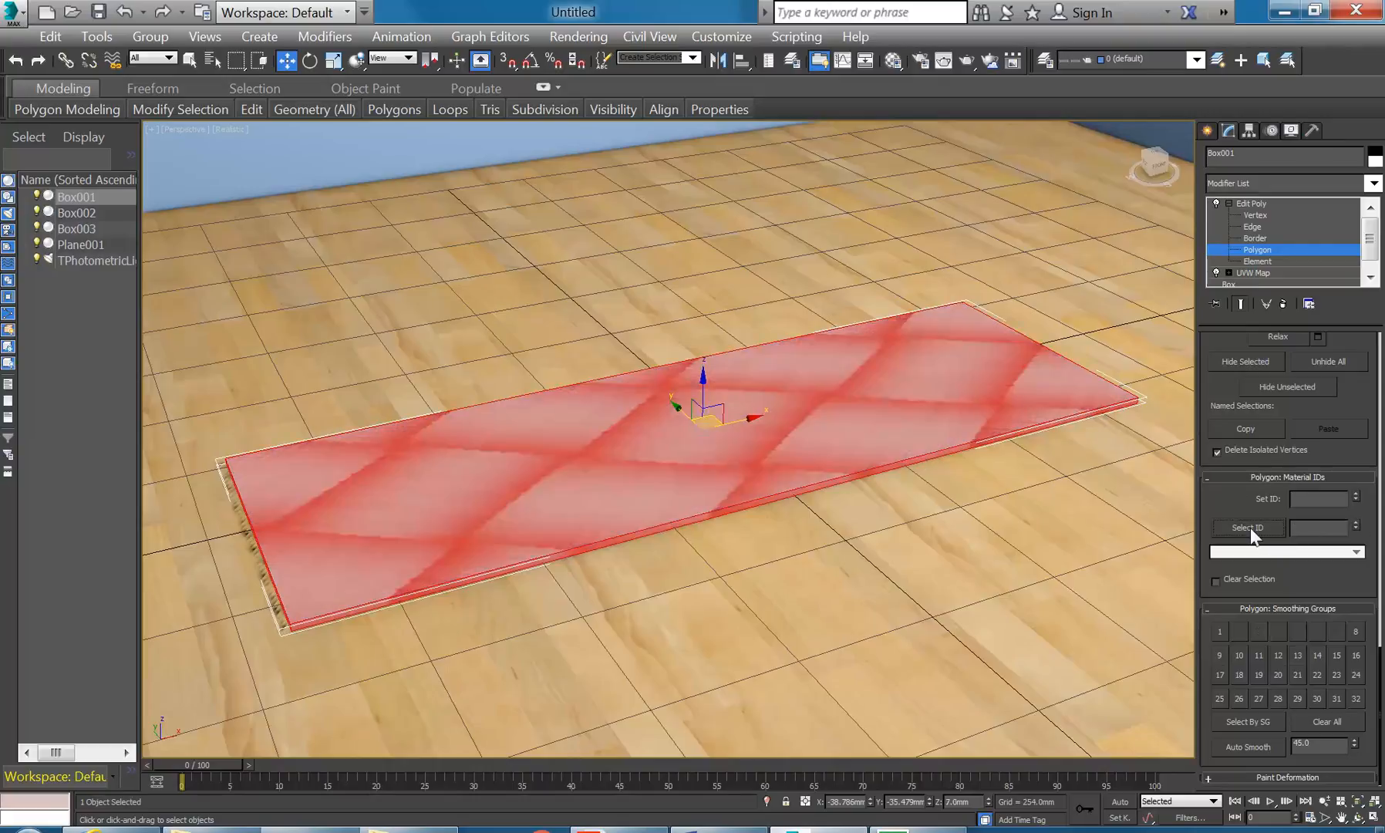
left_click(1216, 580)
left_click(1355, 523)
left_click(1258, 530)
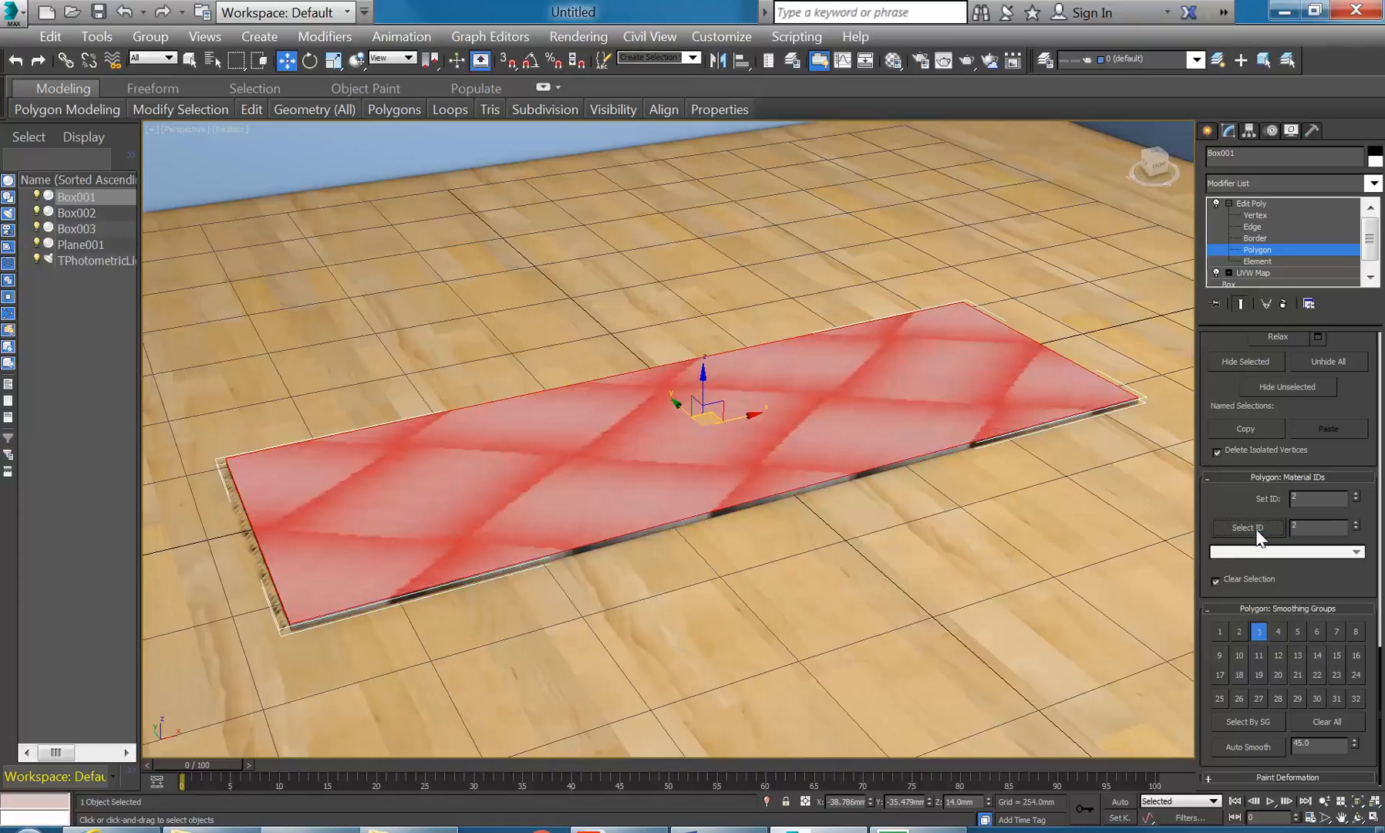
- Turn material 16 into a Multi/Sub-Object material, keeping the old one, with 2 sub-materials
left_click(892, 62)
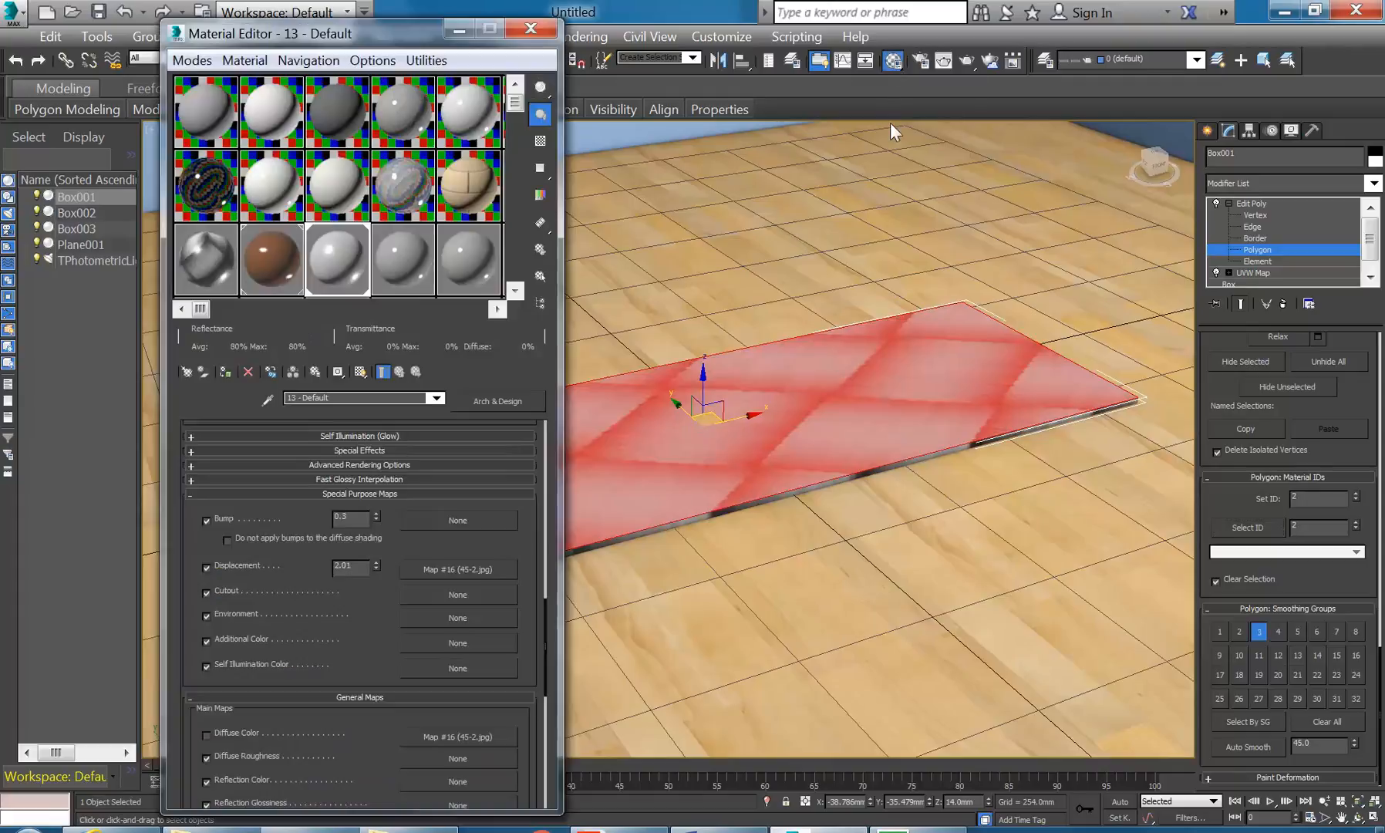
left_click(393, 265)
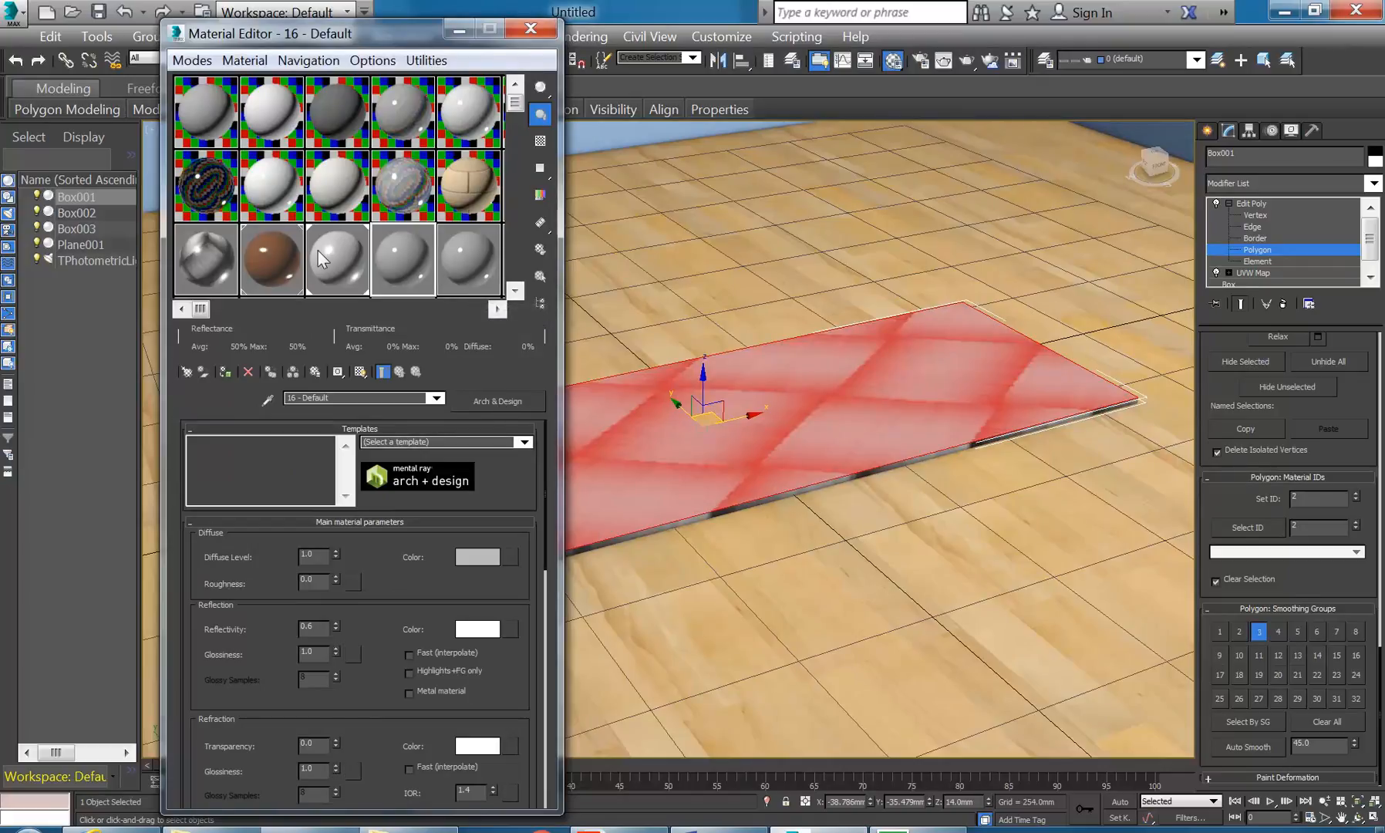
left_click(470, 401)
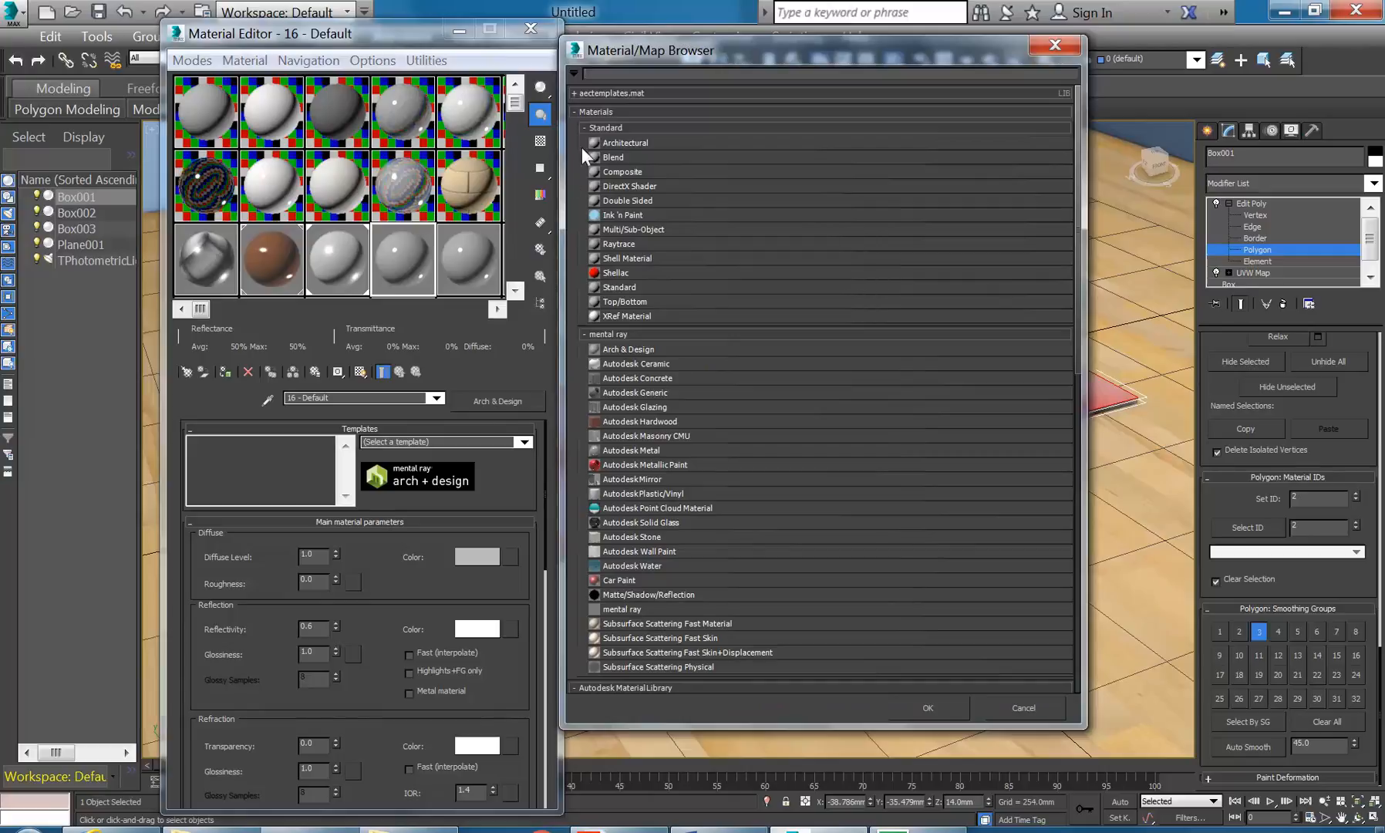
double_click(635, 229)
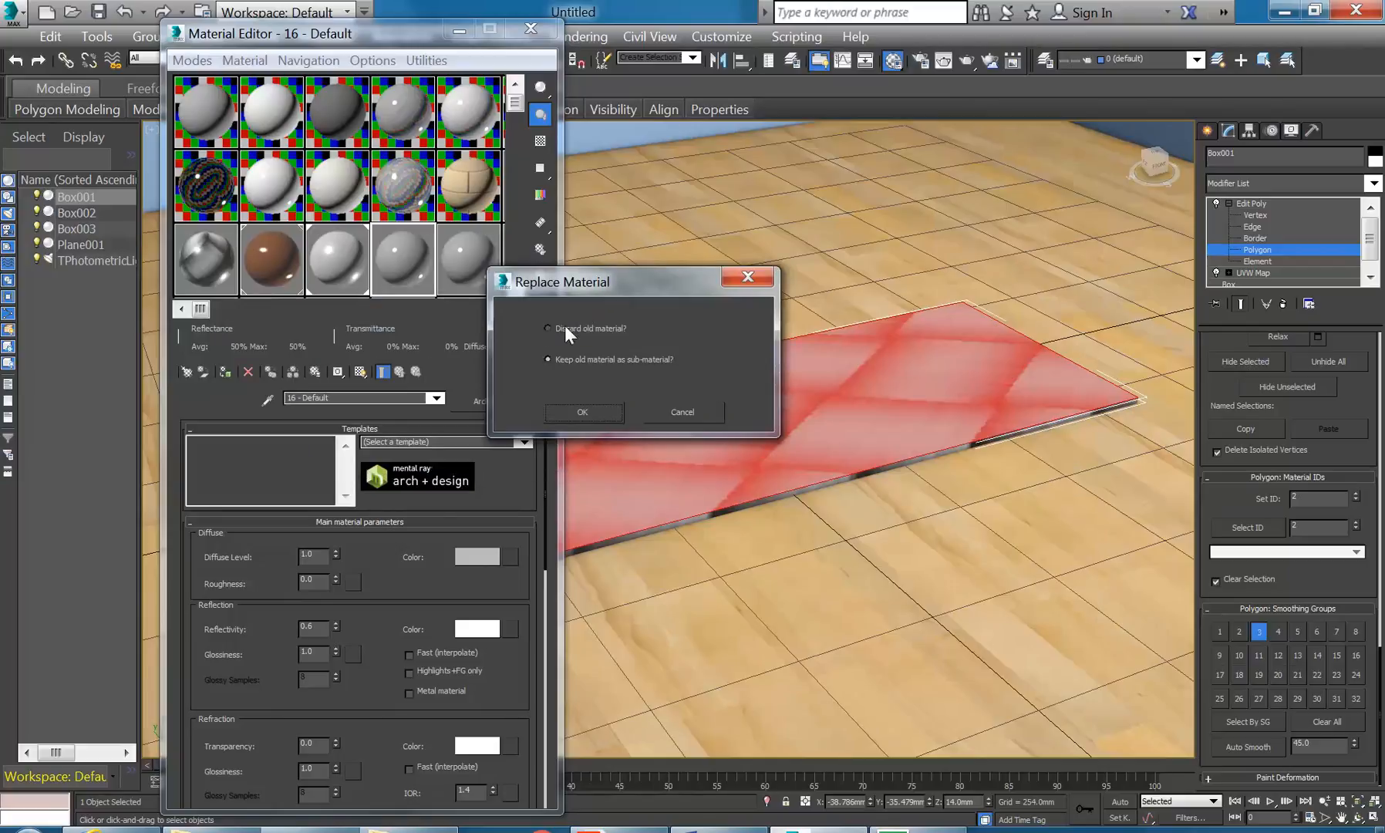
left_click(582, 411)
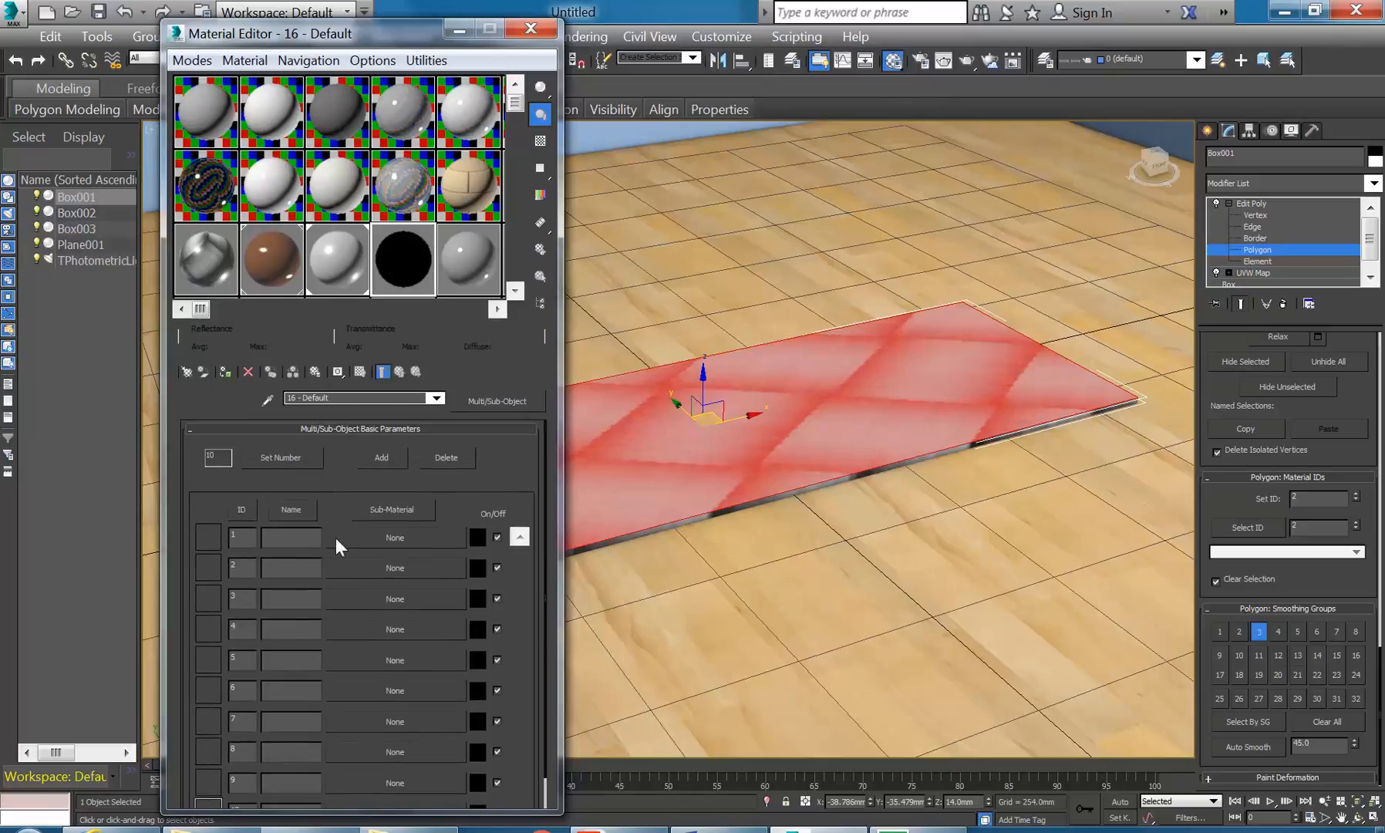
left_click(270, 460)
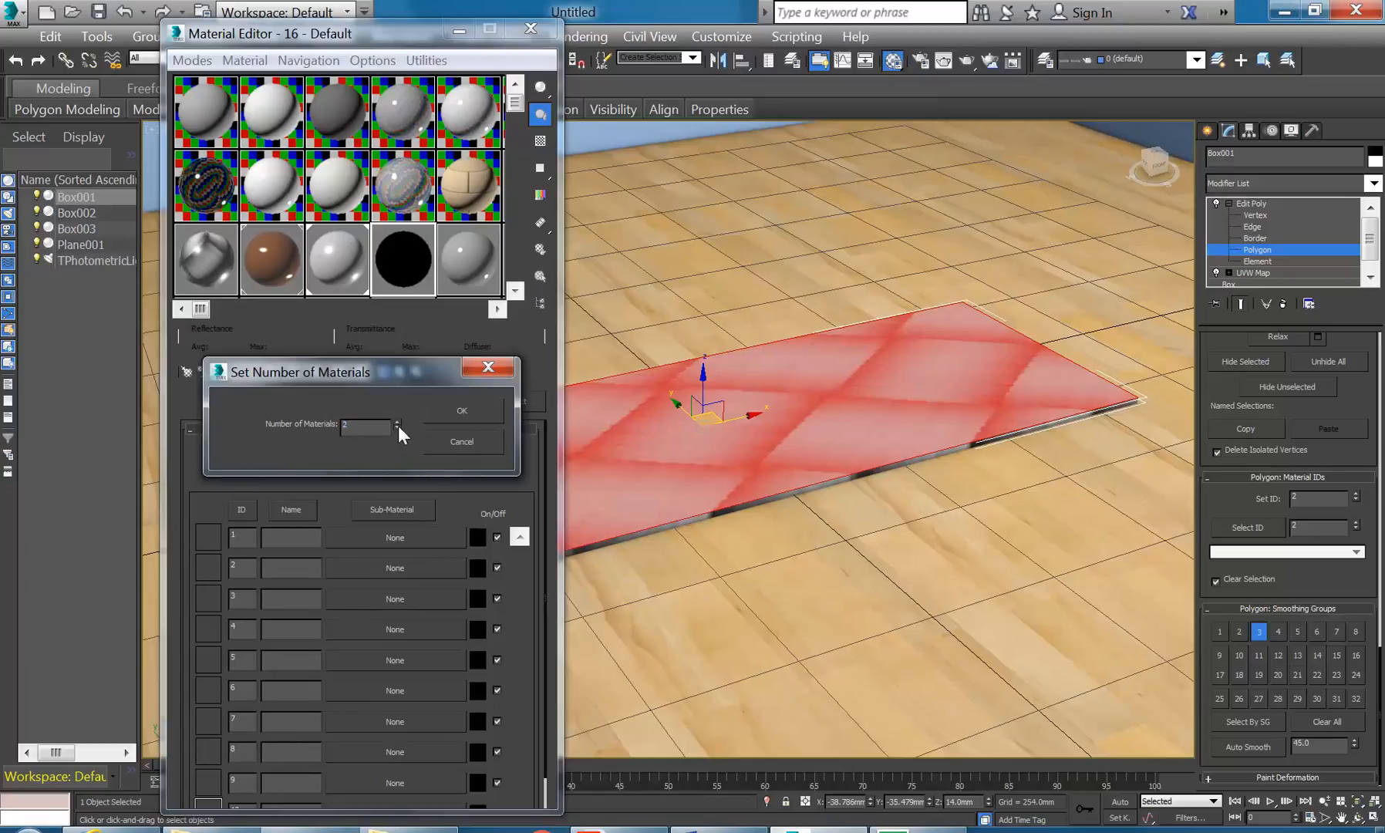
type("2")
left_click(460, 410)
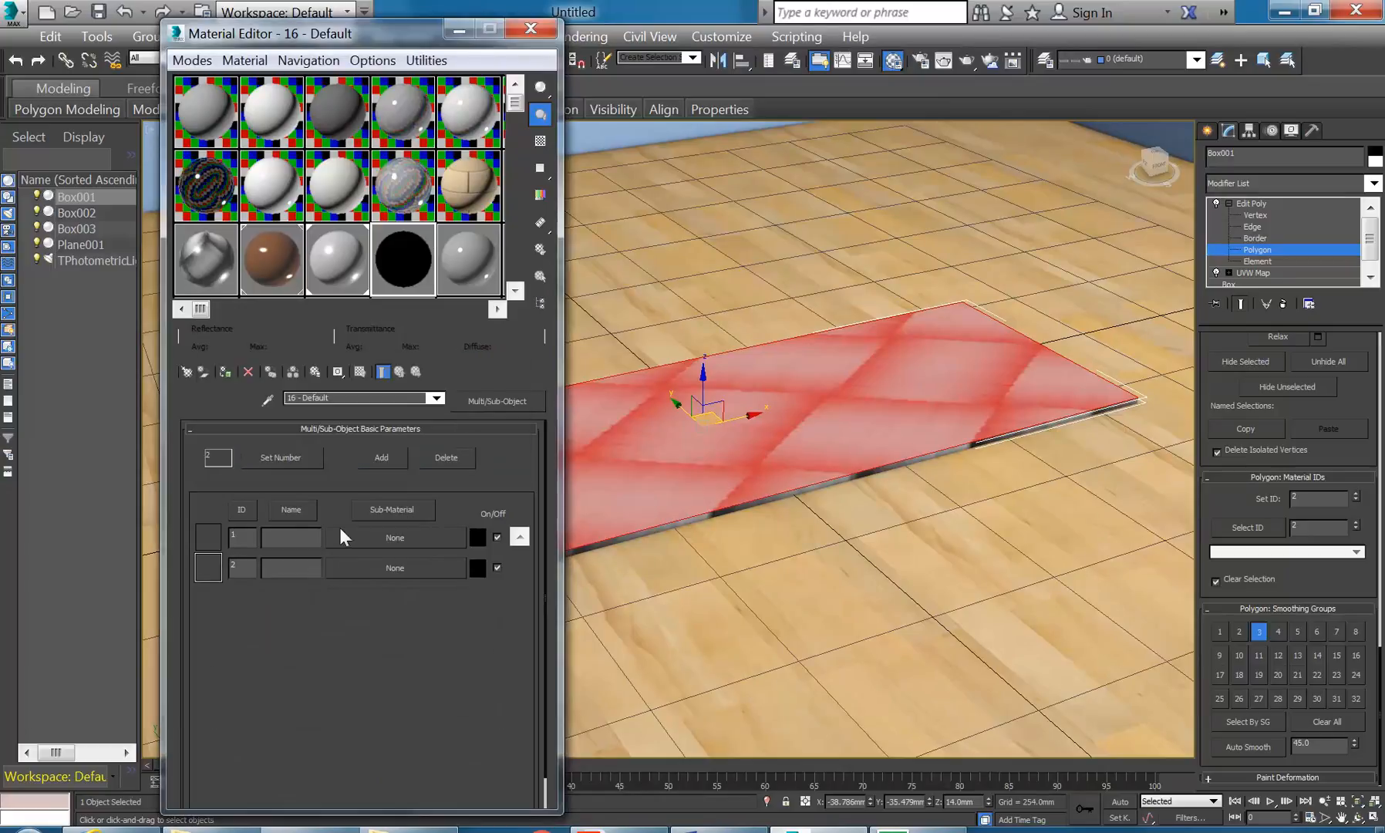
left_click(330, 269)
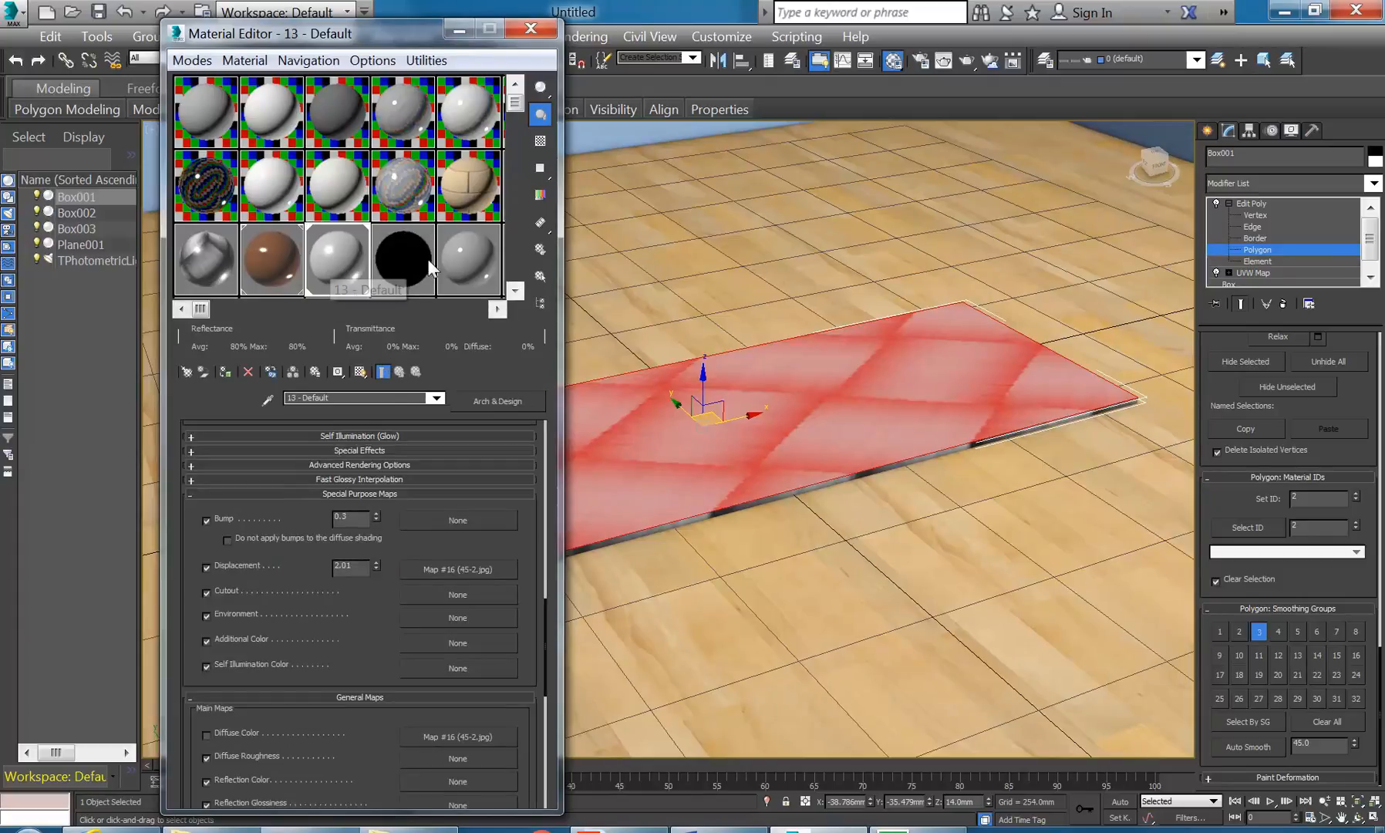
- Apply the Glazed Ceramic template to material slot 17
left_click(460, 264)
left_click(524, 442)
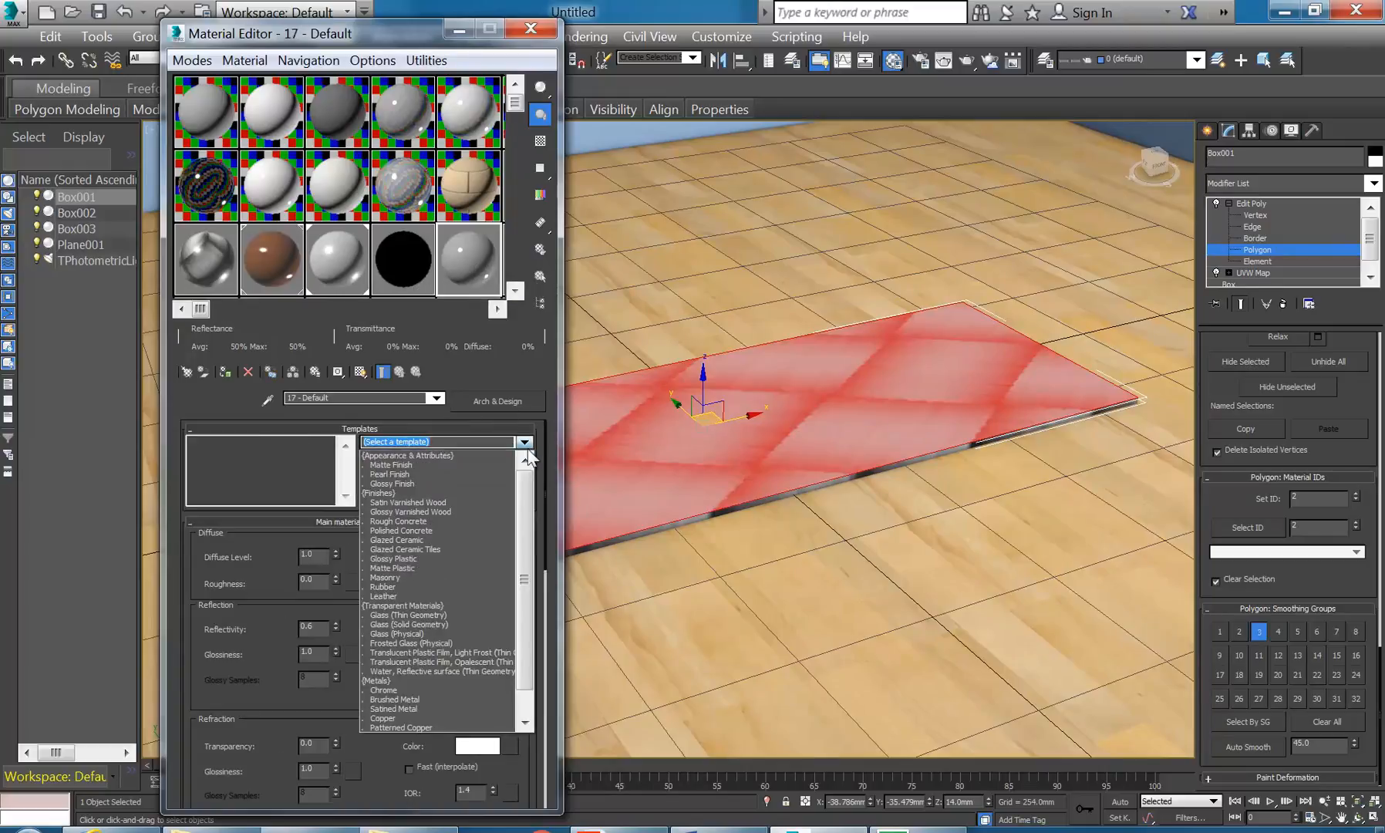
left_click(419, 541)
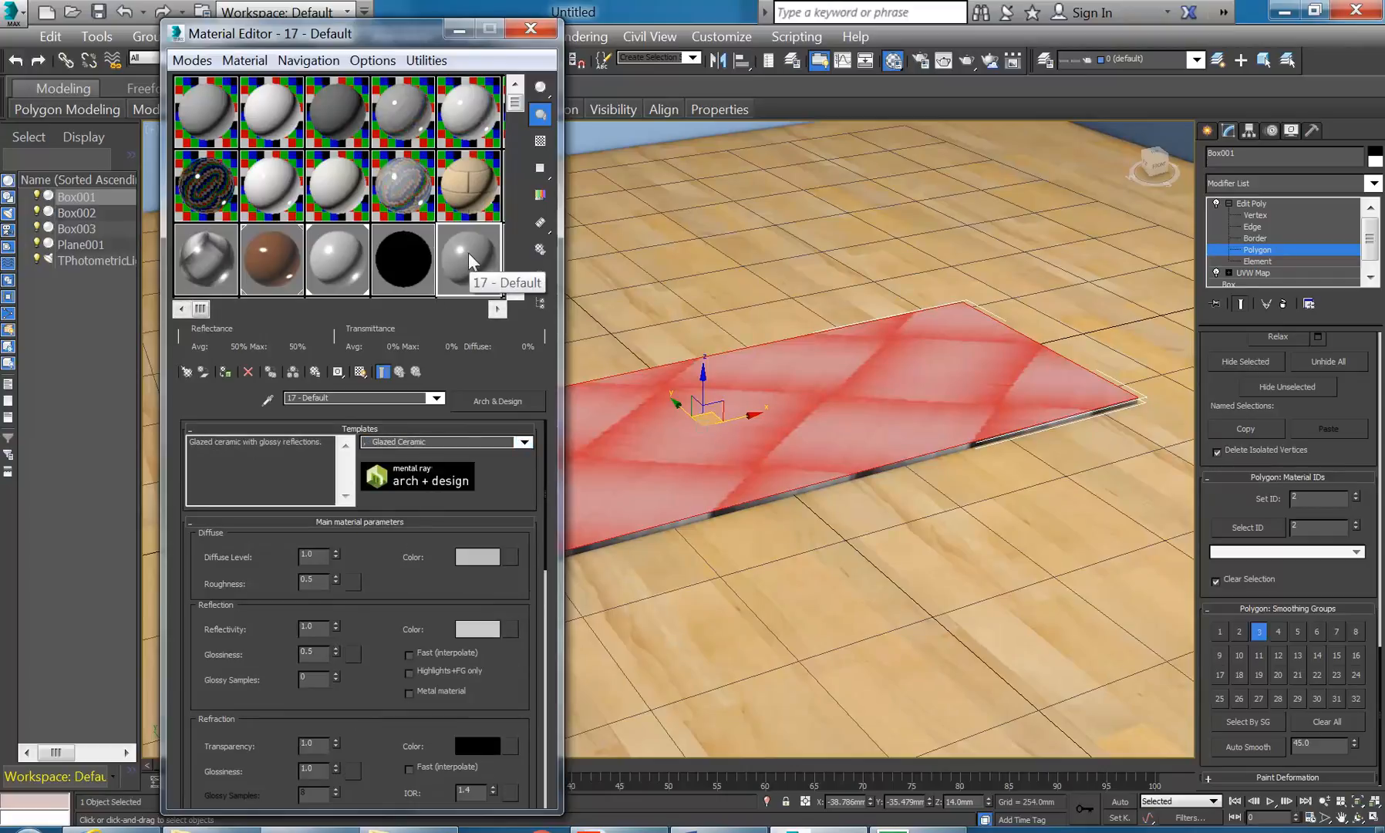
- Rename material 13 to 'Ceramic Displaced' and material 17 to 'Ceramic Plain'
left_click(324, 255)
left_click_drag(339, 398, 296, 398)
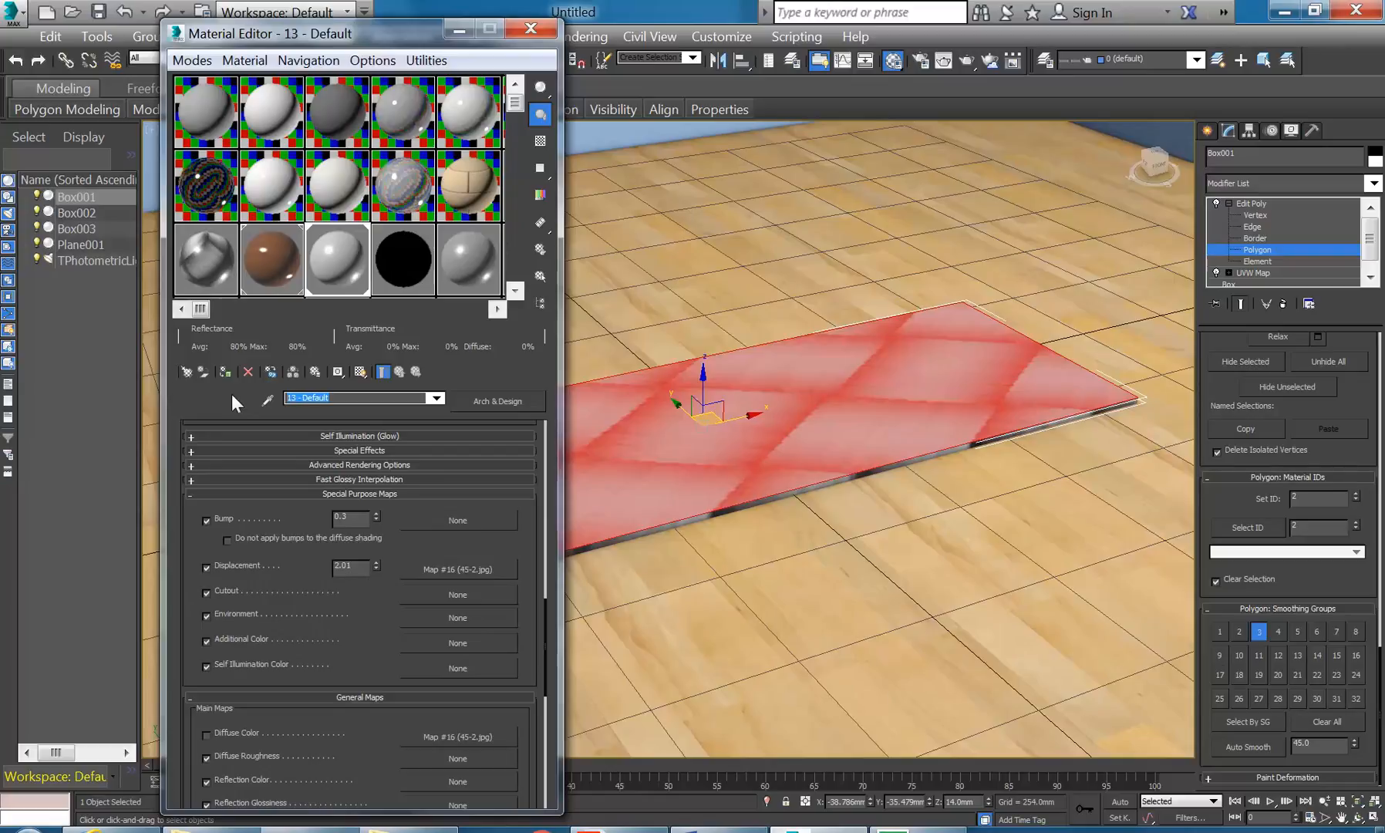
type("Cer")
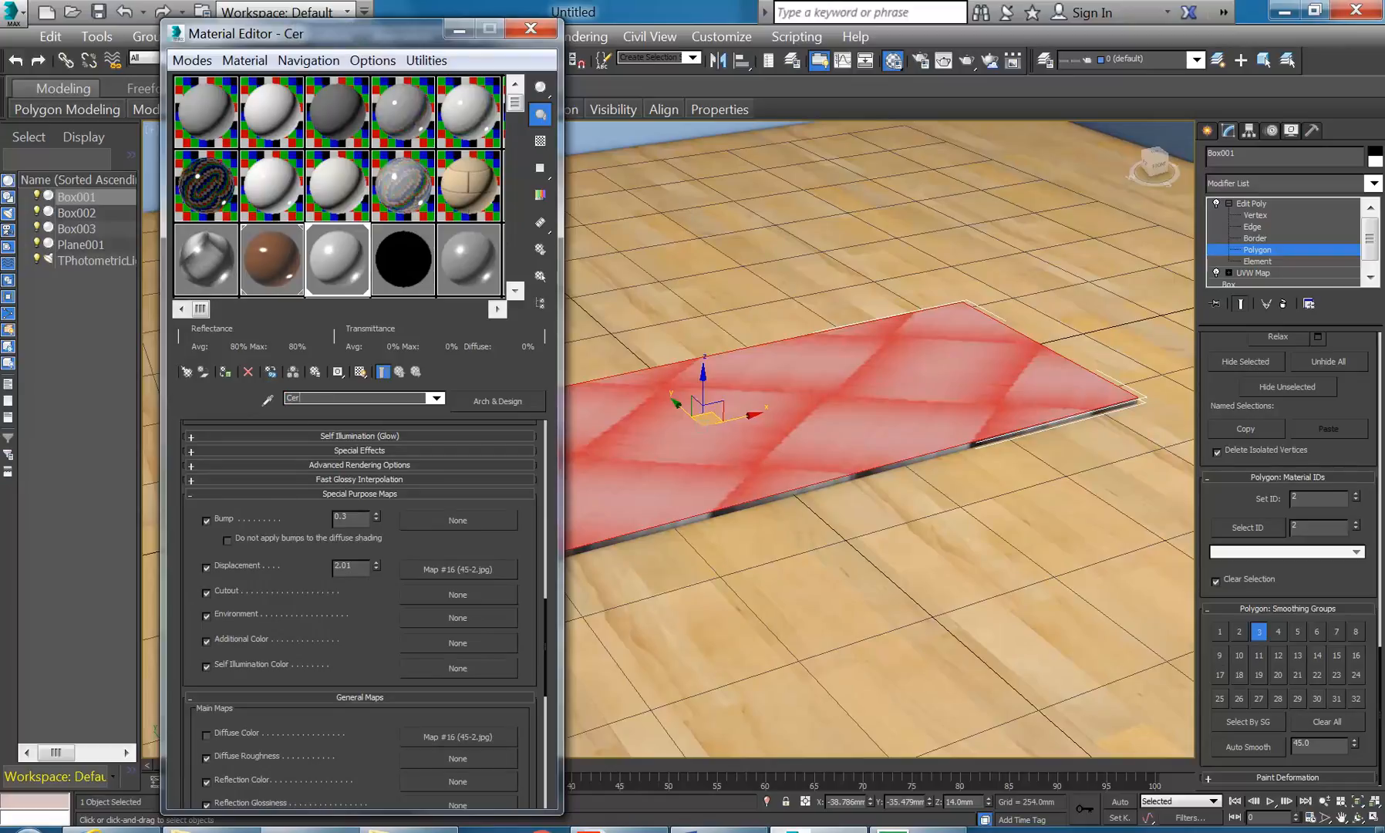
type("amic Displaced")
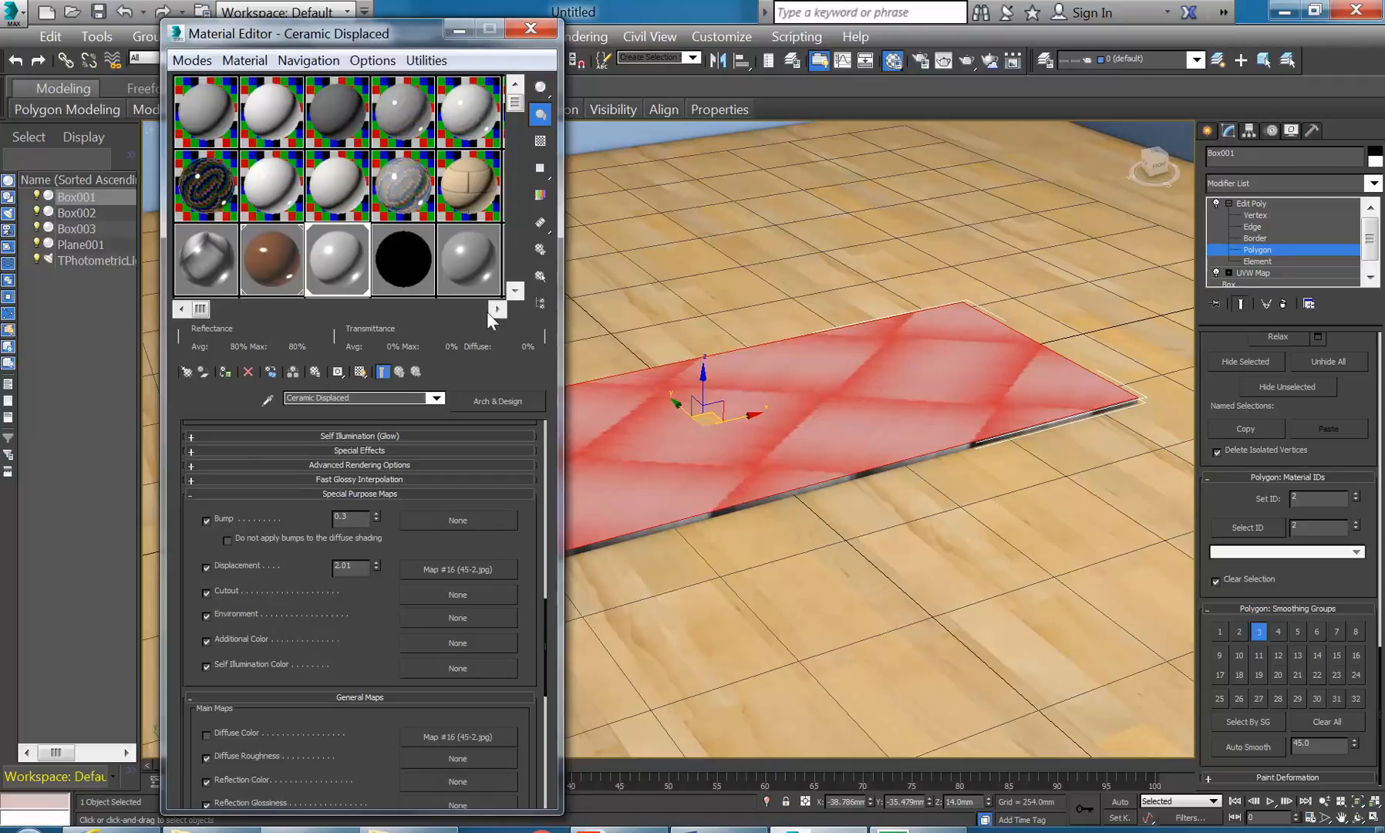
left_click(459, 266)
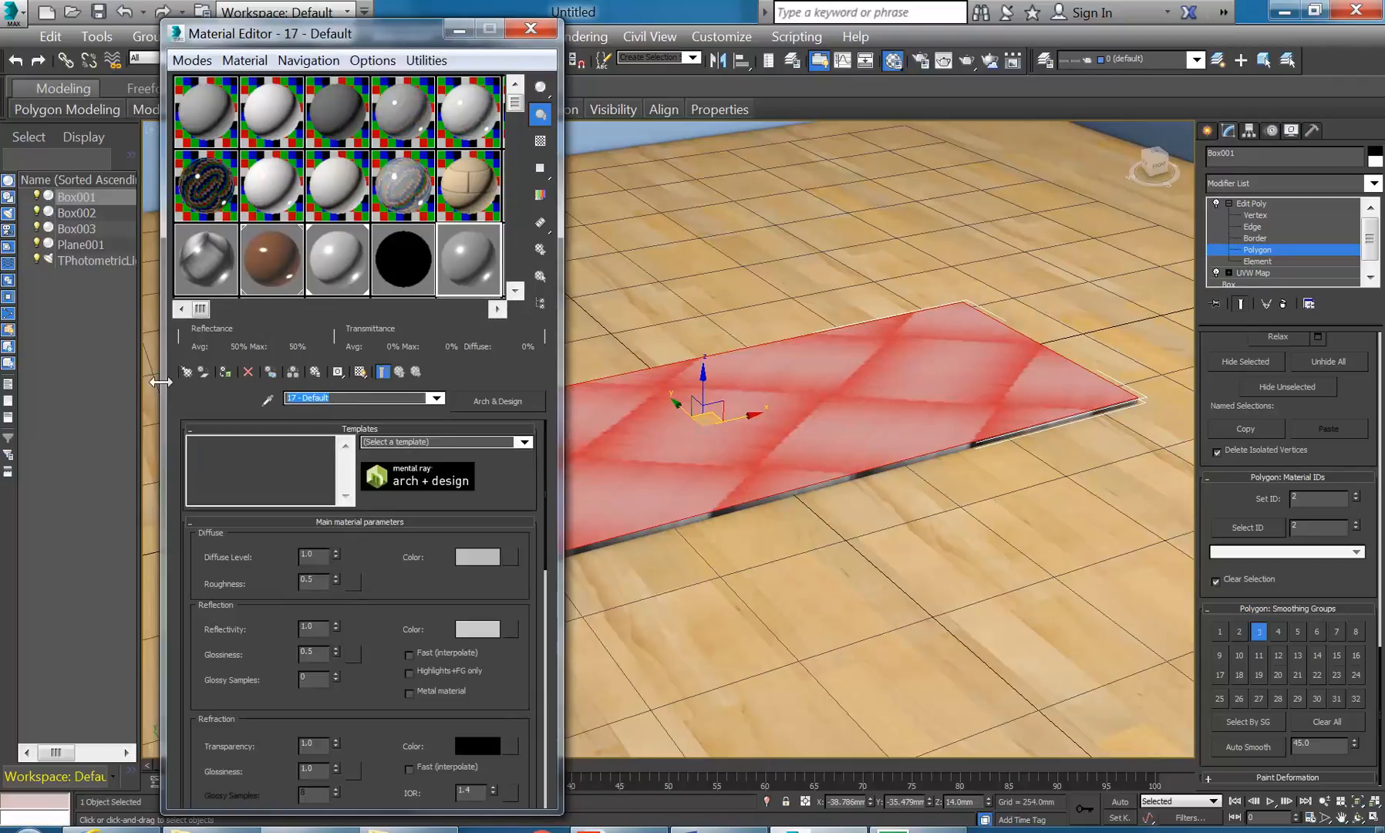
type("Cerami")
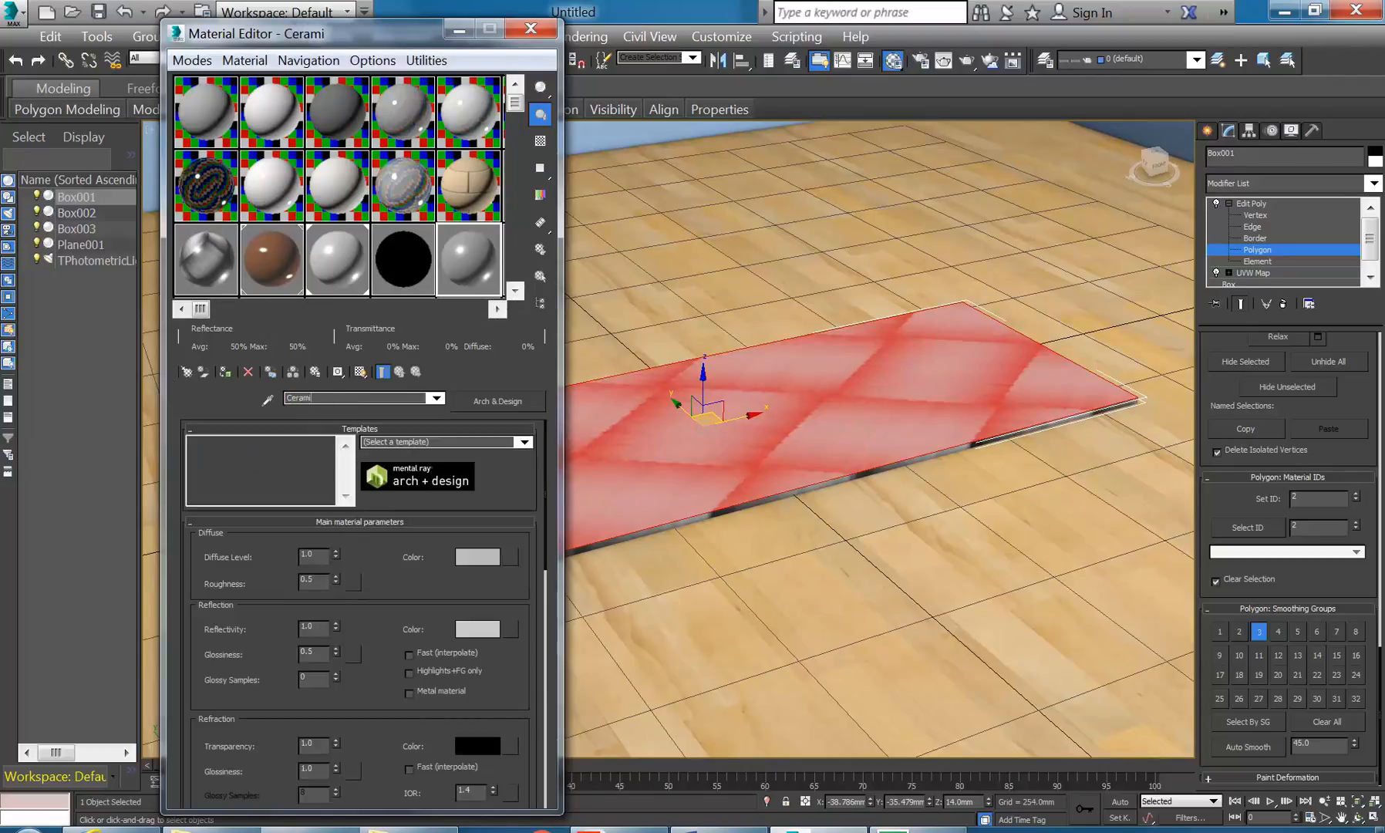
type("c Plain")
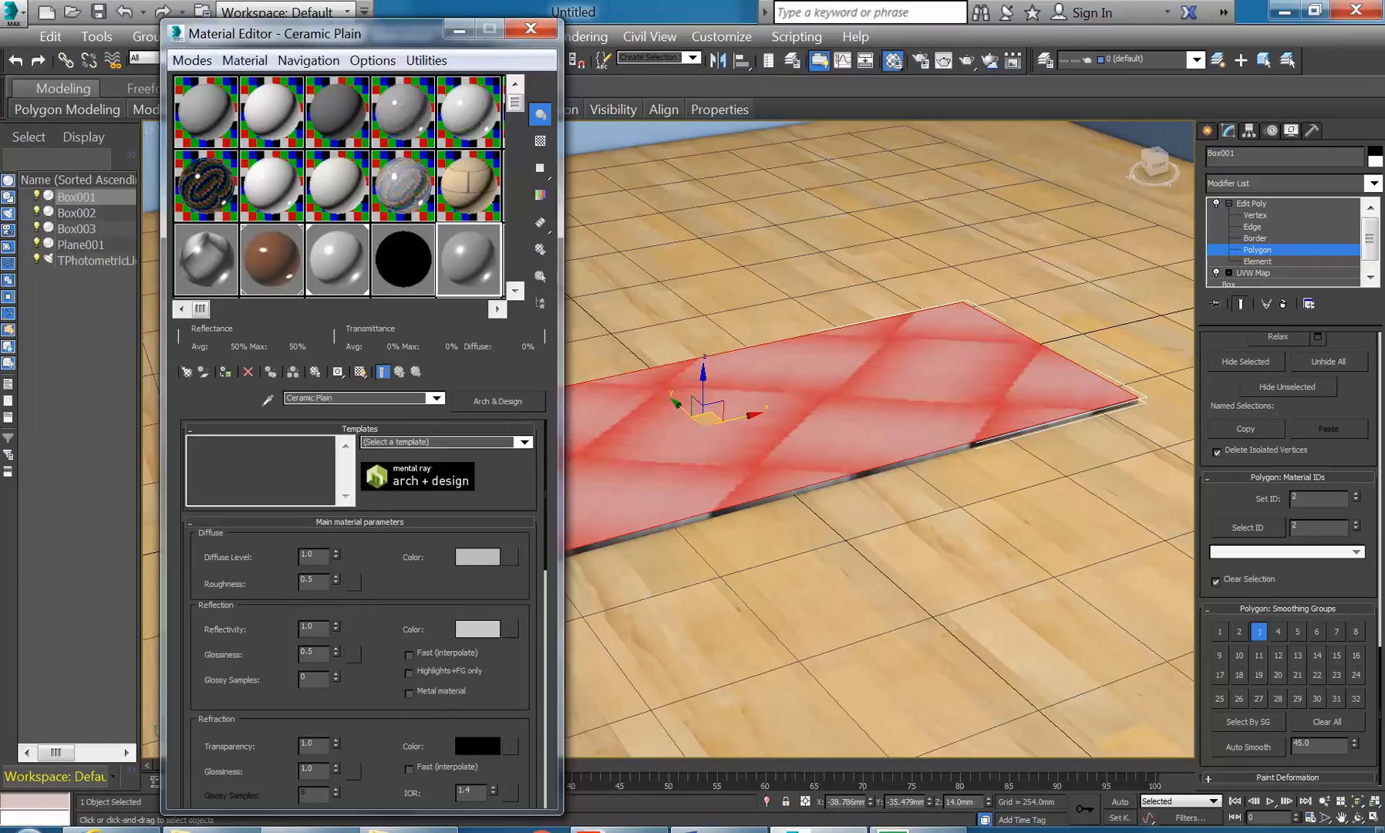
- Instance Ceramic Displaced into sub-material ID 2 and Ceramic Plain into ID 1, then exit Polygon mode
left_click(391, 263)
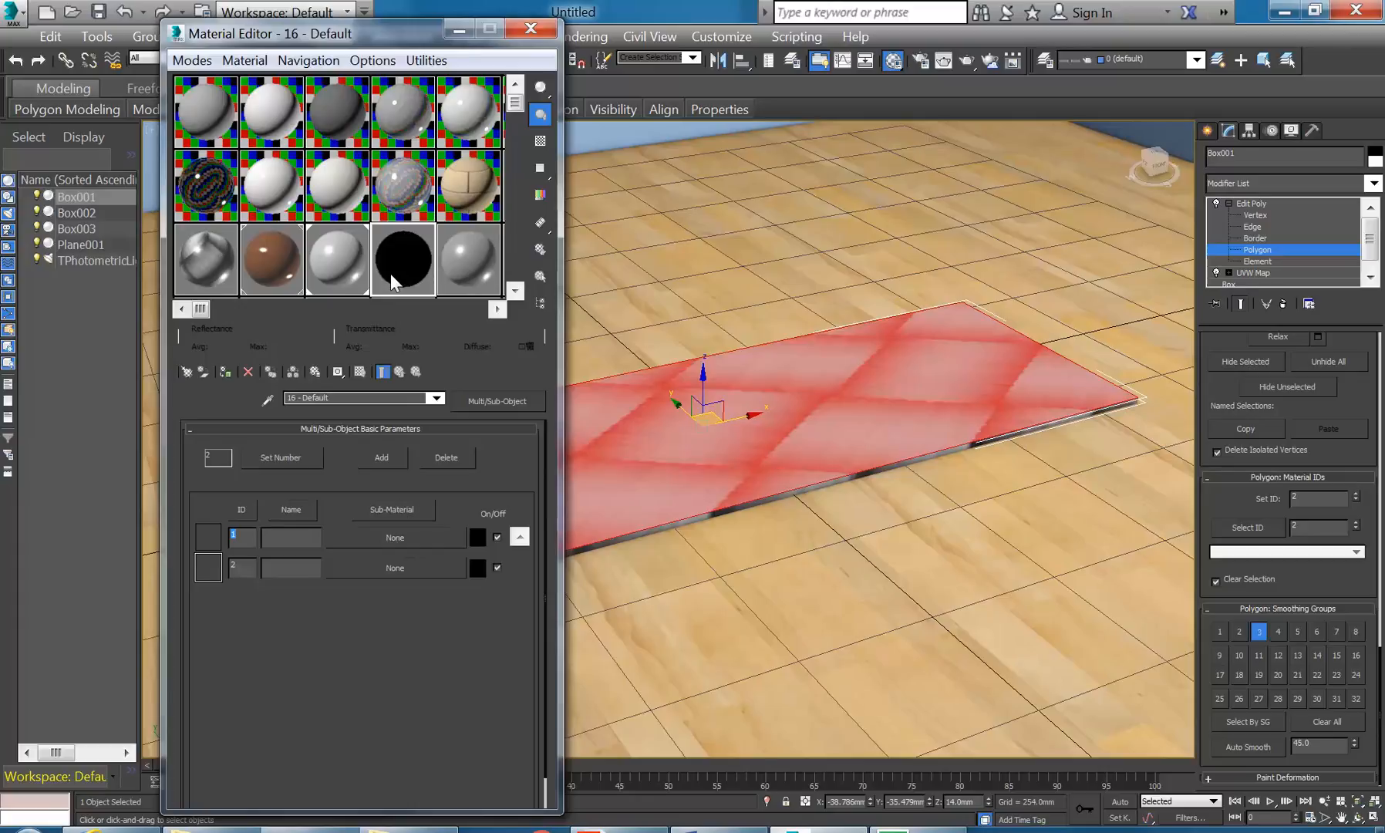
left_click_drag(332, 258, 363, 565)
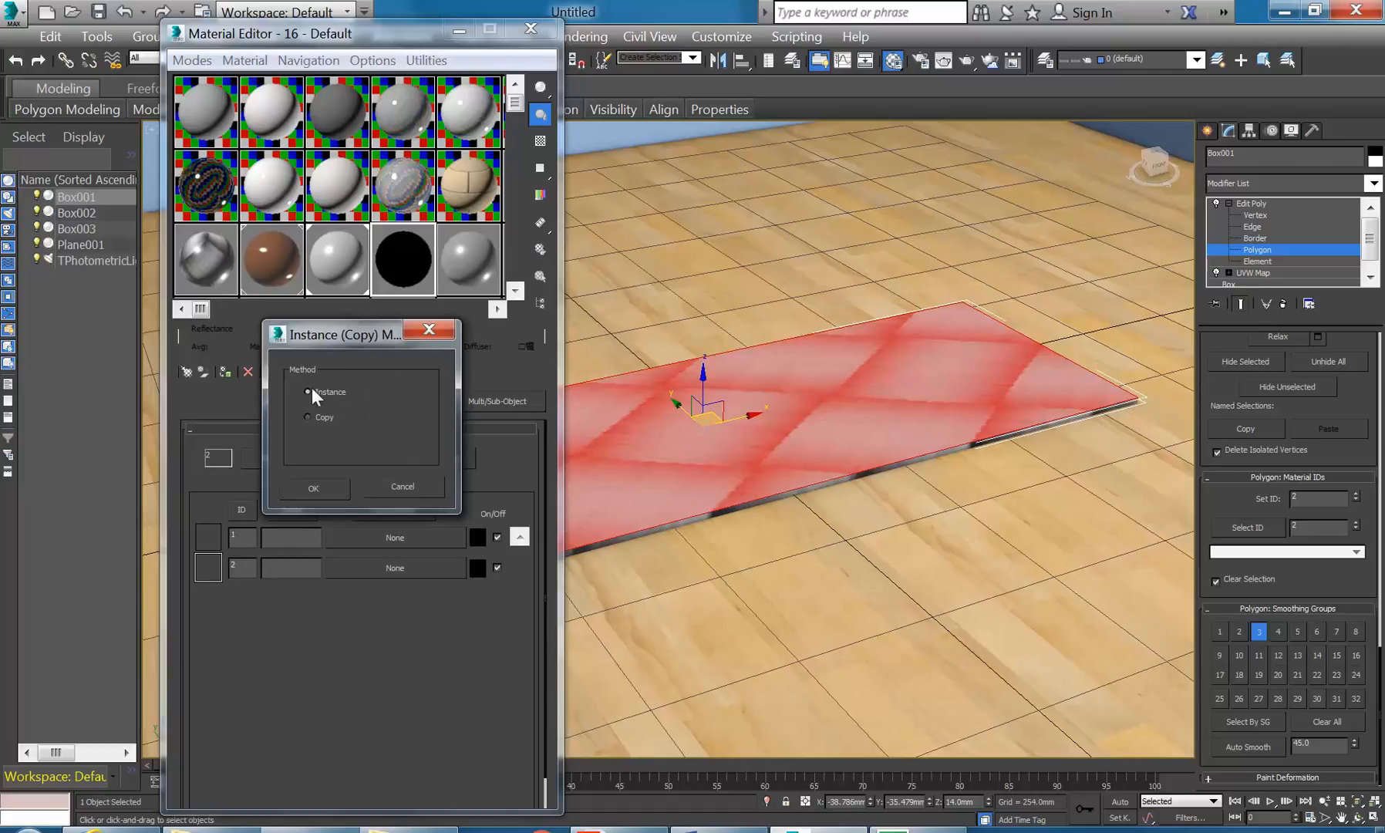
left_click(313, 486)
left_click_drag(470, 255, 438, 486)
left_click_drag(409, 536, 409, 536)
left_click(305, 491)
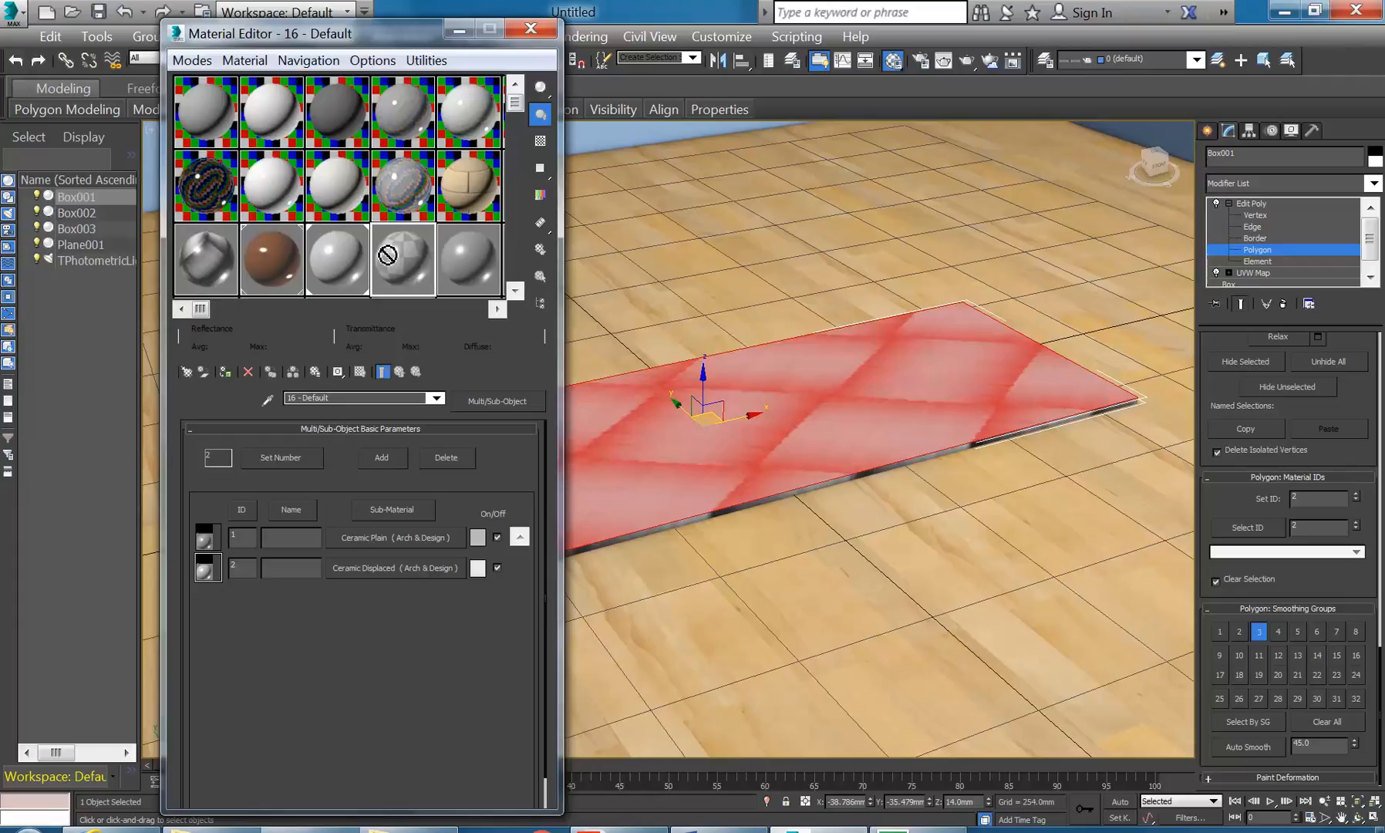
left_click(1274, 203)
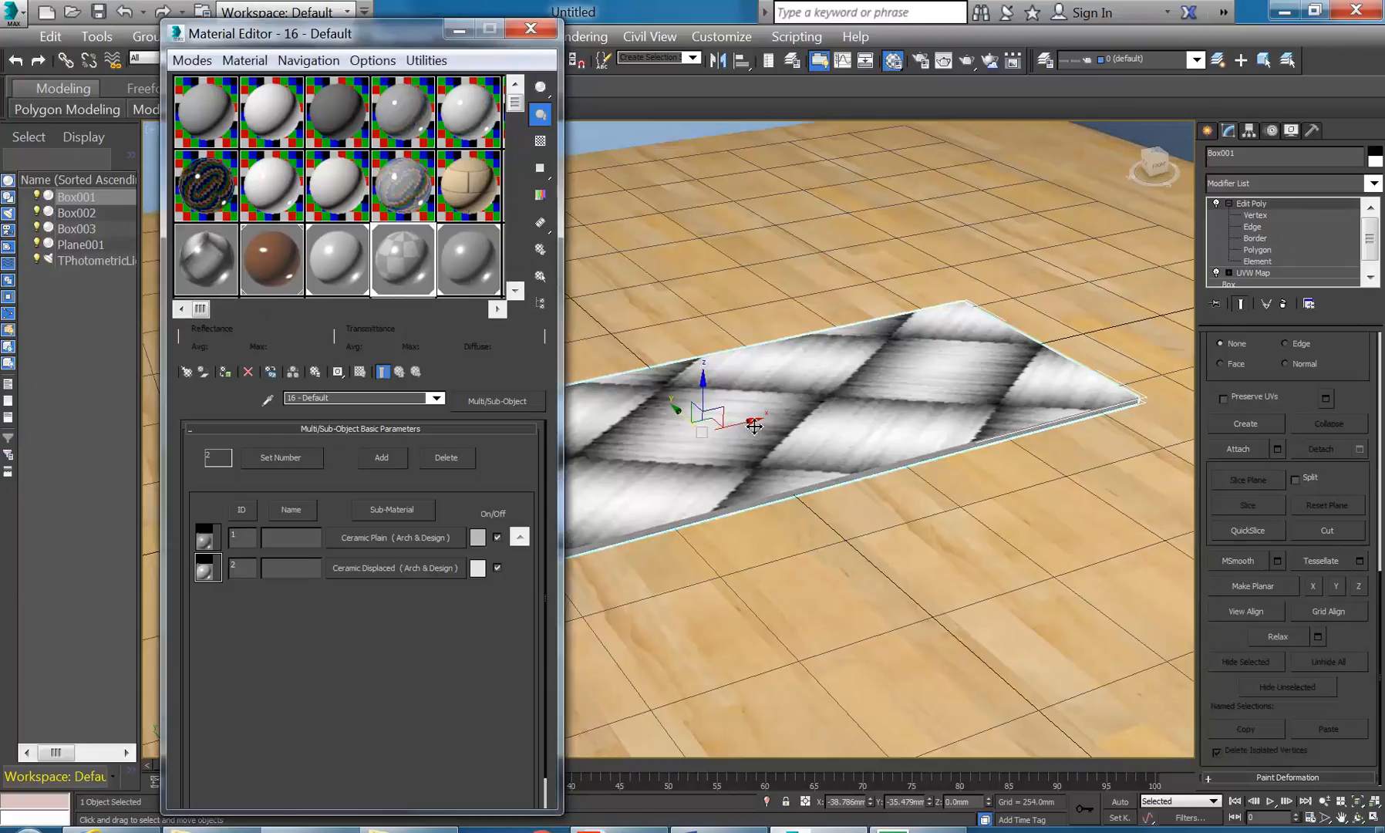
- Move UVW Map above Edit Poly, set its mapping to Box, and render a test frame
left_click(1227, 203)
left_click_drag(1247, 202, 1249, 243)
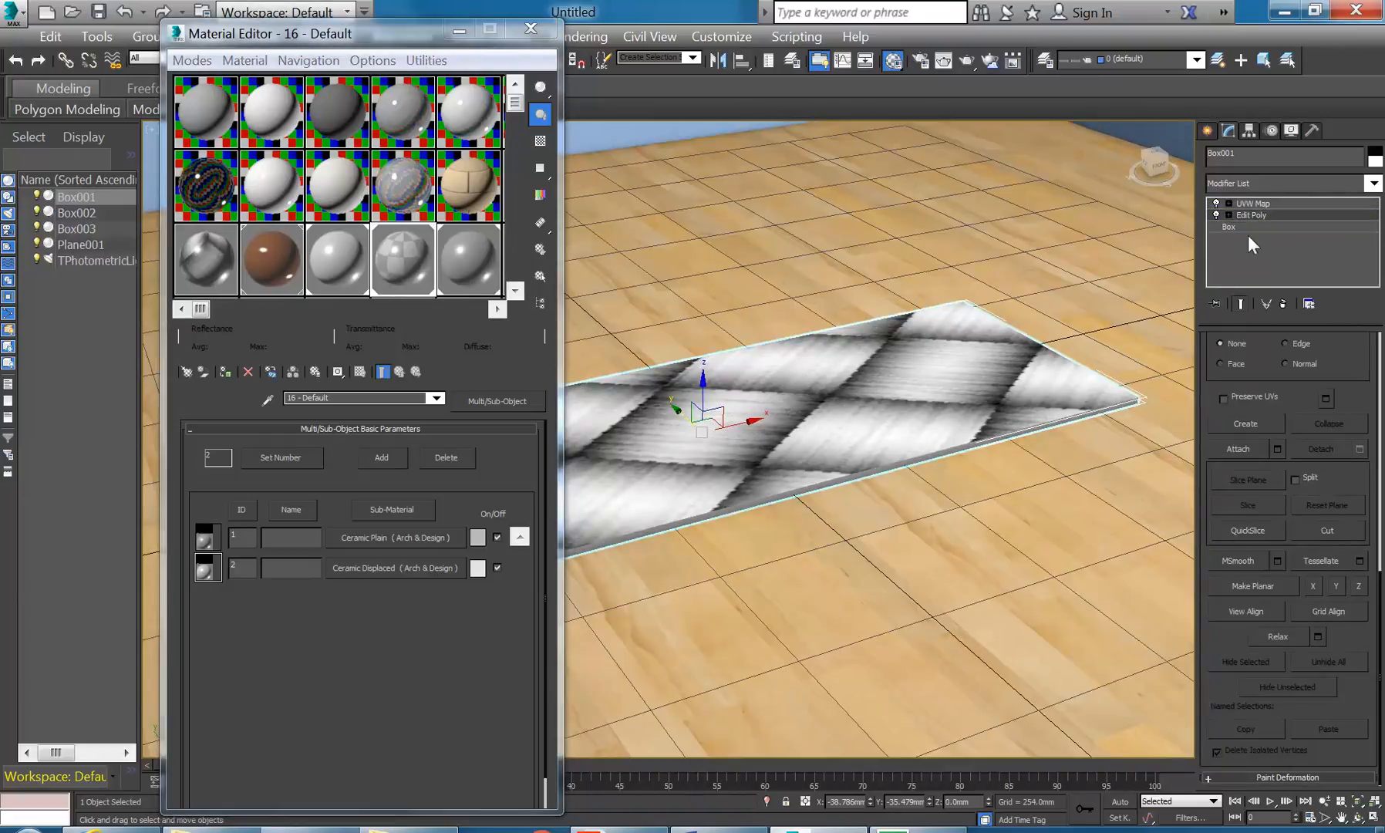
left_click(1253, 204)
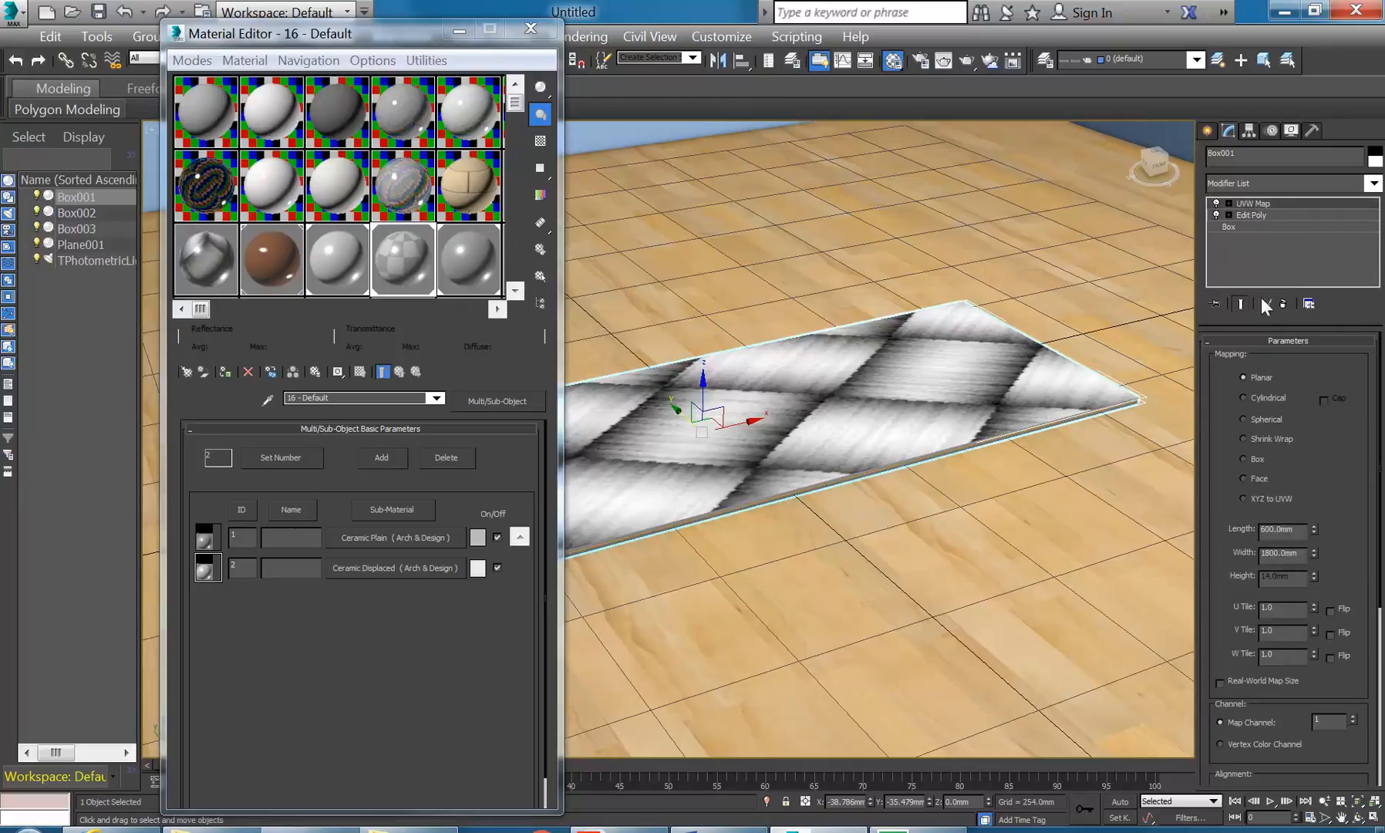
left_click(1243, 459)
left_click(966, 60)
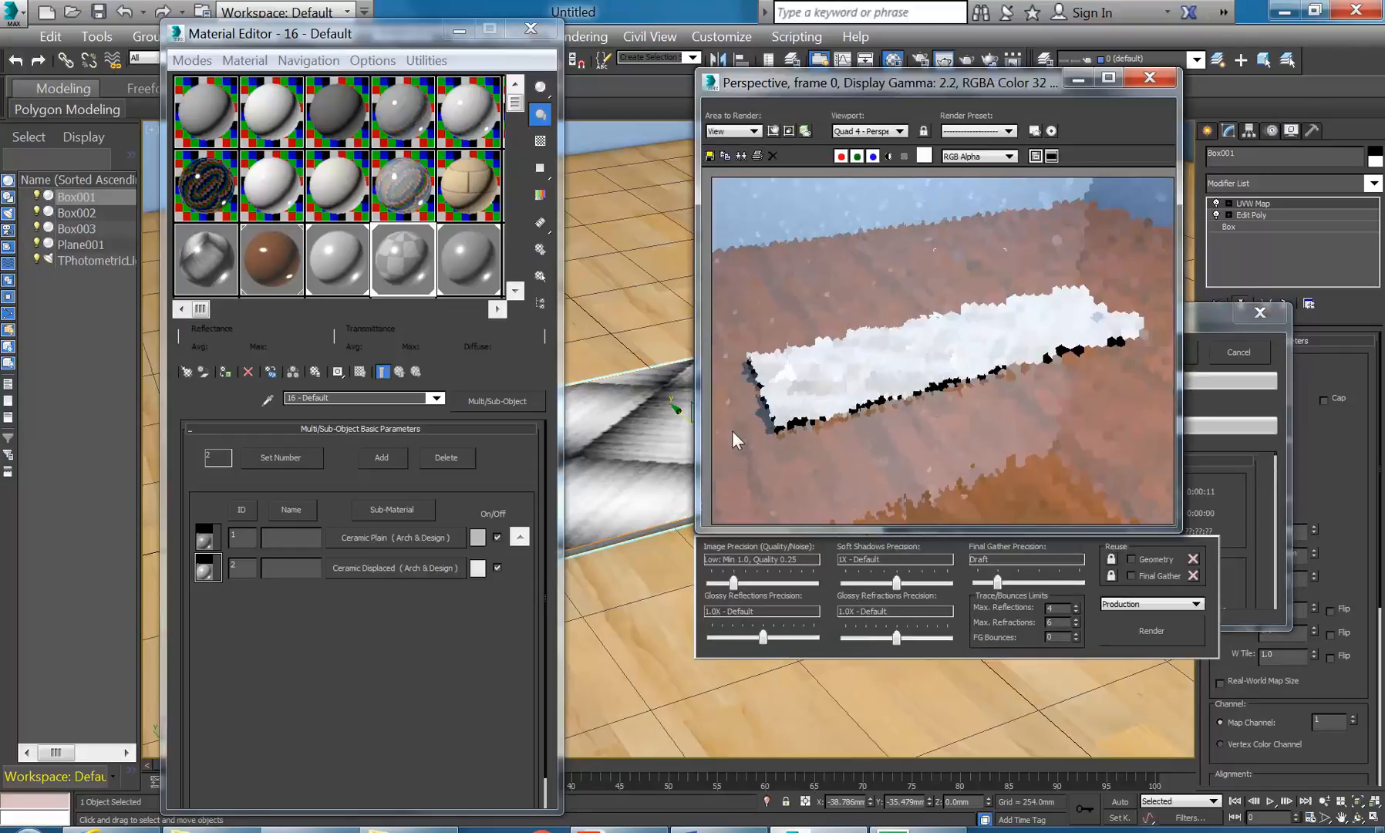
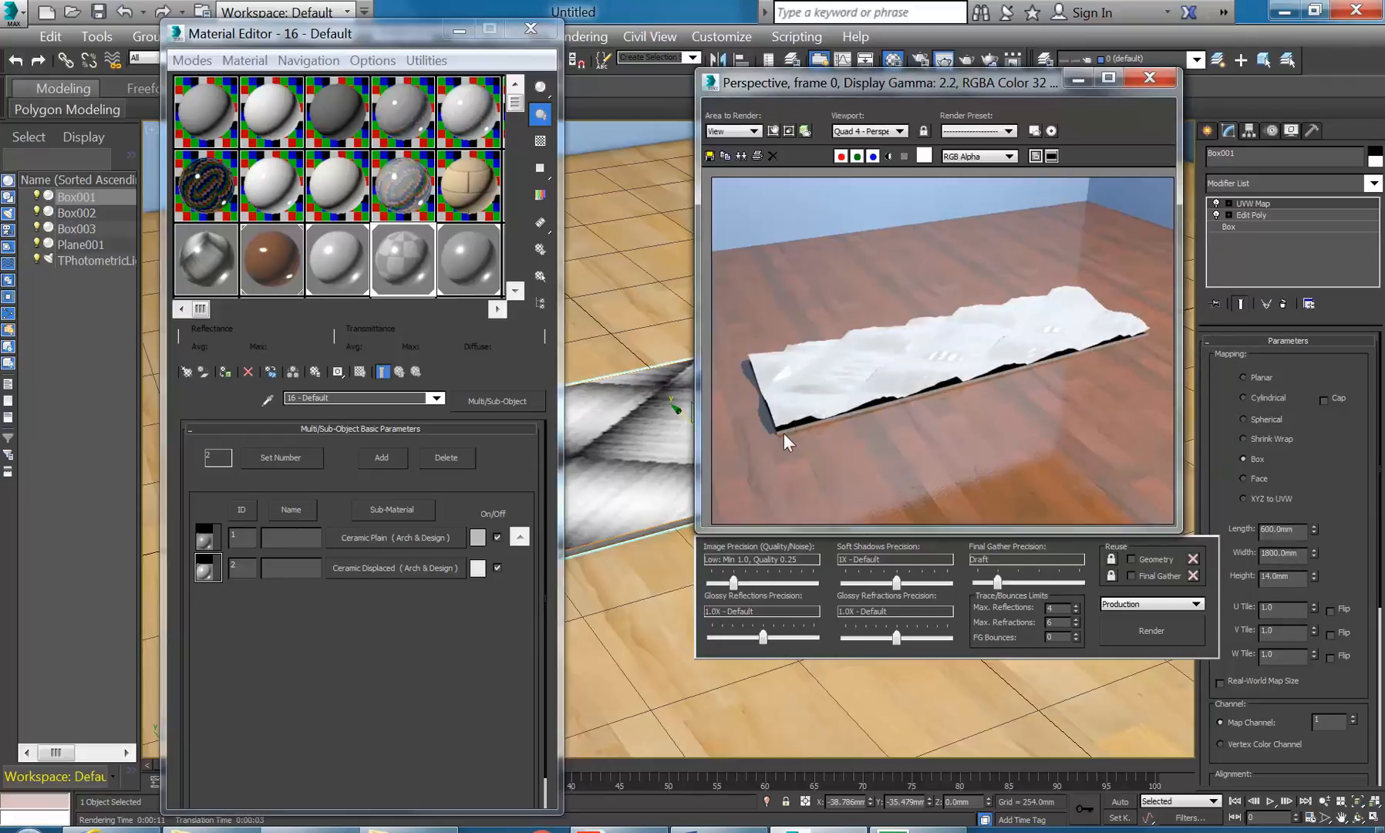
- Lower the Ceramic Displaced material's displacement strength and render a test frame
scroll(786, 434, "up", 5)
scroll(804, 408, "down", 2)
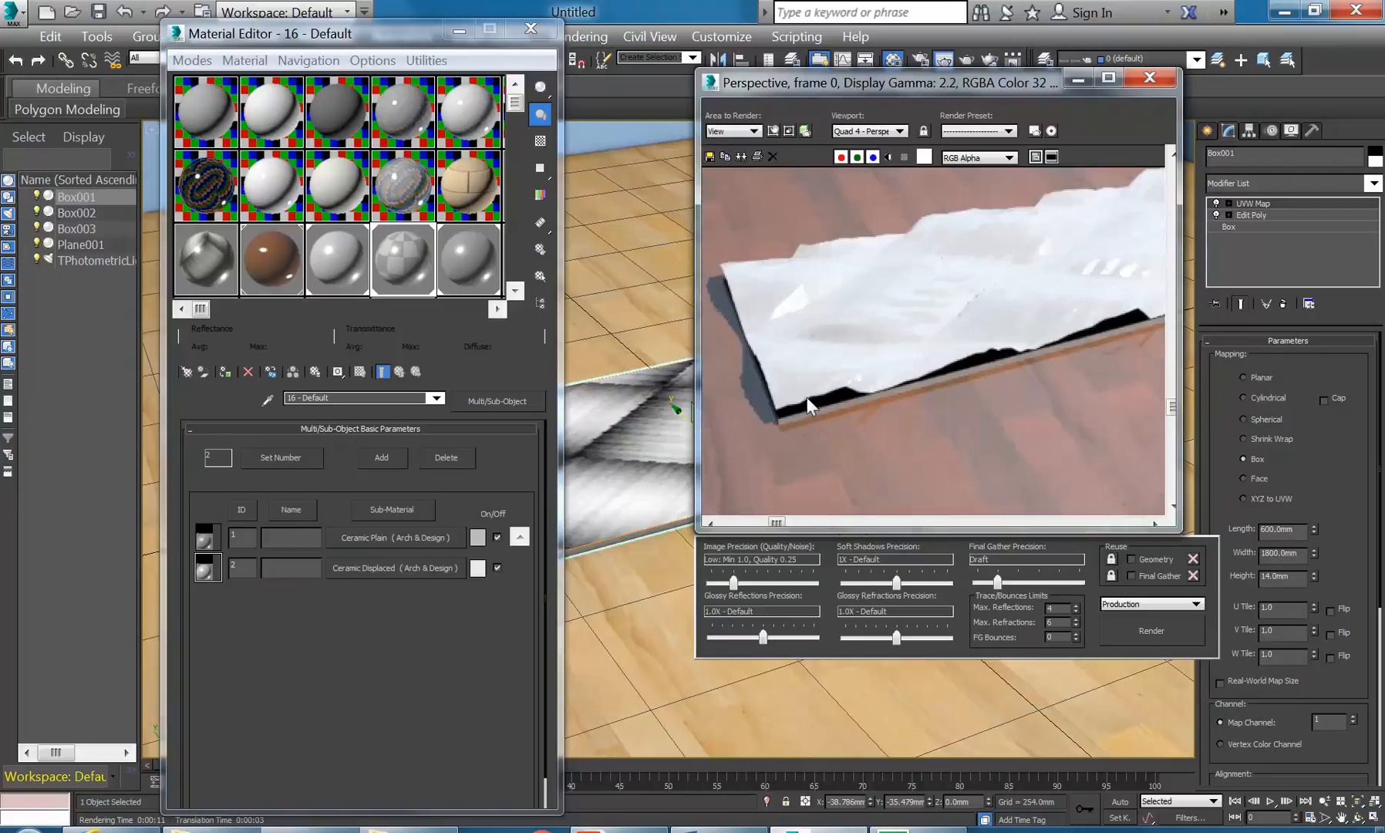
scroll(826, 395, "up", 4)
scroll(943, 351, "down", 6)
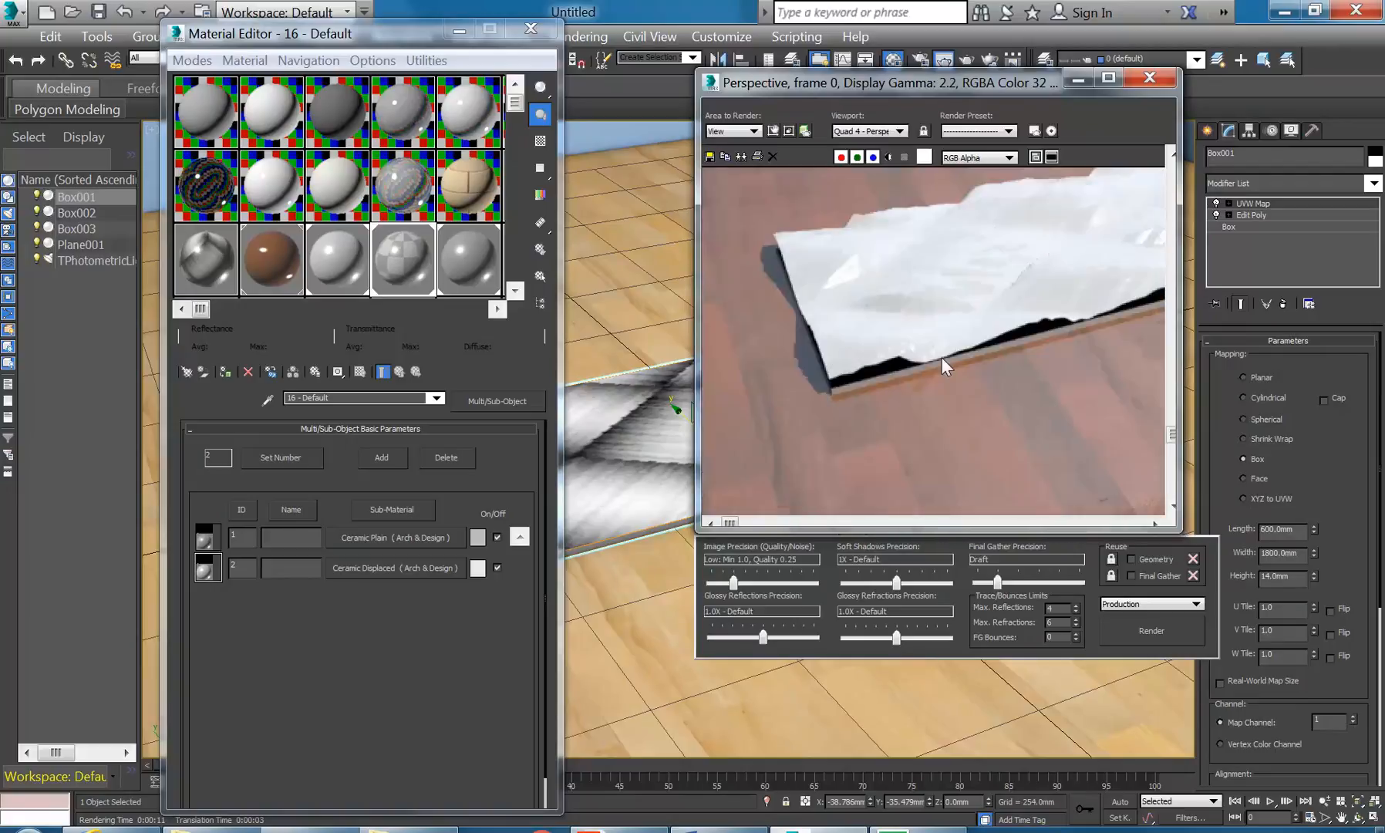
scroll(804, 420, "up", 2)
scroll(804, 419, "down", 2)
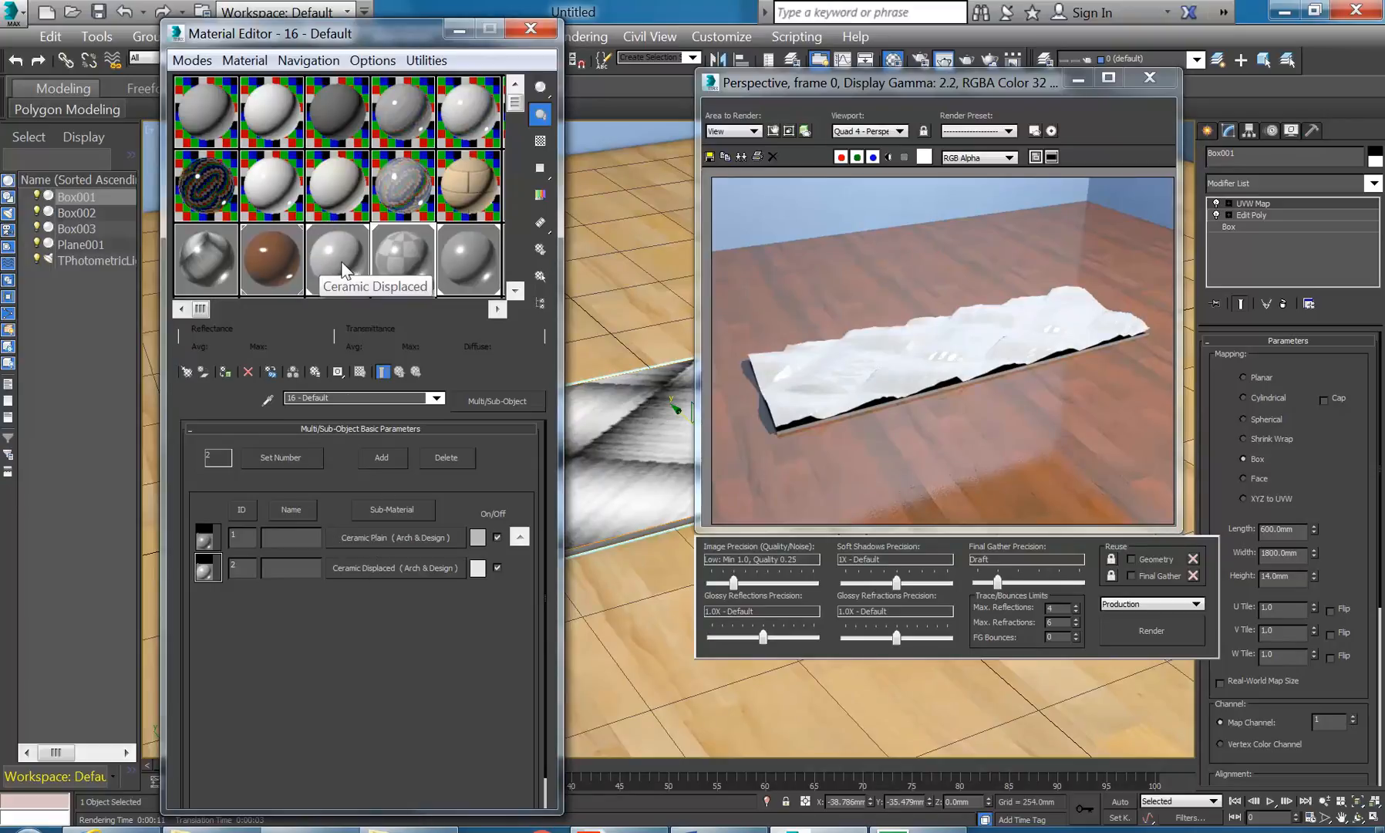
left_click(316, 258)
left_click_drag(377, 565, 375, 651)
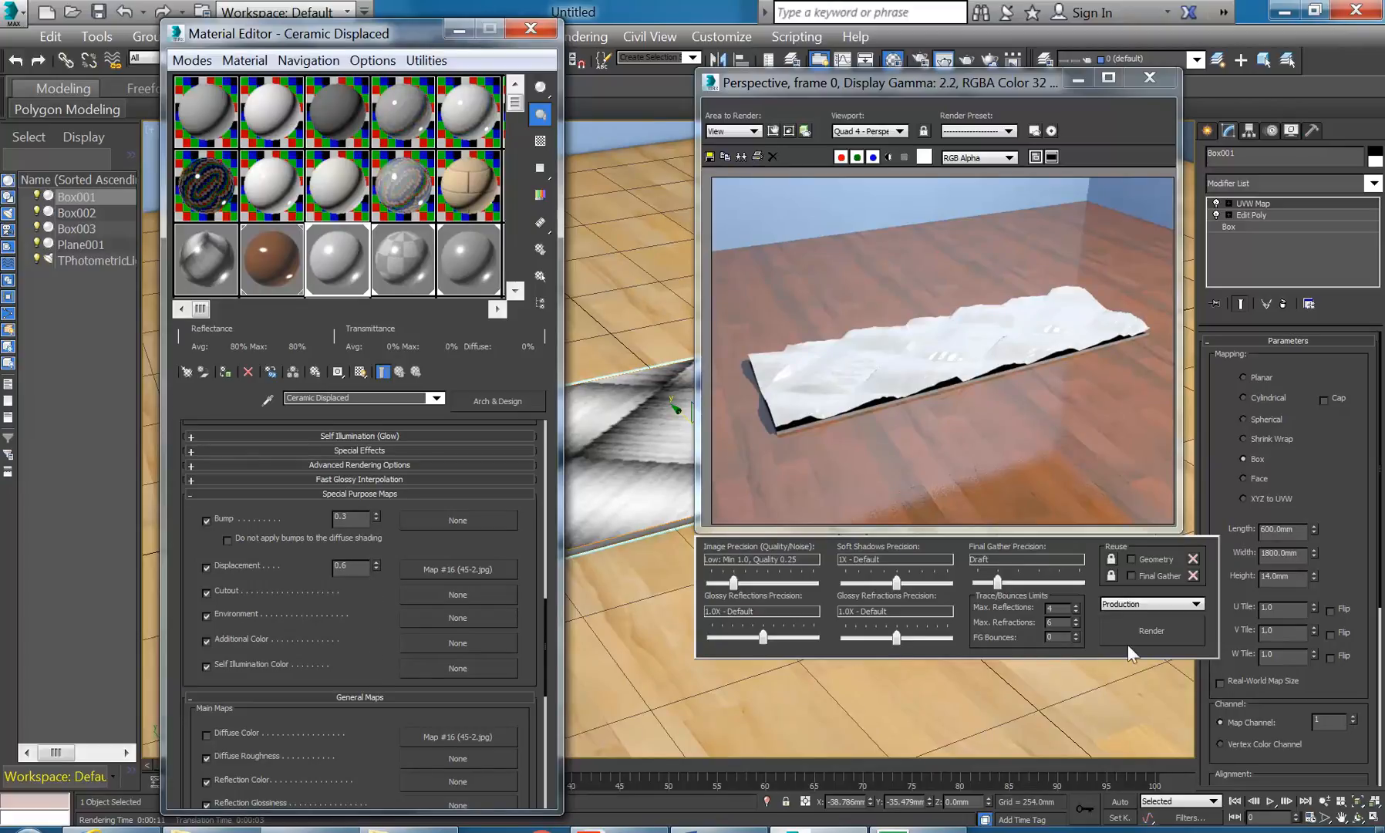
left_click(1157, 630)
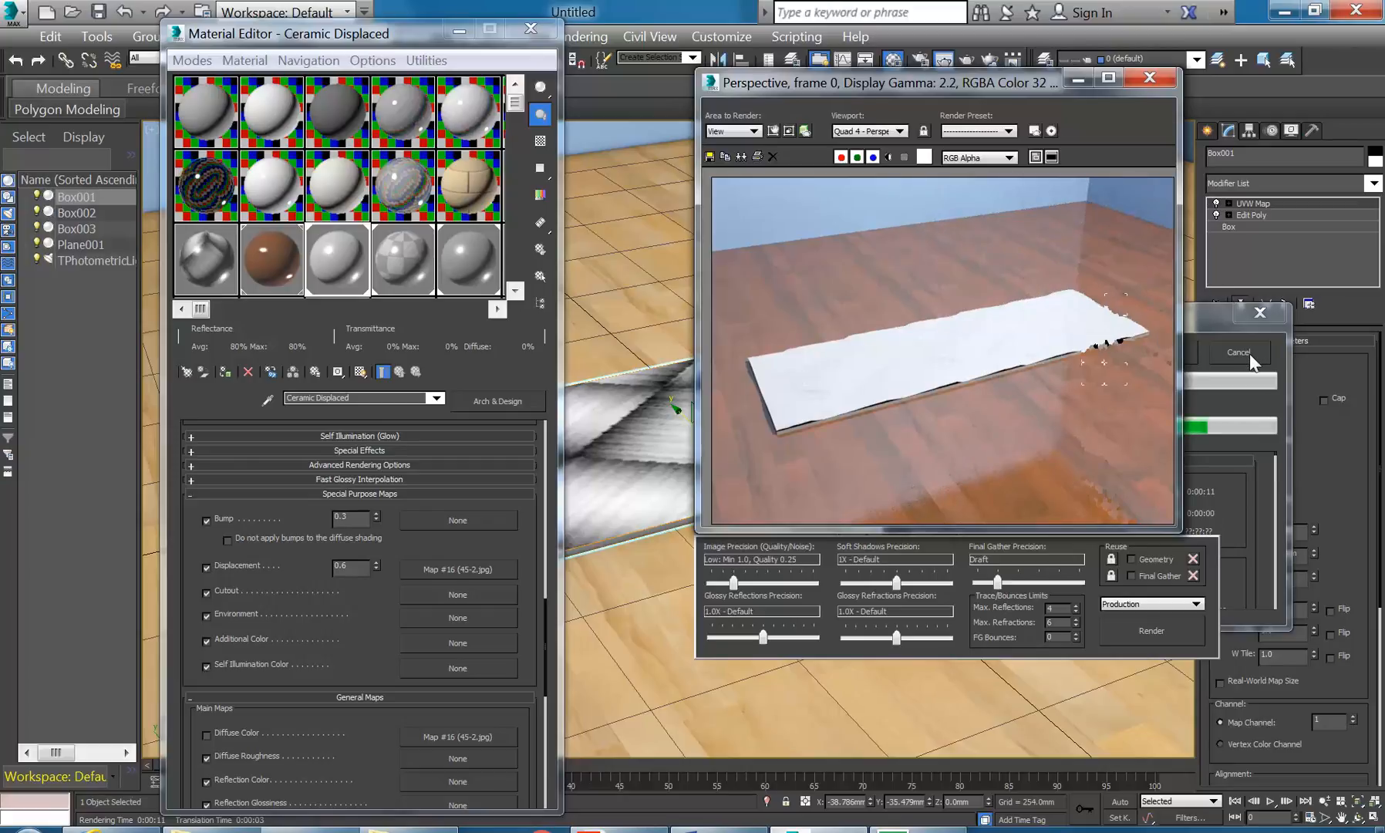
- Cancel the render, move its window aside, and restore the four-viewport layout
left_click(1250, 352)
left_click_drag(973, 81, 589, 155)
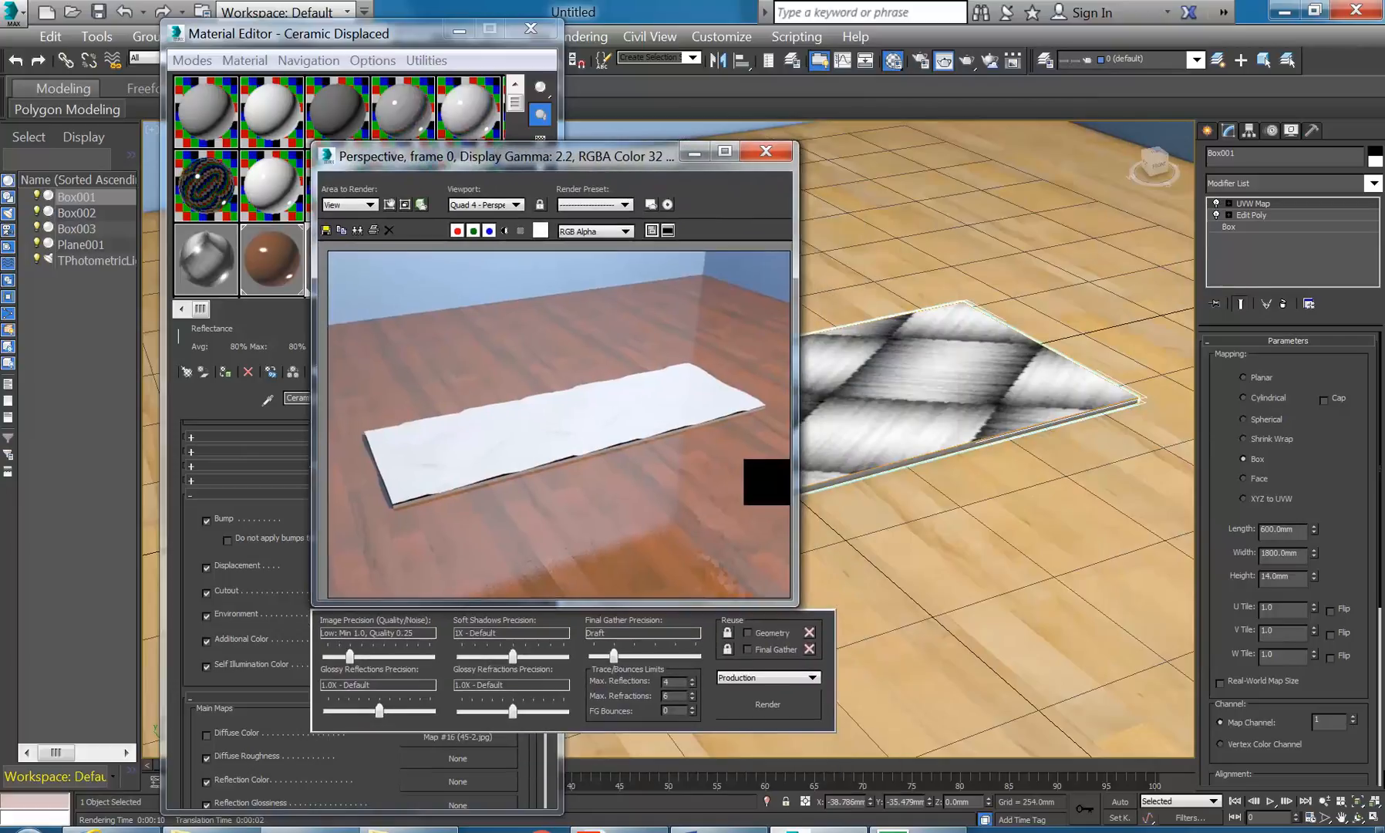
left_click(1377, 819)
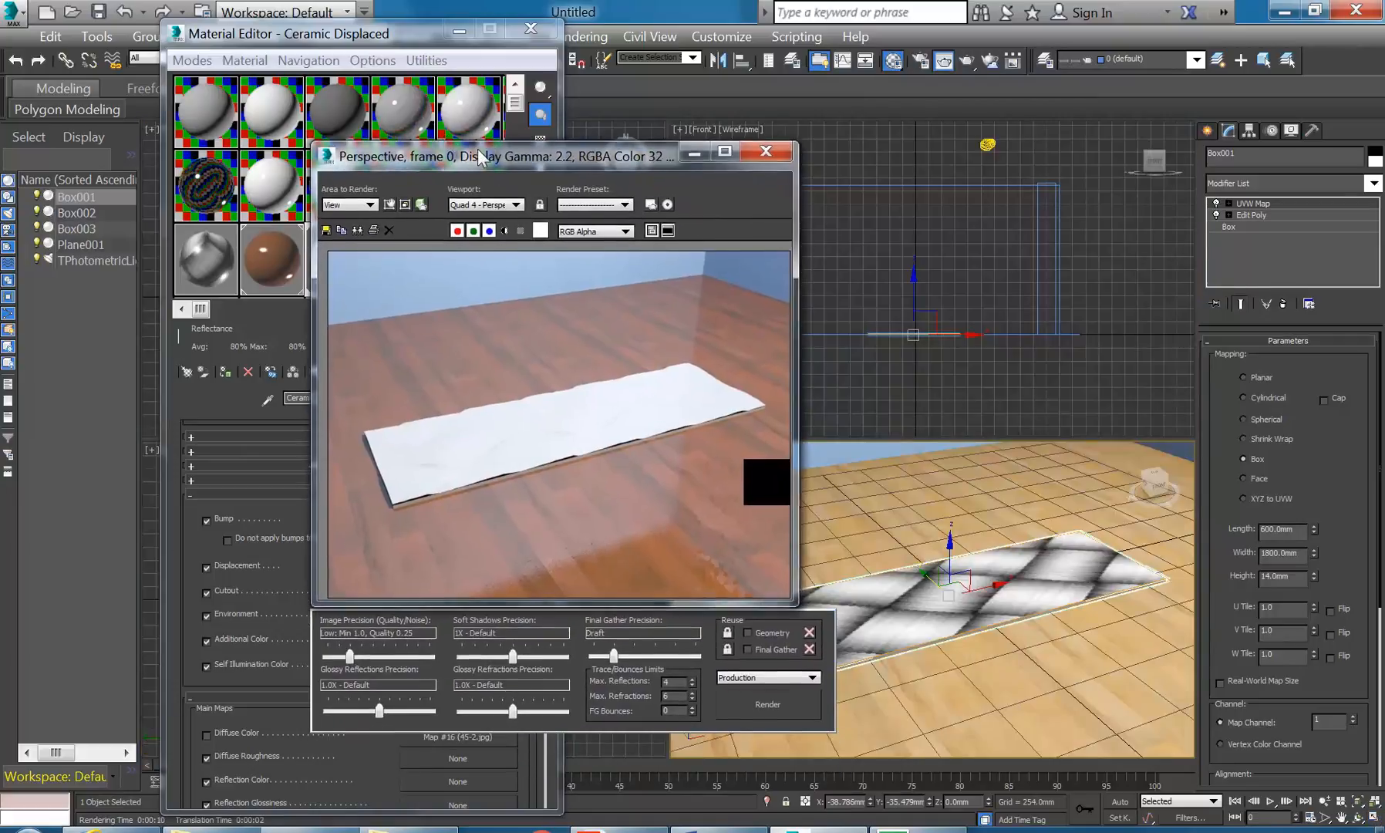
- Select TPhotometricLight001 in the Front view and move it lower
left_click_drag(483, 158, 483, 169)
right_click(991, 179)
left_click(986, 142)
middle_click_drag(971, 173, 993, 230)
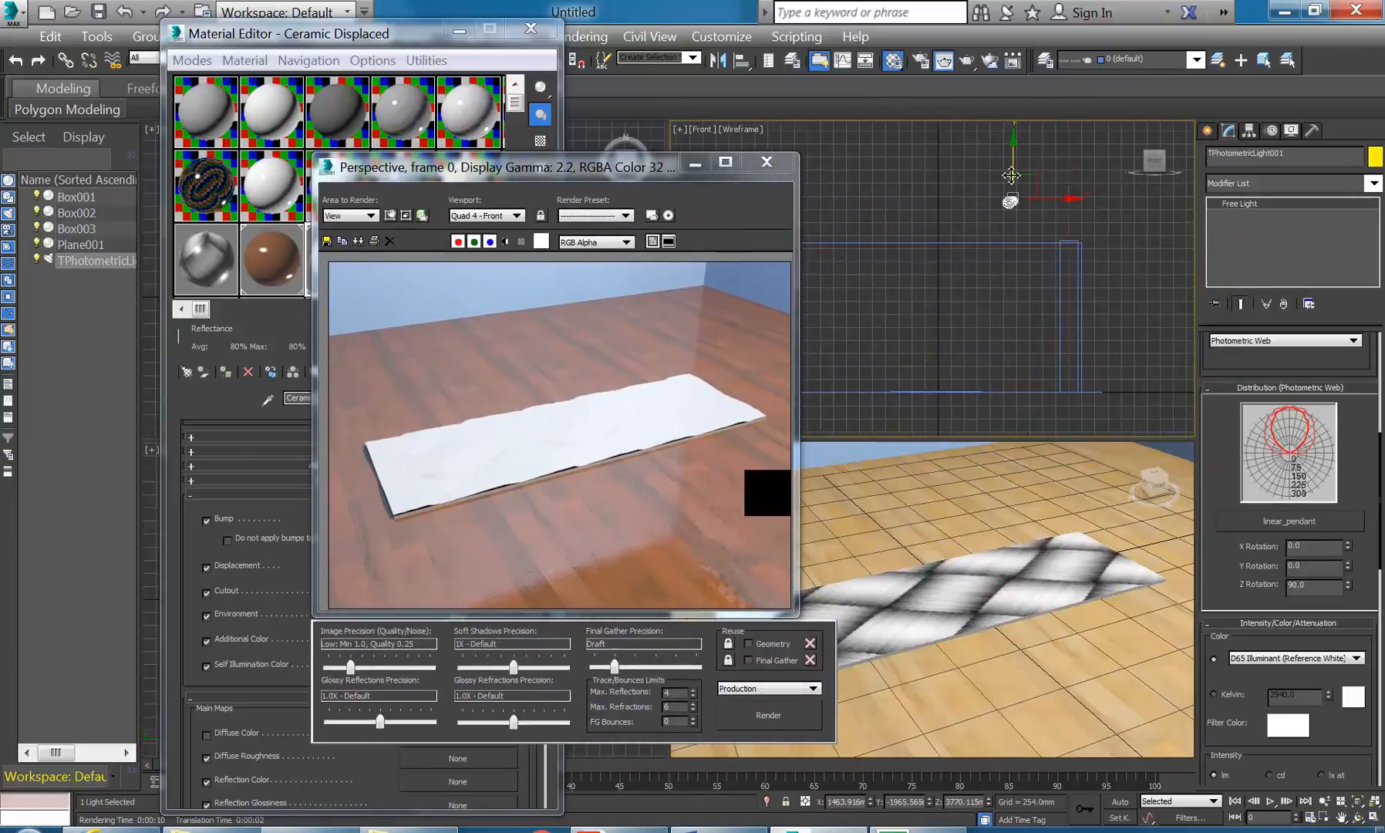
left_click_drag(1015, 164, 1008, 243)
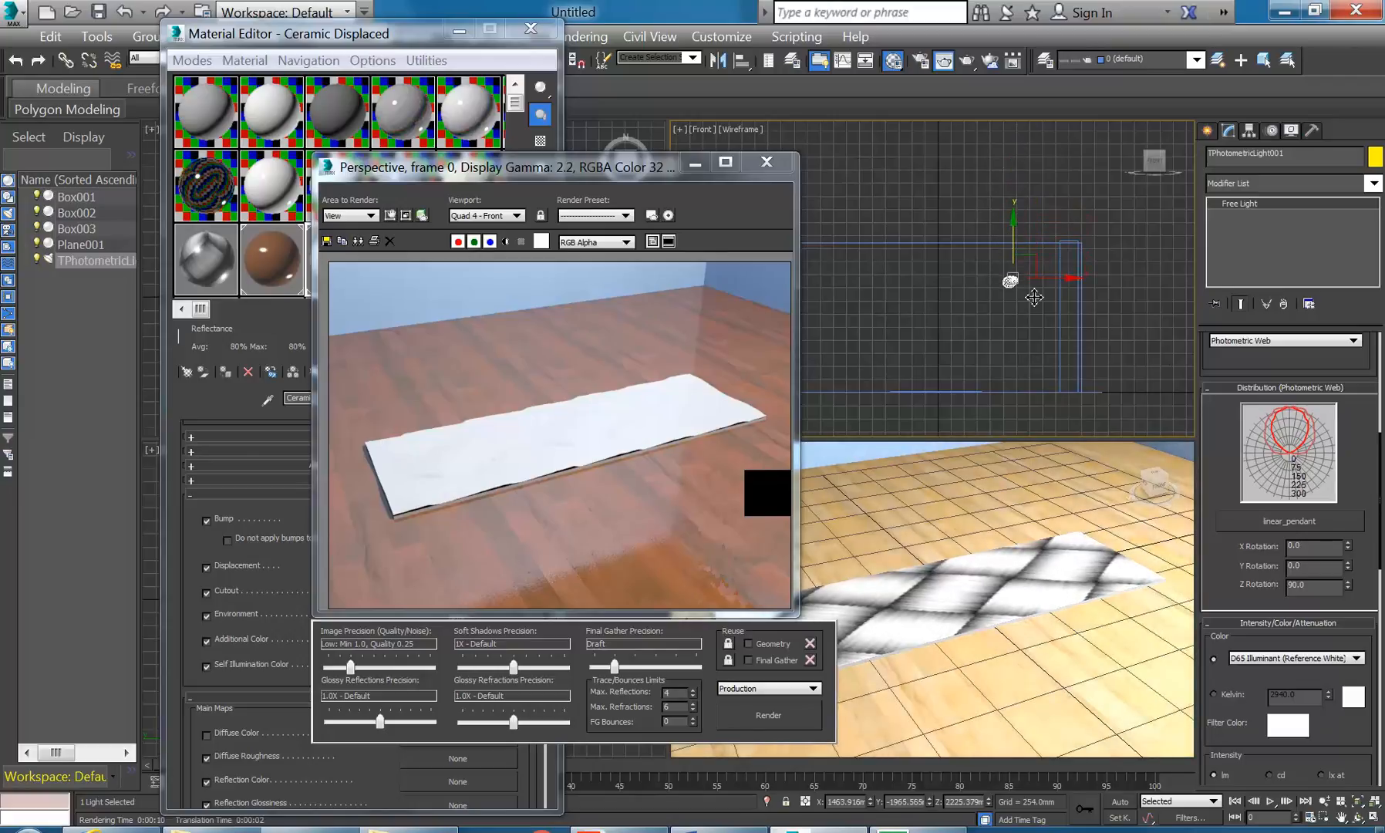
scroll(1232, 603, "down", 5)
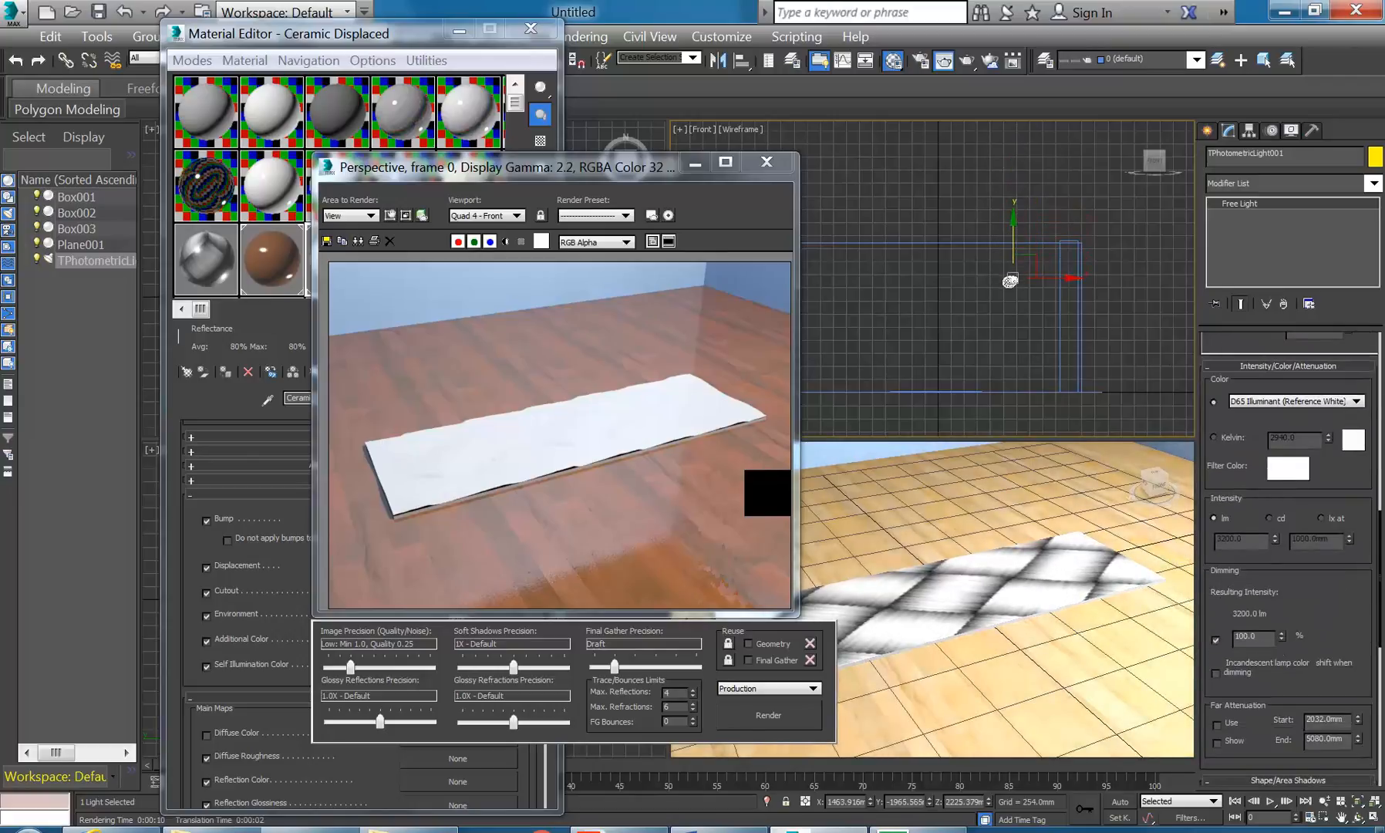
- Dim the light to about 75% and render the Perspective view
left_click_drag(1284, 637, 1281, 652)
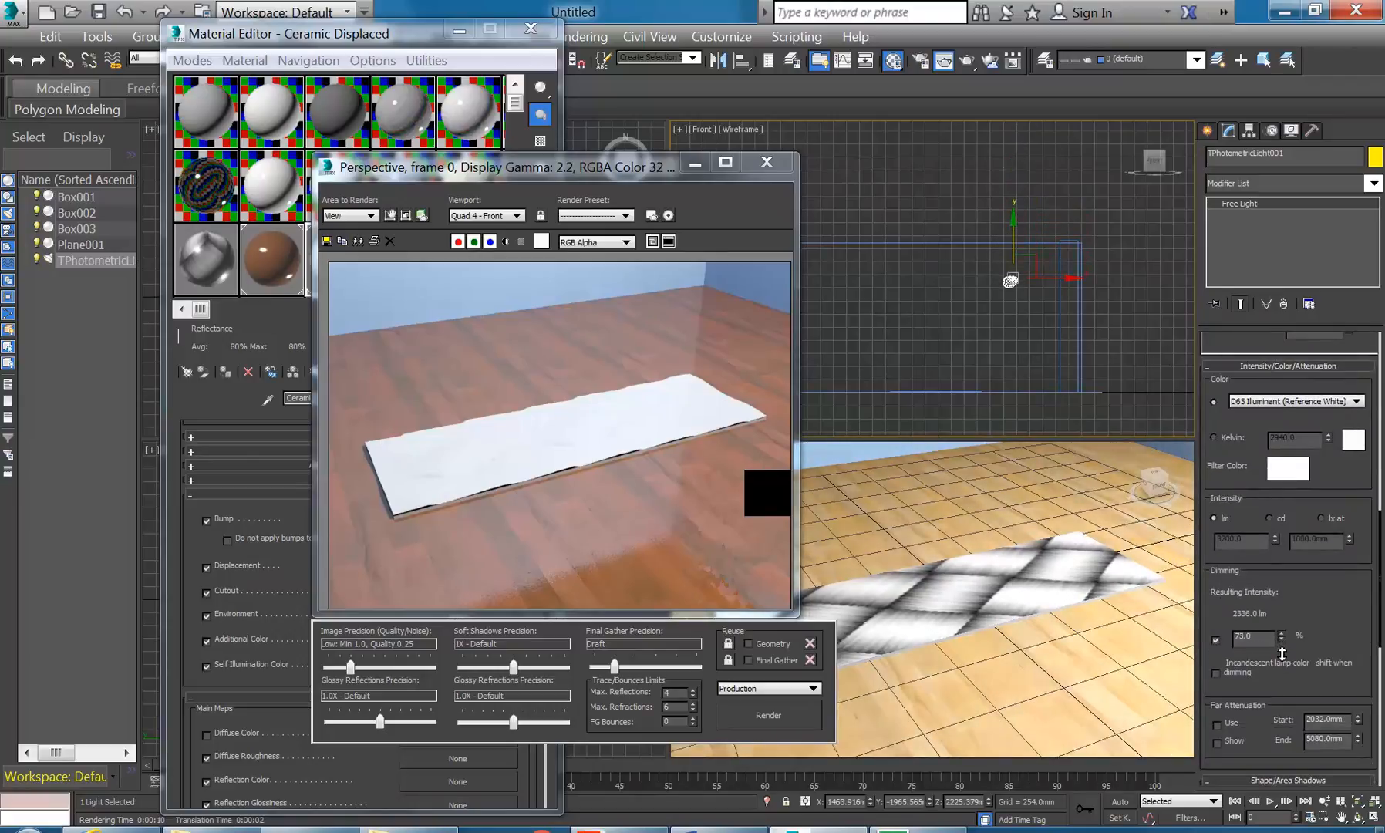
left_click(768, 716)
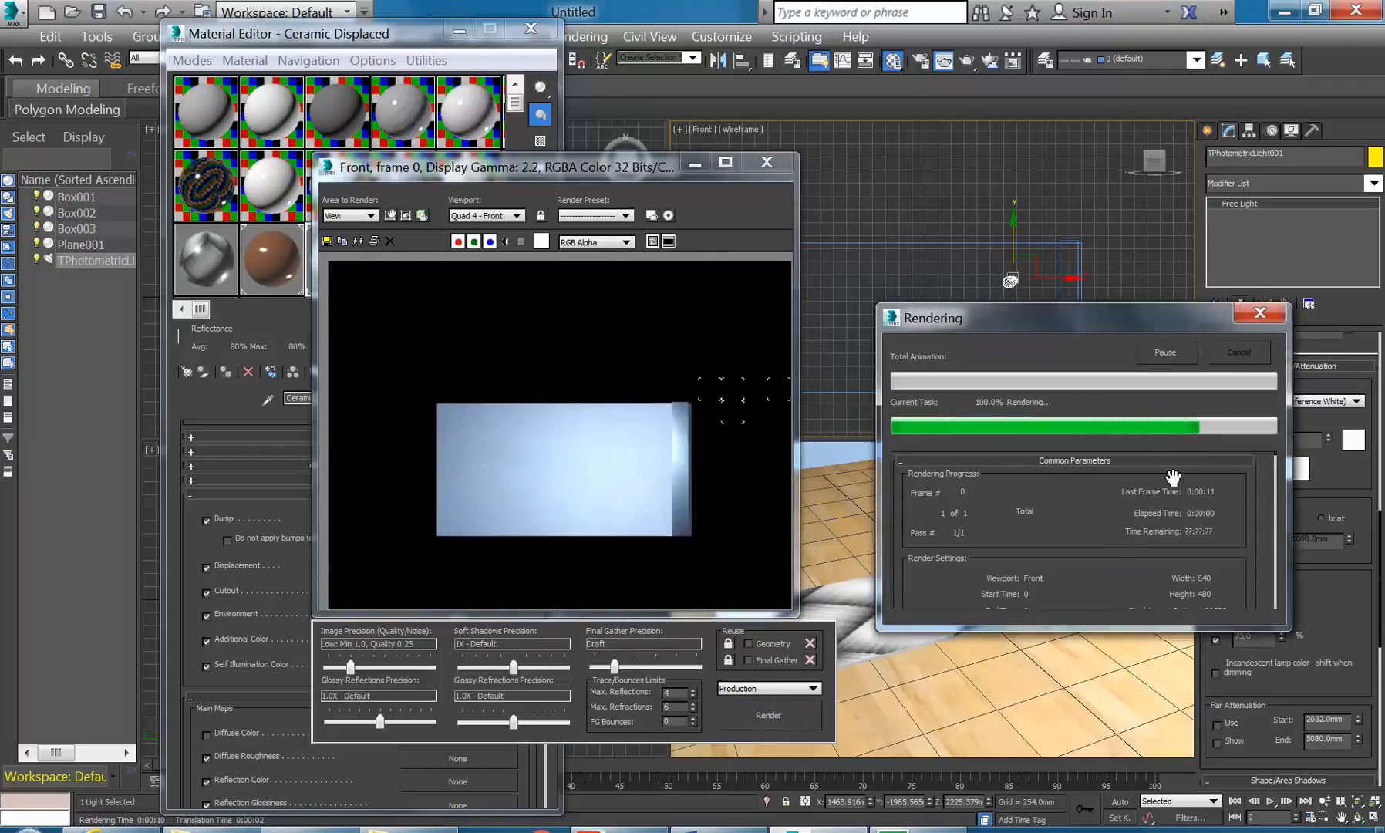
right_click(1003, 664)
left_click(761, 711)
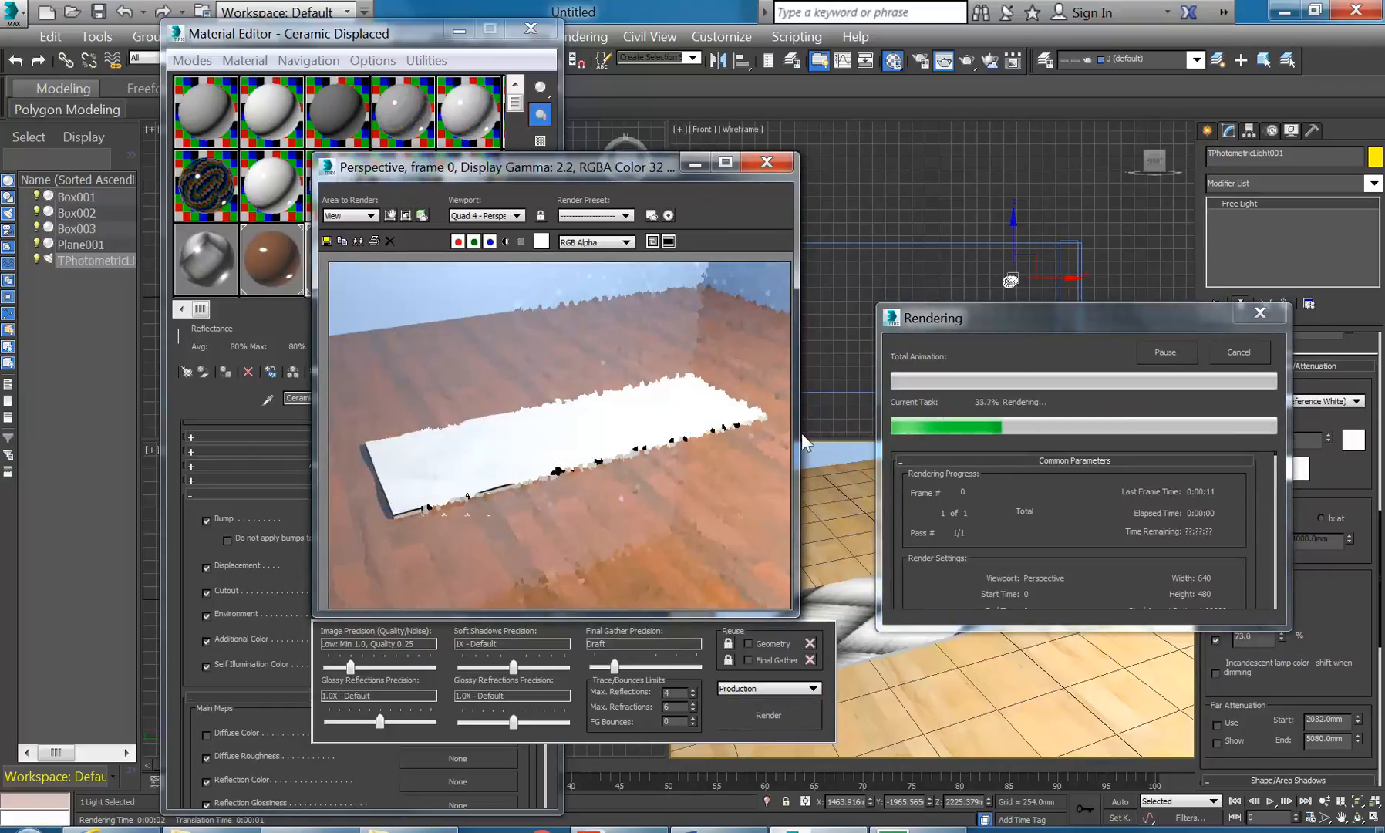
- Close the rendered image and Material Editor, then select the slab
left_click(766, 162)
left_click(531, 28)
left_click(934, 622)
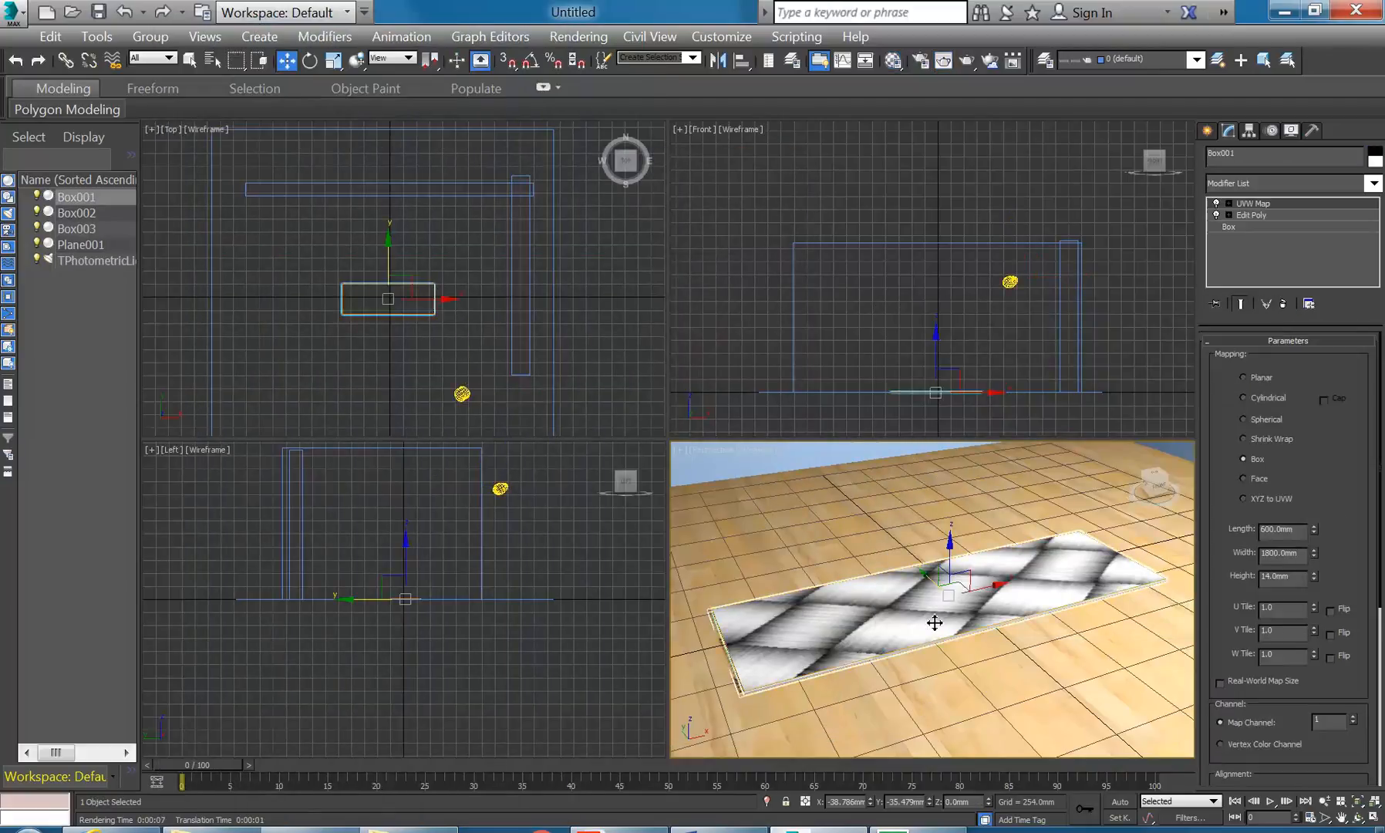
- Drag the Ceramic Plain material onto the slab and render it as flat white ceramic
left_click(893, 61)
left_click(456, 267)
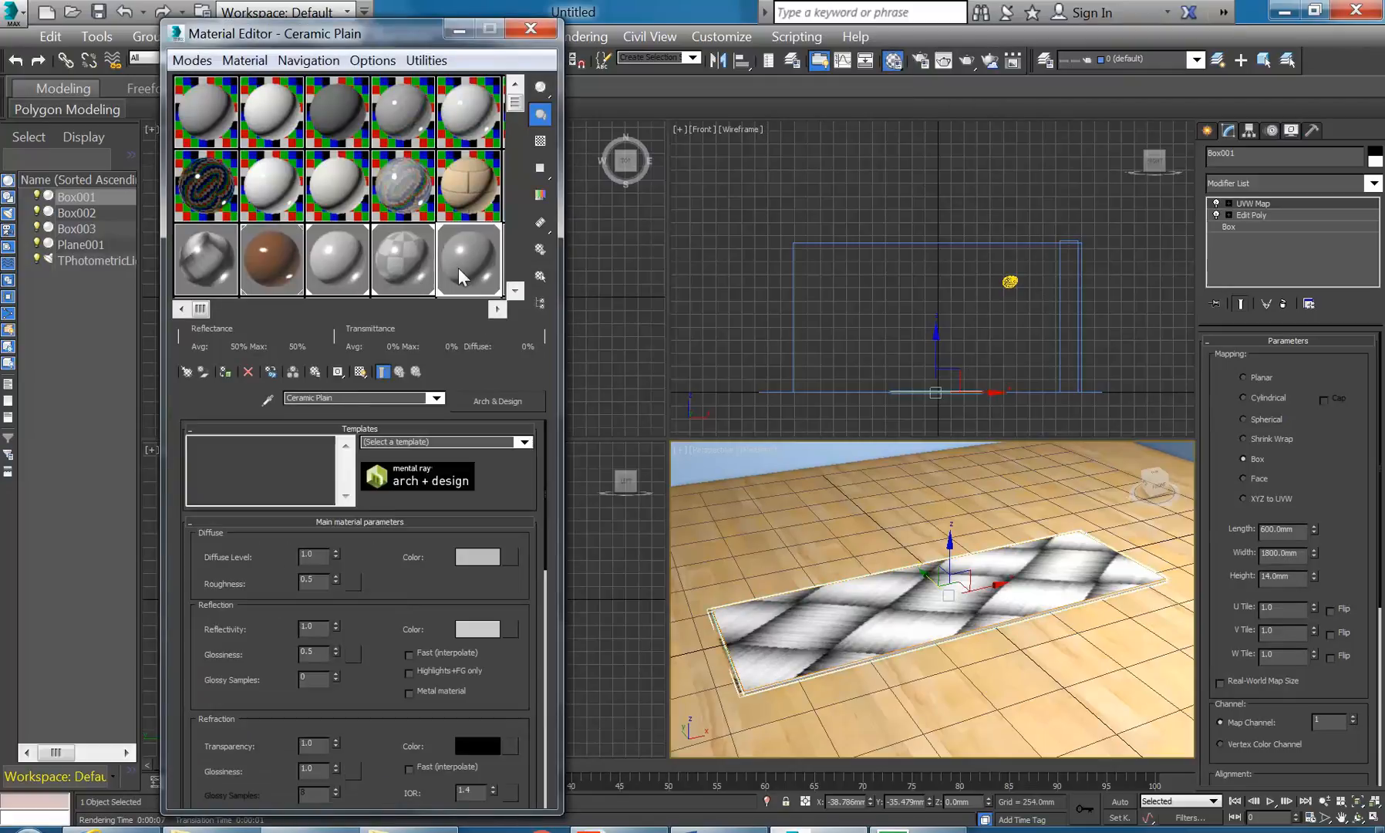
left_click(515, 291)
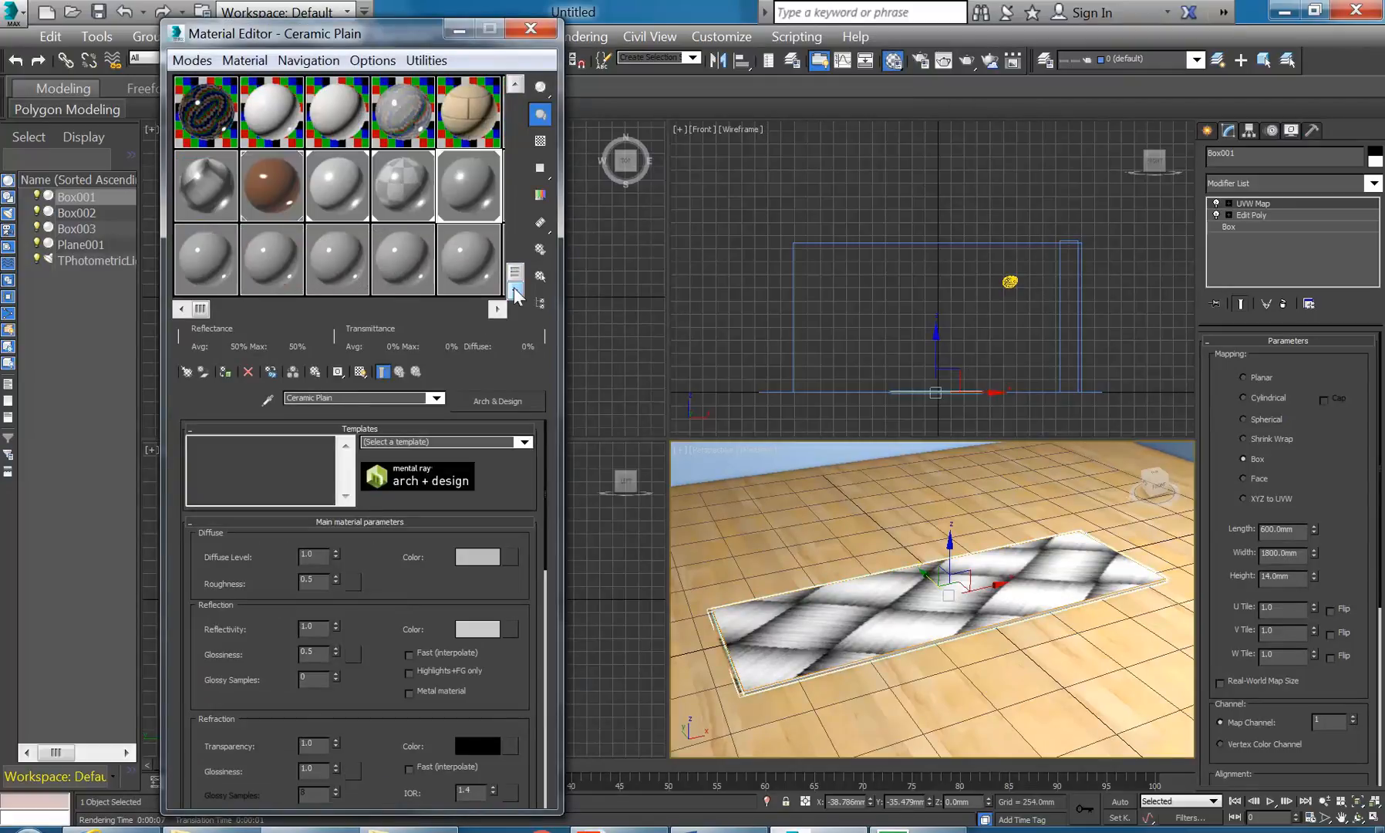
left_click(202, 254)
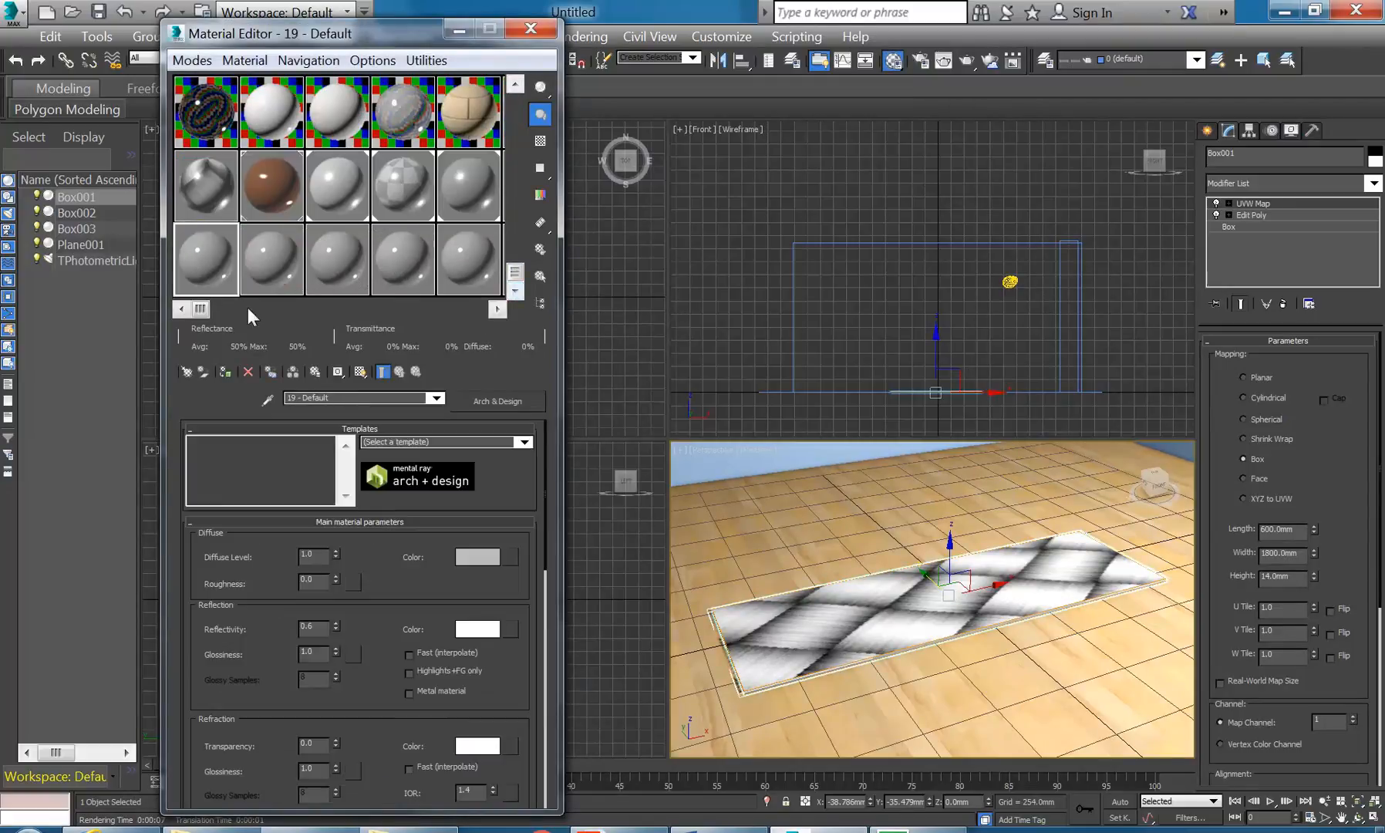
left_click(450, 197)
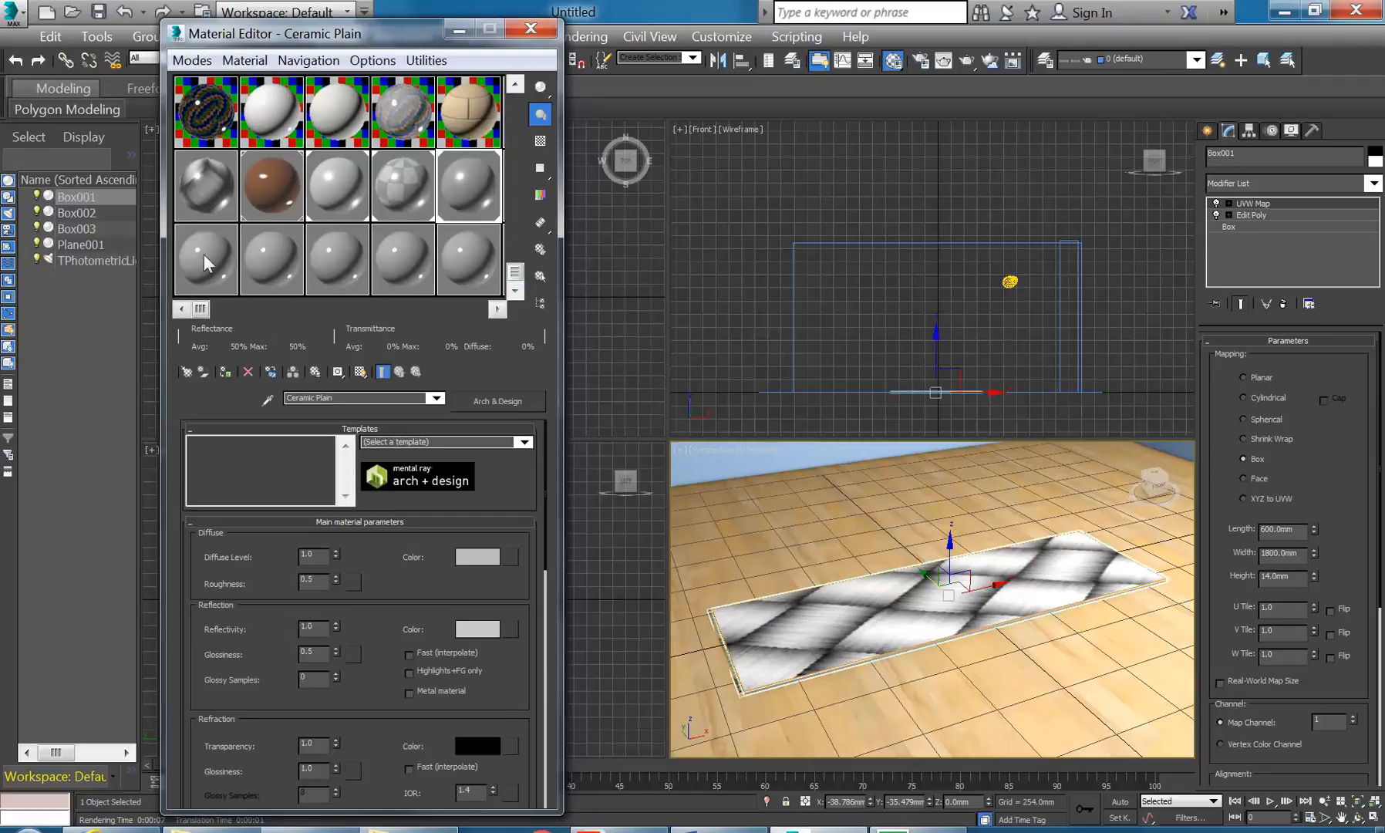
left_click_drag(450, 197, 901, 614)
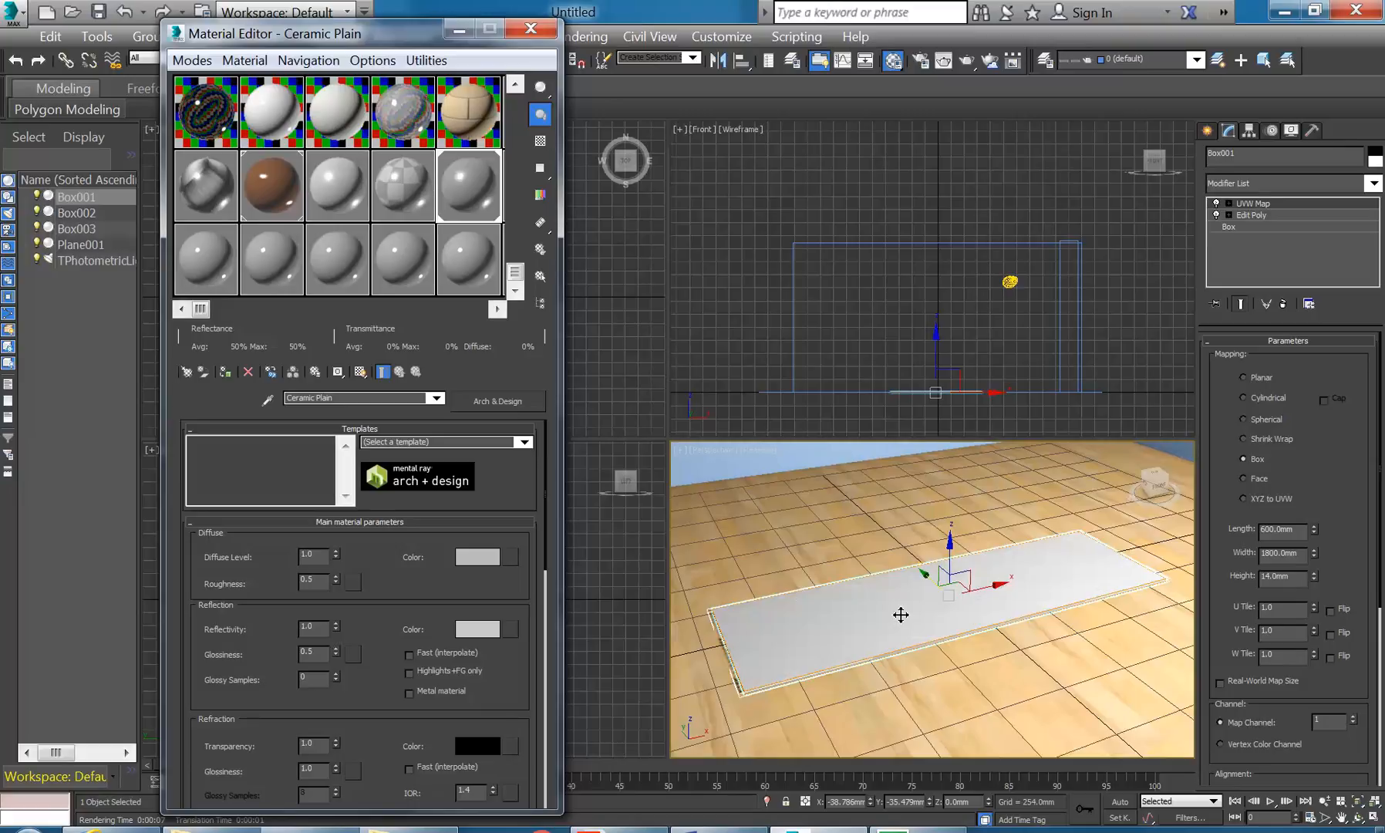
left_click(966, 60)
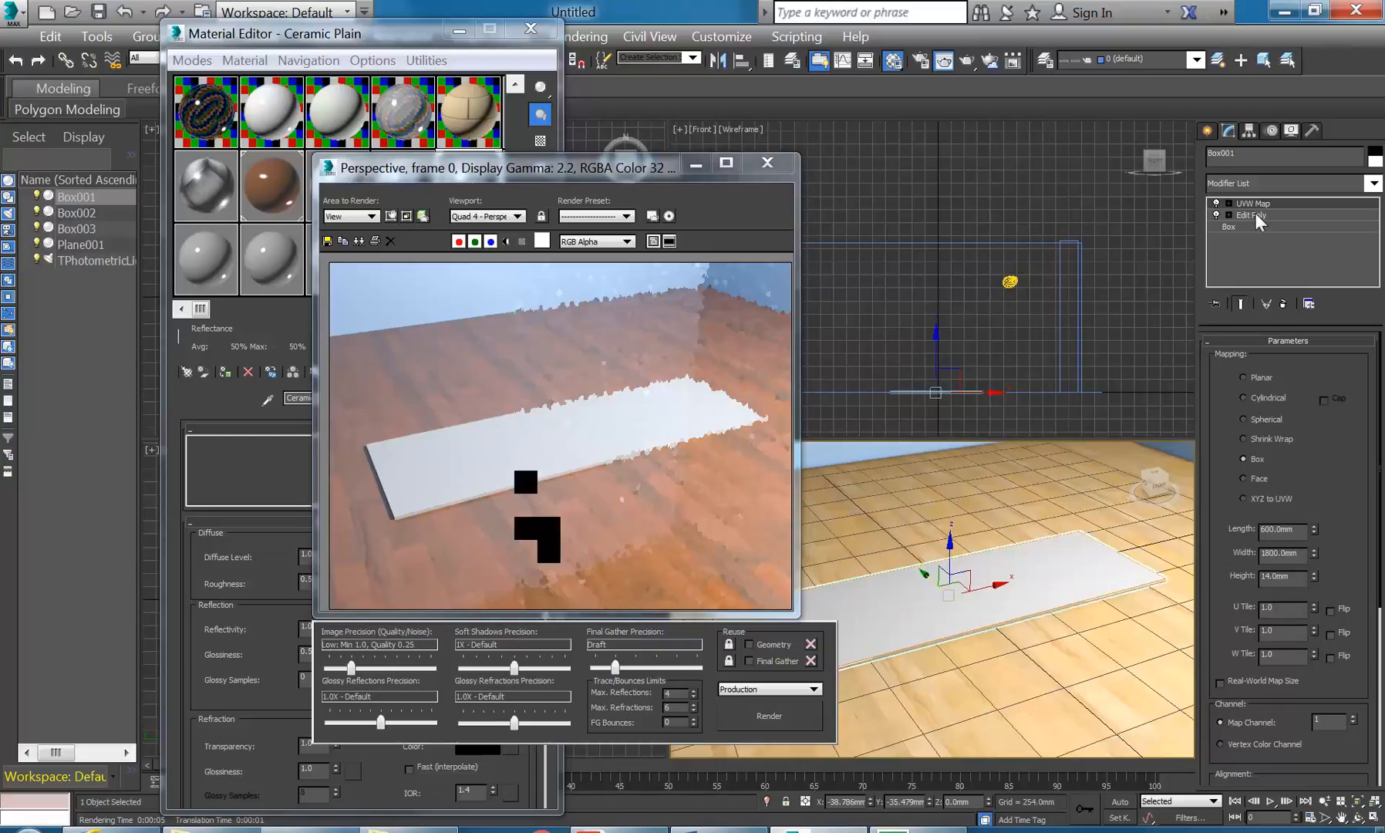
- Remove the Edit Poly modifier from the slab's stack
left_click(1255, 214)
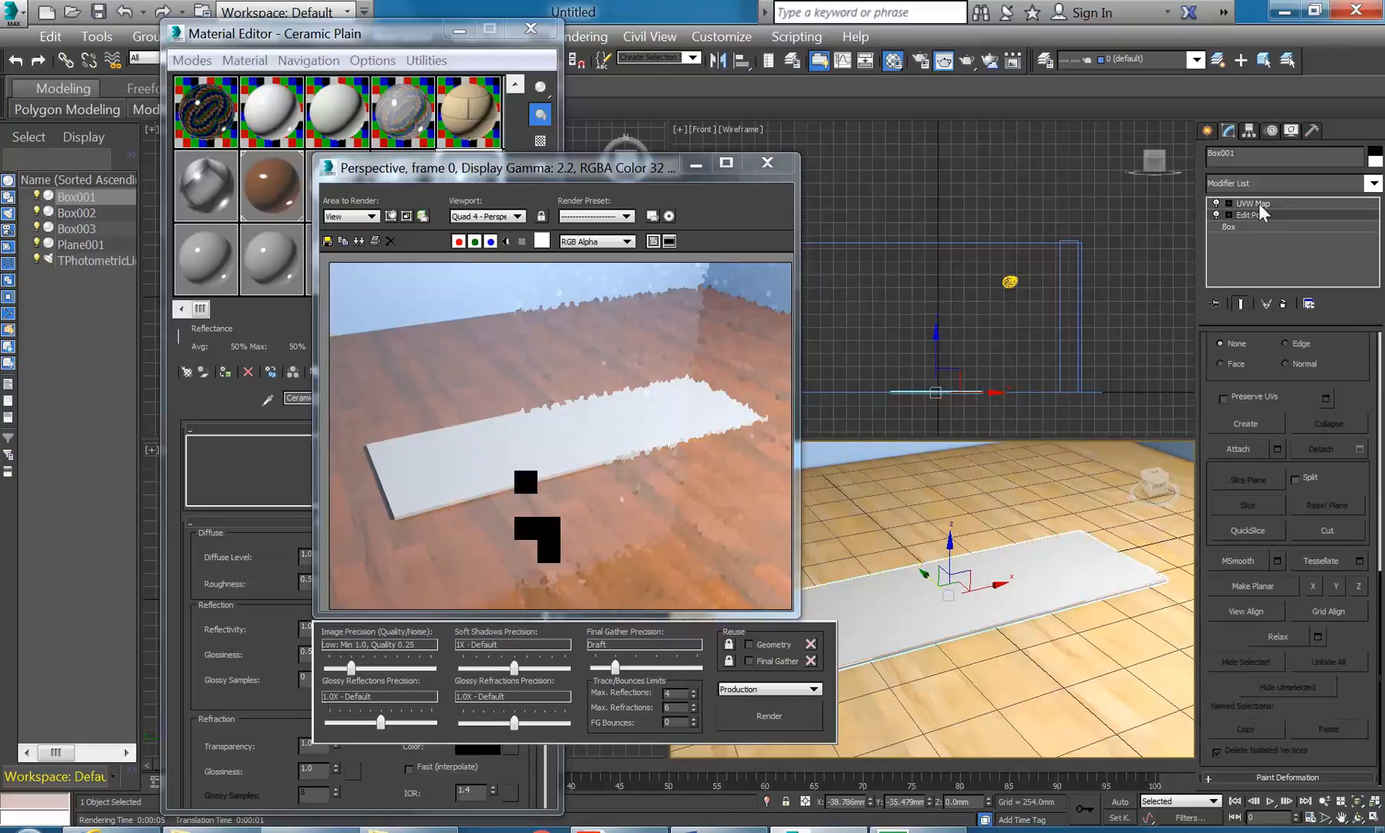
left_click(1258, 215)
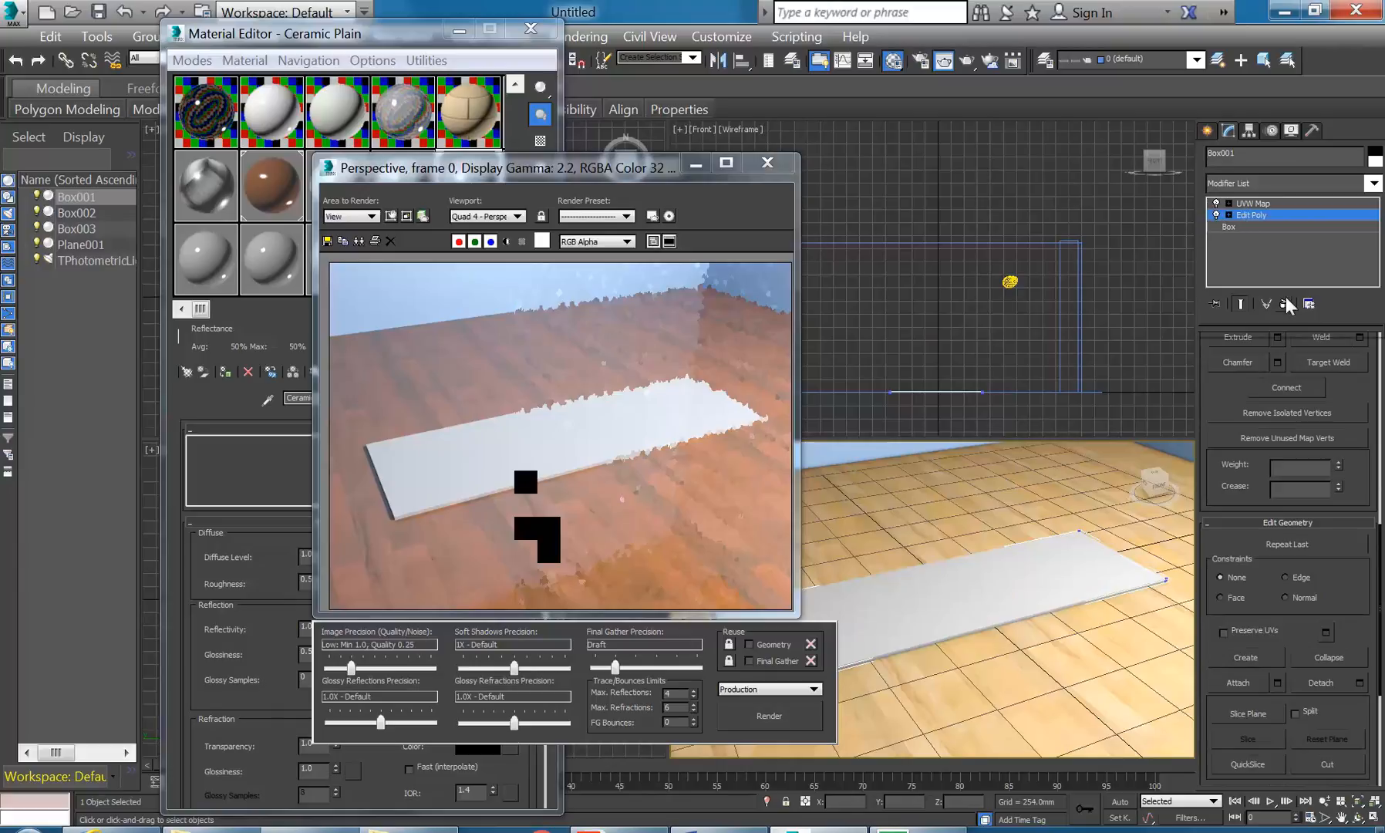
left_click(1282, 302)
- Return to the Box level and raise Length and Width Segs to dense counts
left_click(1256, 205)
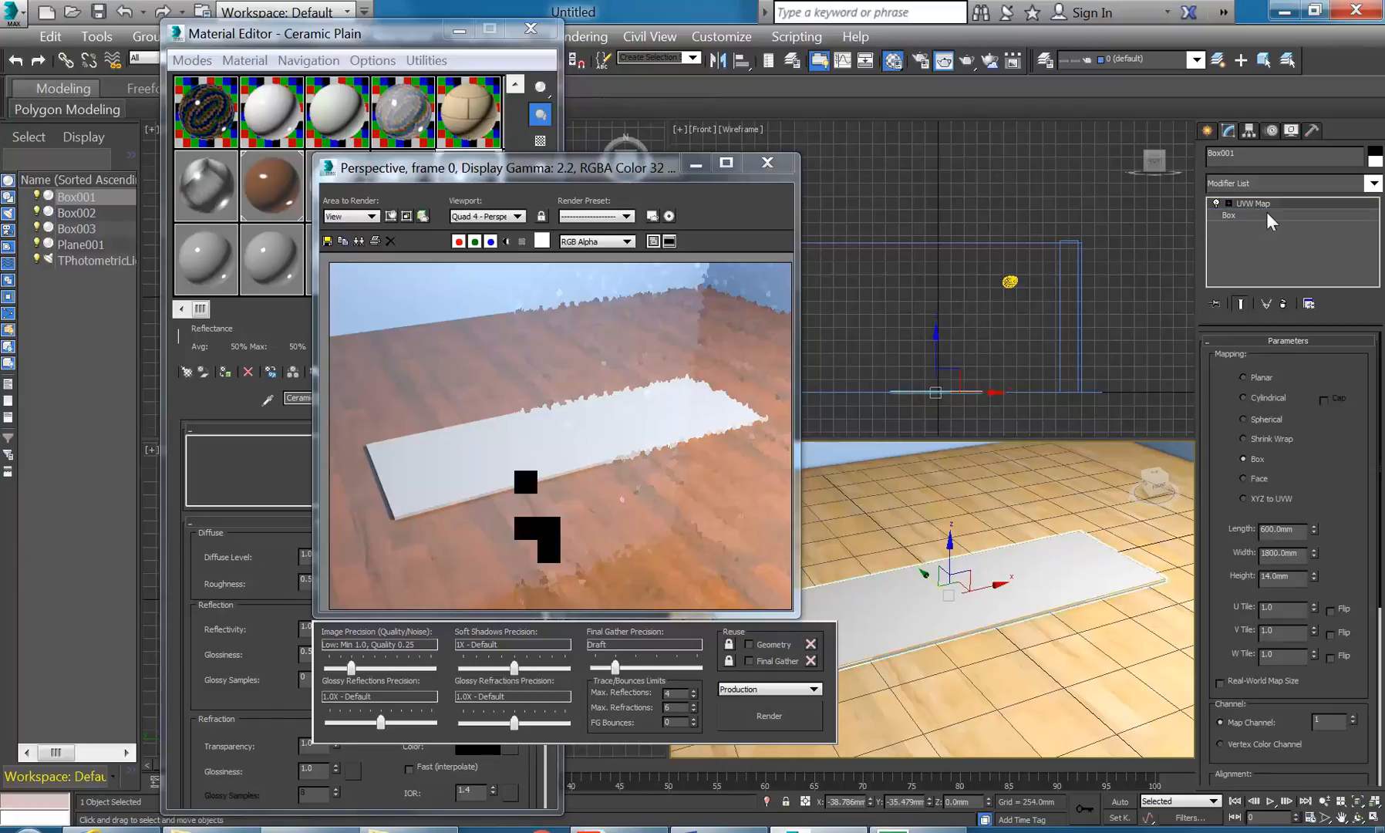
left_click(1267, 214)
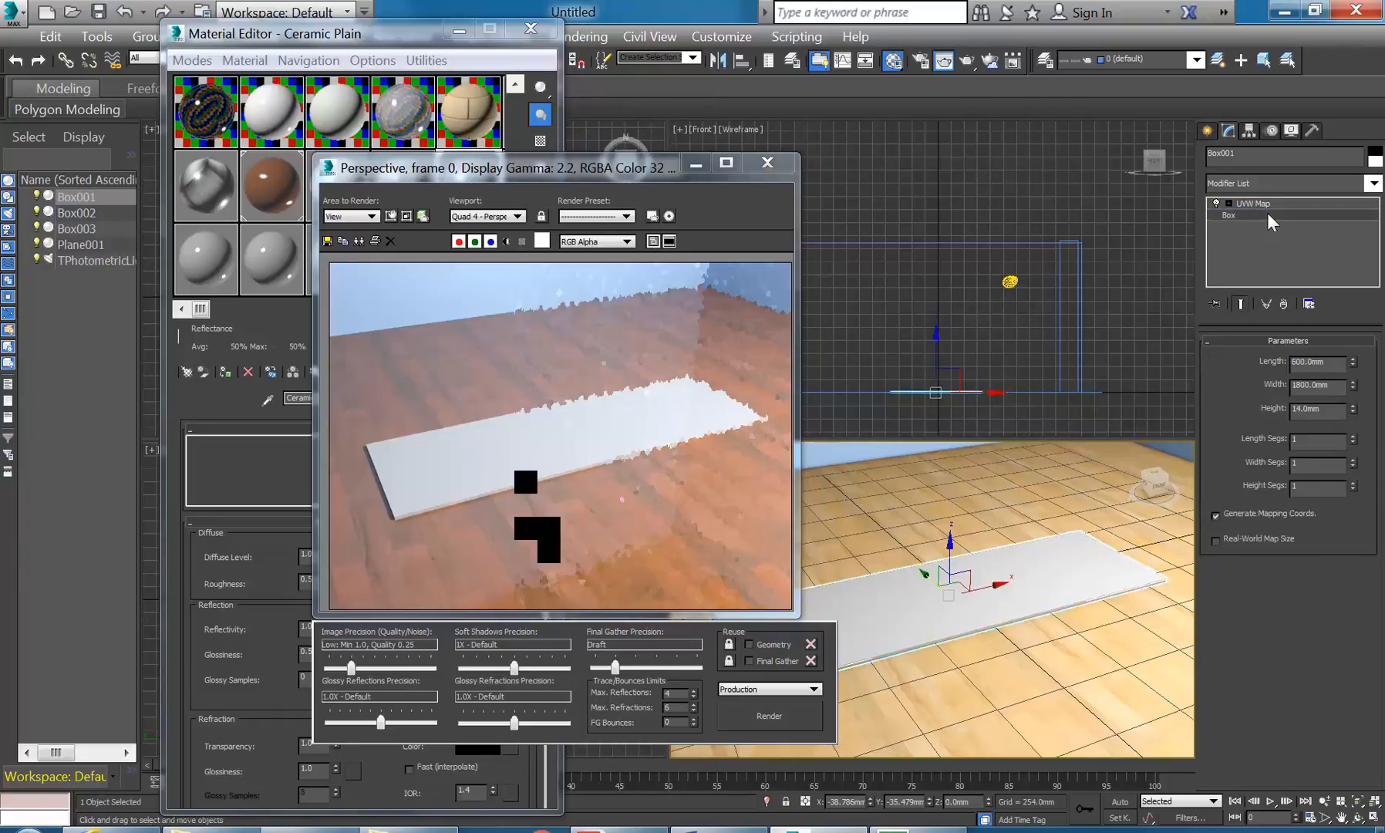
left_click_drag(1352, 438, 1353, 306)
left_click_drag(1354, 466, 1357, 312)
- Switch the Perspective viewport to Edged Faces shading
left_click_drag(645, 167, 454, 167)
right_click(758, 548)
left_click(721, 477)
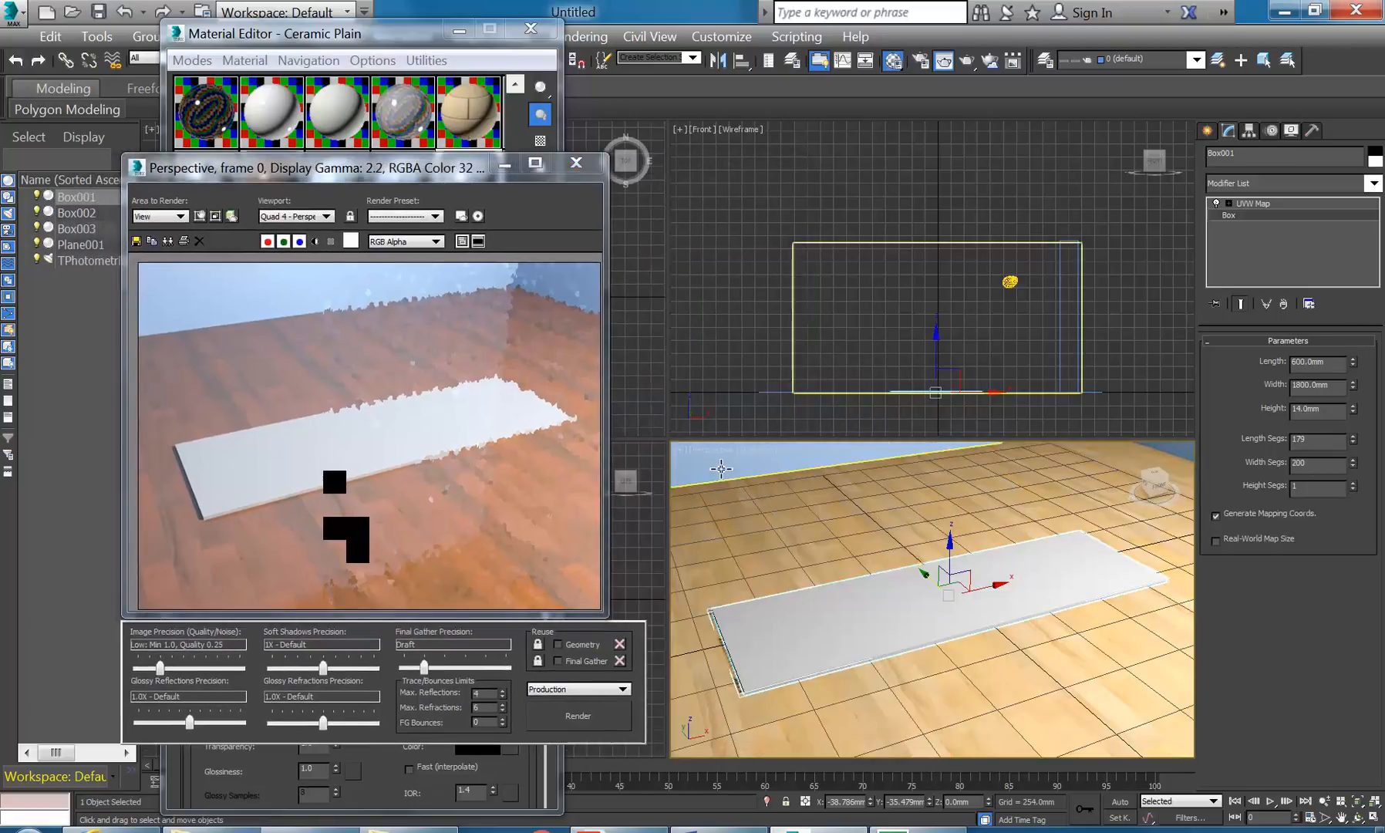
left_click(713, 451)
left_click(757, 452)
left_click(737, 477)
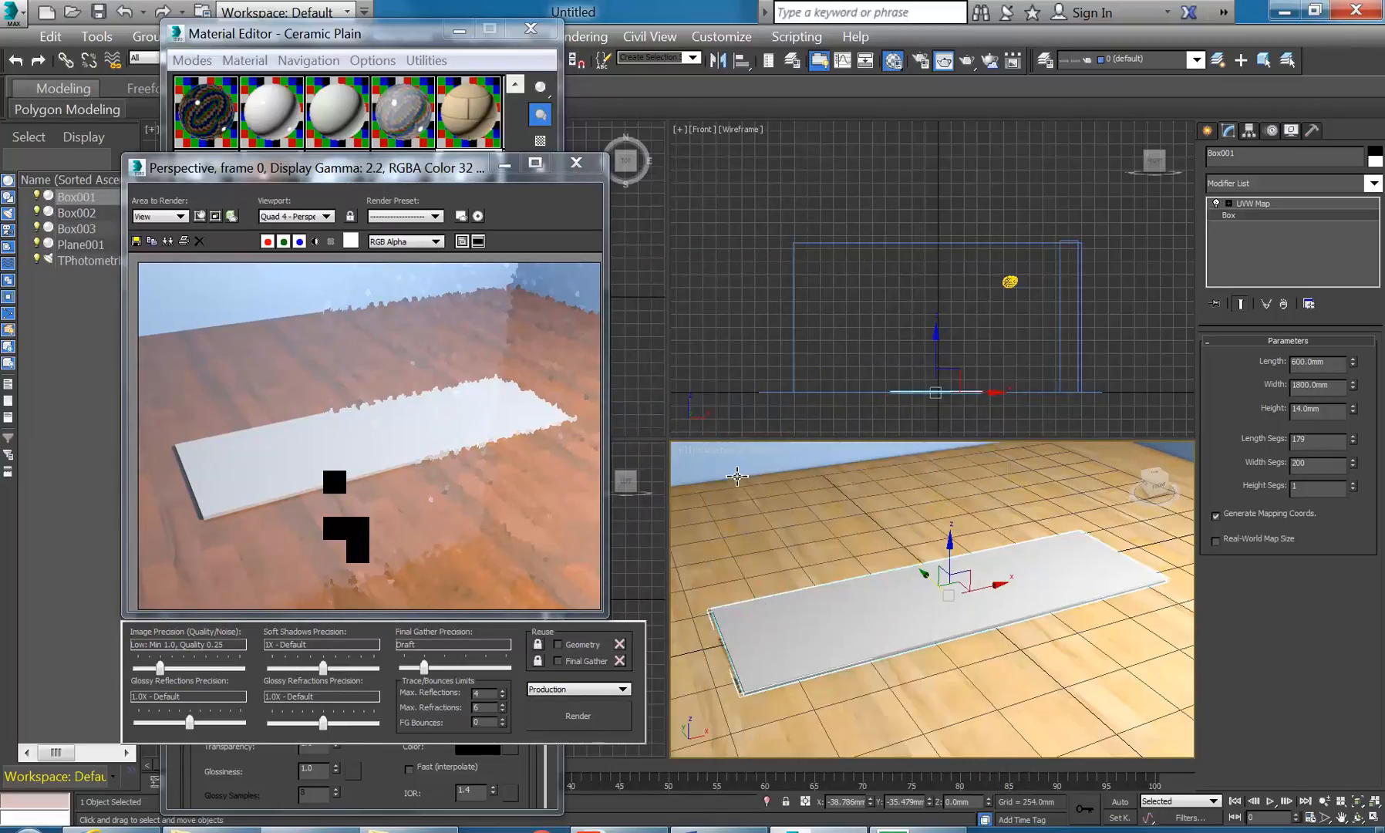
left_click(758, 452)
left_click(818, 534)
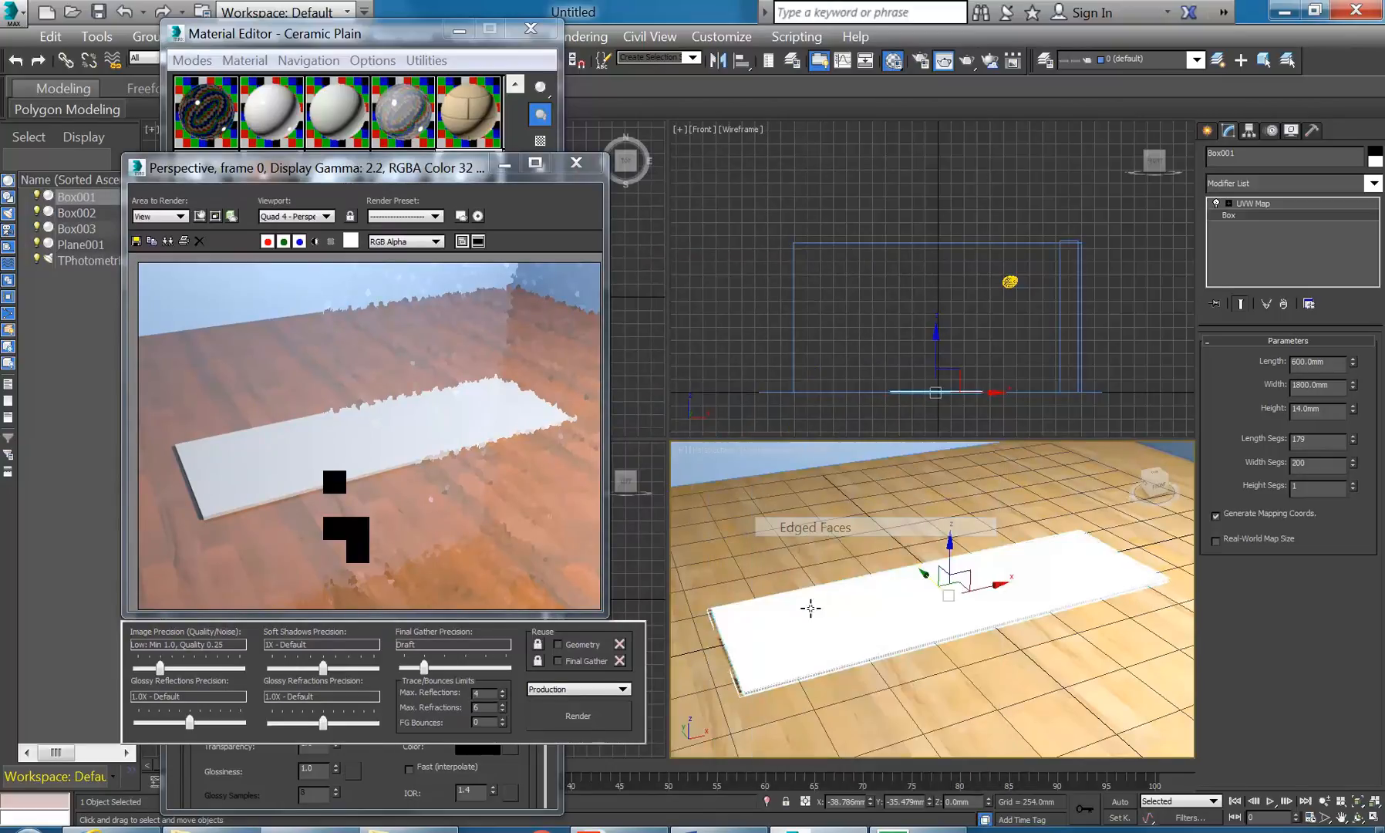
- Maximize the Perspective view and frame the slab's dense mesh
left_click(1371, 815)
middle_click_drag(723, 411, 1003, 396)
scroll(853, 469, "up", 5)
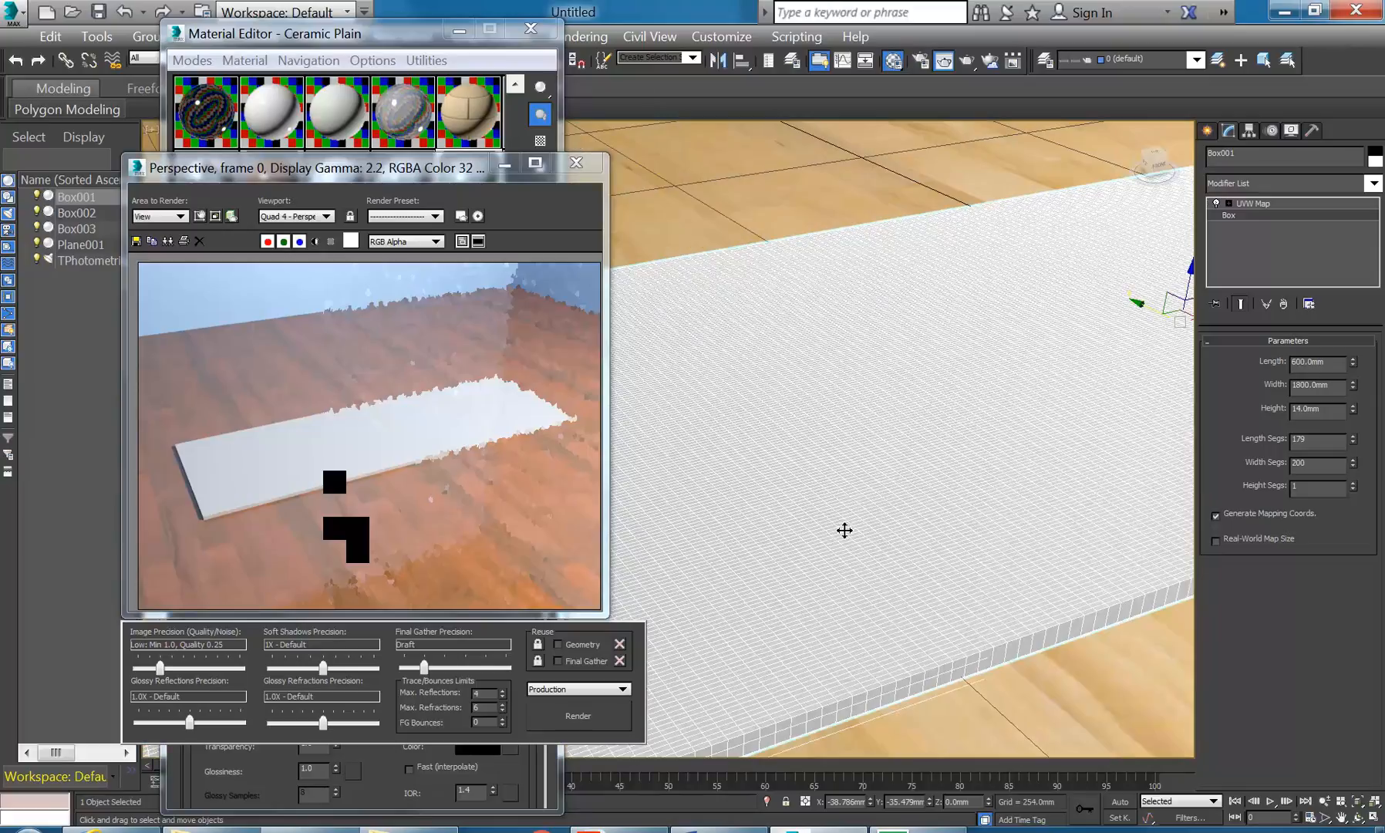
middle_click_drag(847, 525, 847, 478)
middle_click_drag(995, 518, 1006, 511)
scroll(913, 459, "down", 3)
middle_click_drag(913, 459, 1105, 448)
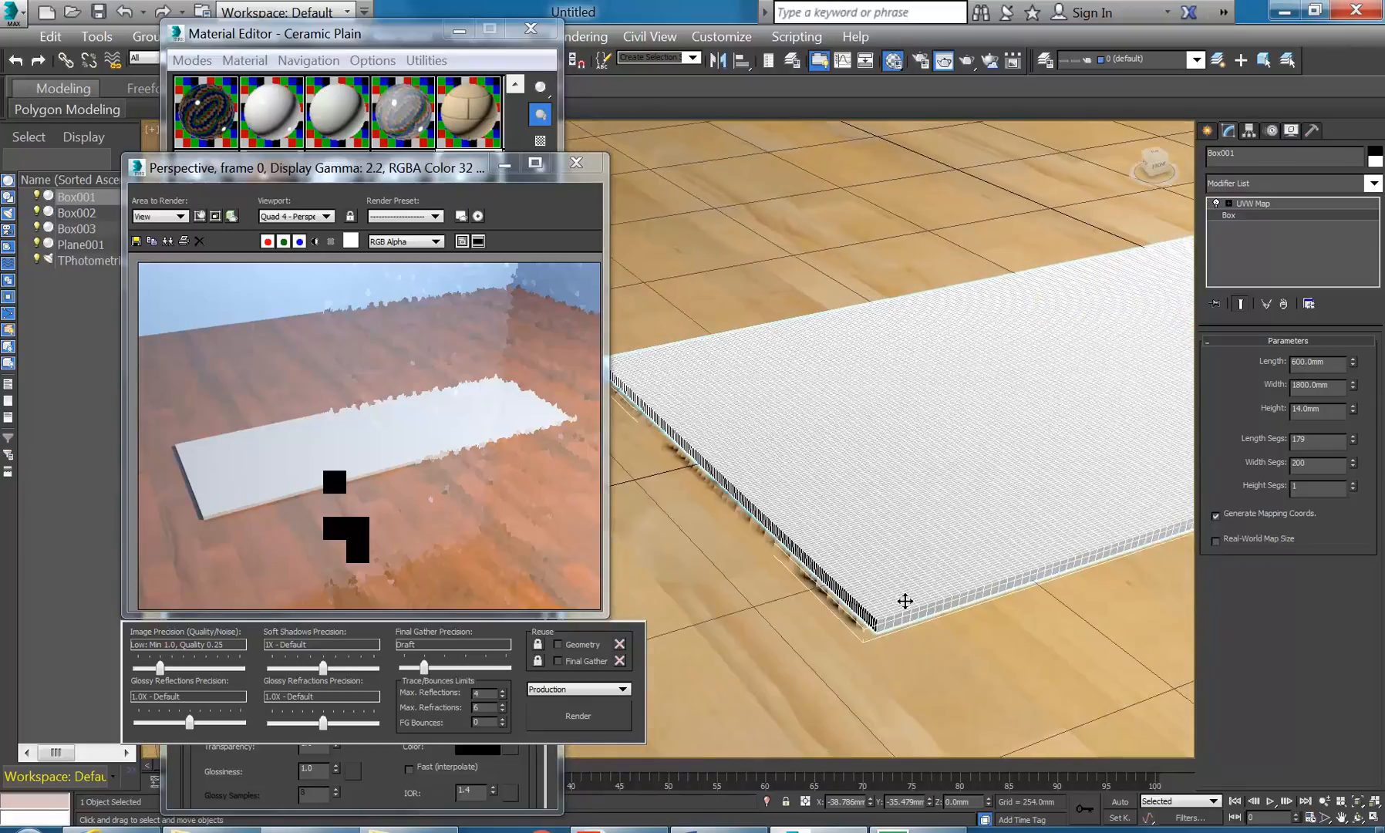
scroll(887, 621, "up", 5)
scroll(888, 622, "down", 1)
mouse_move(879, 623)
middle_mouse_down()
mouse_move(942, 593)
mouse_move(899, 609)
middle_mouse_up()
- Settle Length Segs at 91 with Width Segs 200, and expand the Modifier List
left_click_drag(1355, 441, 1365, 502)
scroll(926, 416, "down", 8)
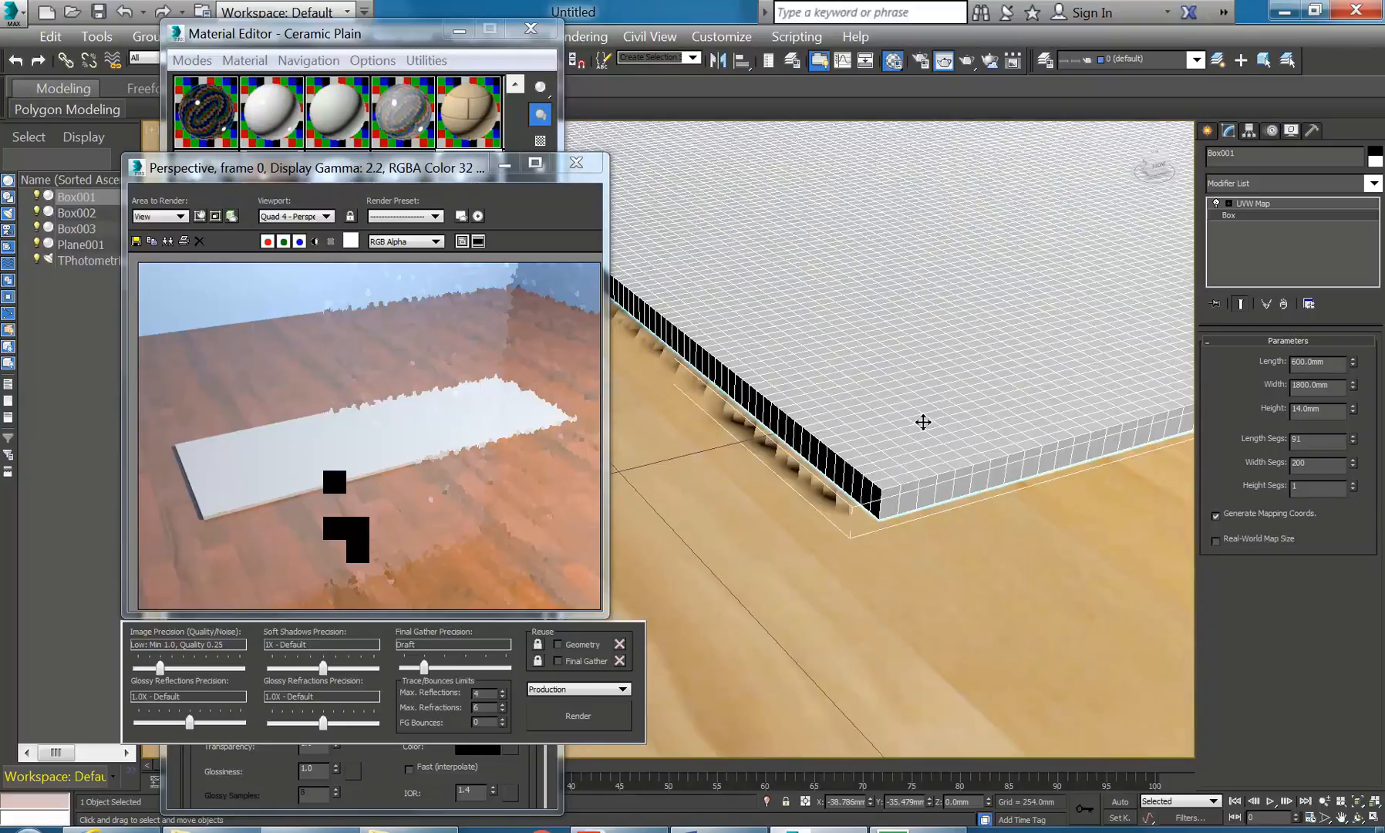
scroll(786, 575, "up", 4)
scroll(848, 557, "up", 1)
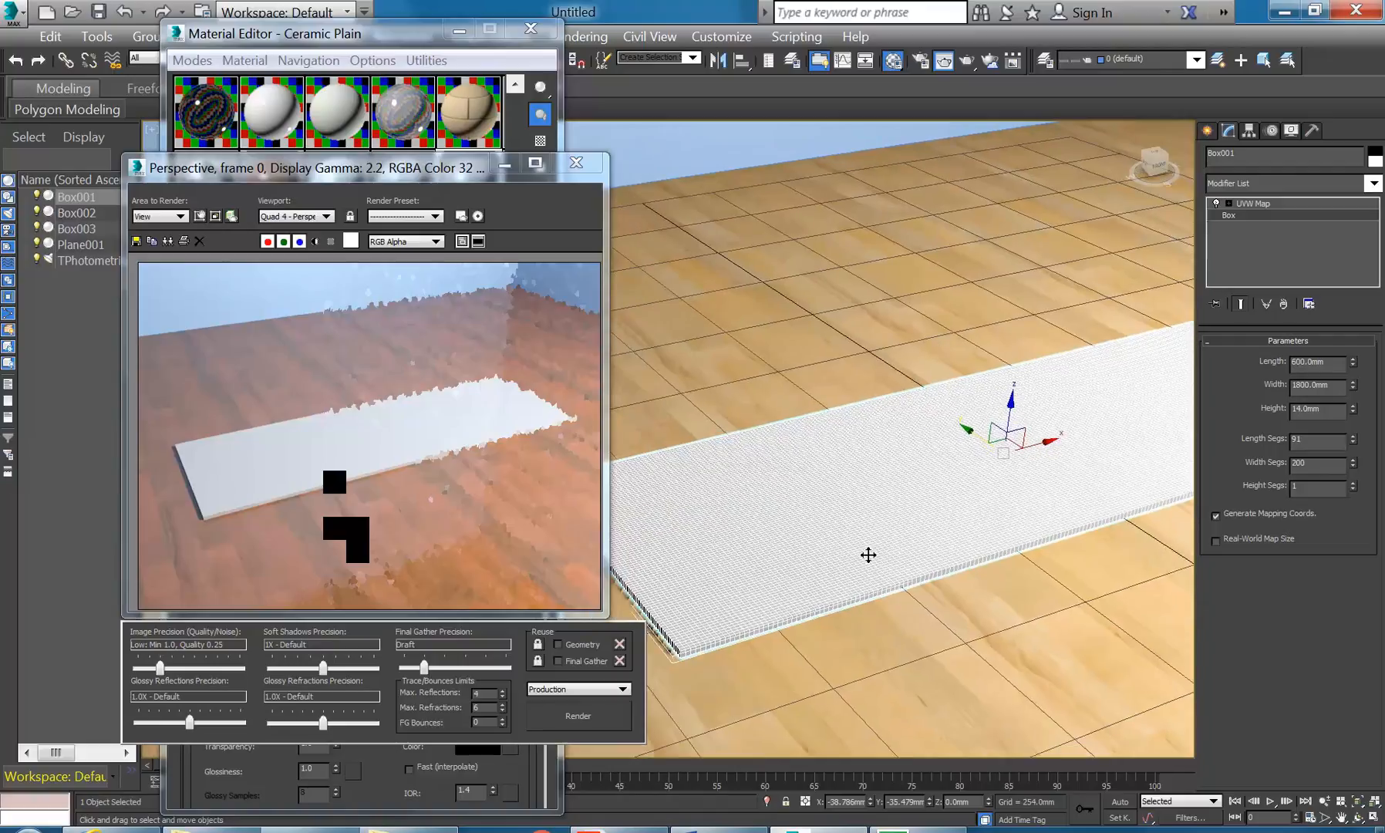
left_click(1372, 184)
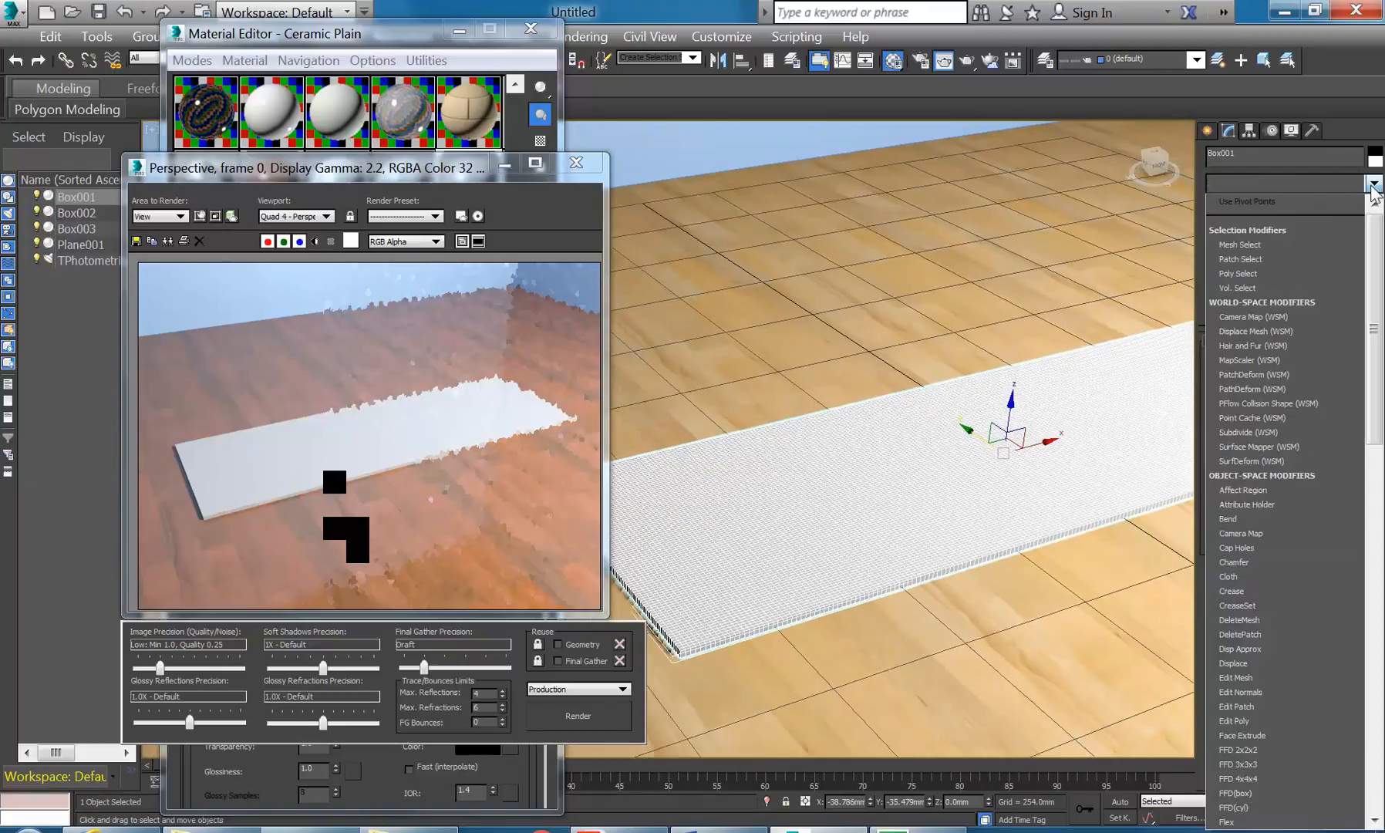
scroll(1372, 251, "down", 5)
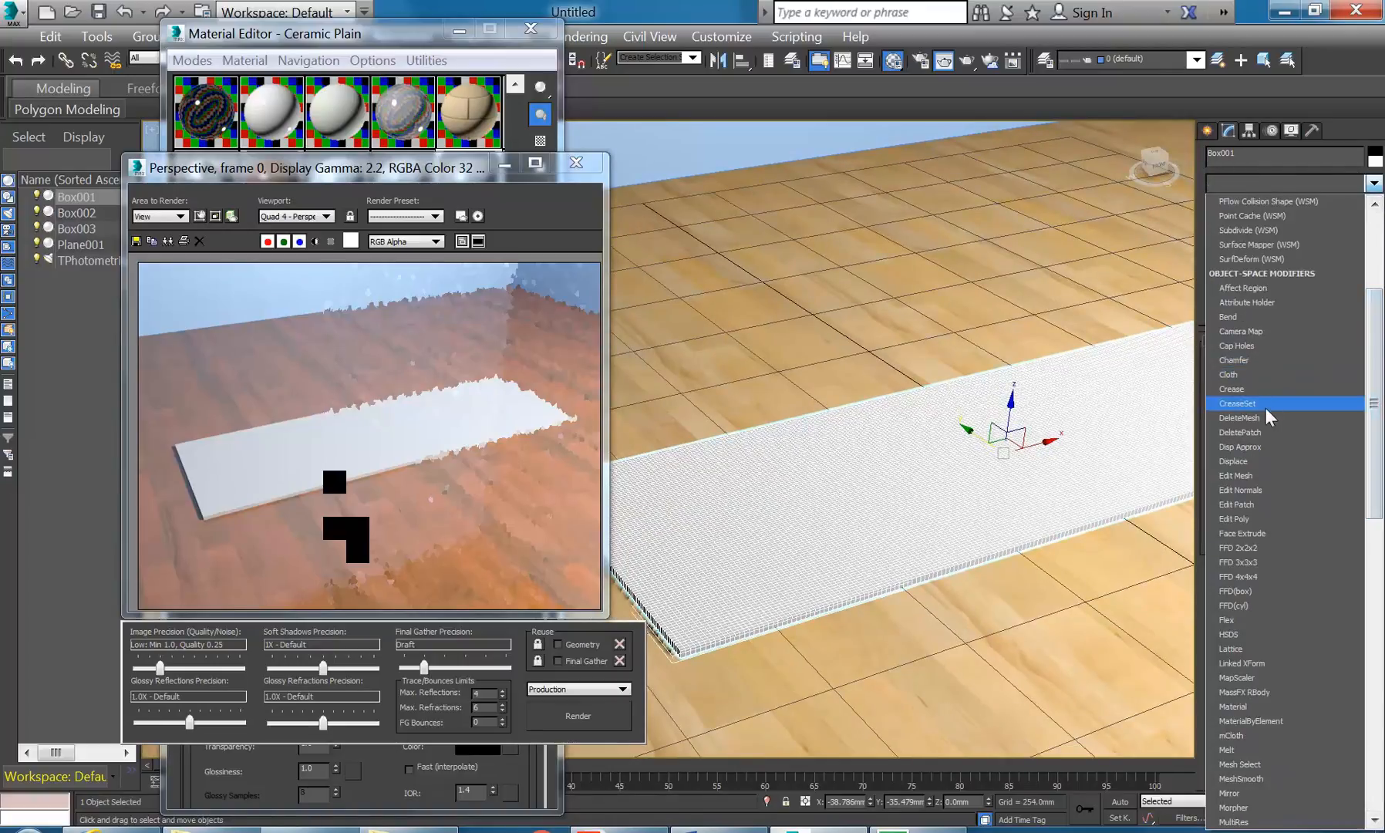
- Add a Displace modifier and browse to the Material Images folder for its bitmap
left_click(1245, 461)
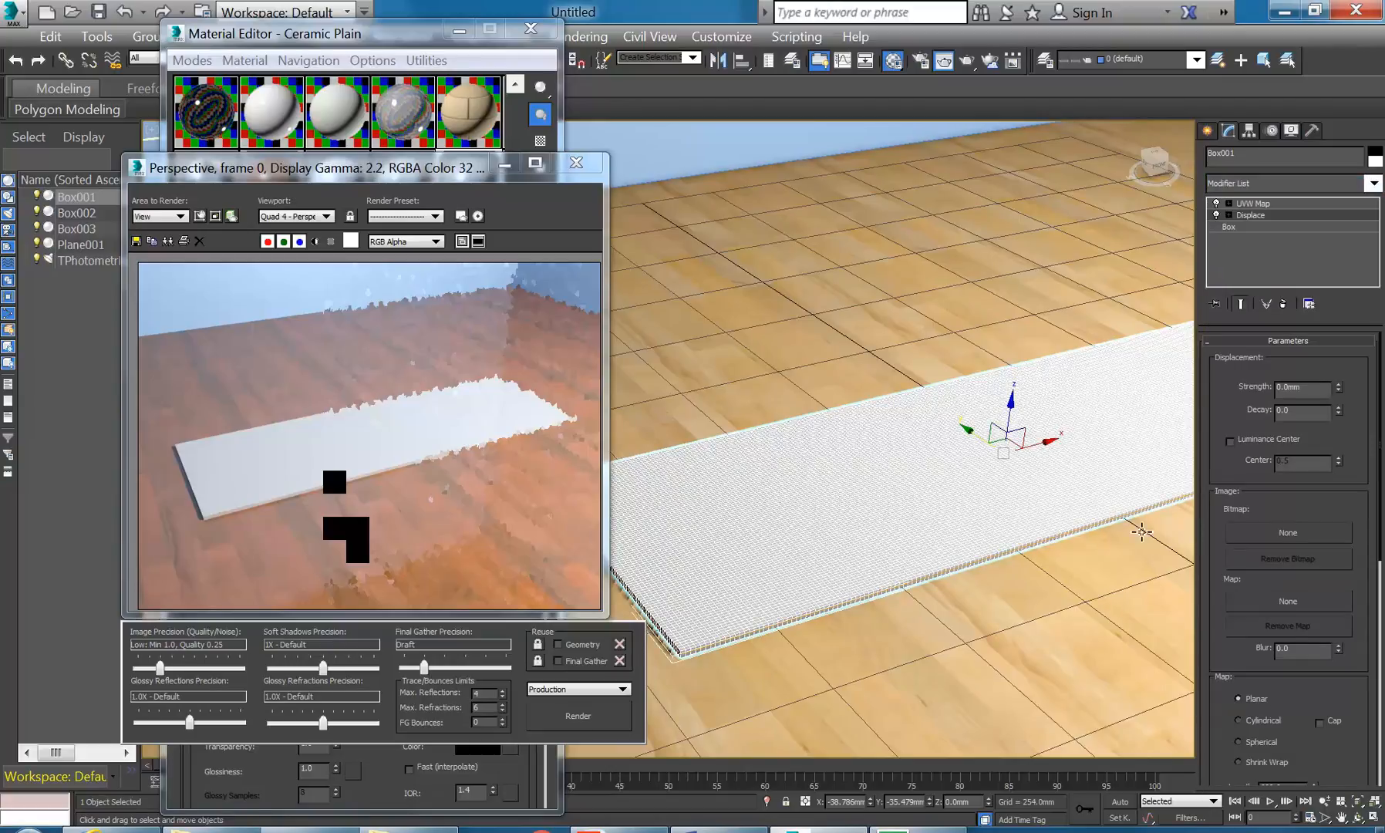
left_click(1279, 531)
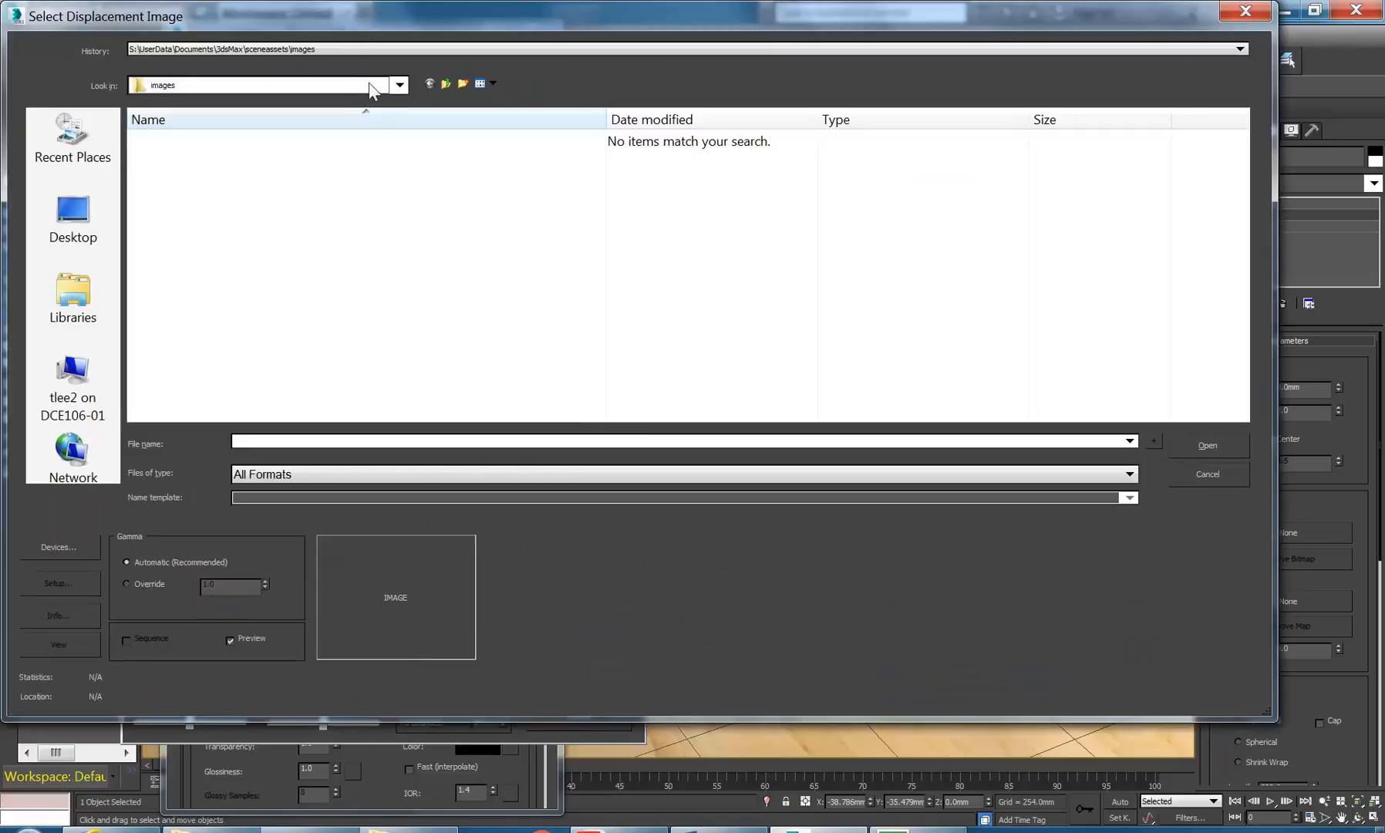
left_click(370, 86)
left_click(282, 223)
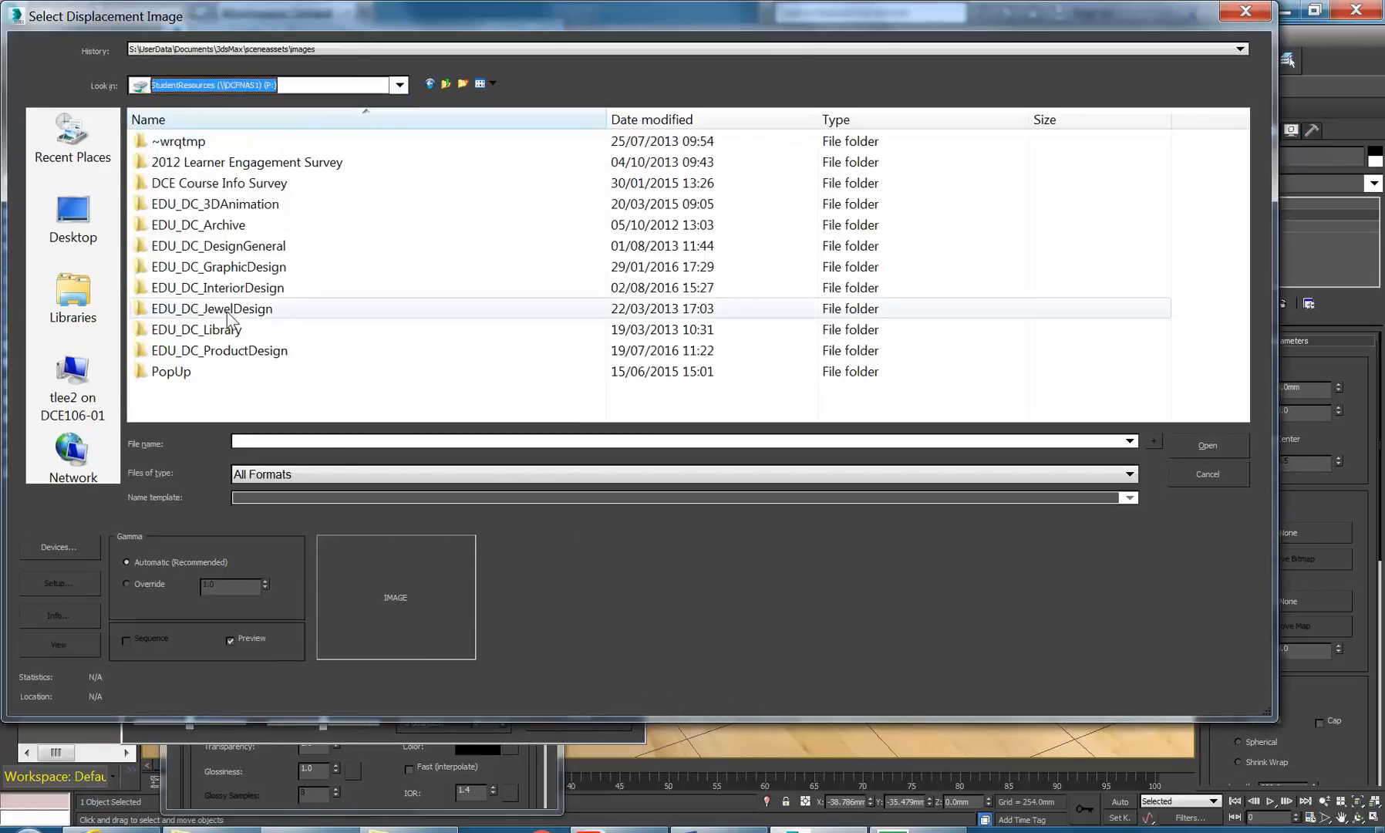
double_click(219, 287)
scroll(223, 339, "down", 3)
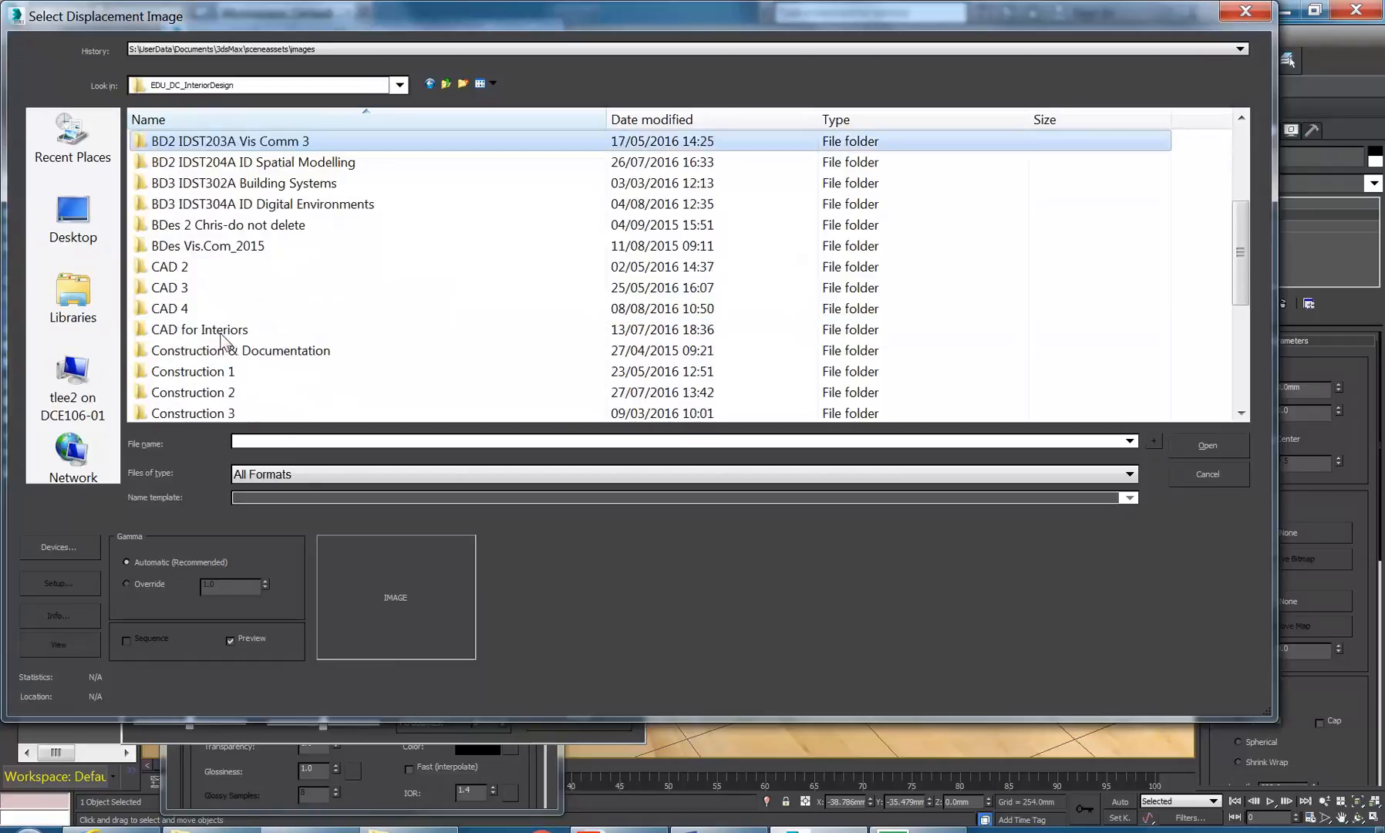
scroll(221, 339, "down", 4)
left_click(216, 310)
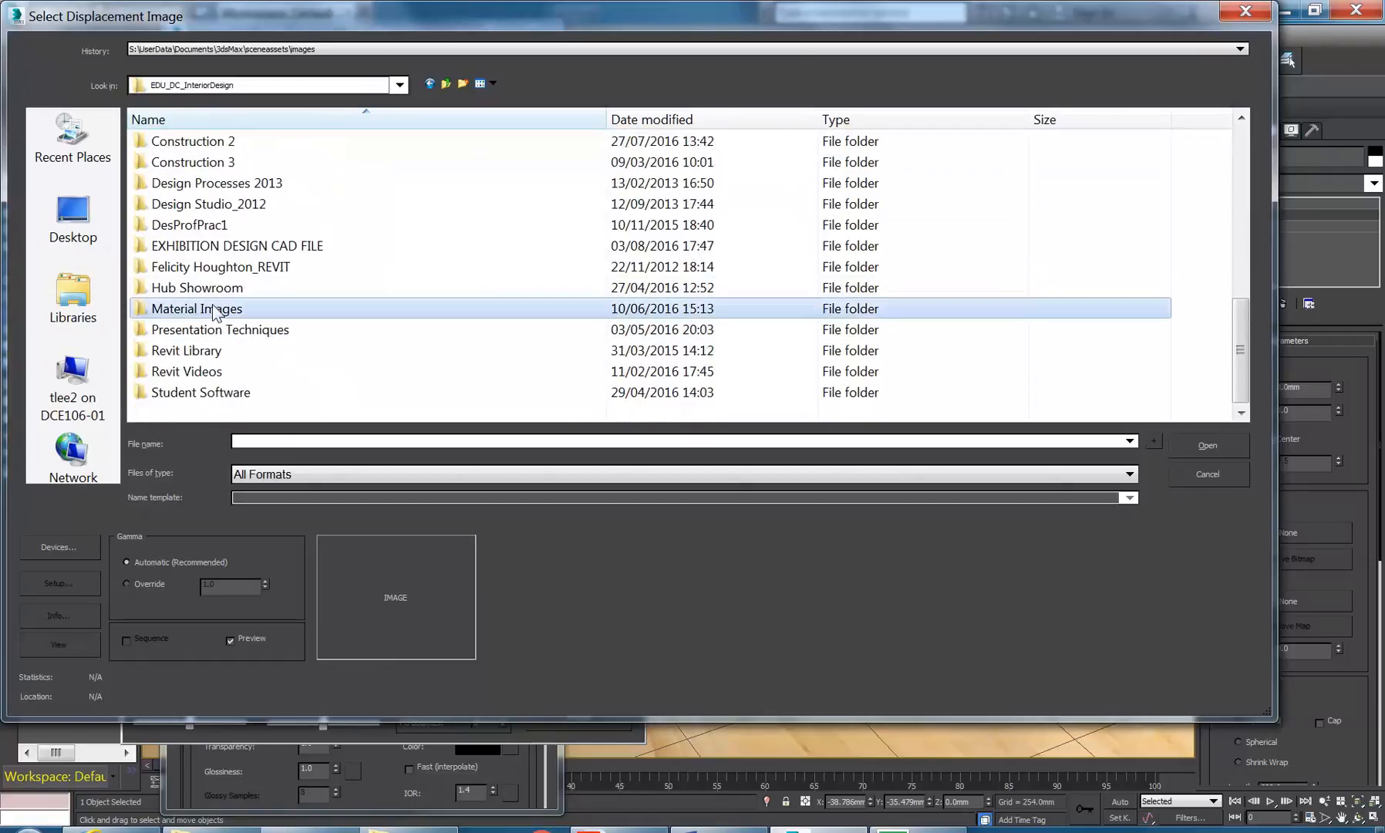
double_click(215, 311)
- Load 45-2.jpg as the displacement bitmap and close the render window
scroll(547, 314, "down", 2)
scroll(546, 314, "down", 3)
left_click(668, 319)
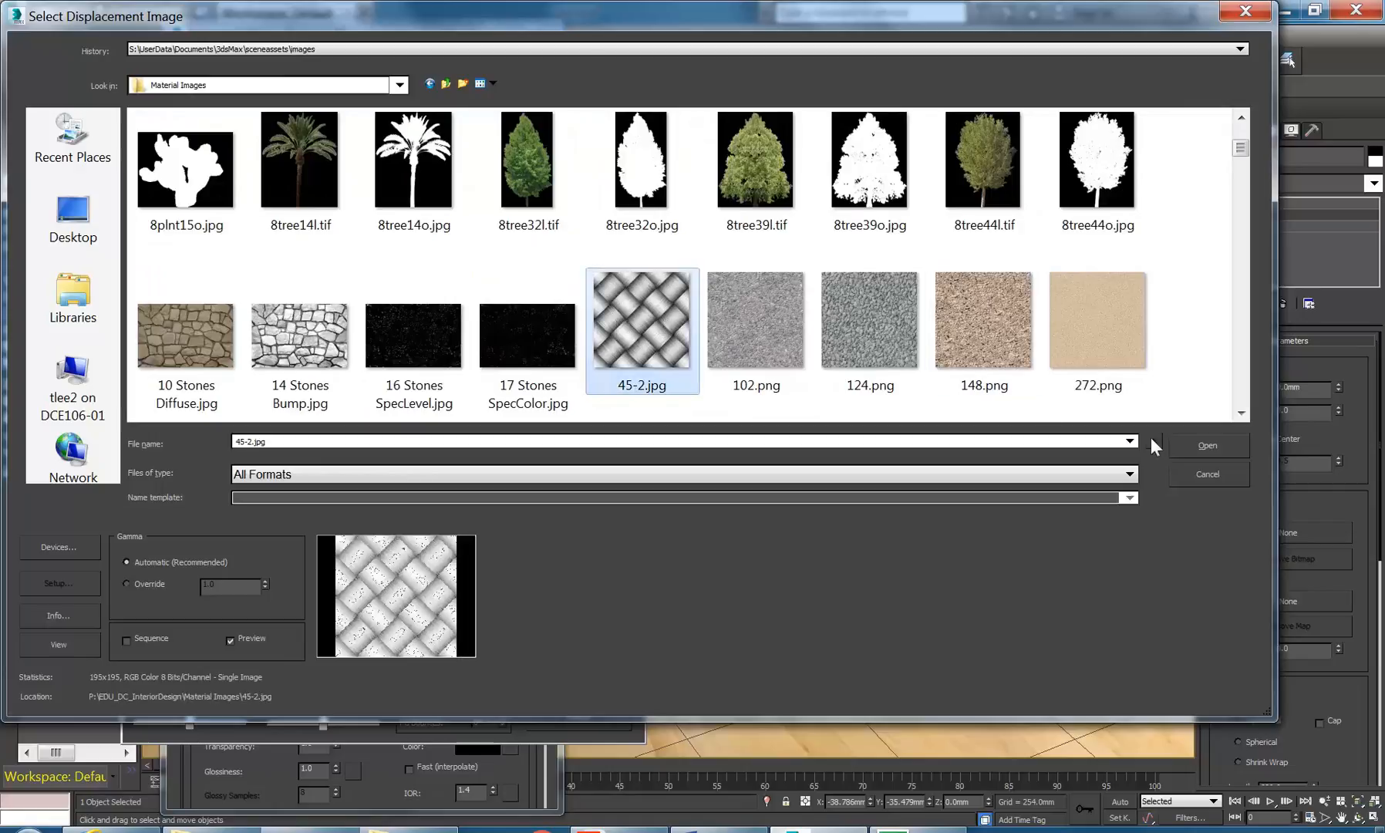
left_click(1202, 445)
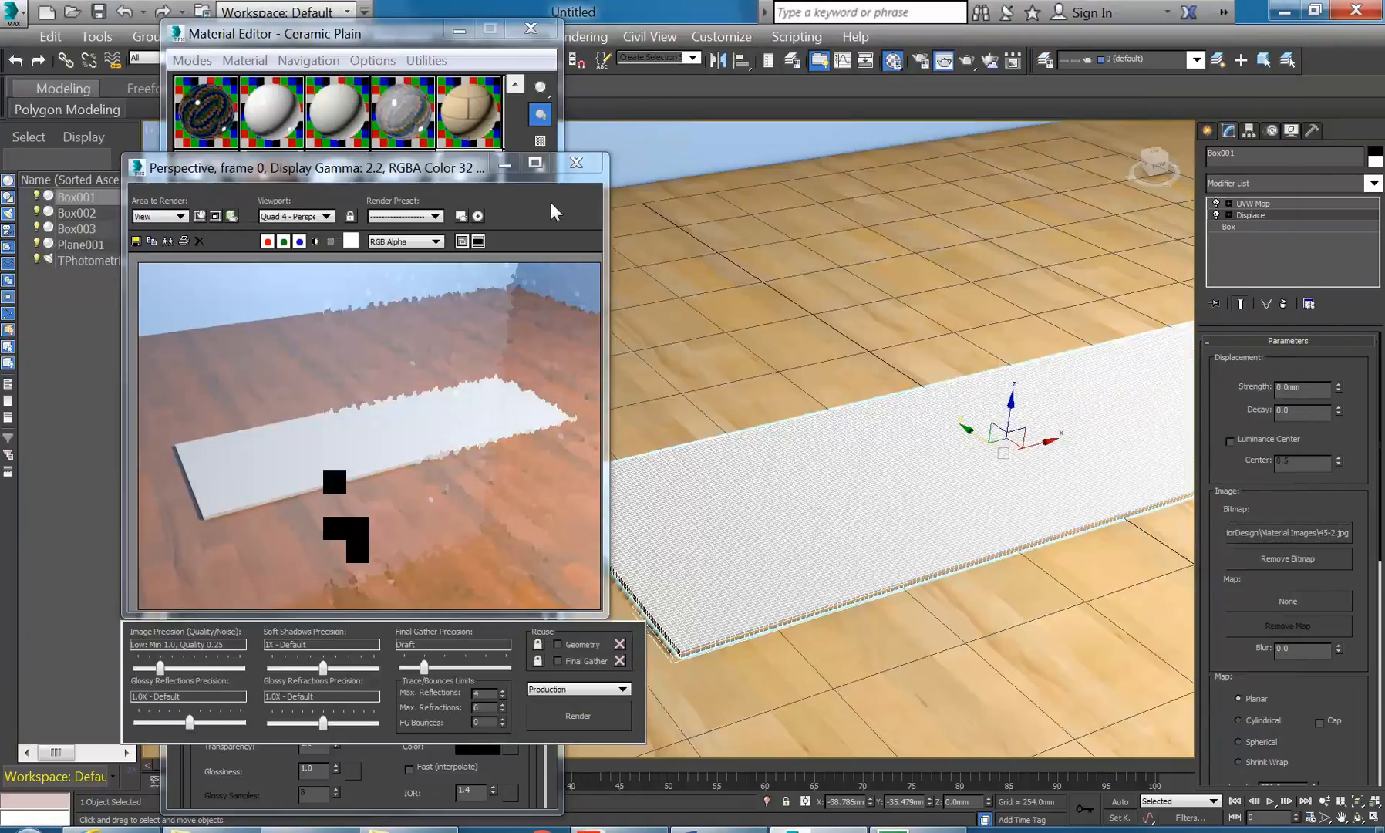
left_click(576, 161)
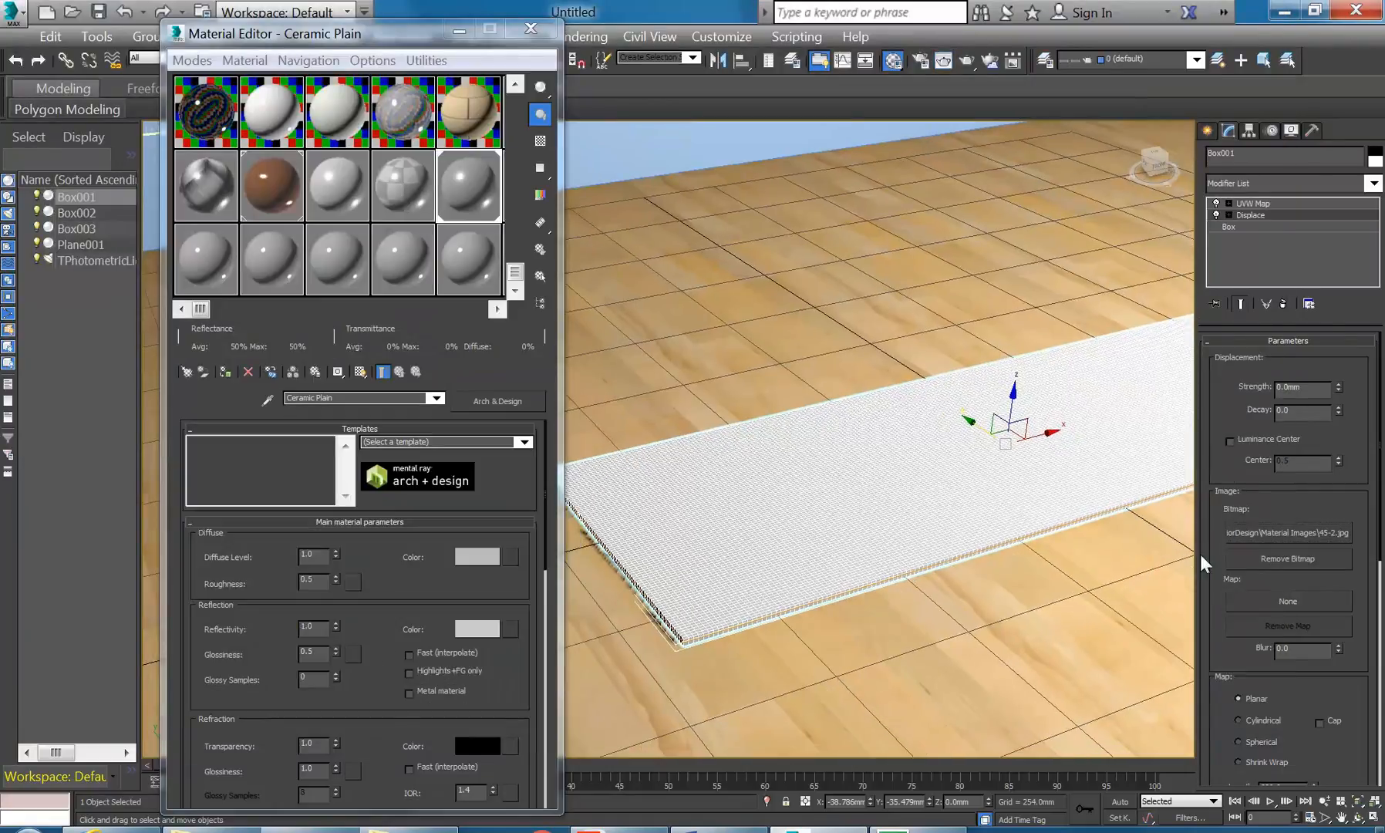
- Raise Displace strength, move Displace above UVW Map, and enable its existing-mapping option
mouse_move(1340, 390)
left_mouse_down()
mouse_move(1341, 336)
mouse_move(1344, 364)
left_mouse_up()
scroll(1209, 576, "down", 5)
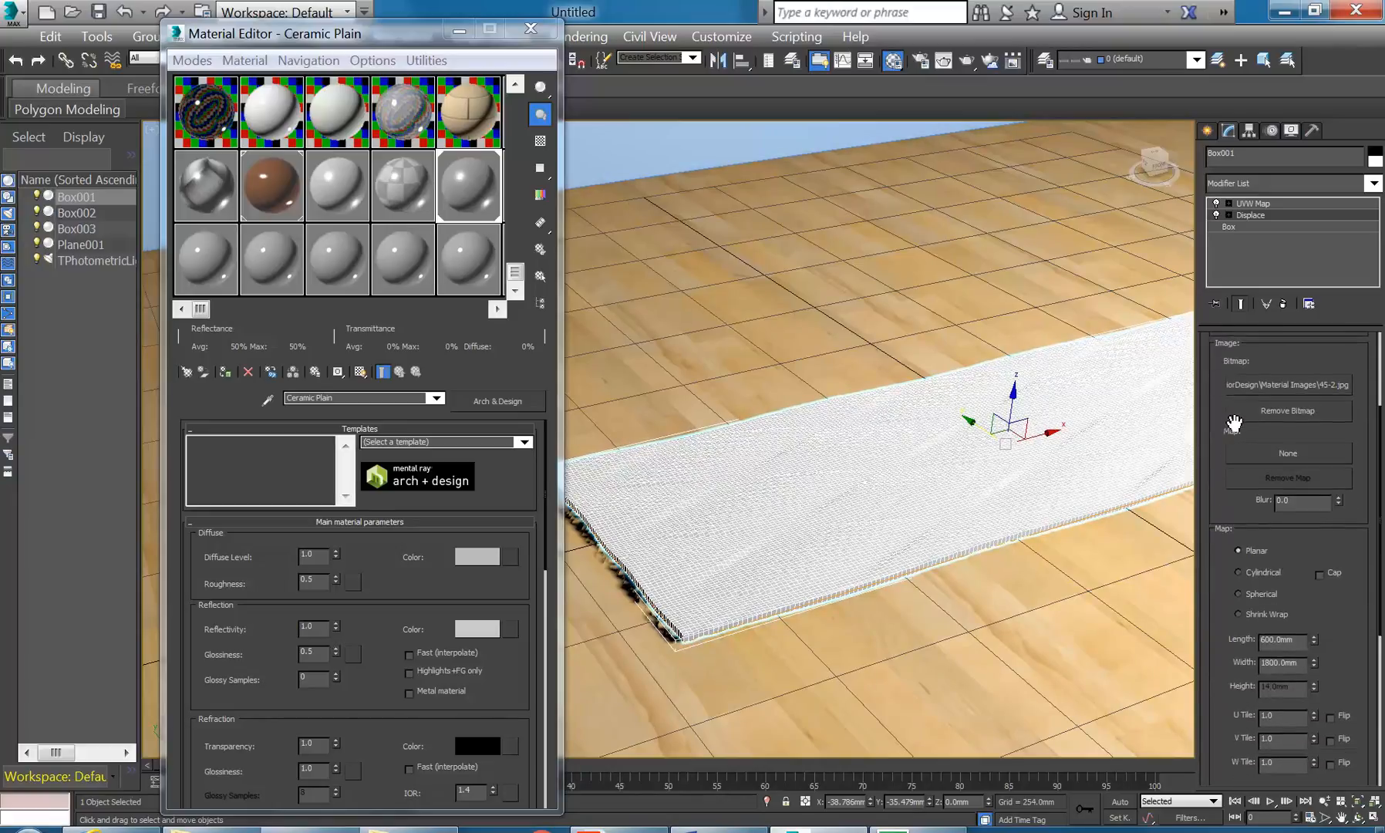
scroll(1216, 586, "down", 1)
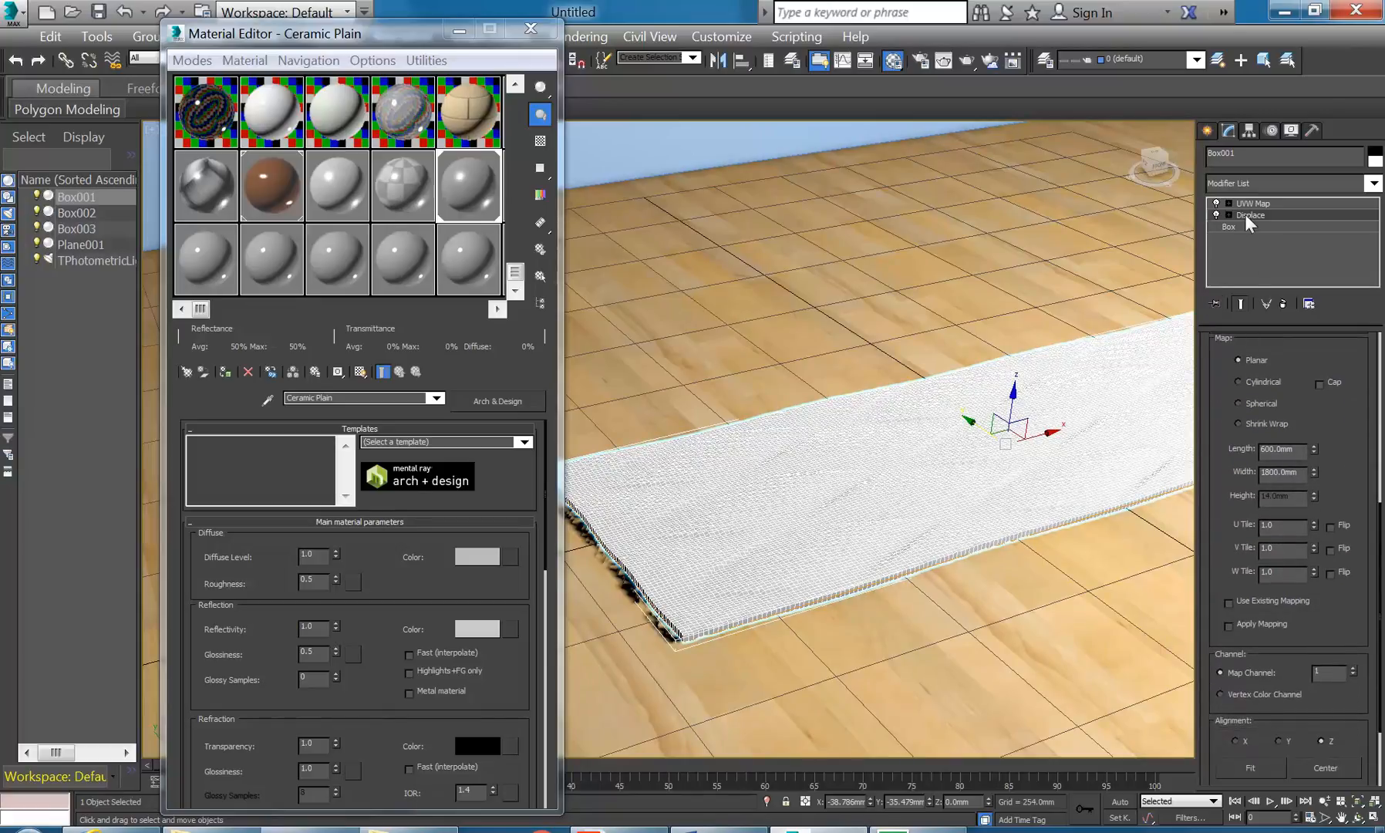
left_click_drag(1256, 217, 1253, 202)
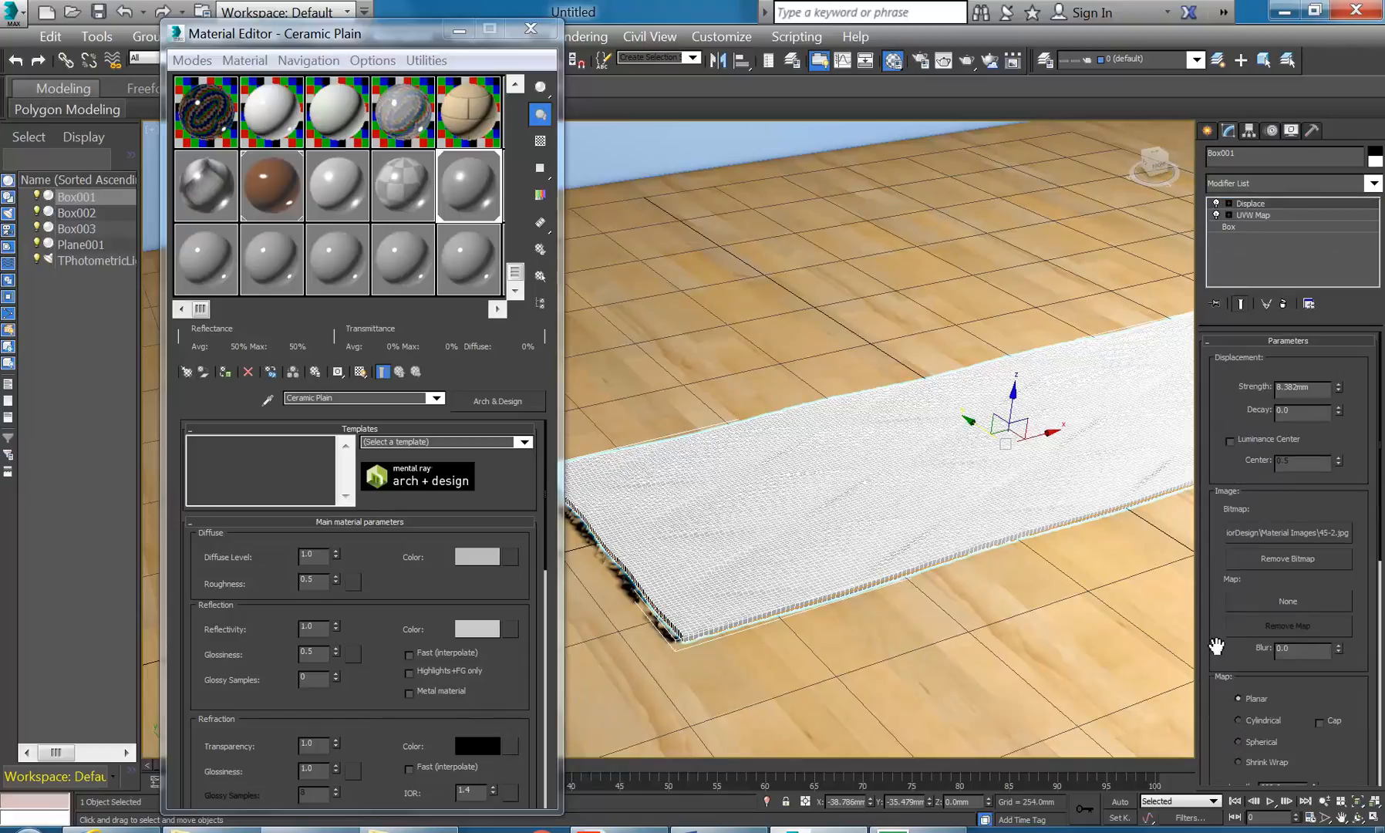
scroll(1218, 647, "down", 5)
left_click(1228, 599)
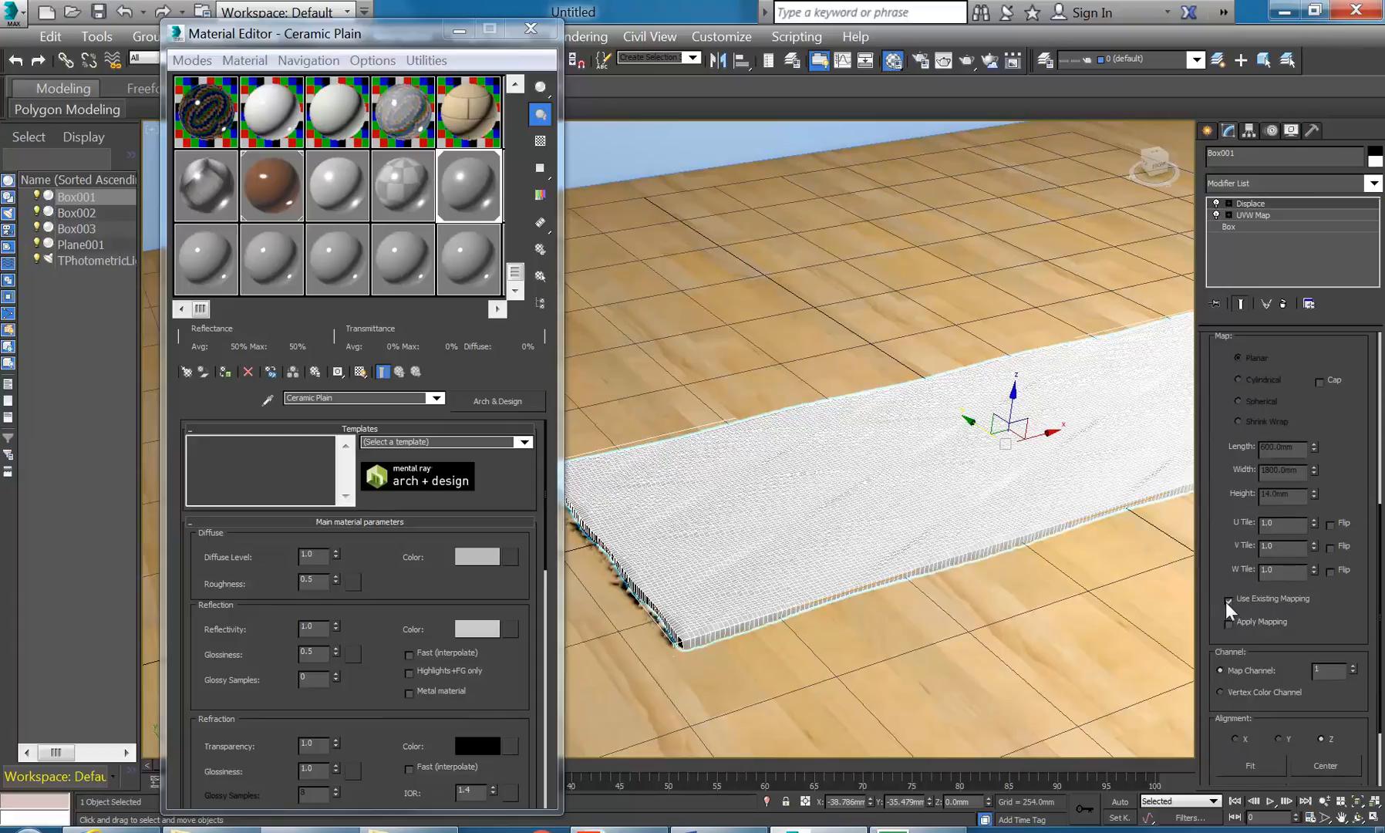
left_click_drag(1226, 449, 1199, 616)
- Increase the displacement strength further, orbit to a new angle, and render
mouse_move(1339, 383)
left_mouse_down()
mouse_move(1332, 302)
mouse_move(1335, 373)
left_mouse_up()
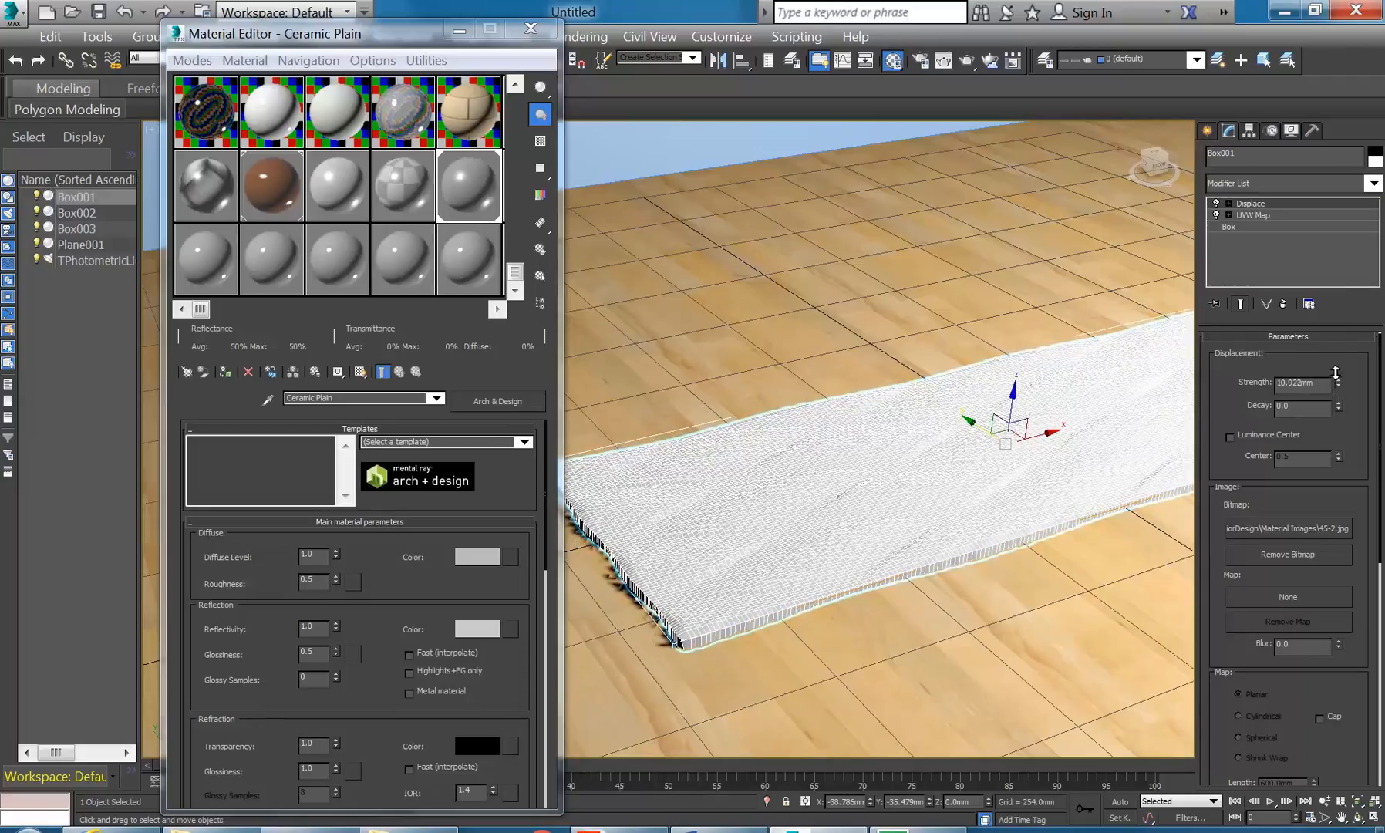
middle_click_drag(634, 481, 664, 509, "alt")
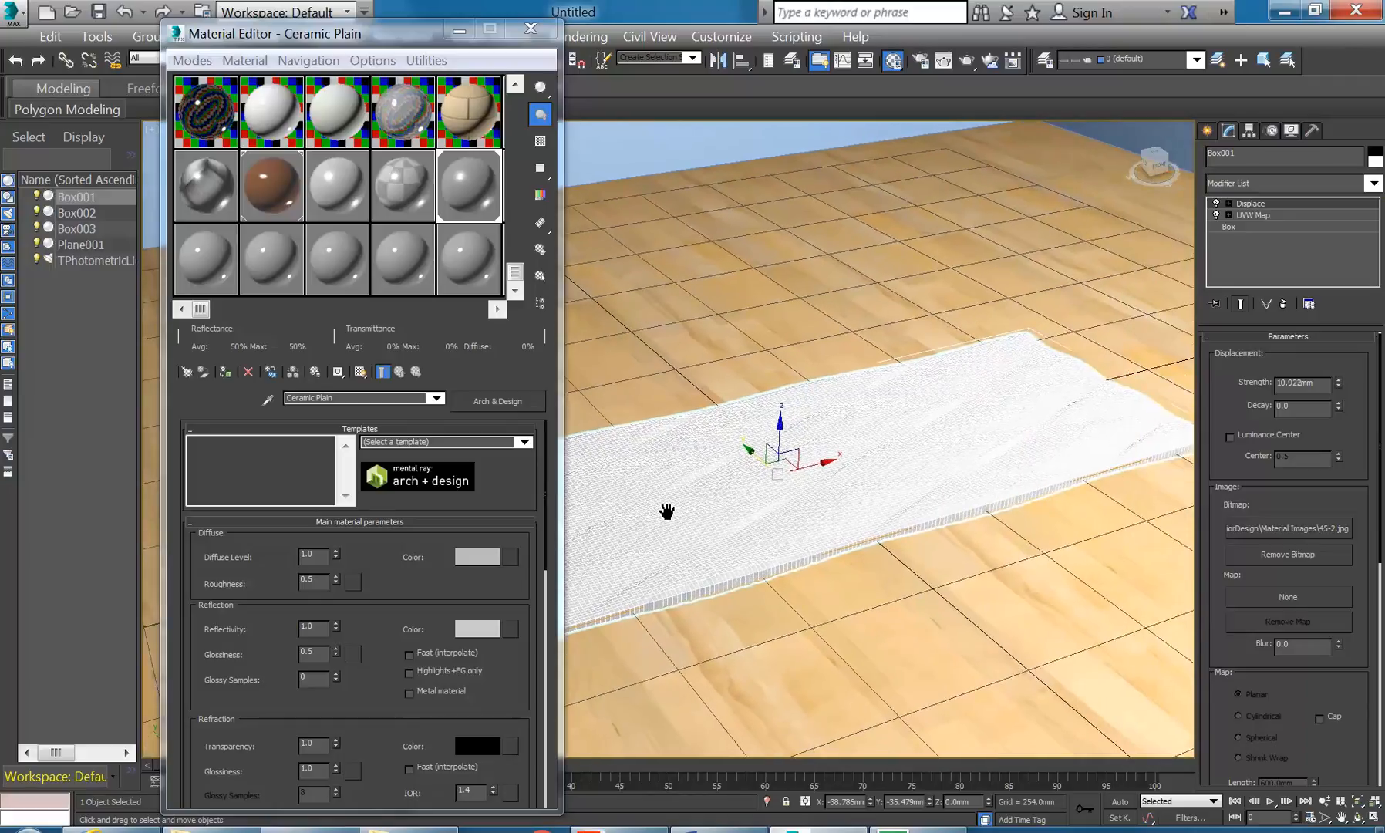
left_click(966, 62)
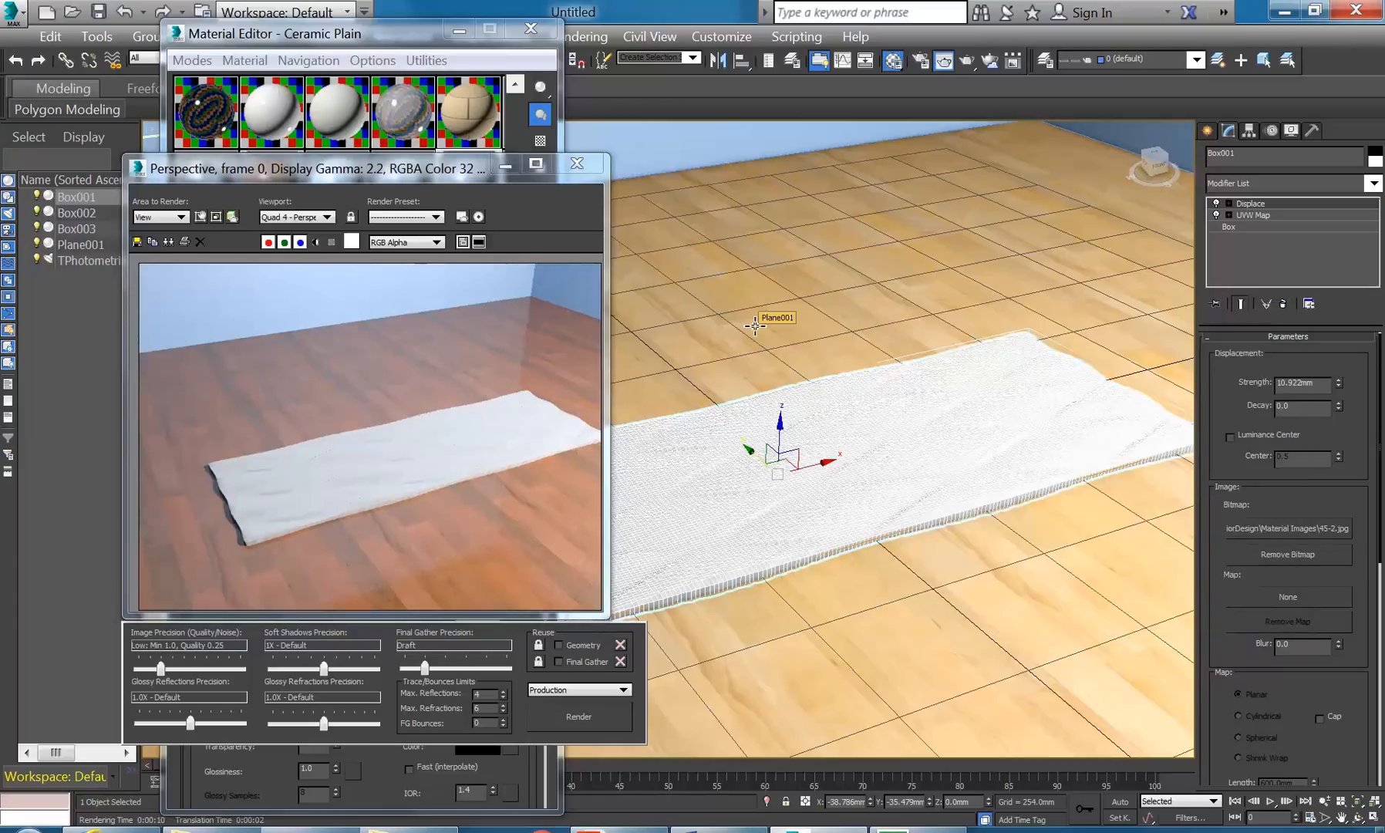
- Close the render and Material Editor, zoom in on the slab, and render a close-up
left_click(575, 164)
left_click(530, 29)
scroll(569, 487, "up", 5)
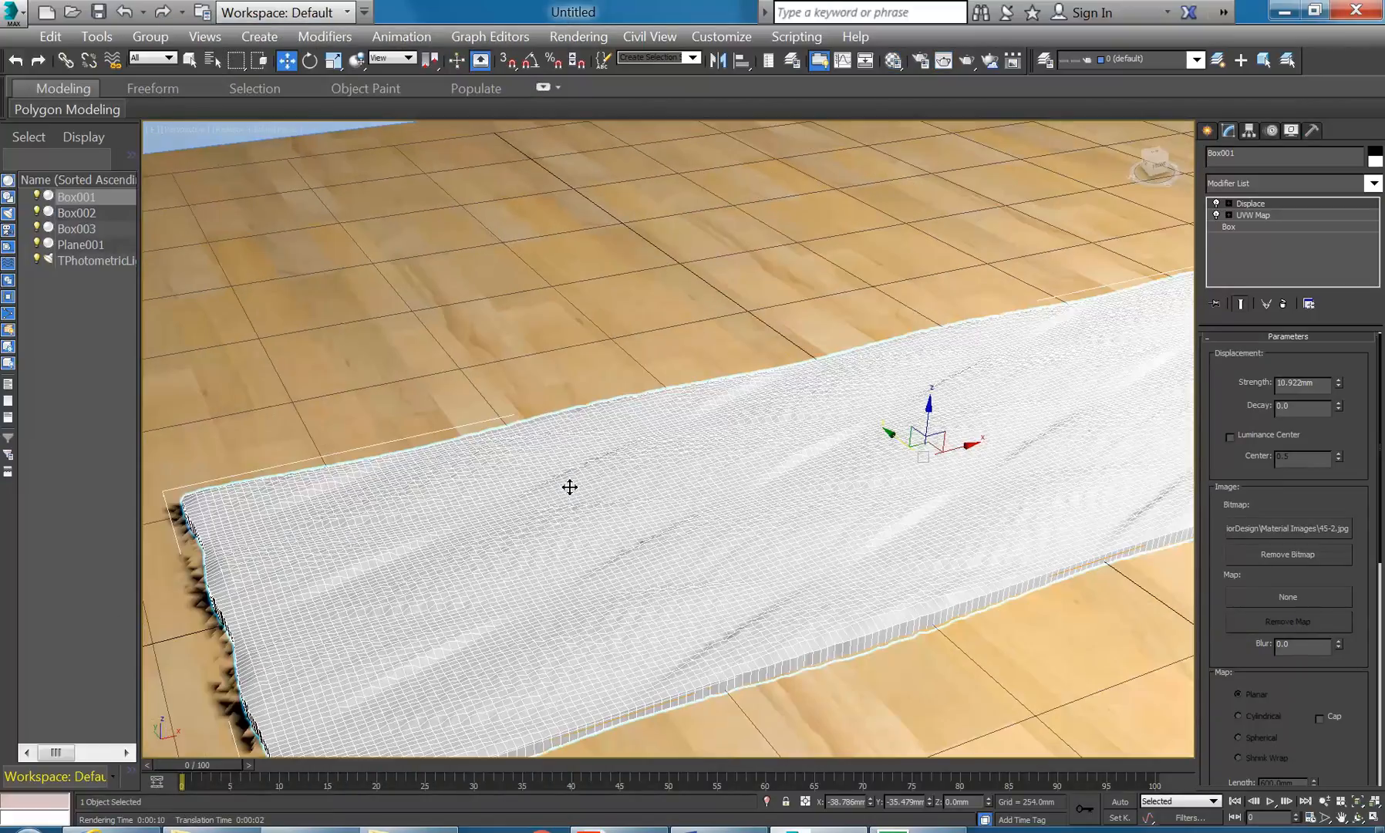
middle_click_drag(569, 486, 563, 465)
scroll(563, 513, "up", 5)
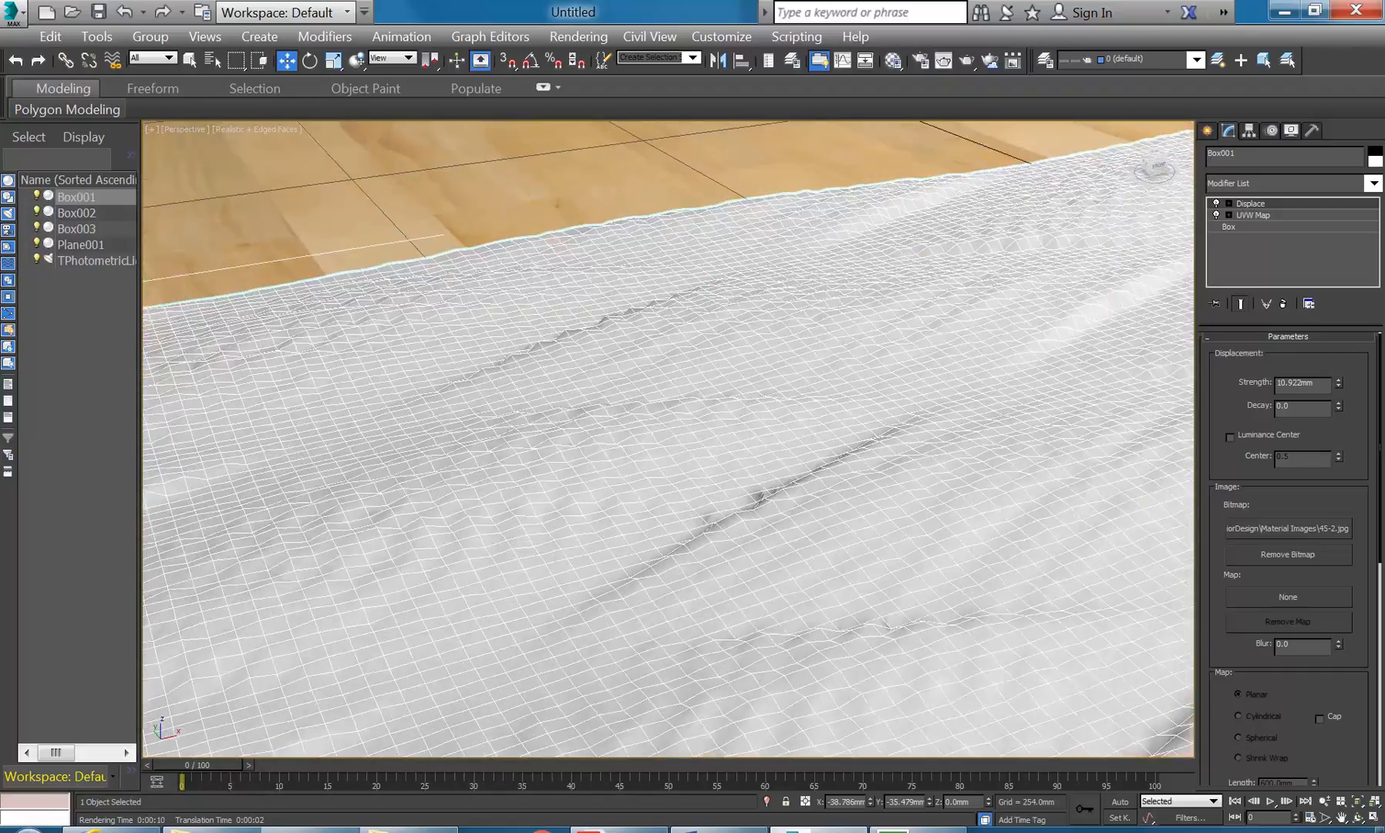
scroll(554, 494, "up", 1)
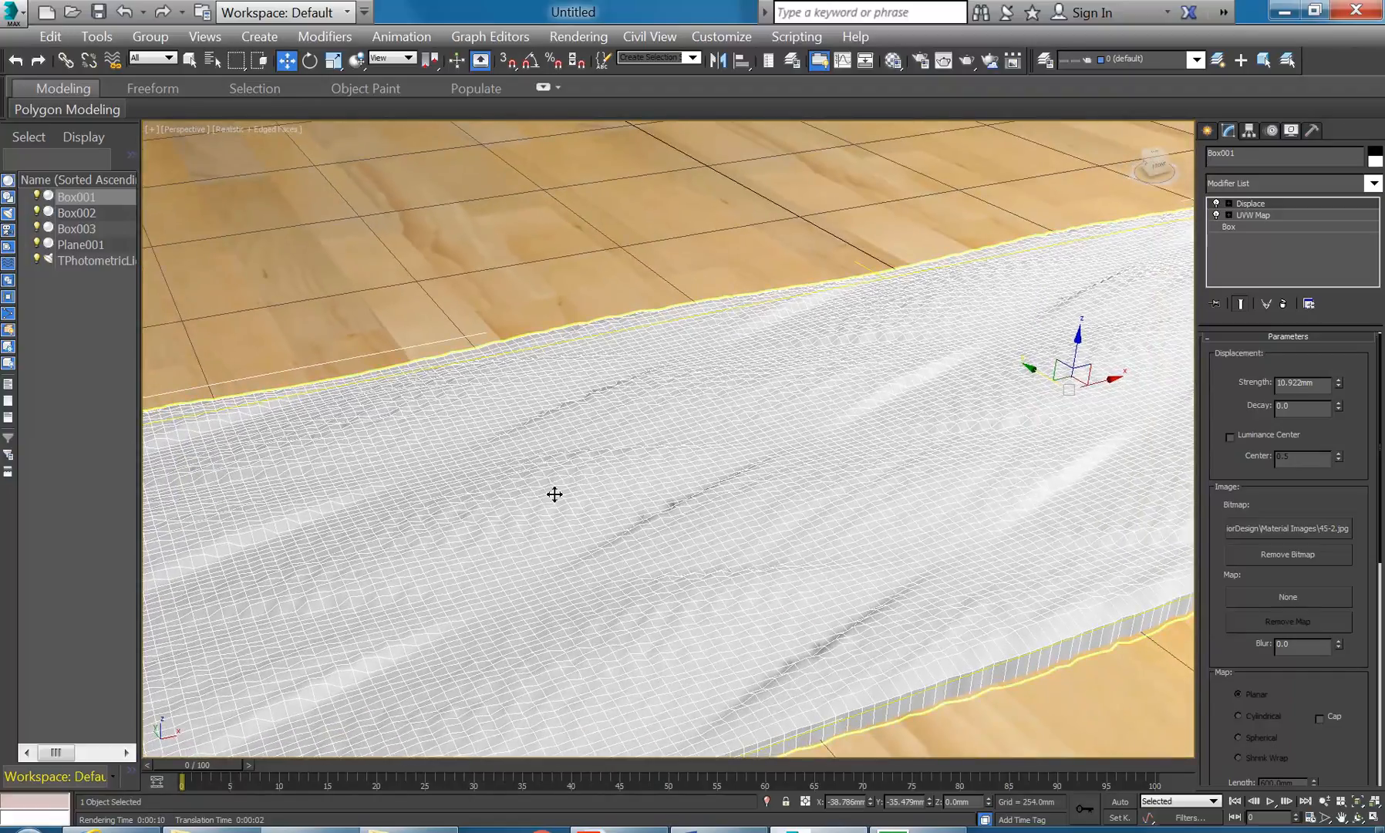
left_click(966, 62)
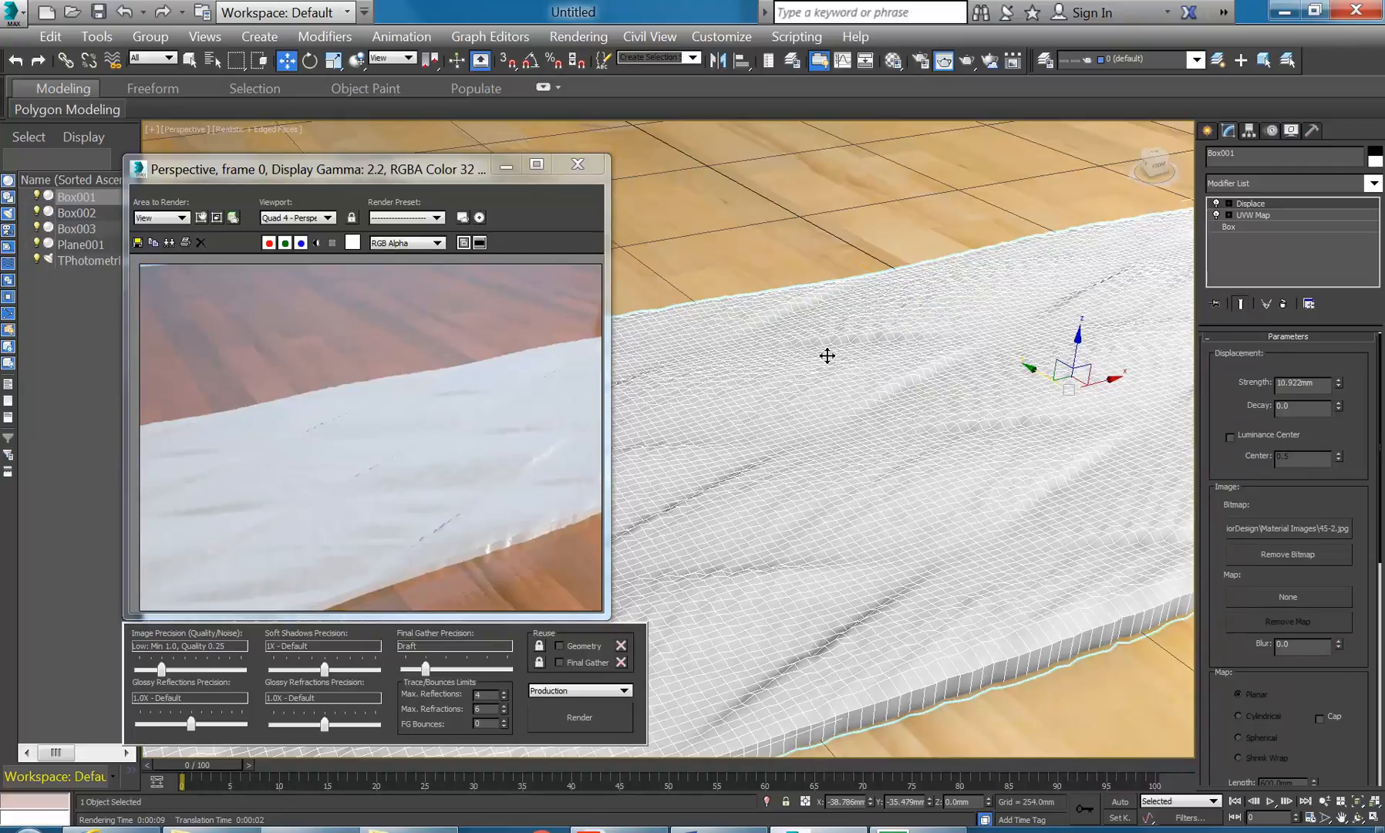
- Close the render result and orbit down to a low angle over the whole slab
left_click(577, 163)
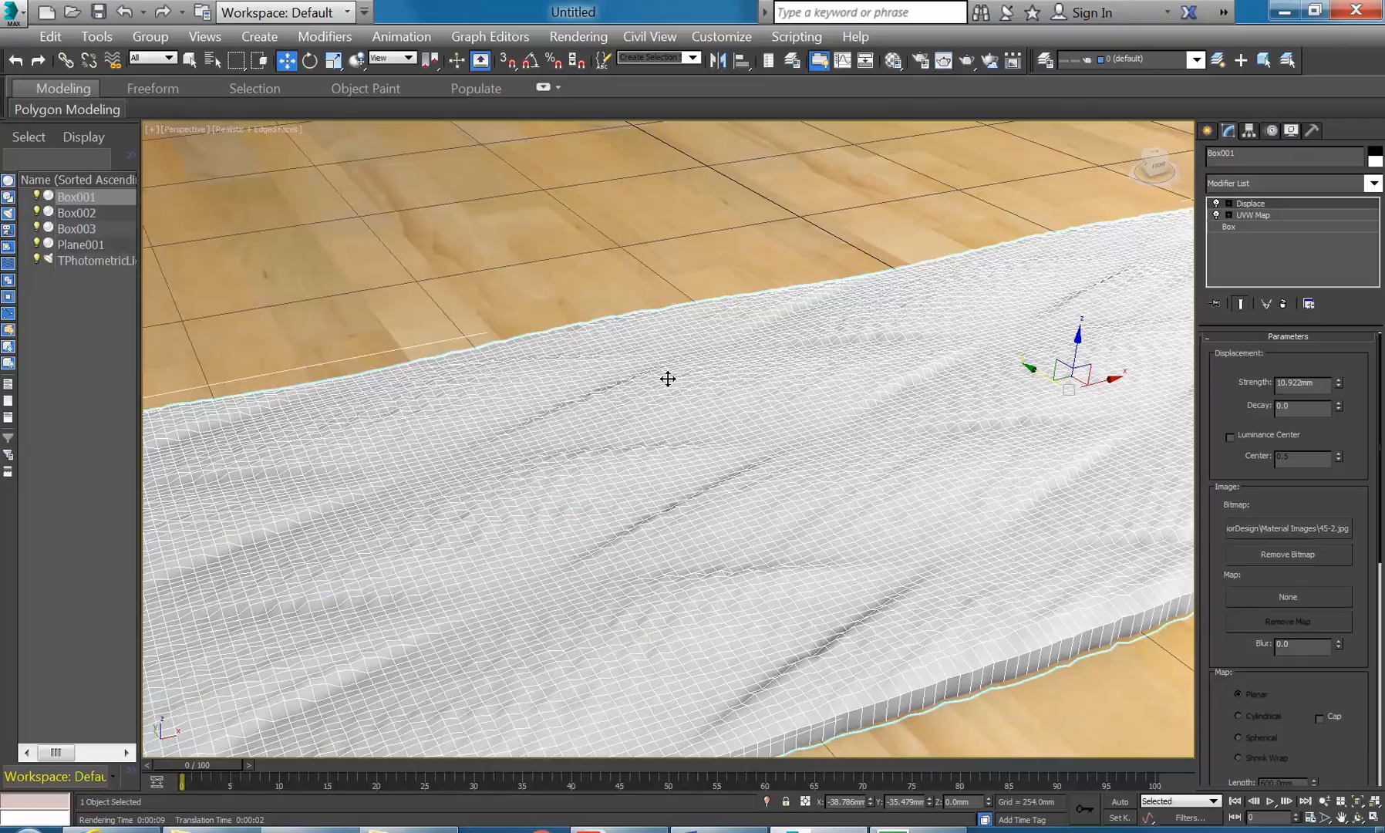
scroll(622, 426, "down", 3)
mouse_move(621, 432)
middle_mouse_down("alt")
mouse_move(695, 414)
mouse_move(603, 424)
mouse_move(626, 424)
middle_mouse_up("alt")
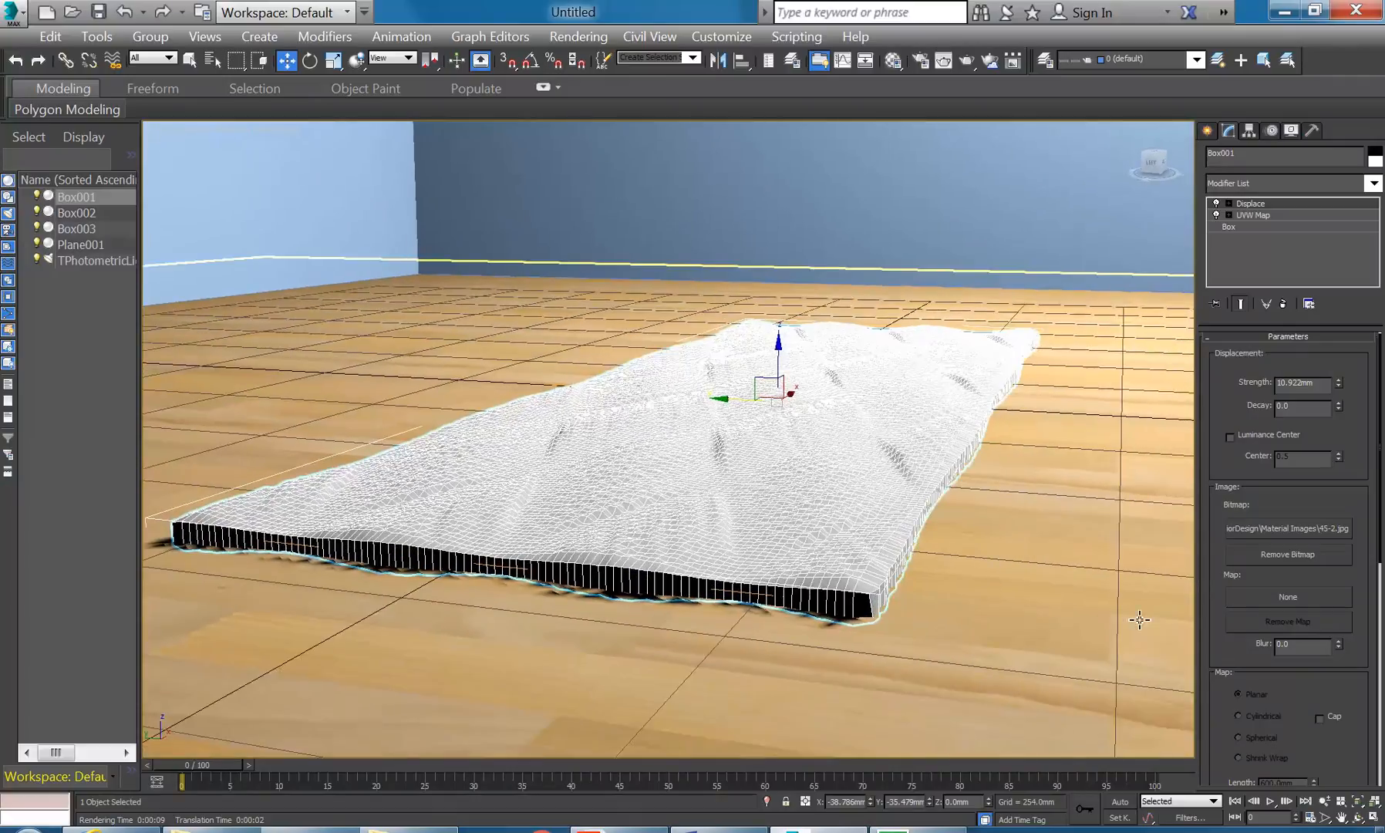
- In four viewports, move TPhotometricLight001 lower in the Front view and re-render
left_click(1373, 816)
left_click(465, 301)
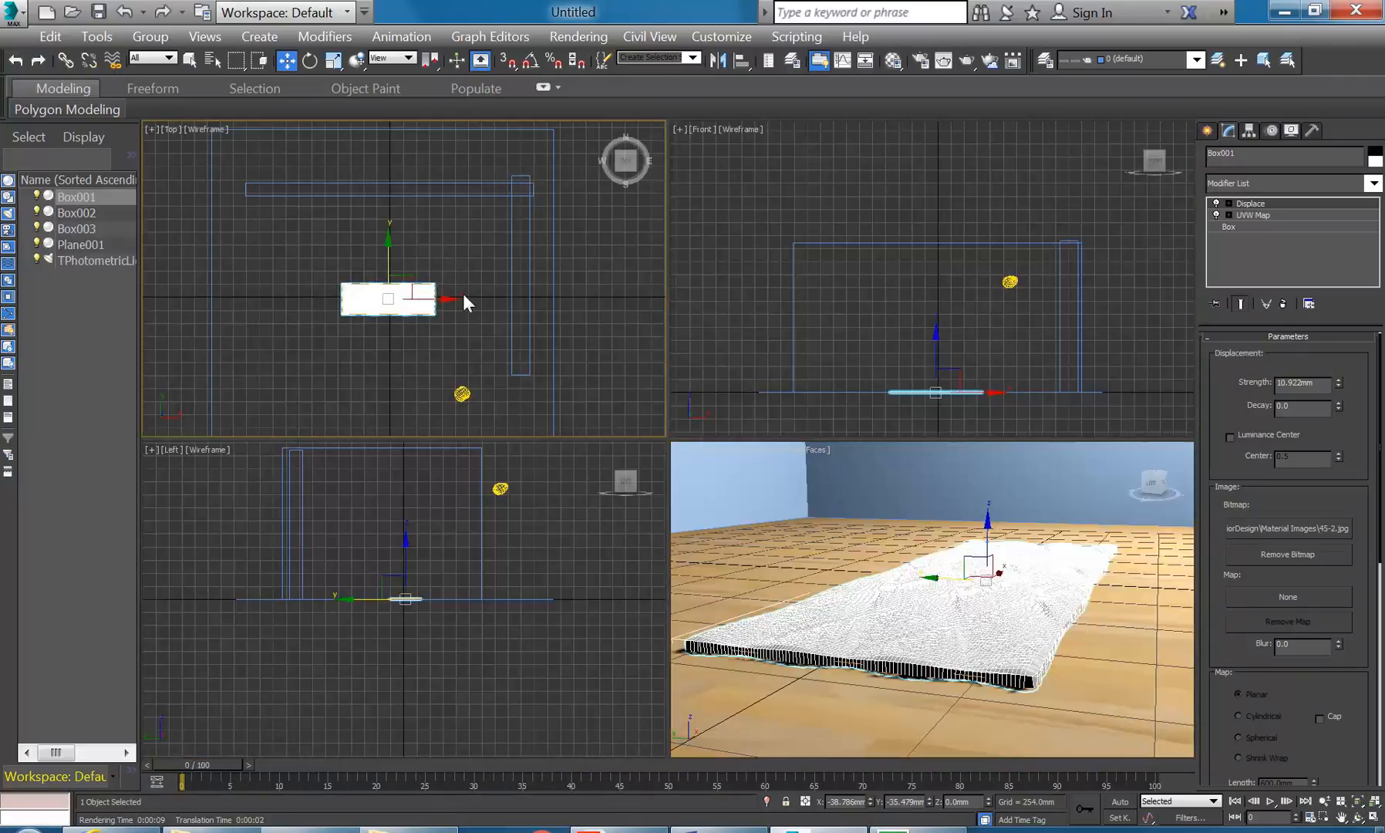
right_click(926, 276)
left_click(1010, 281)
left_click_drag(1015, 214, 1054, 314)
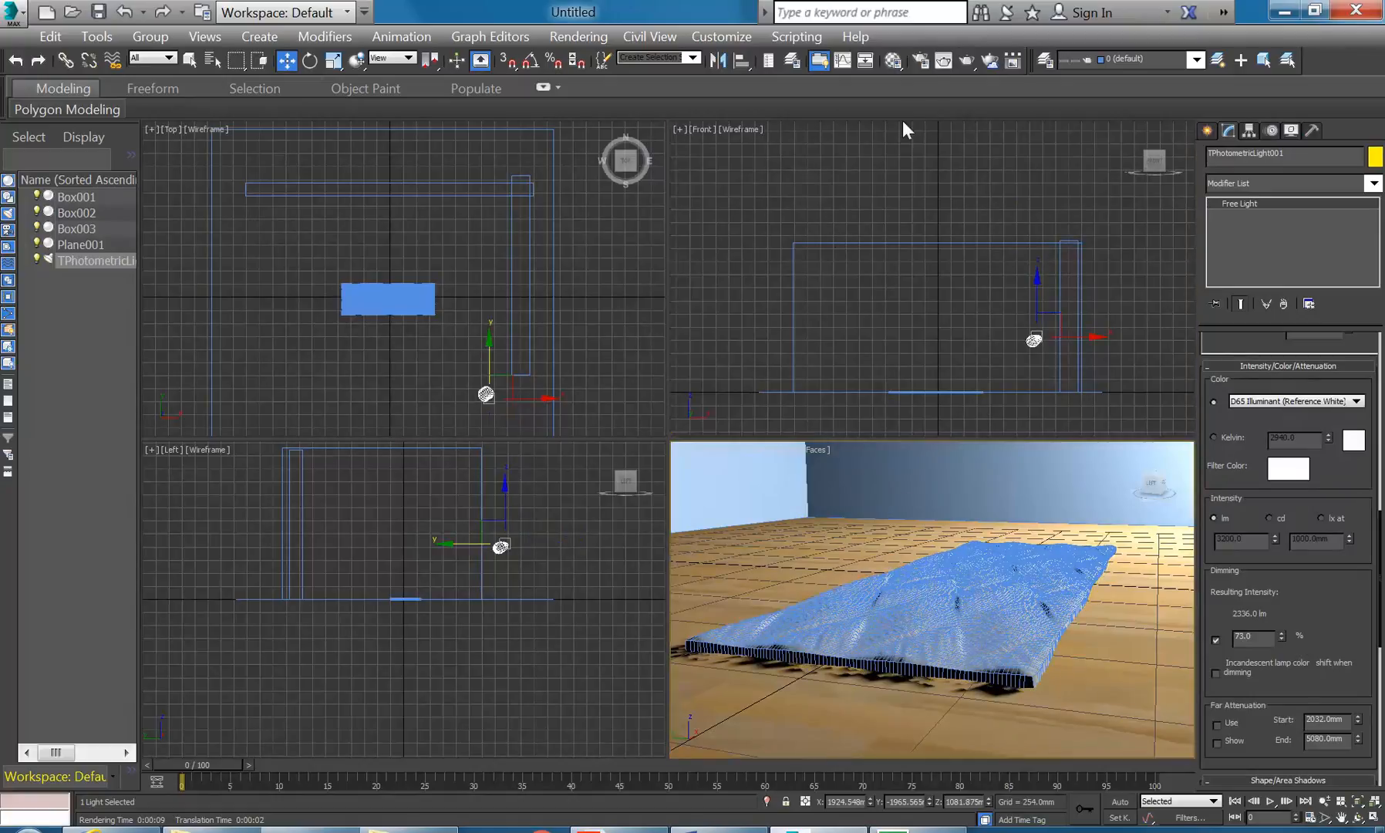
left_click(967, 66)
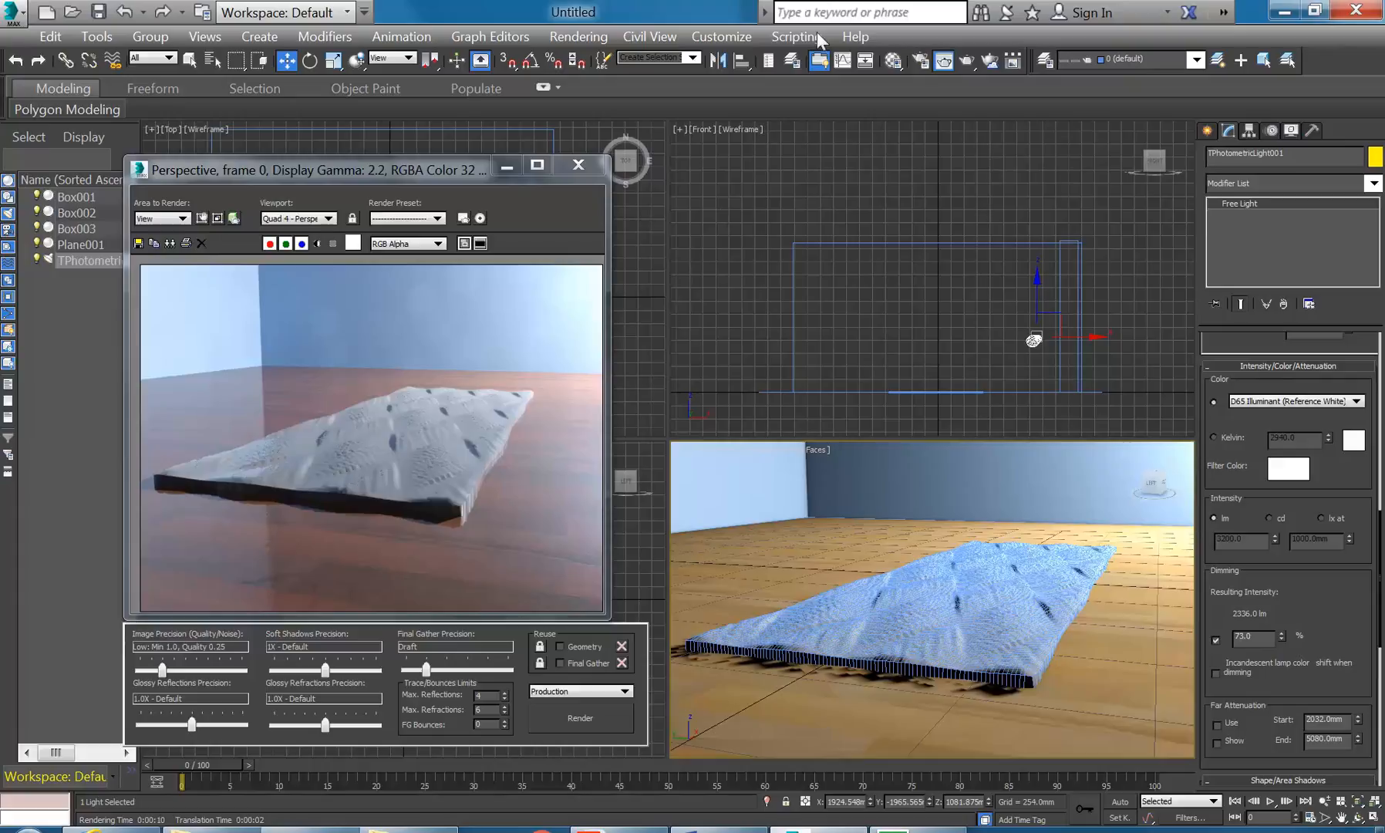
- Open Render Setup and reposition it beside the rendered frame
left_click(921, 60)
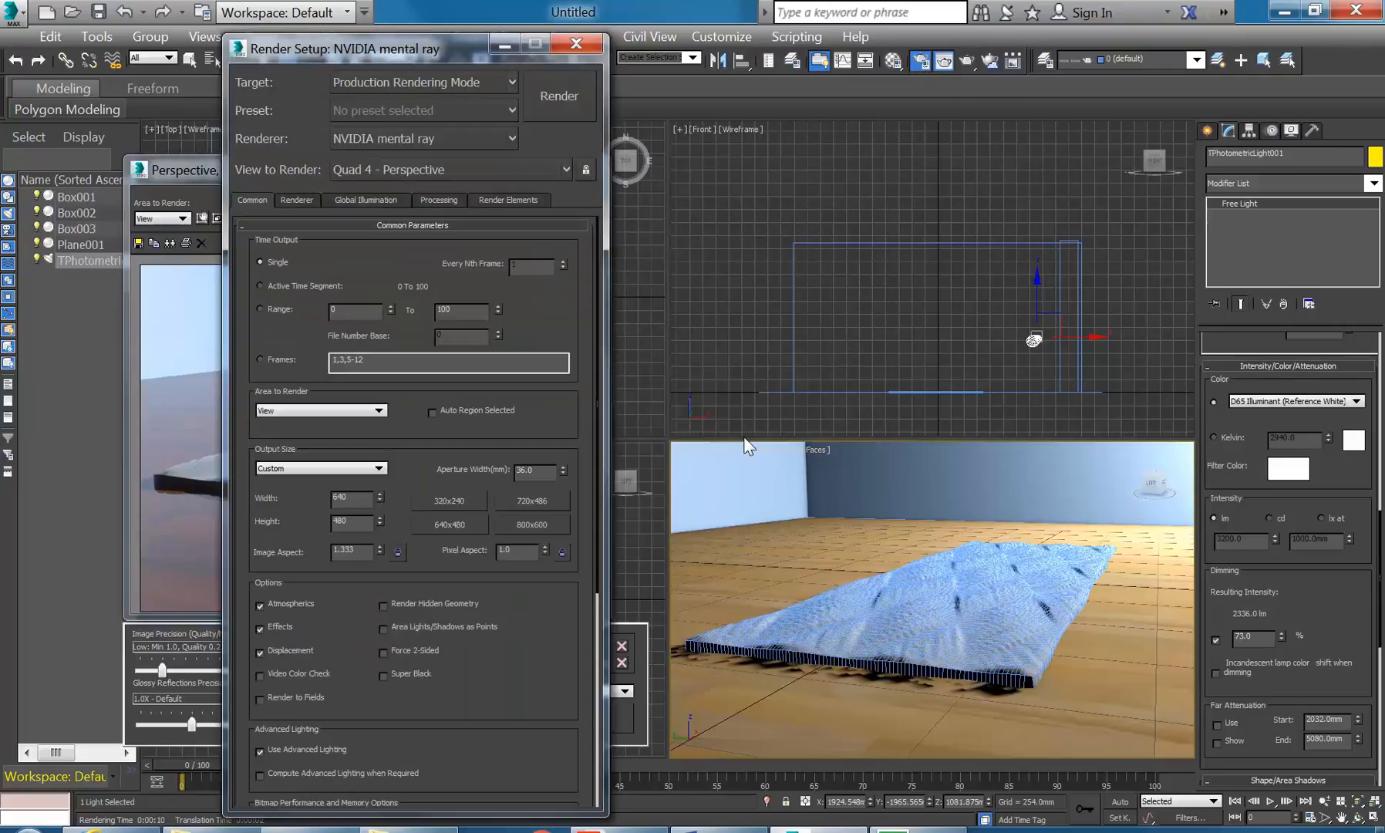
left_click(576, 44)
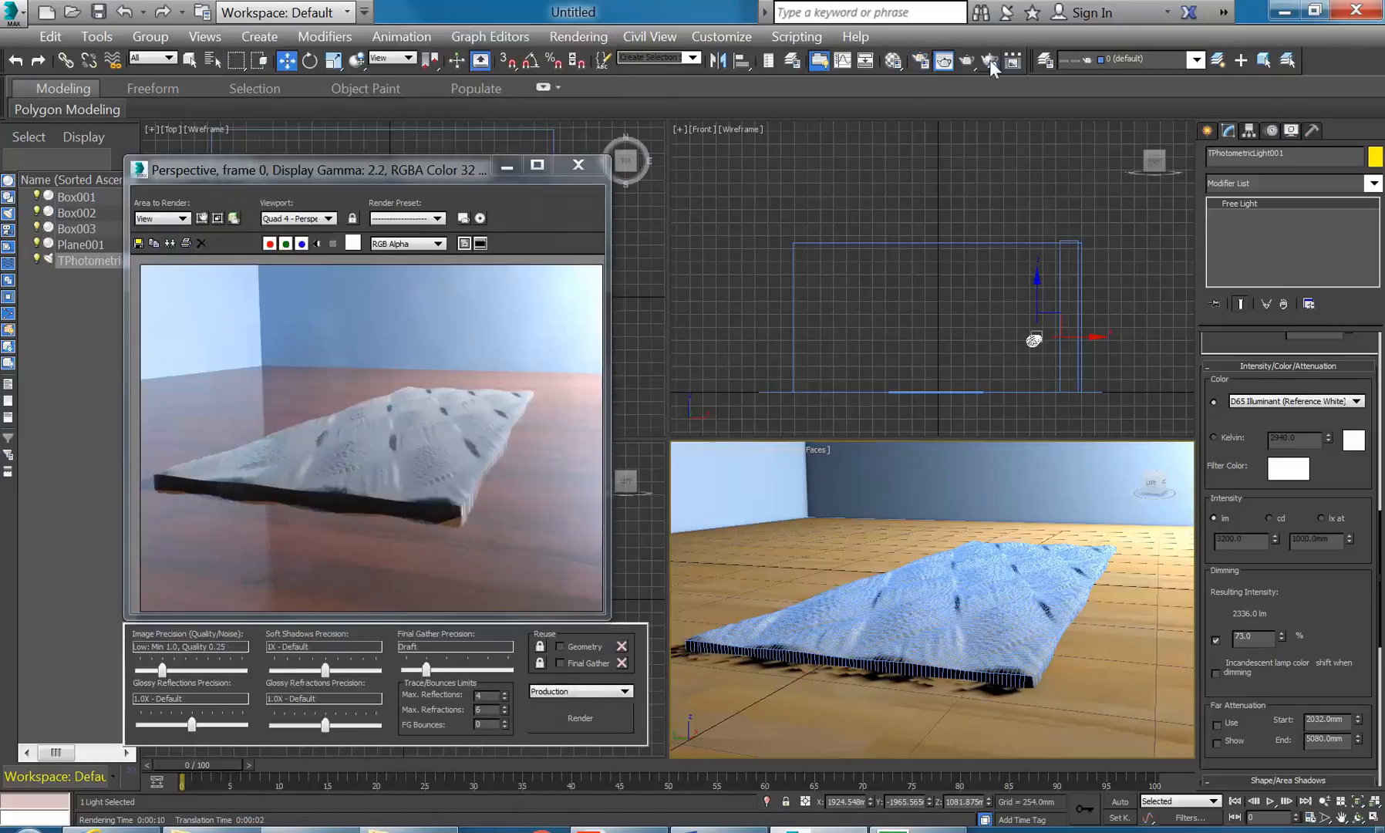
left_click(921, 61)
left_click_drag(512, 50, 872, 53)
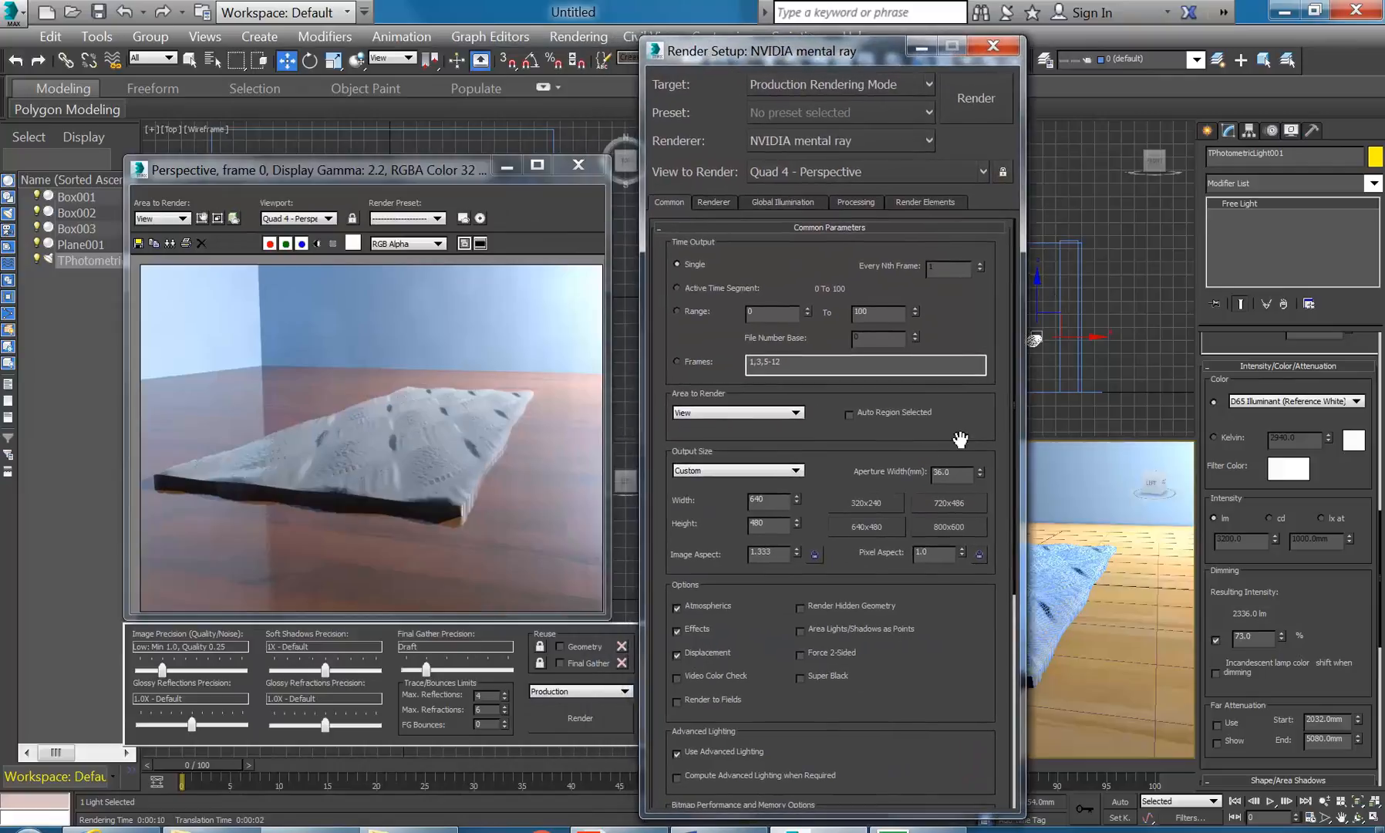
left_click(990, 48)
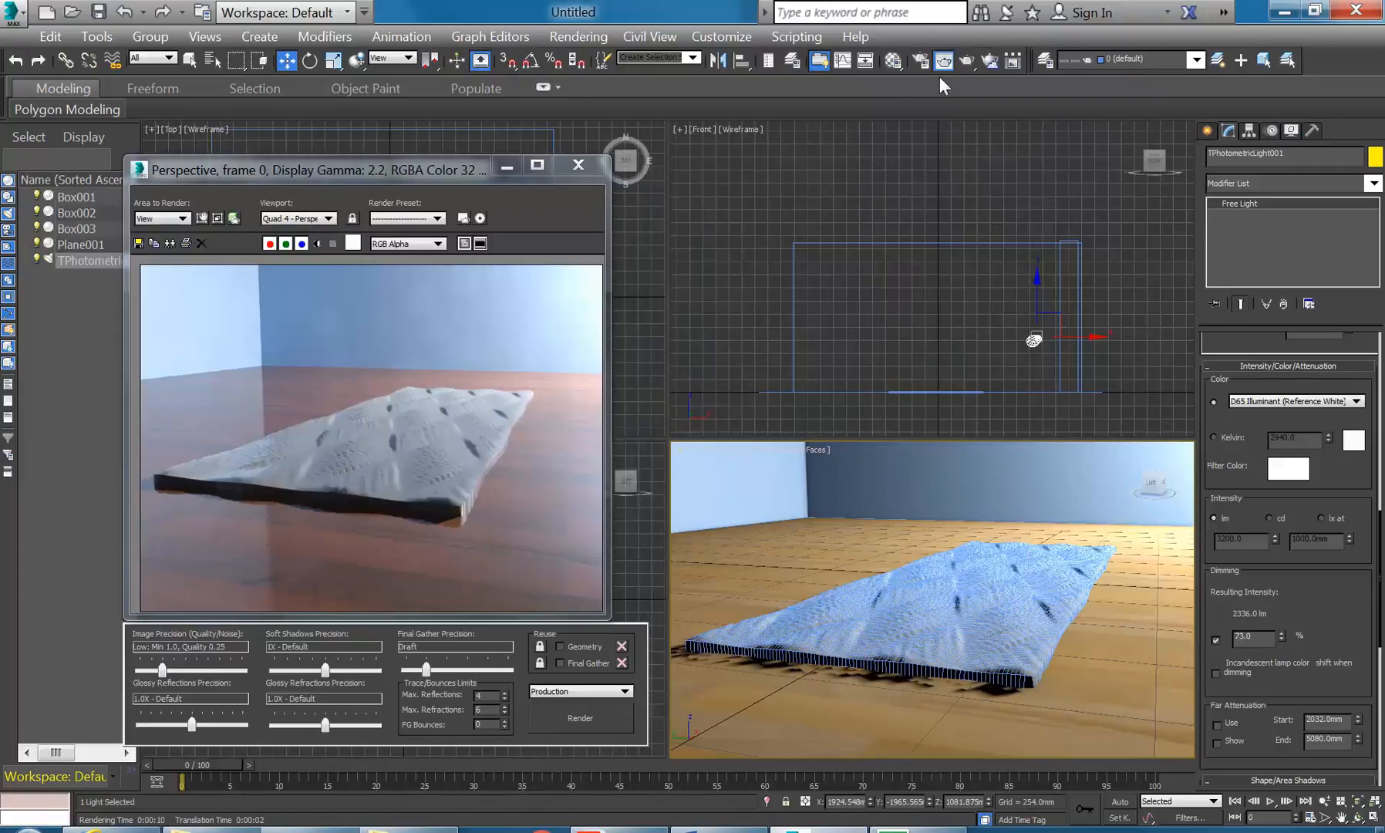
left_click(921, 60)
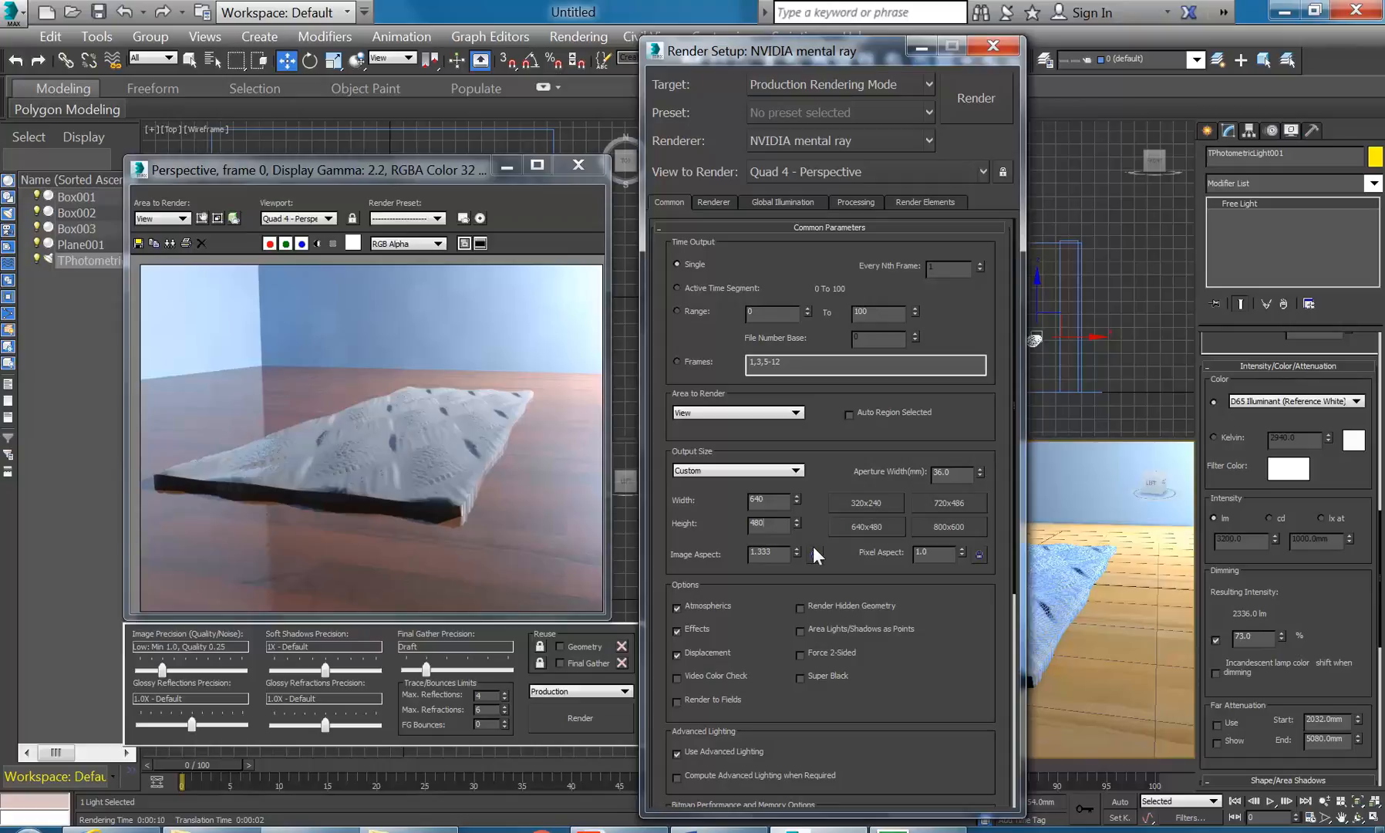
- Choose the HDTV (video) 1920x1080 output size and start the render
left_click(786, 471)
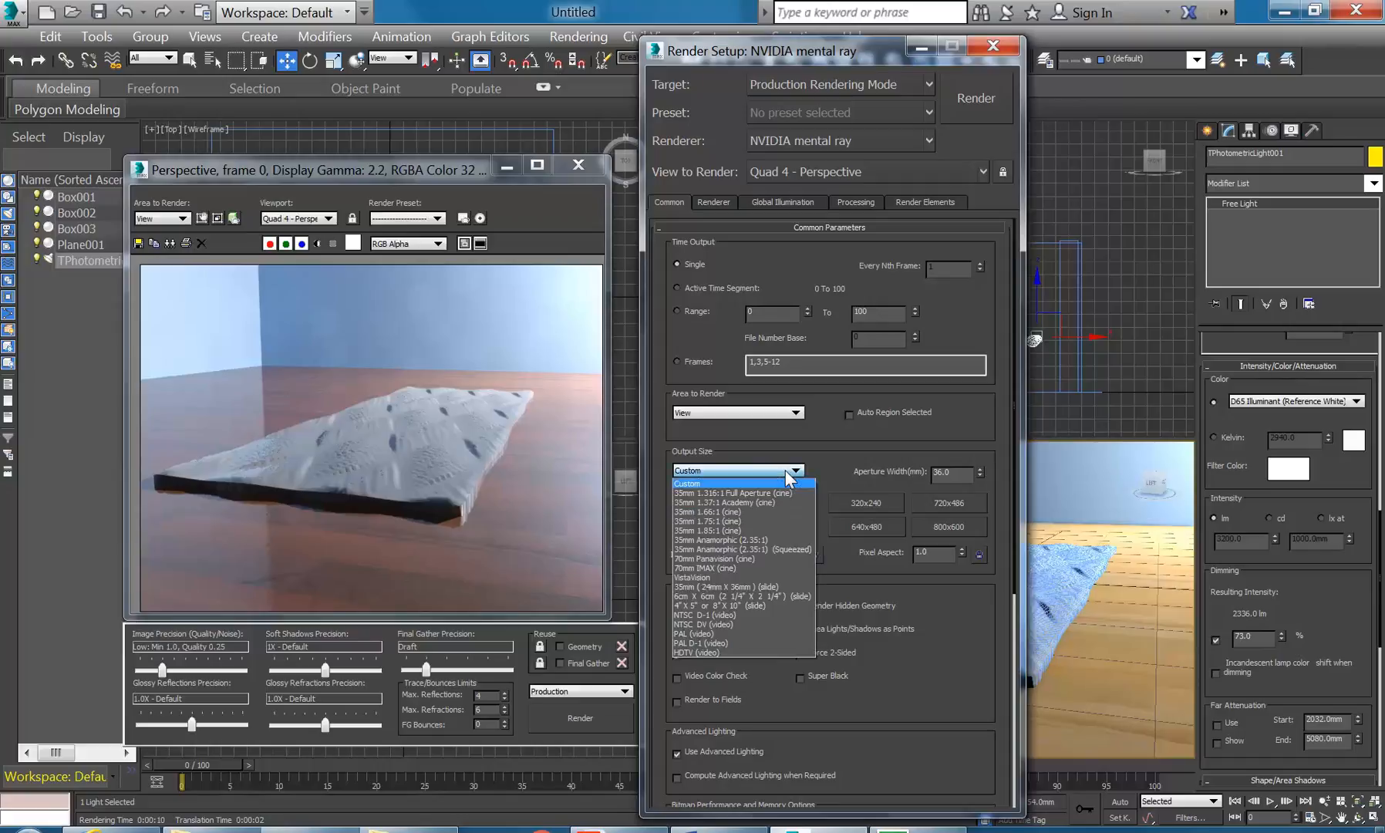
left_click(713, 633)
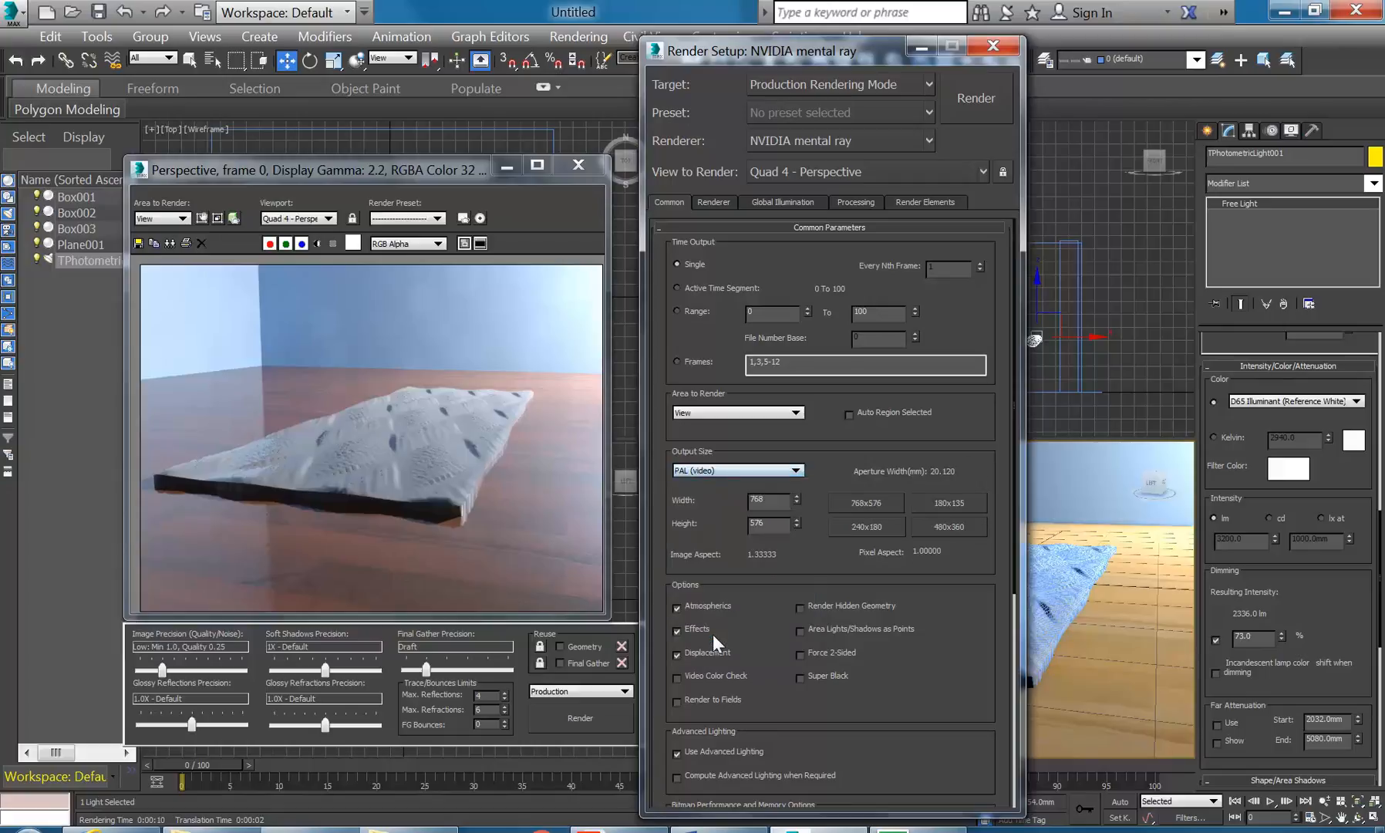
left_click(713, 475)
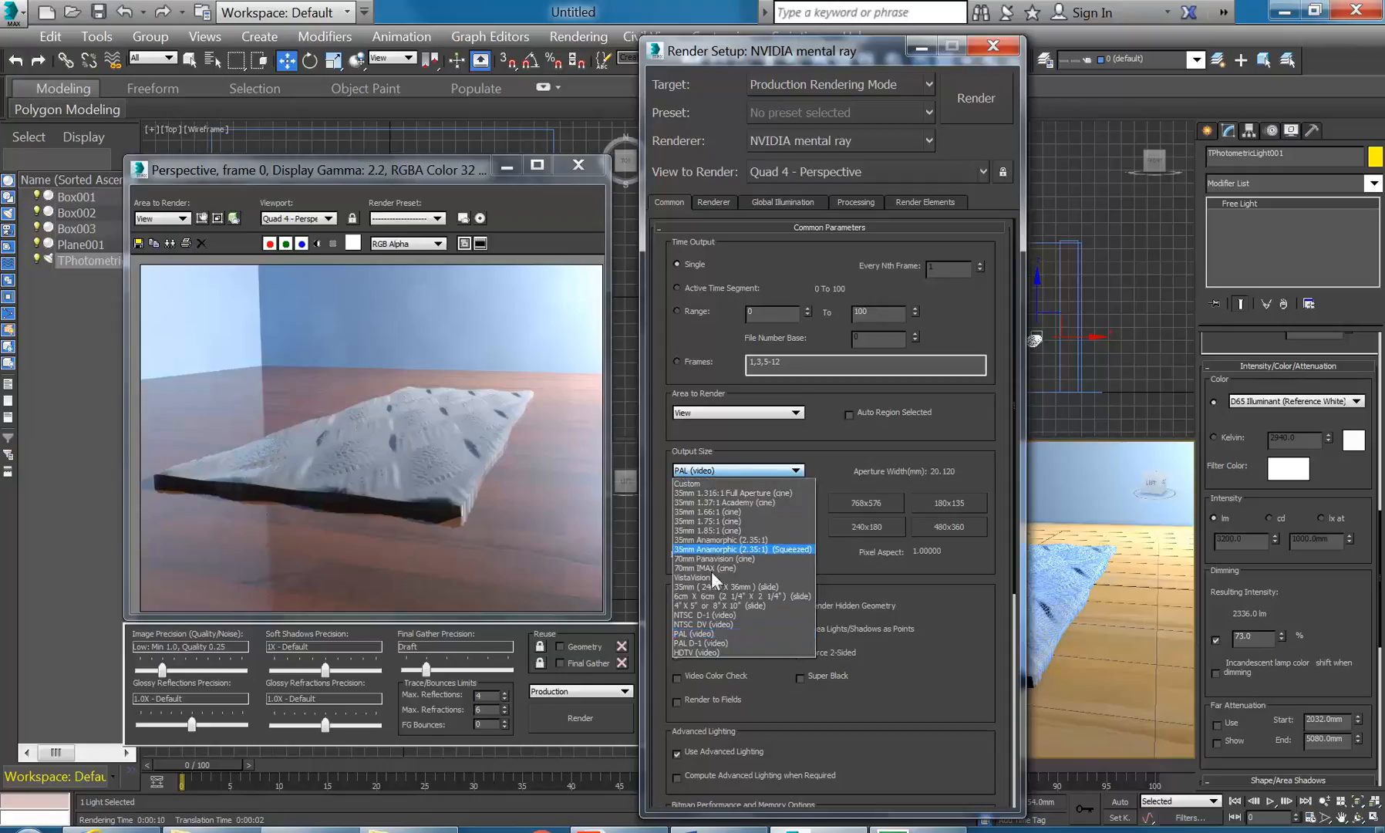
left_click(704, 650)
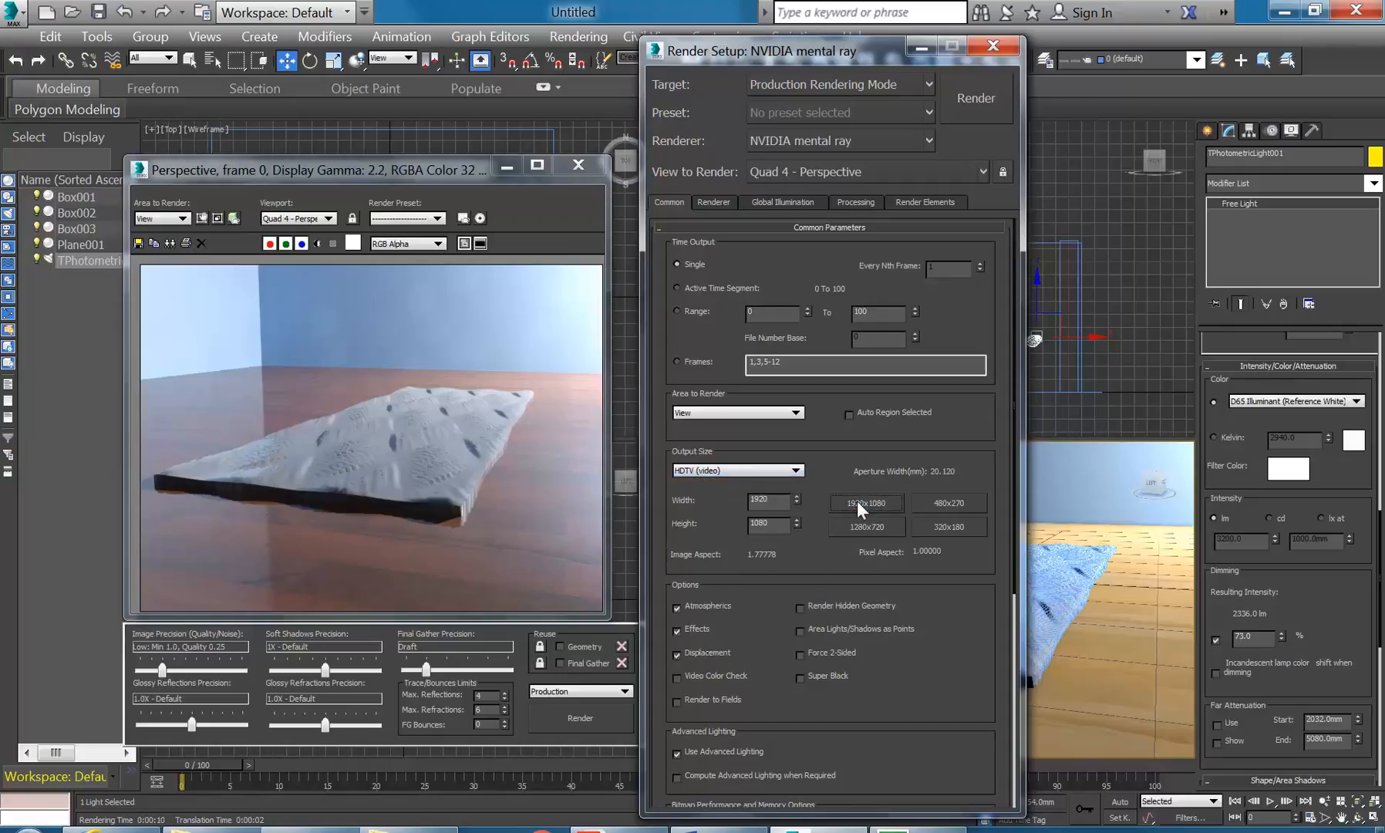
left_click(580, 717)
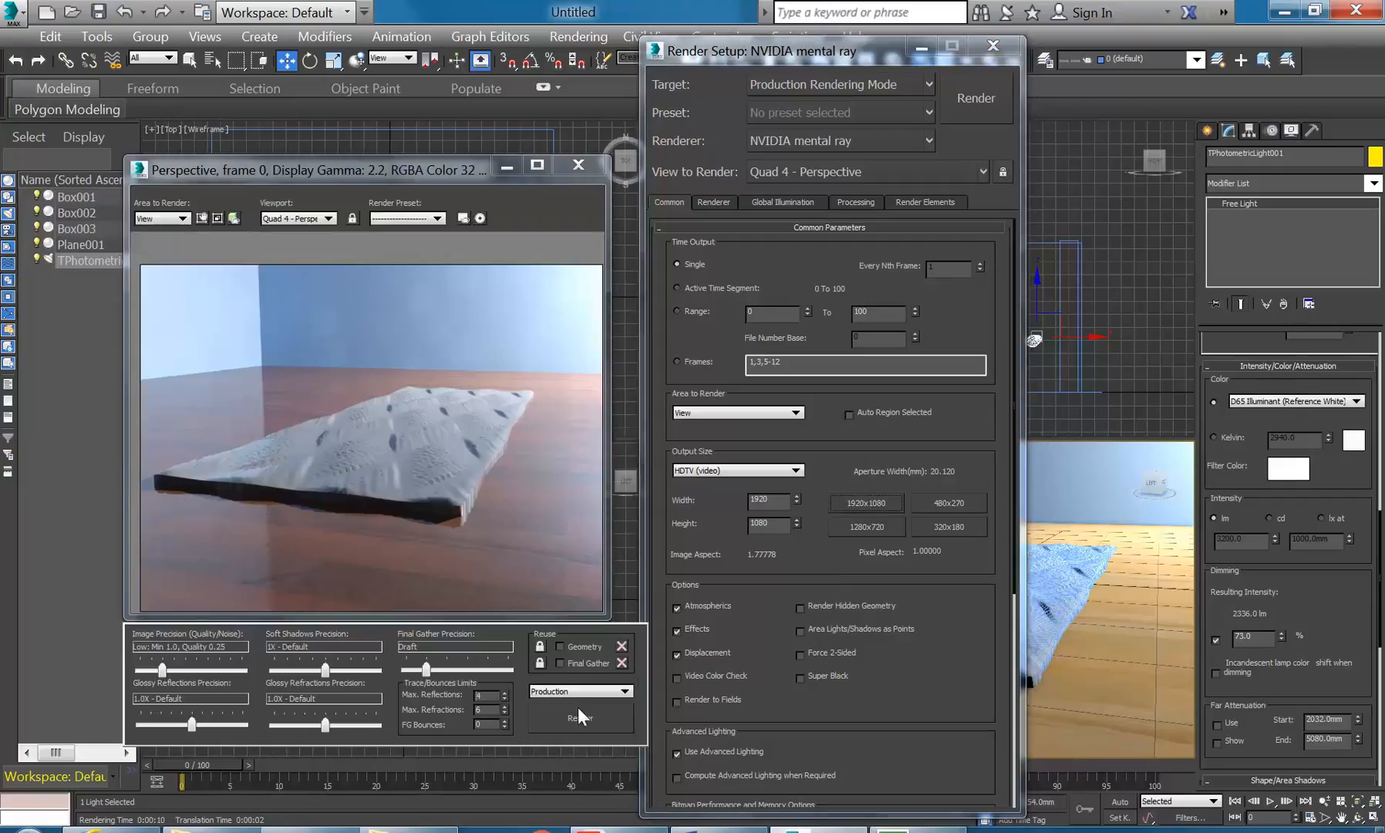